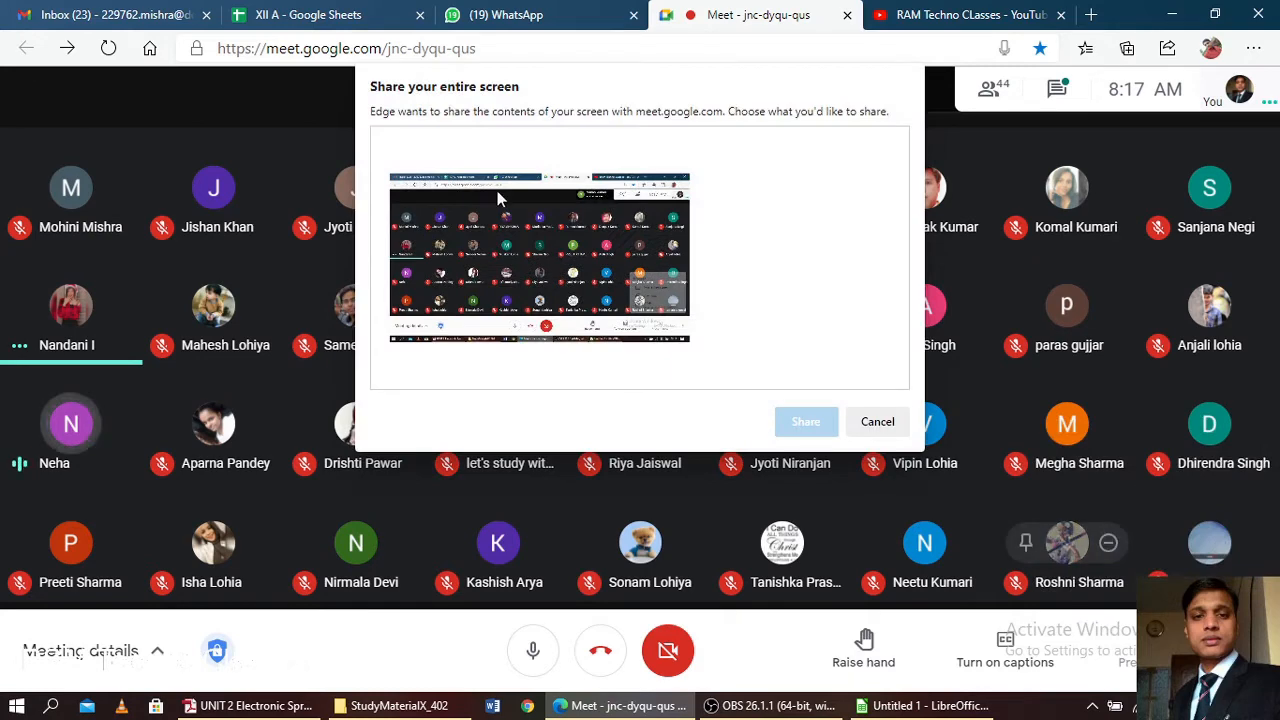
- Share the entire screen in the Meet call and admit everyone waiting to join
click(537, 285)
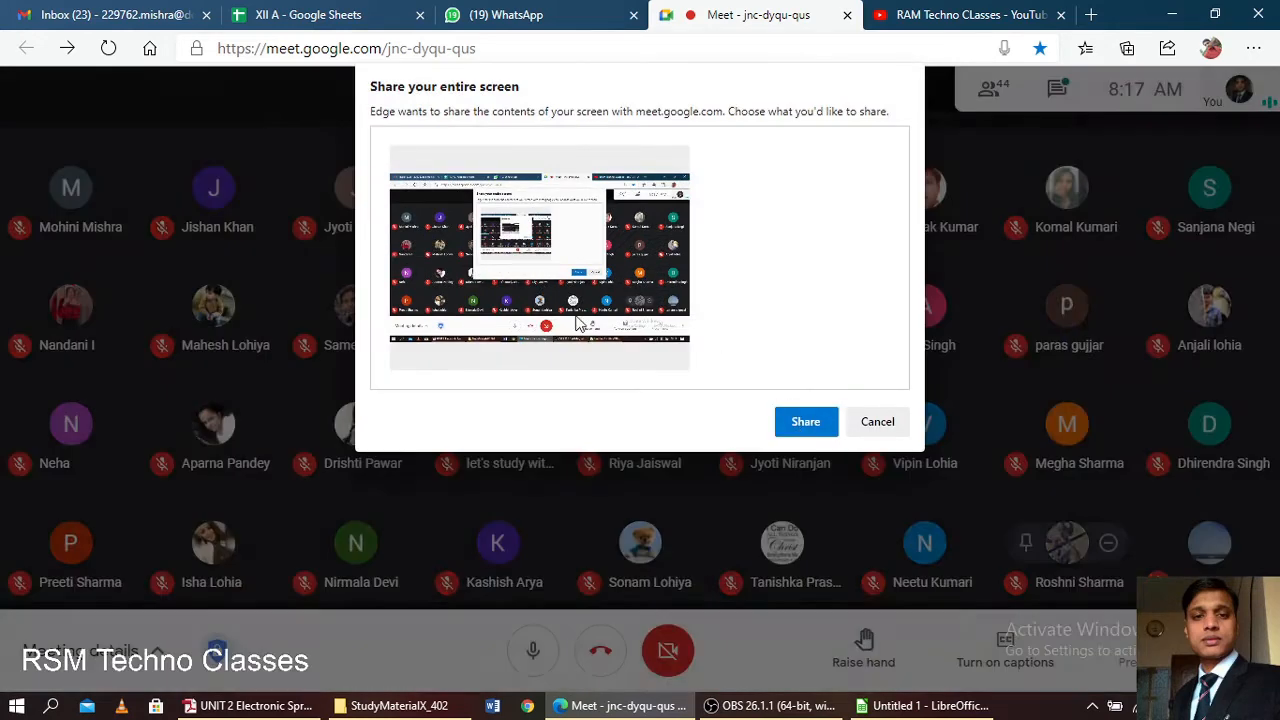
click(790, 421)
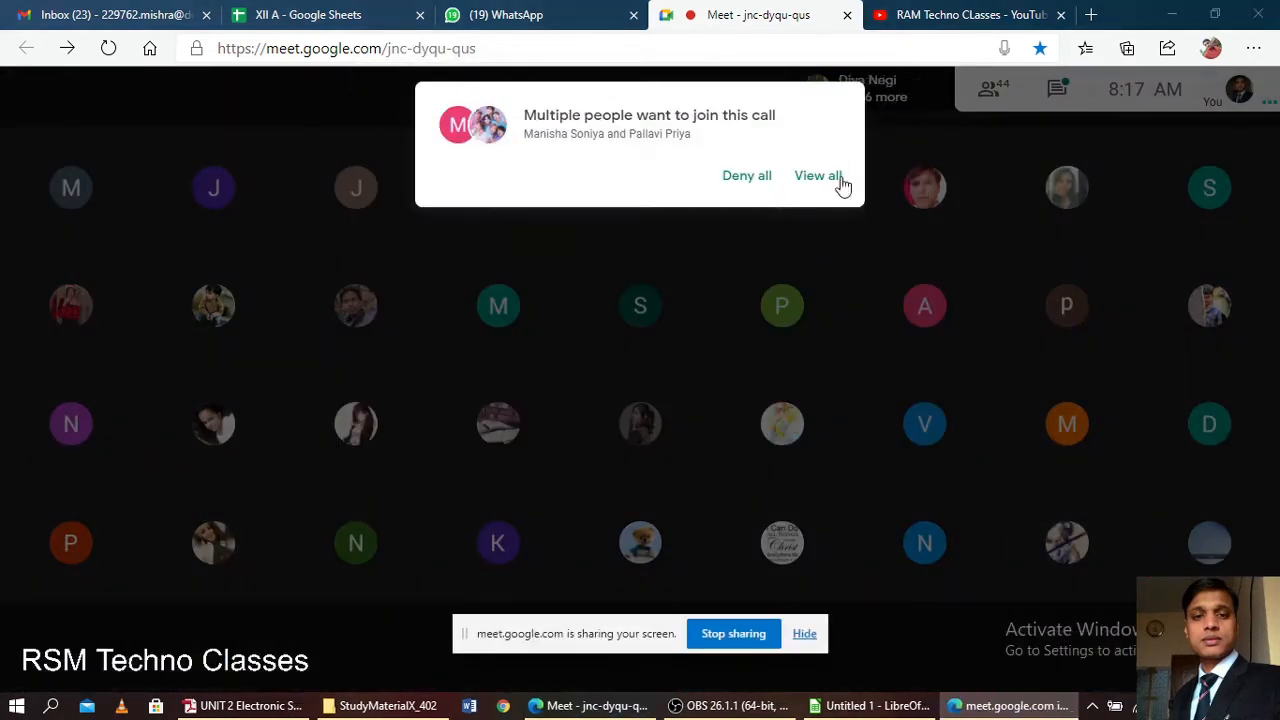
click(818, 176)
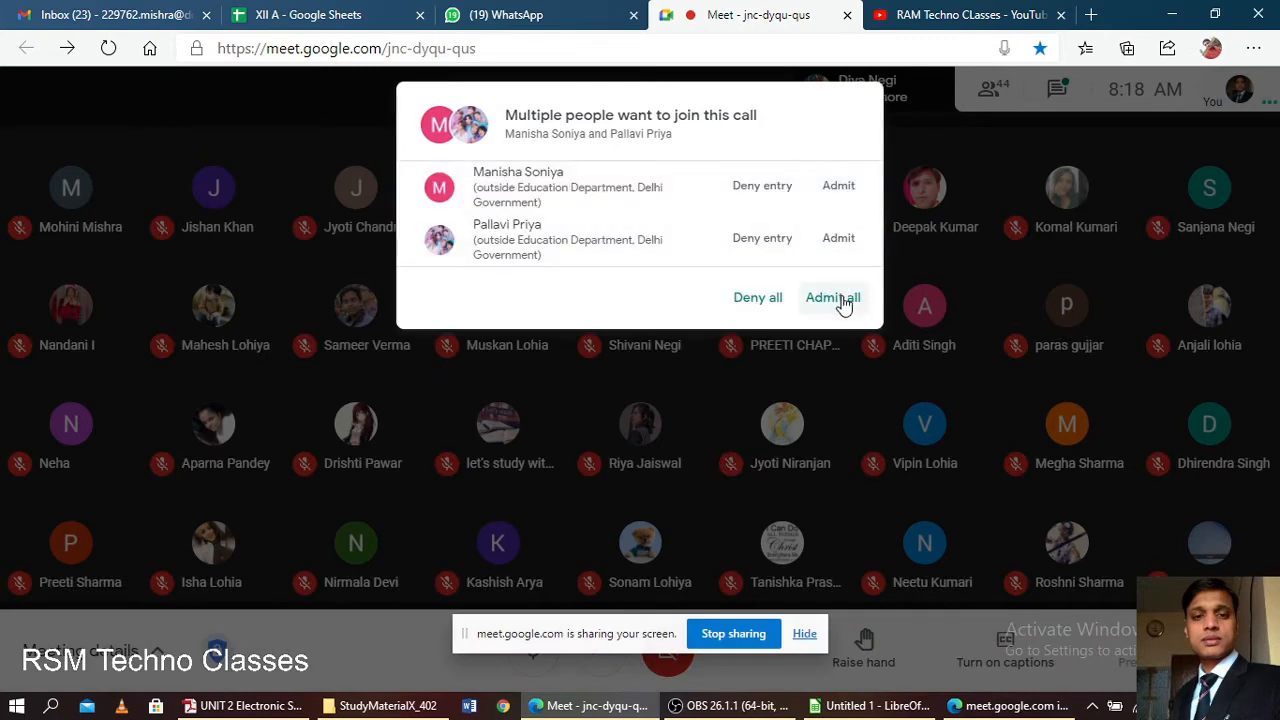
click(840, 295)
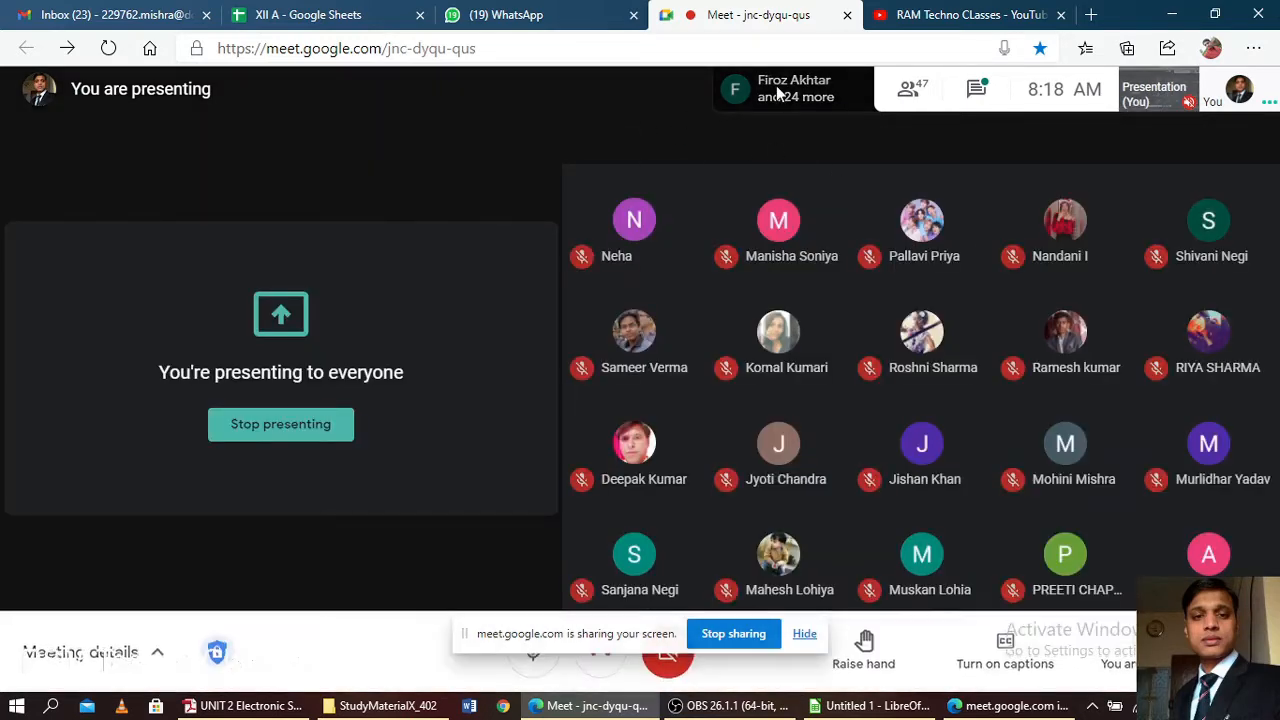
- Close the YouTube and WhatsApp browser tabs and admit all participants waiting to join the call
click(1061, 15)
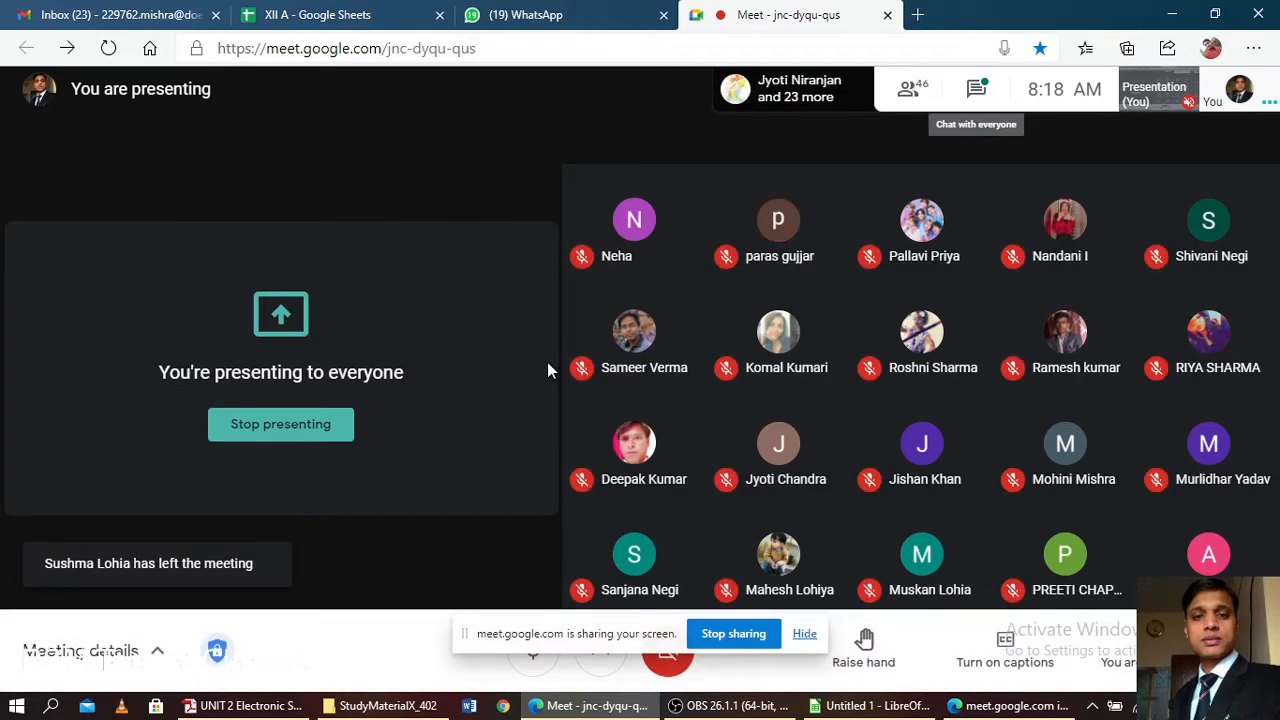
drag(544, 643, 198, 558)
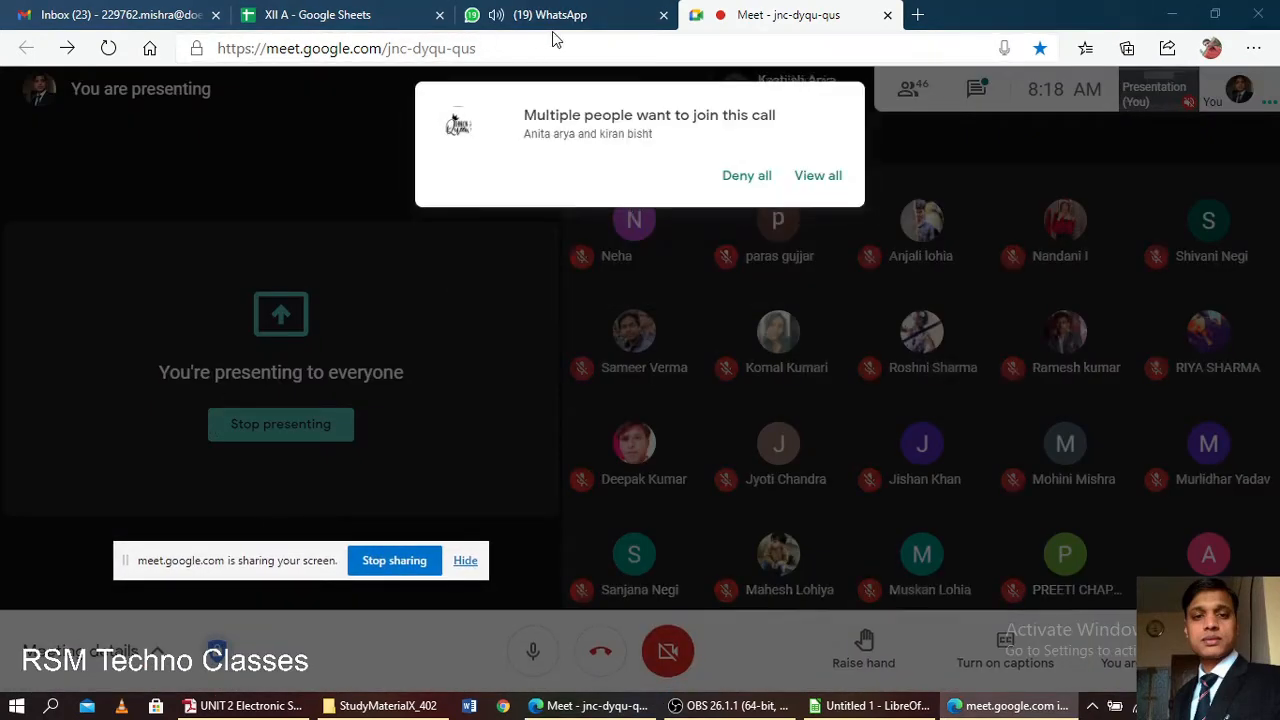
click(665, 22)
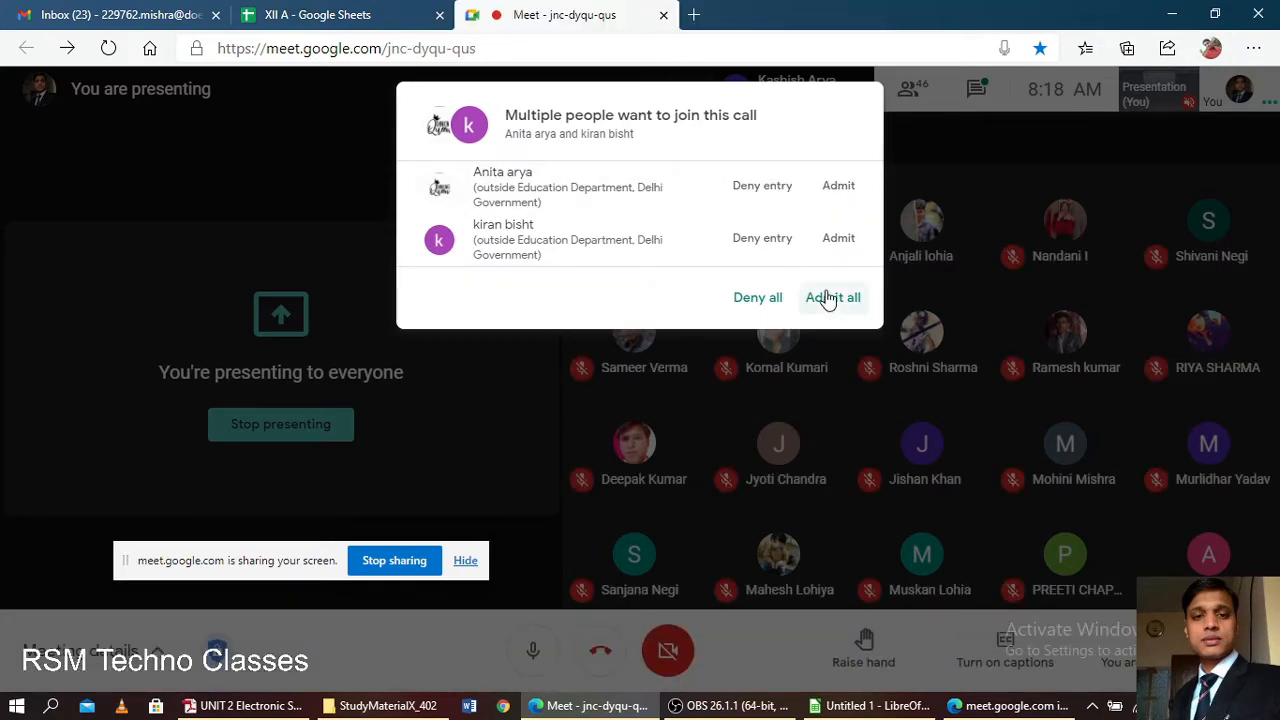
click(826, 298)
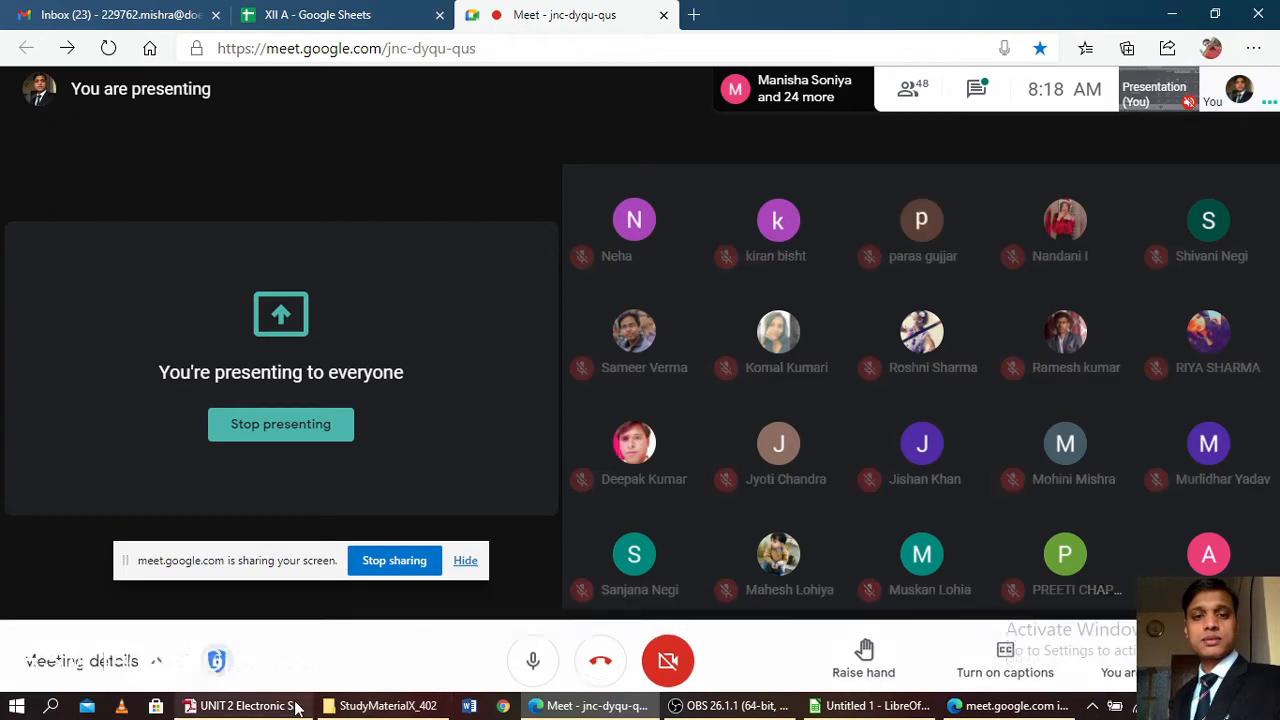
- Switch to UNIT 2 Electronic Spreadsheet.pdf in Adobe Acrobat and go to the Session 1 heading on page 2
mouse_move(286, 708)
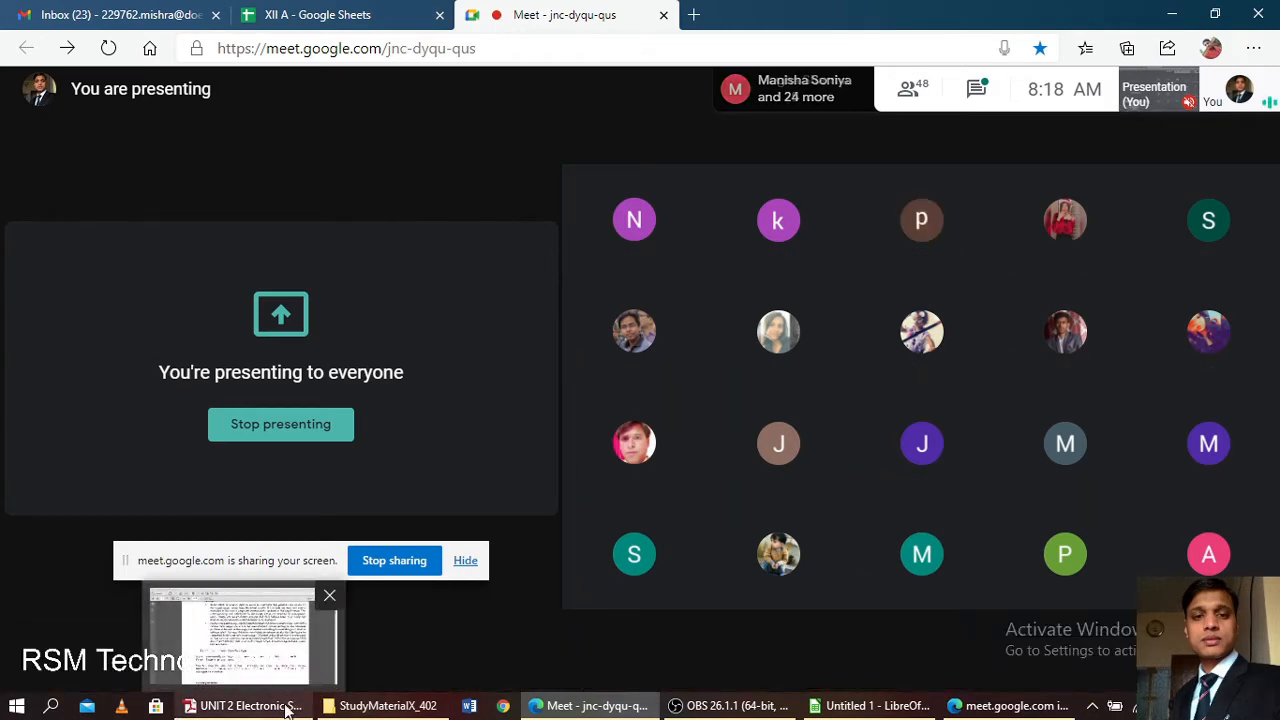
click(266, 716)
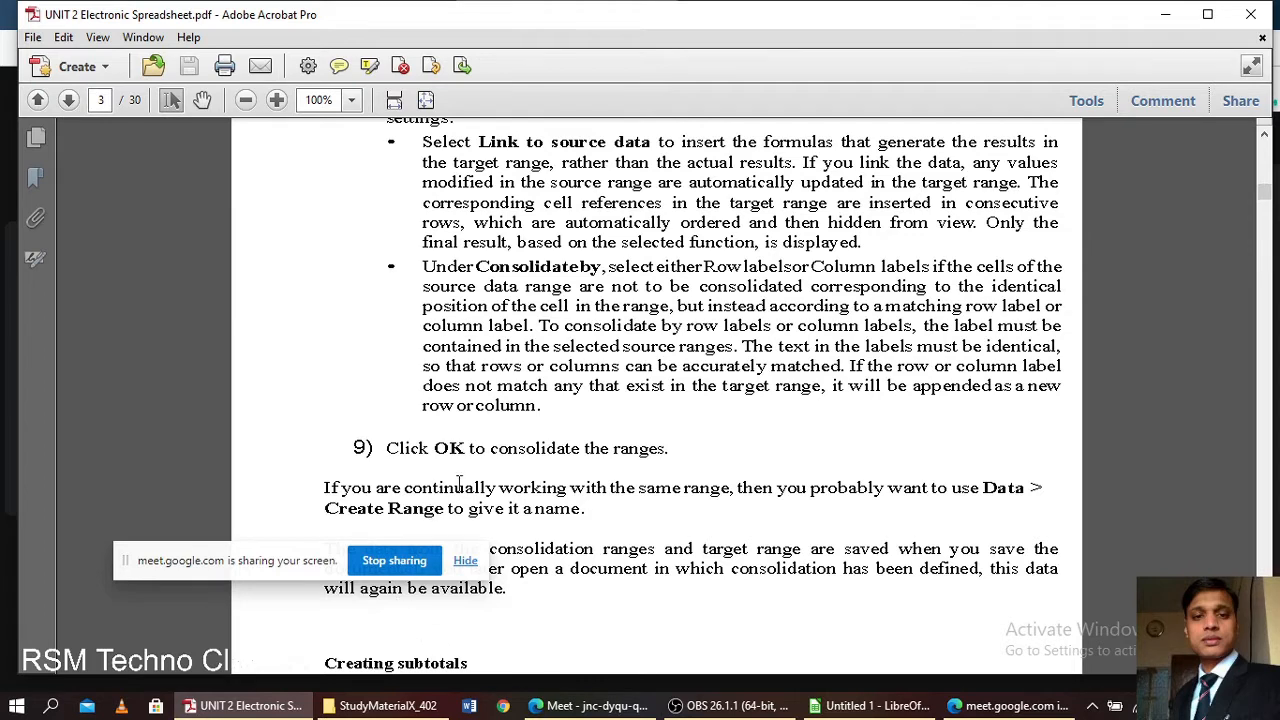
scroll(480, 445, down, 2)
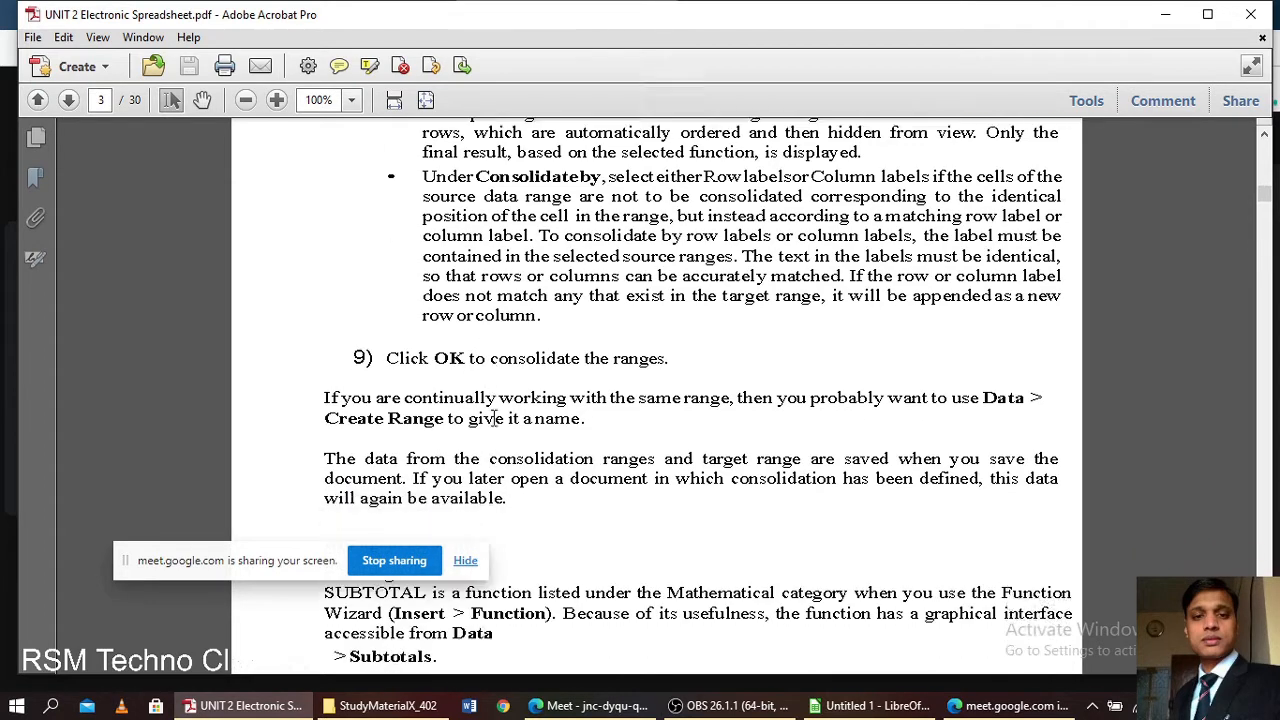
scroll(495, 412, down, 5)
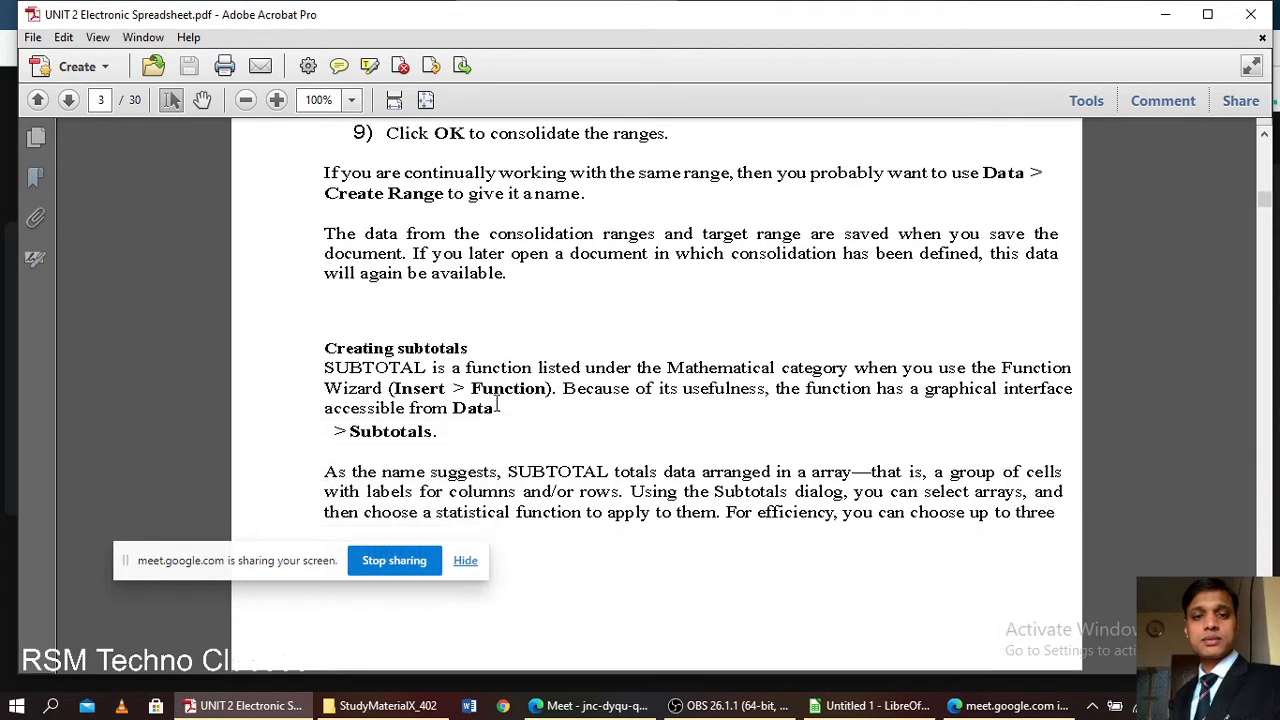
scroll(497, 402, up, 12)
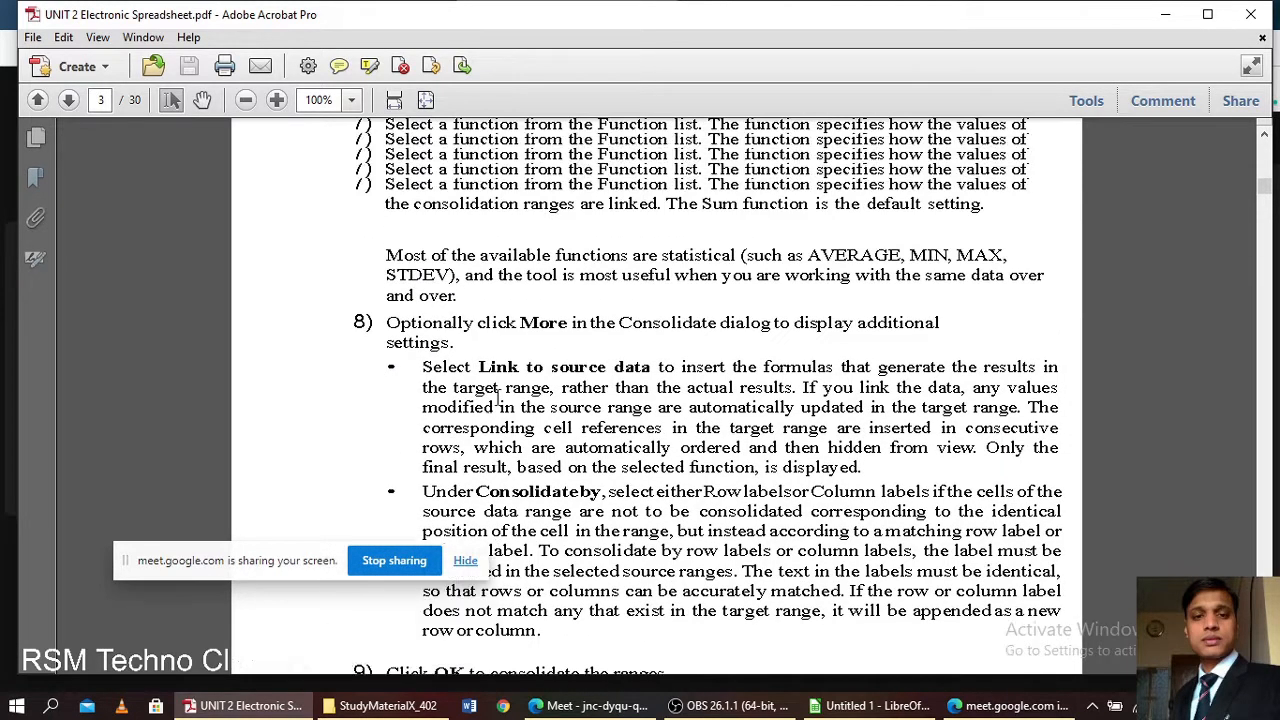
scroll(497, 397, up, 1)
scroll(497, 397, up, 15)
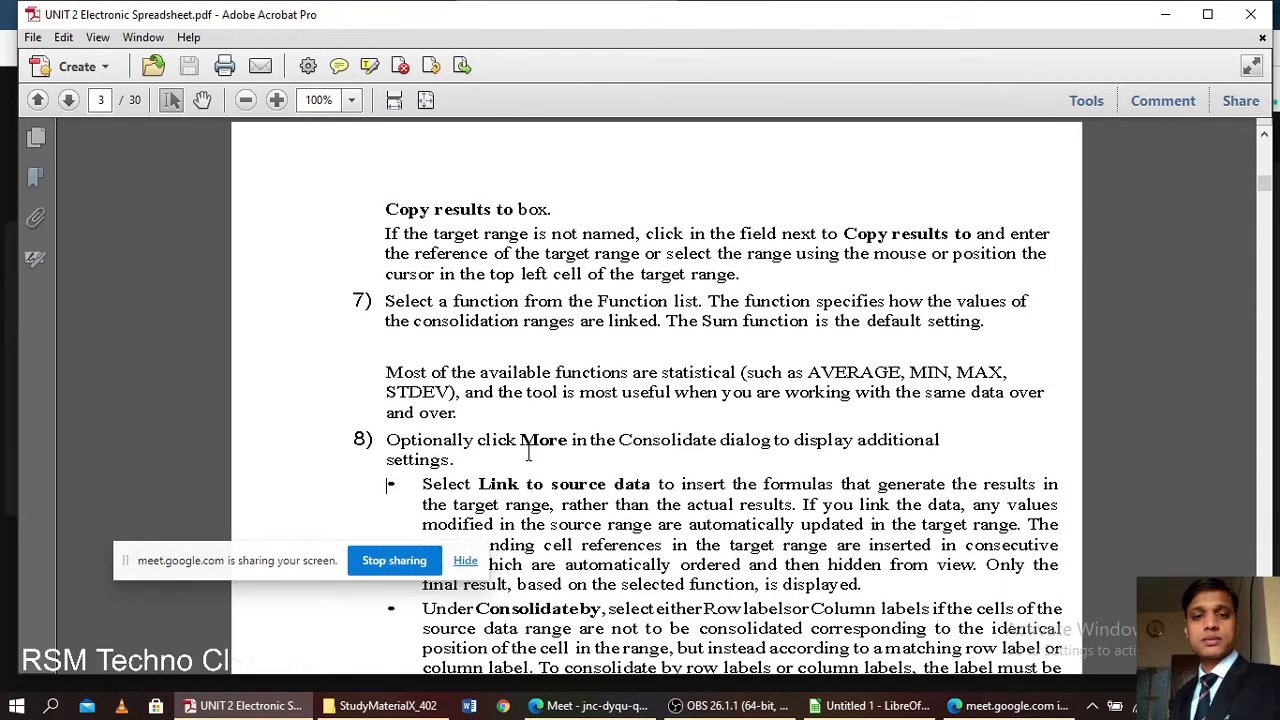
scroll(575, 322, up, 12)
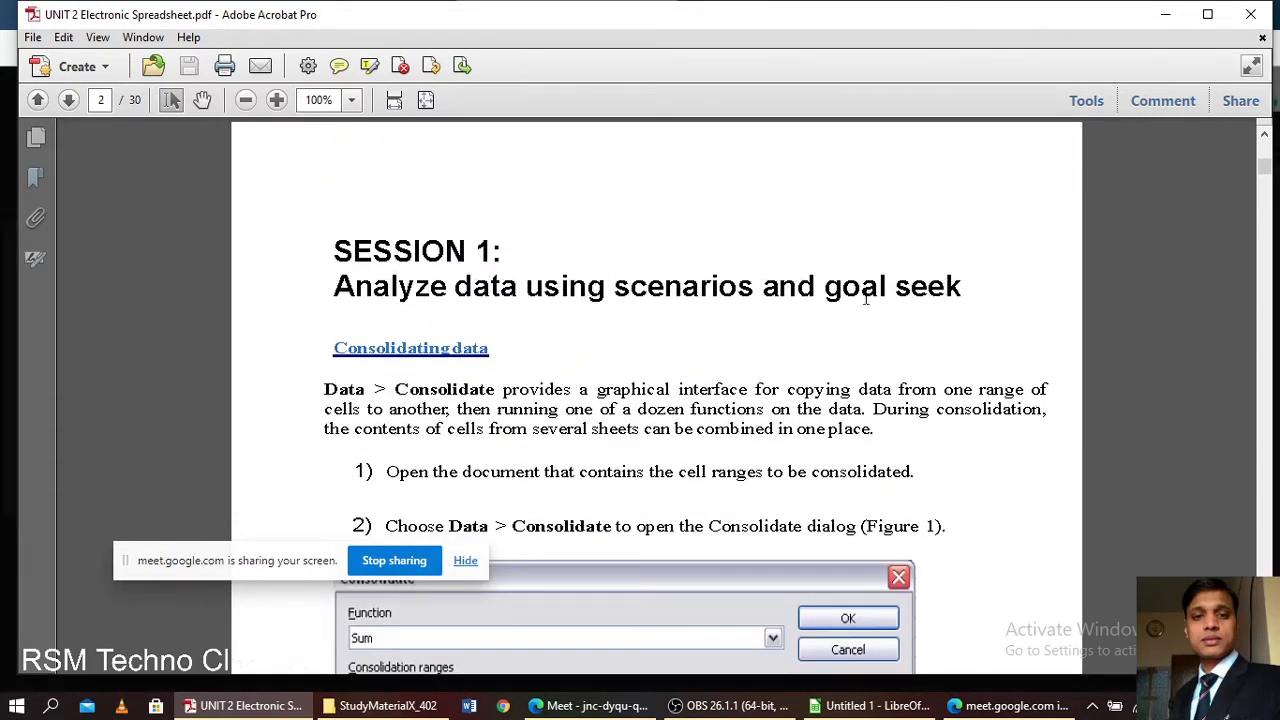
- Admit the participant waiting in the Meet call and return to the UNIT 2 Electronic Spreadsheet PDF
click(598, 706)
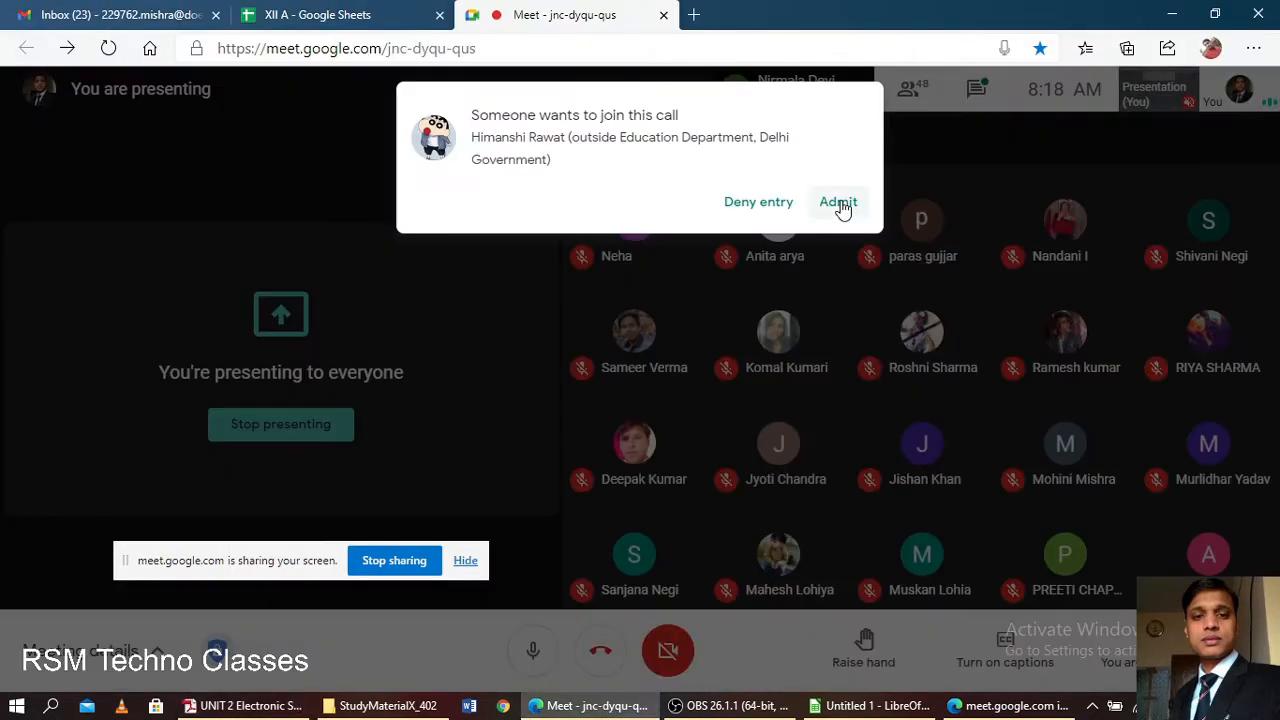
click(842, 205)
click(245, 706)
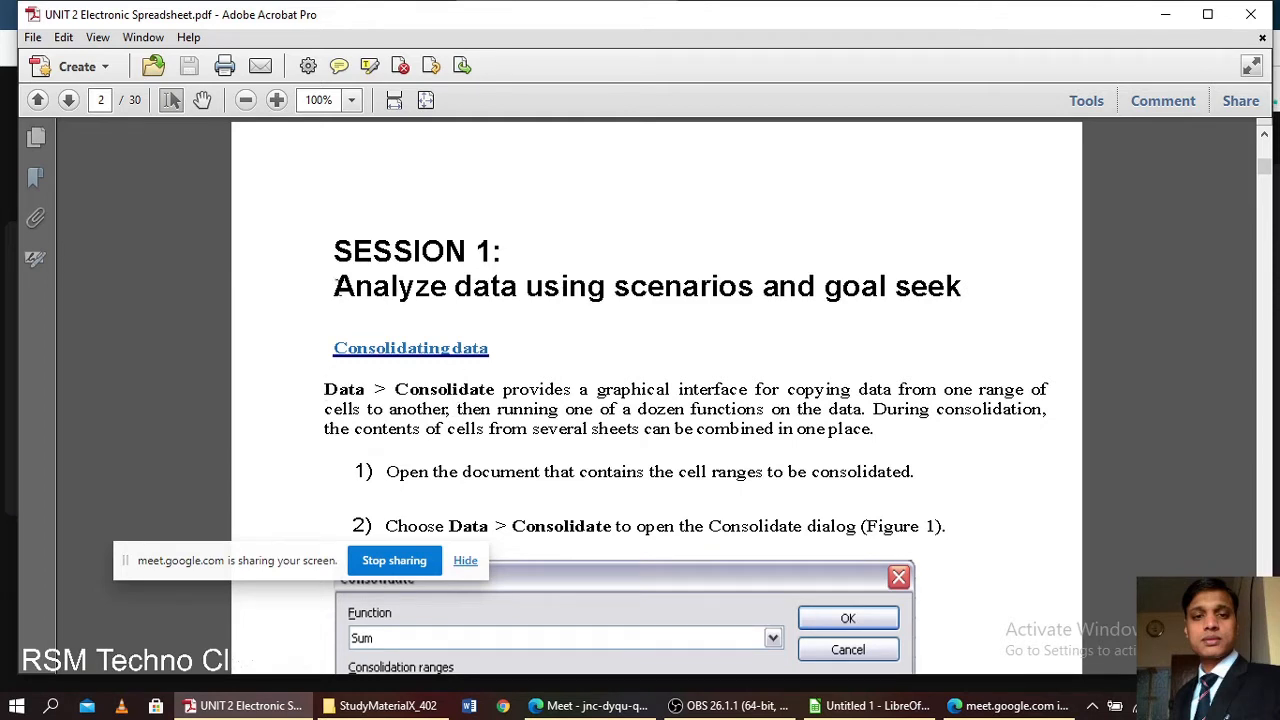
- Examine the Session 1 title "Analyze data using scenarios and goal seek" and the Consolidating data section by highlighting key words
drag(334, 286, 960, 288)
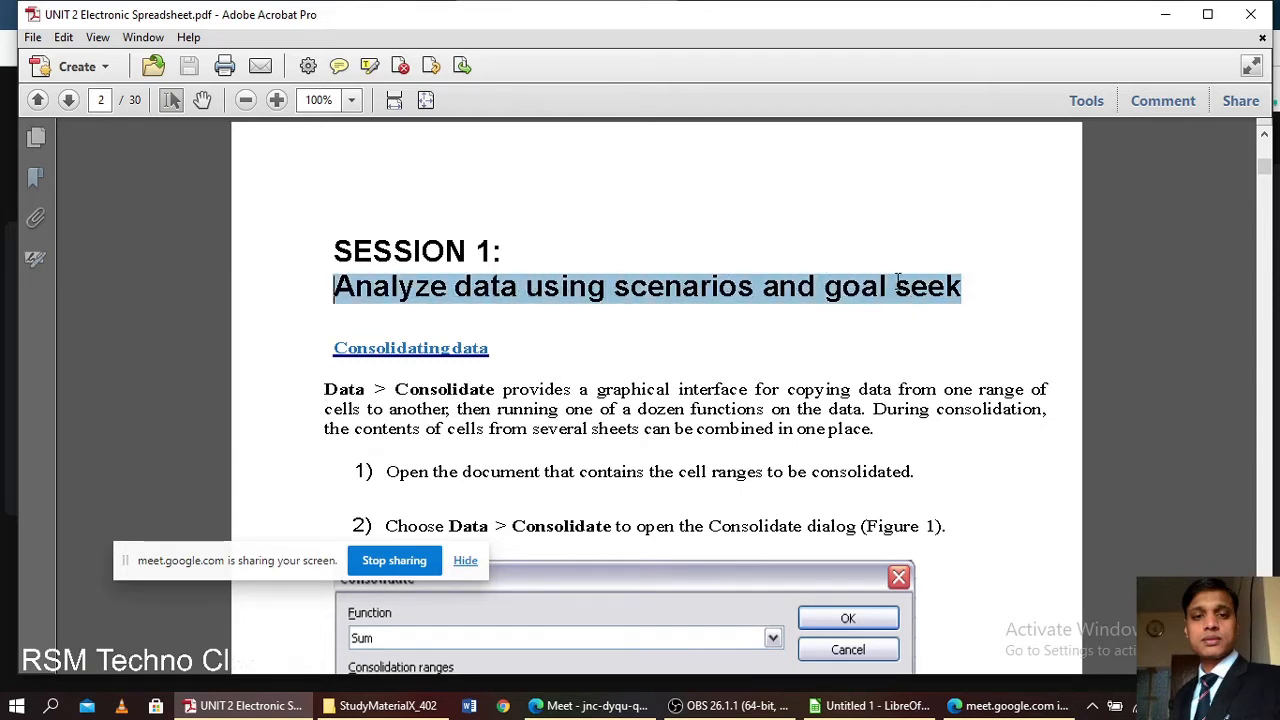
click(813, 318)
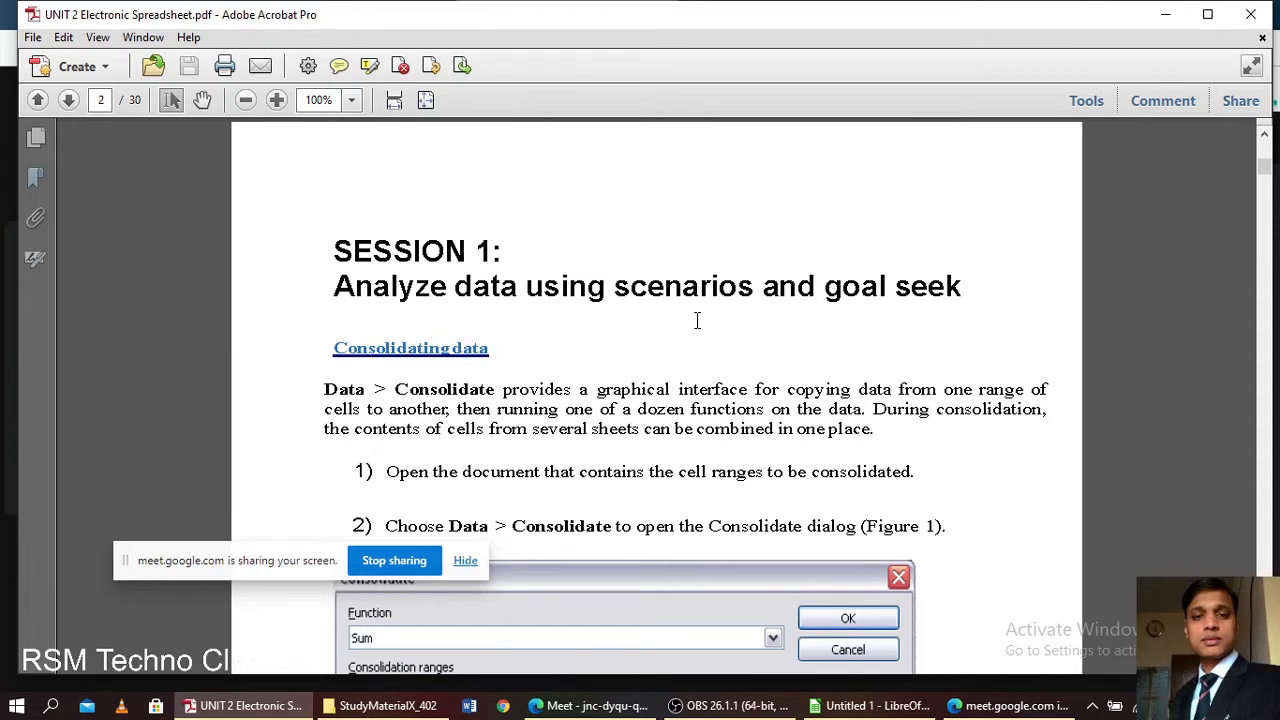
drag(664, 290, 614, 290)
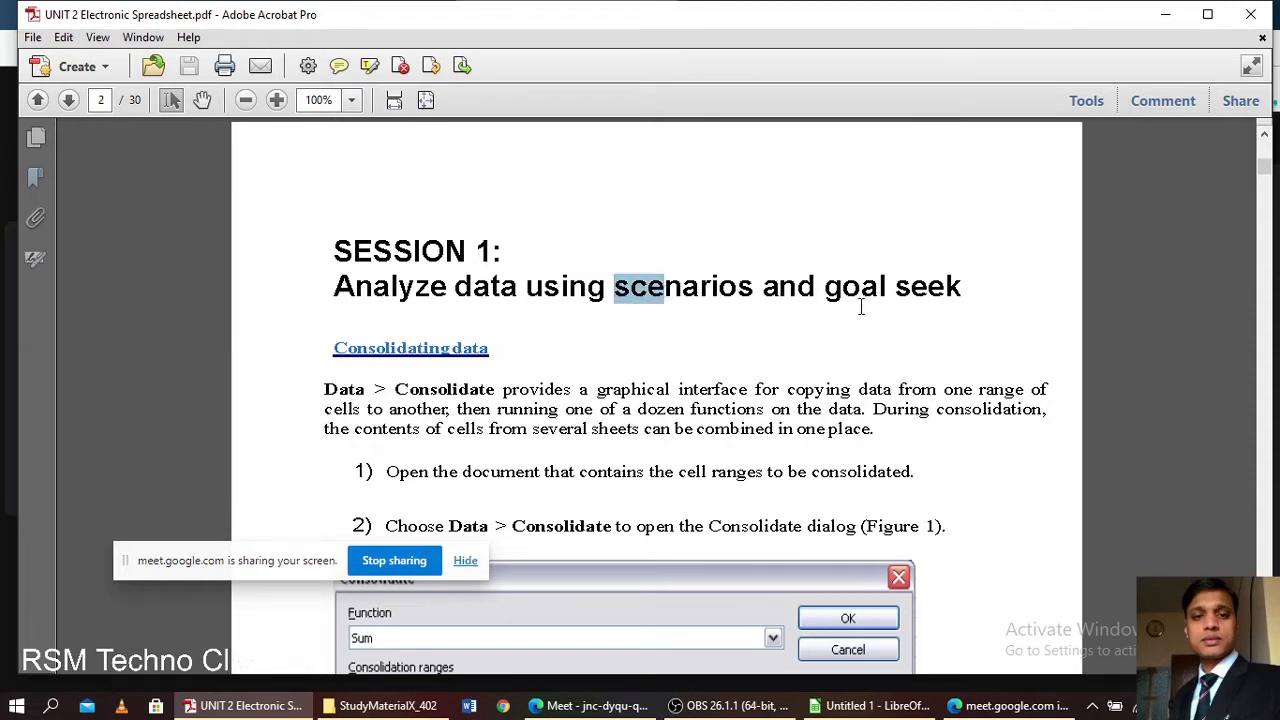
click(825, 288)
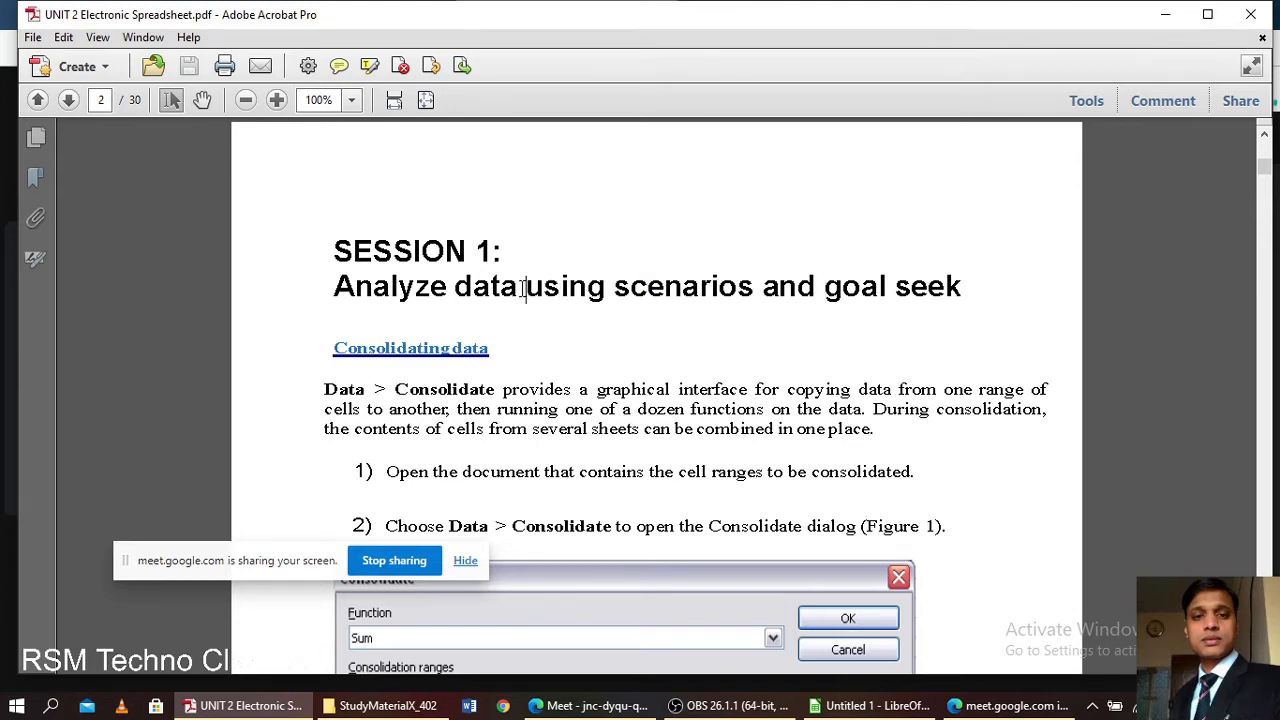
drag(522, 288, 340, 288)
click(473, 288)
scroll(549, 346, down, 2)
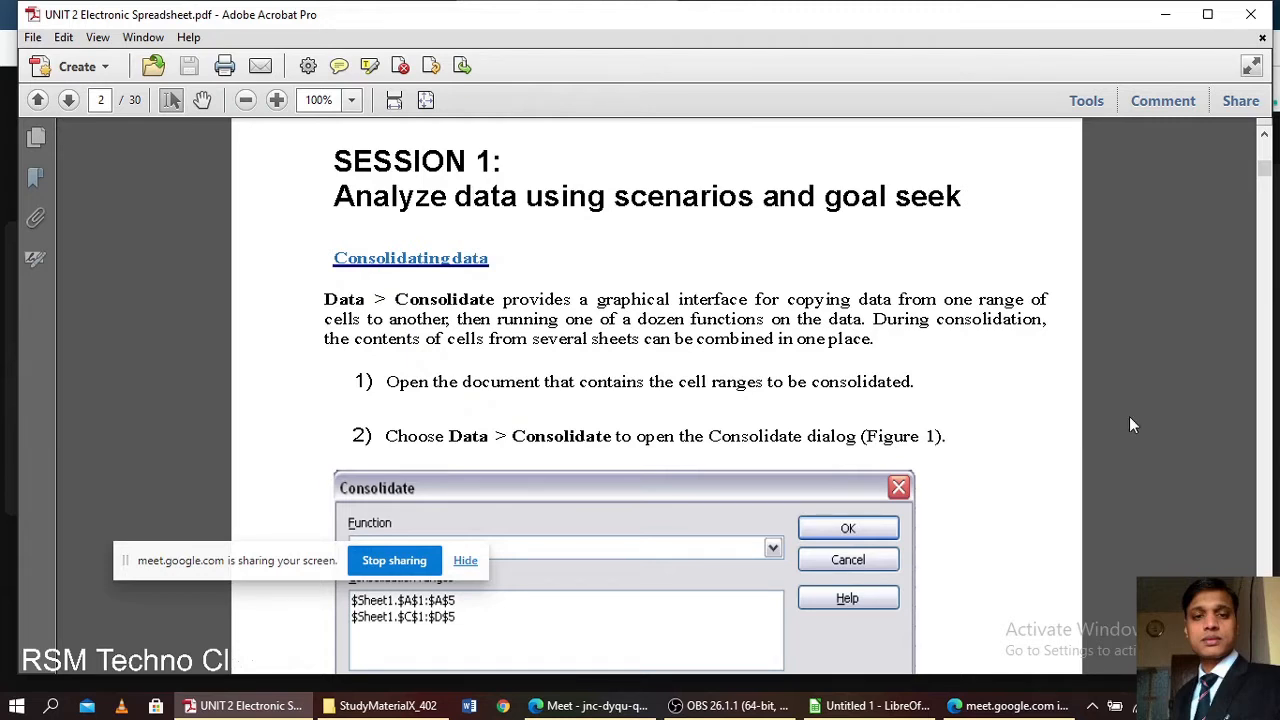
- Switch to the blank LibreOffice Calc spreadsheet and examine the Consolidate dialog's settings, closing it without consolidating anything
click(870, 706)
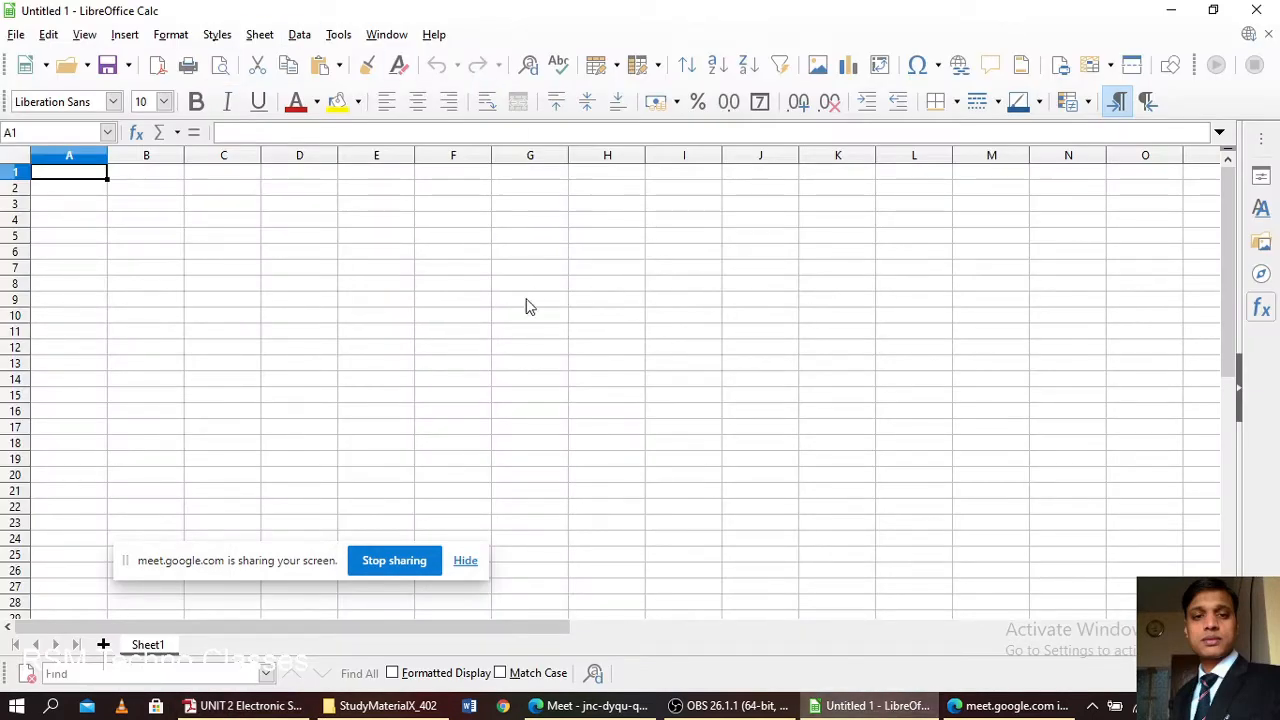
click(300, 36)
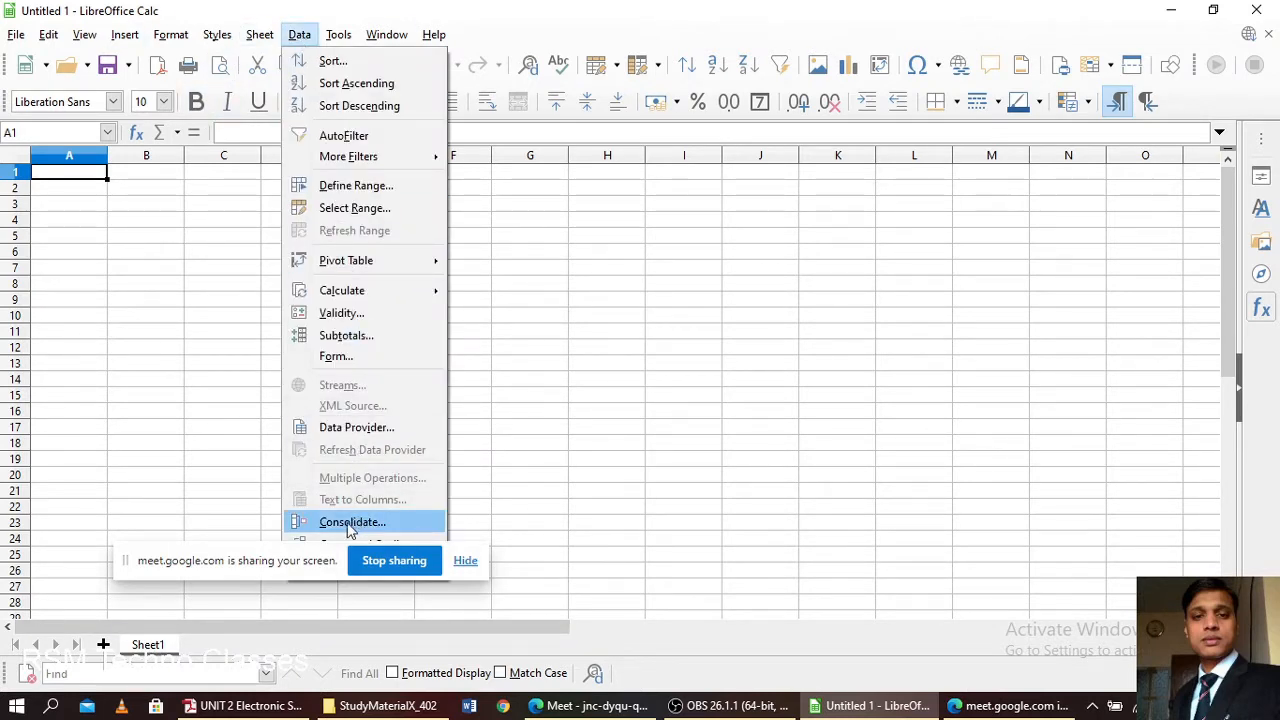
click(292, 565)
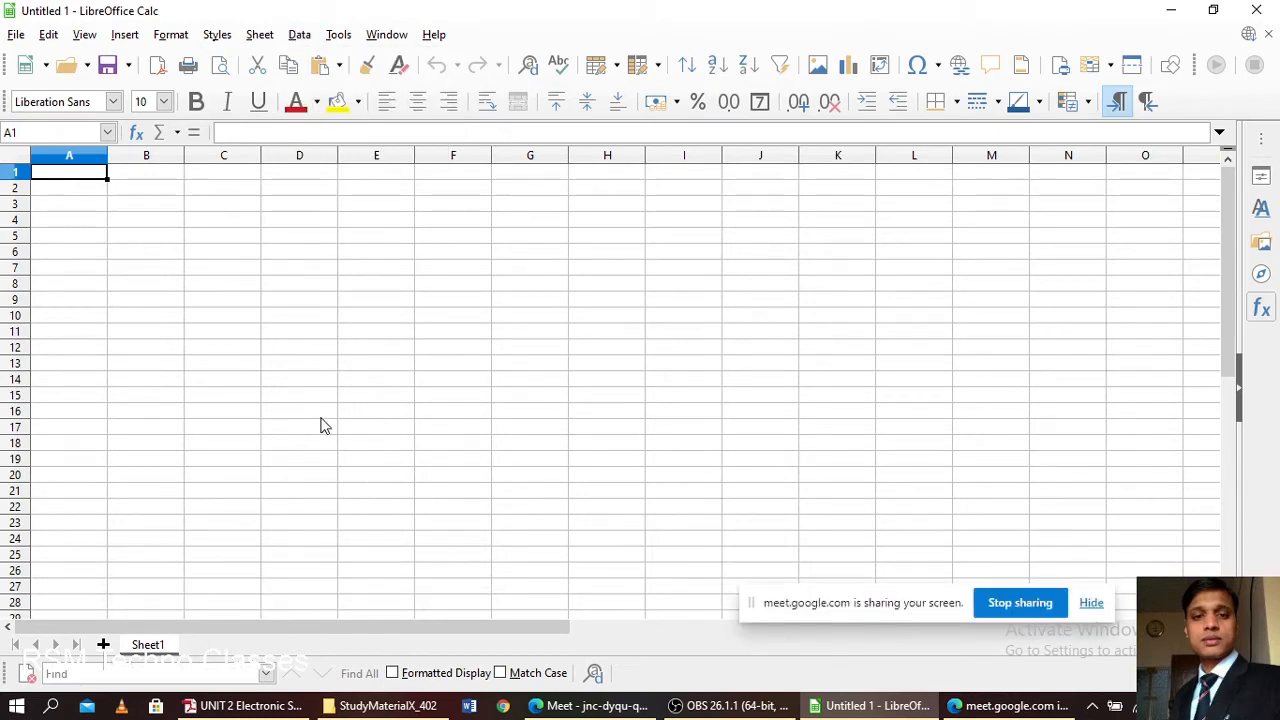
click(300, 36)
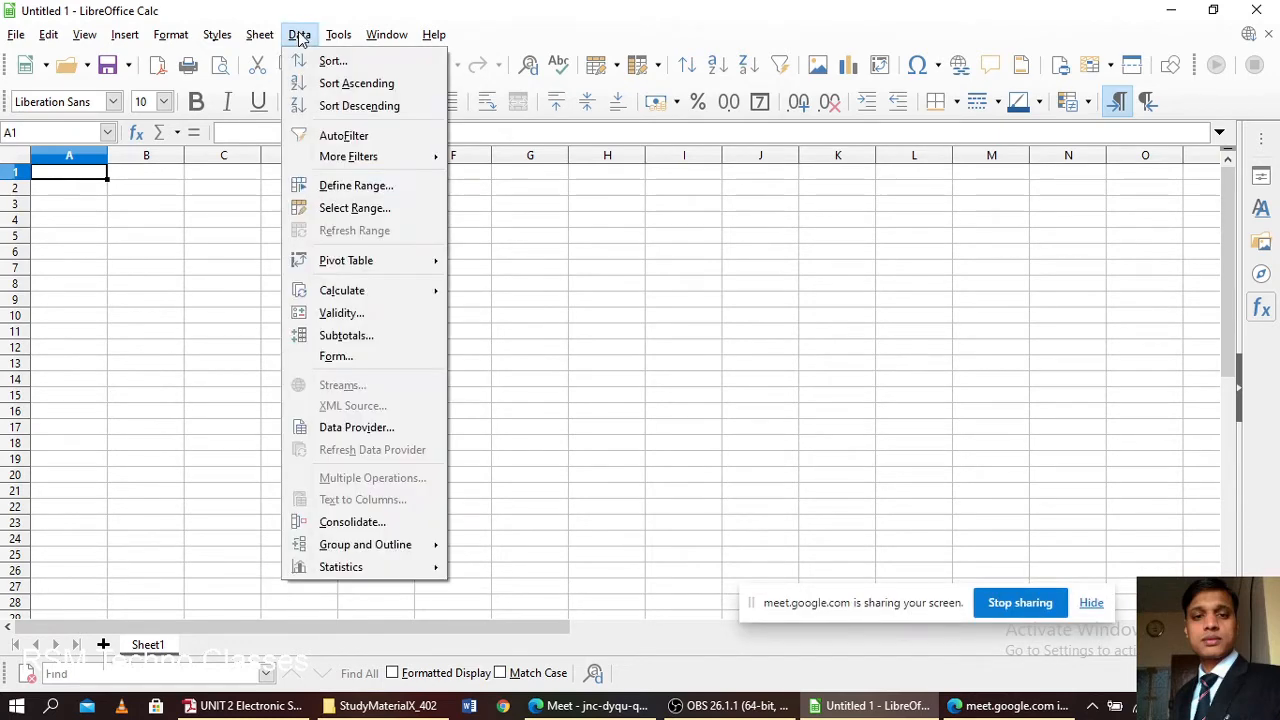
click(352, 522)
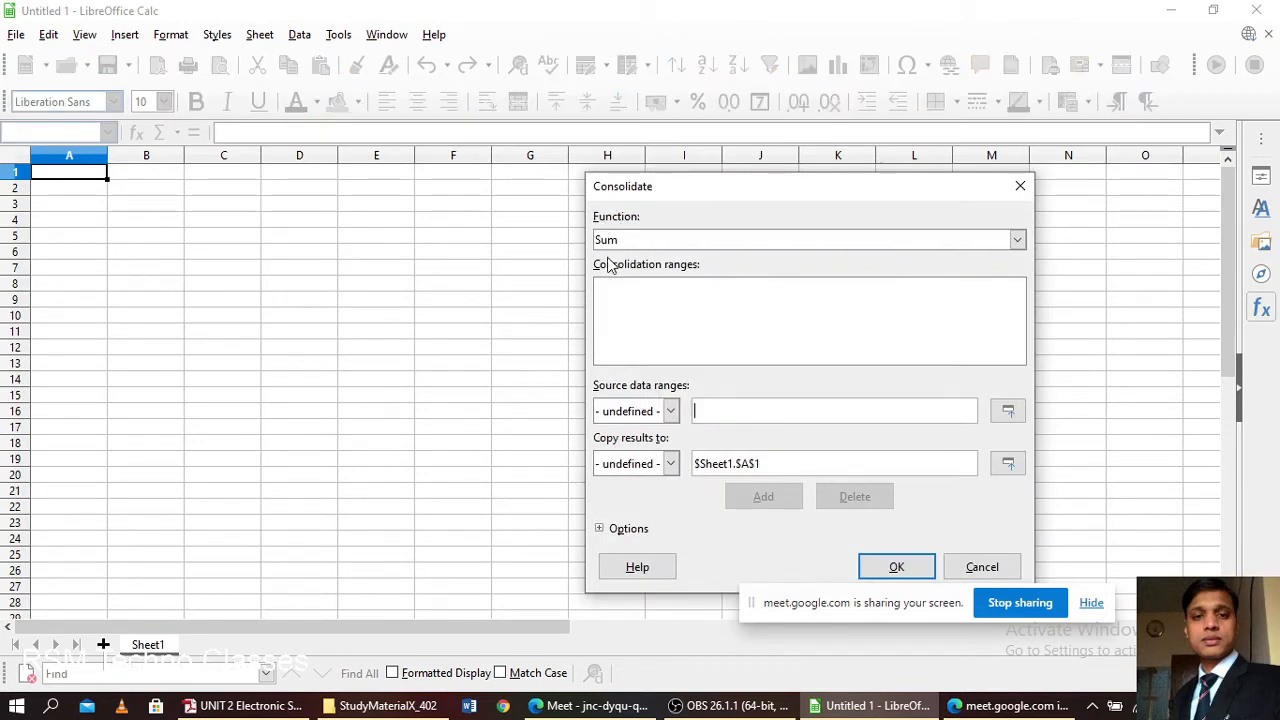
click(672, 415)
click(660, 428)
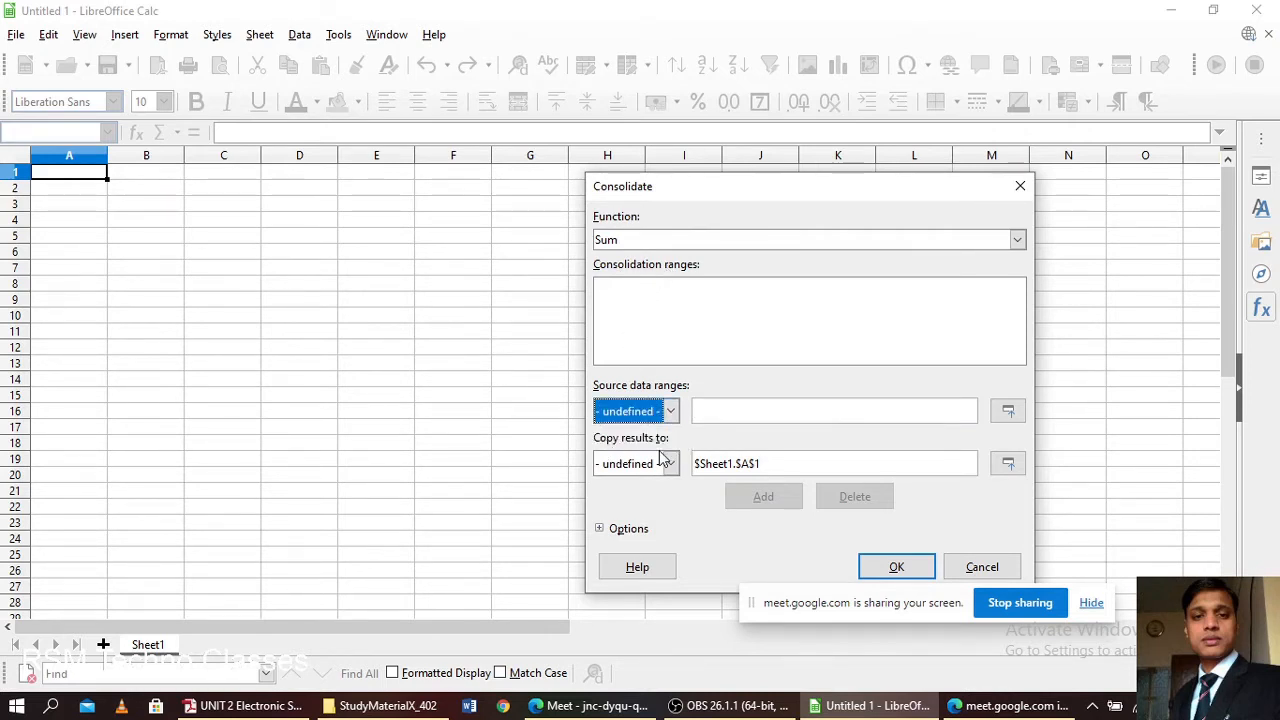
click(967, 568)
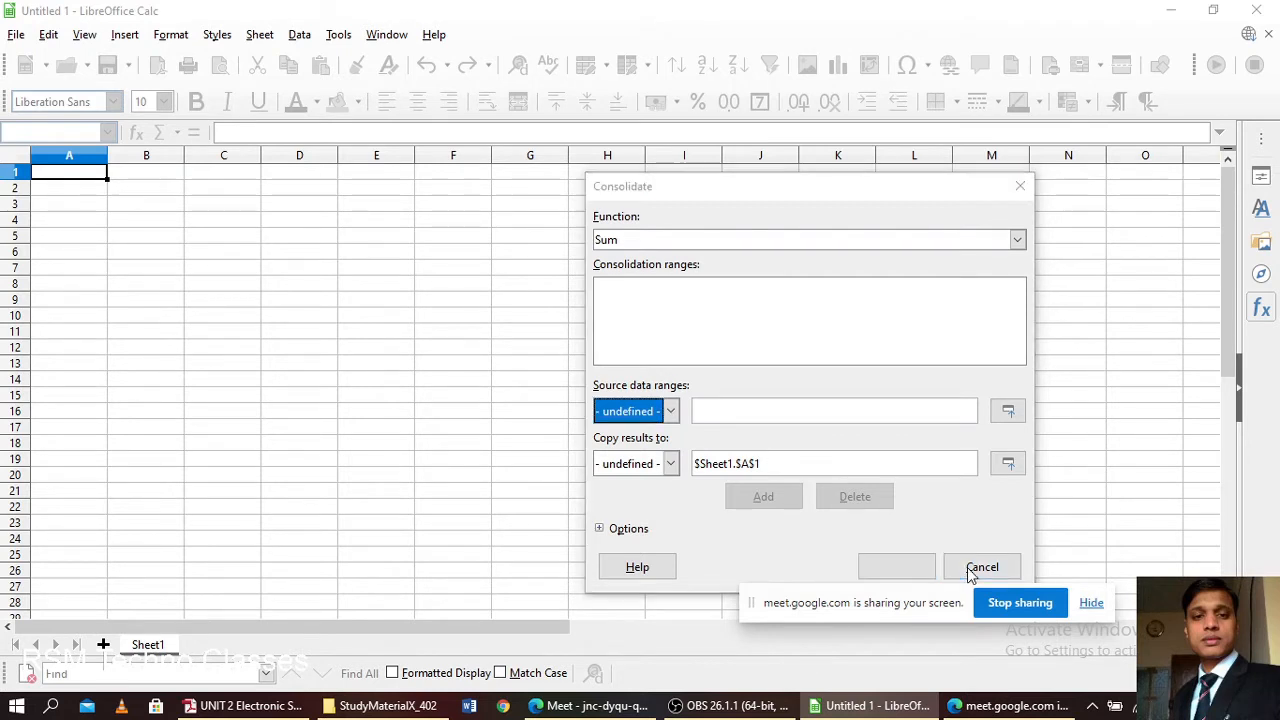
click(1020, 186)
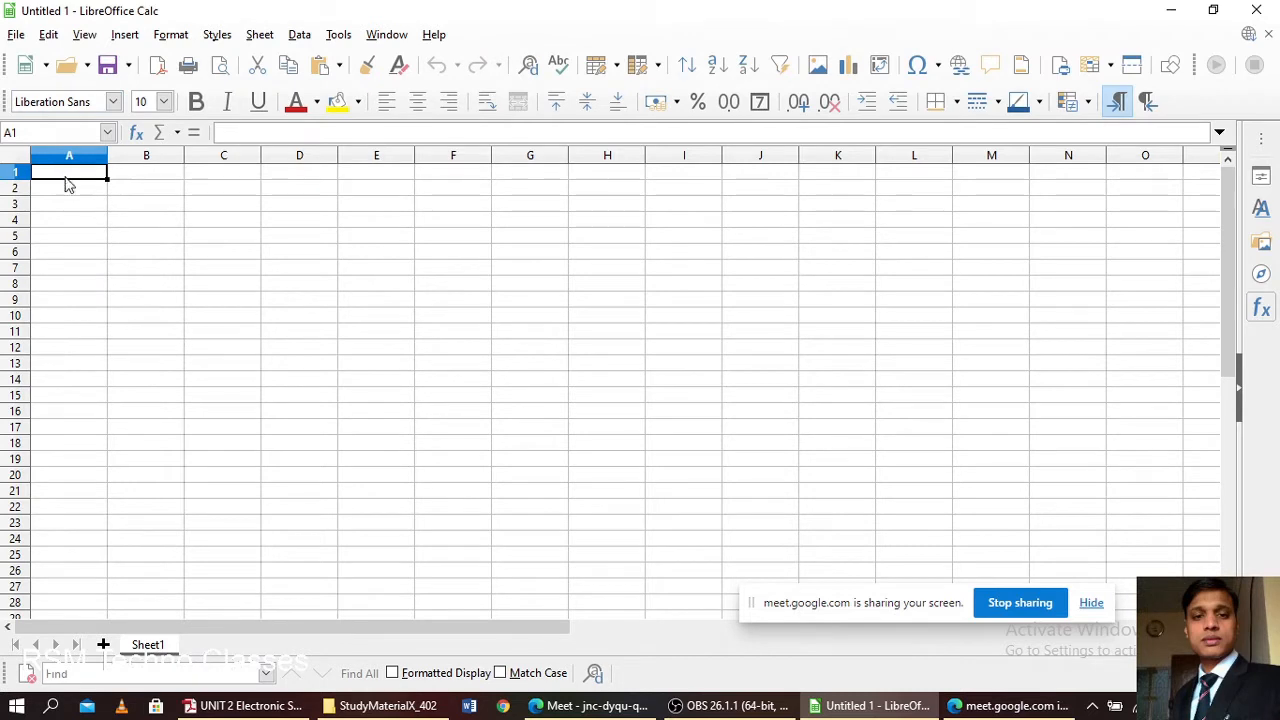
- Enter the month headers Jan in cell B1 and Feb in cell C1
click(133, 176)
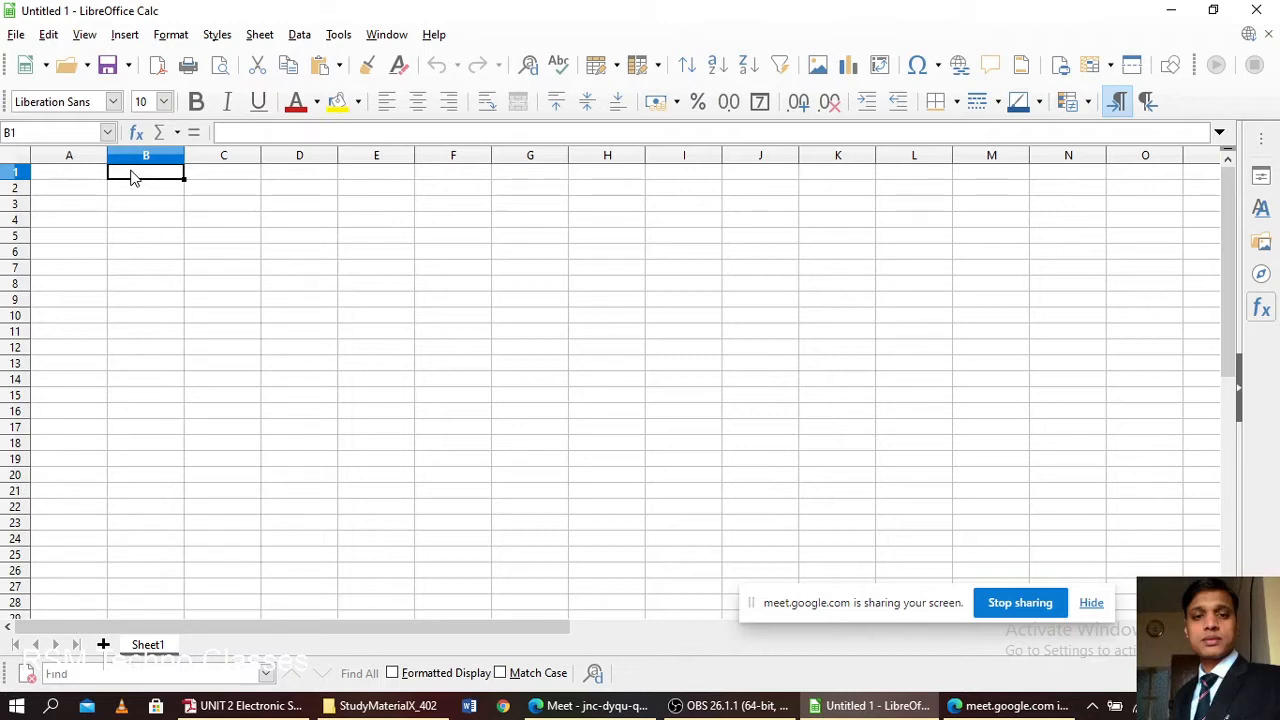
text(Mo)
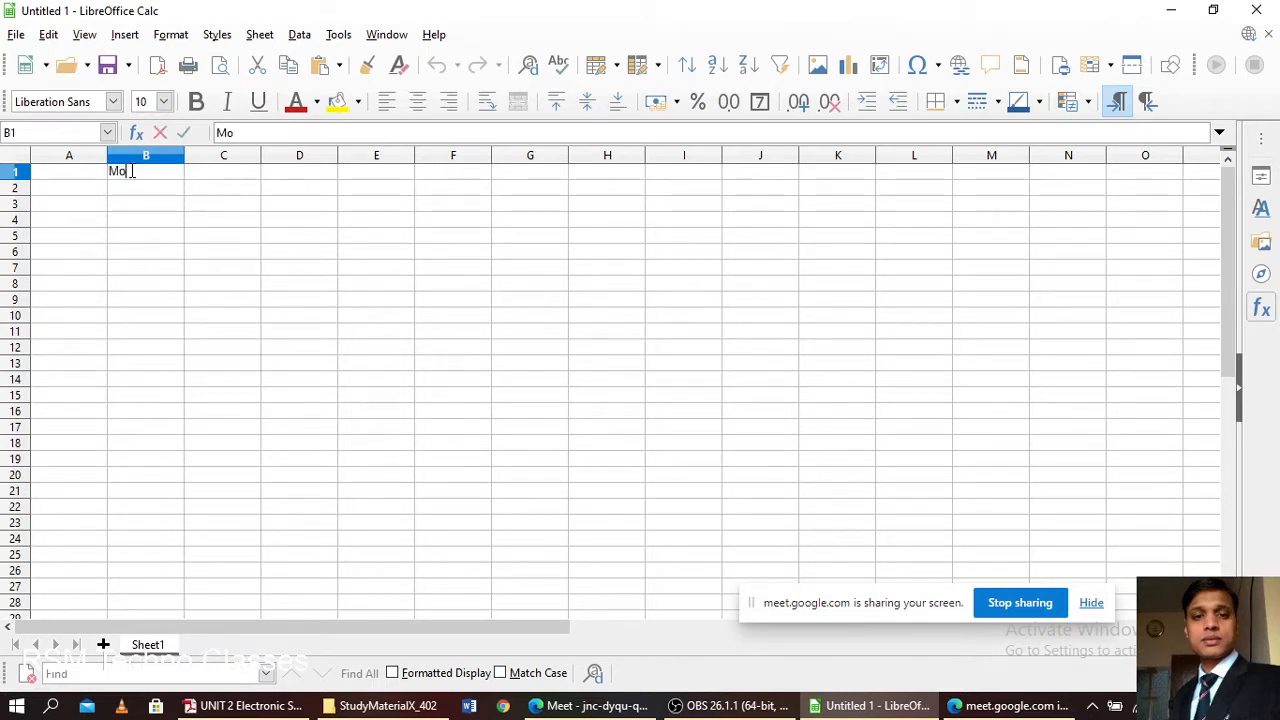
key(BackSpace)
key(BackSpace)
text(Ja)
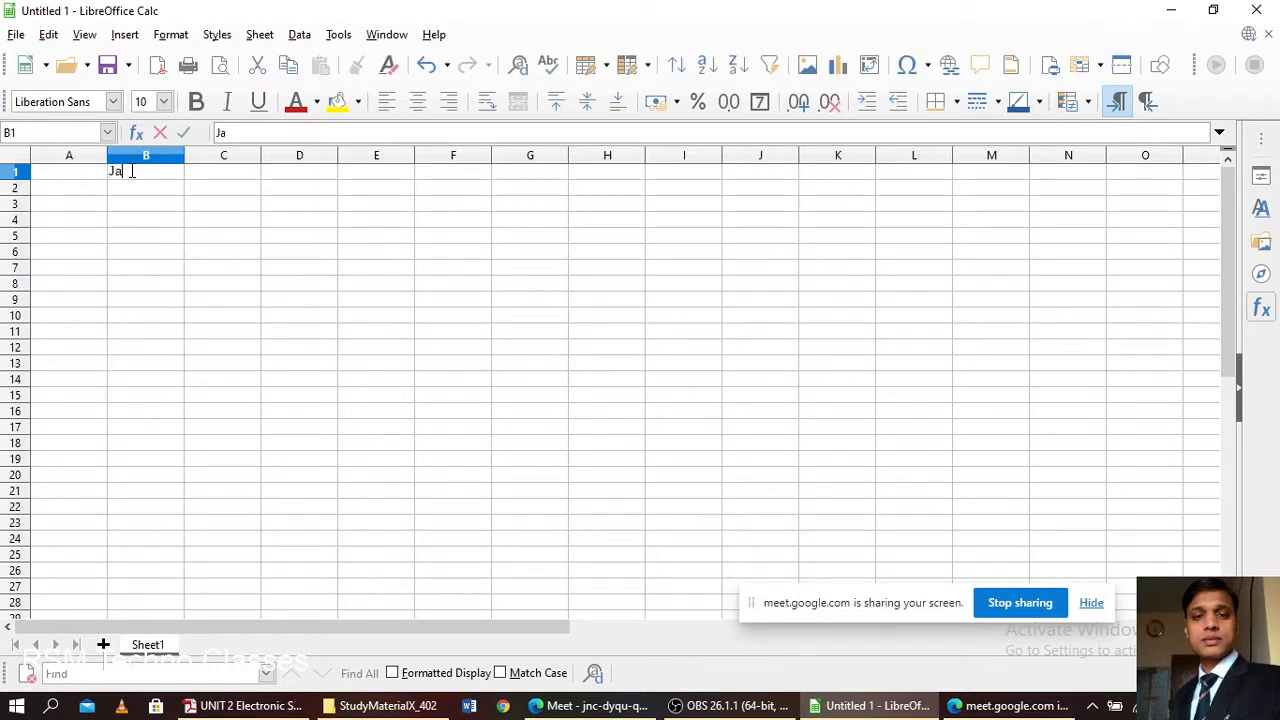
text(n)
key(Tab)
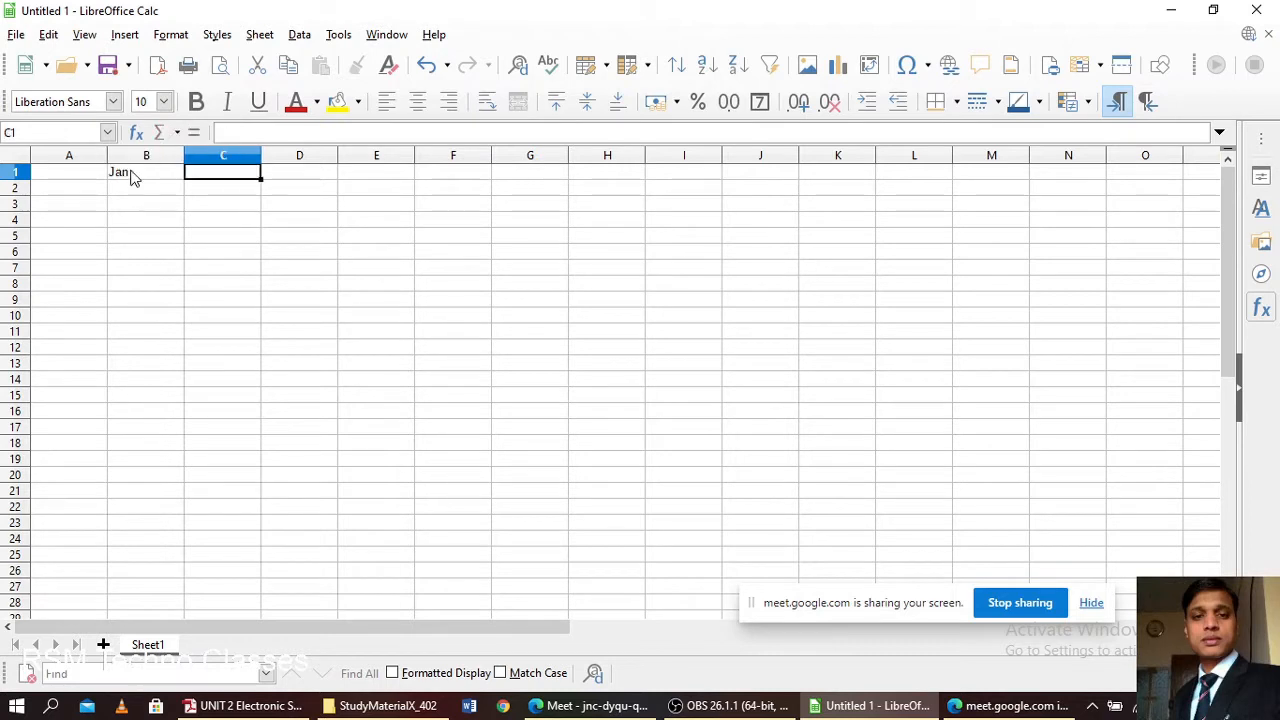
text(Feb)
key(Tab)
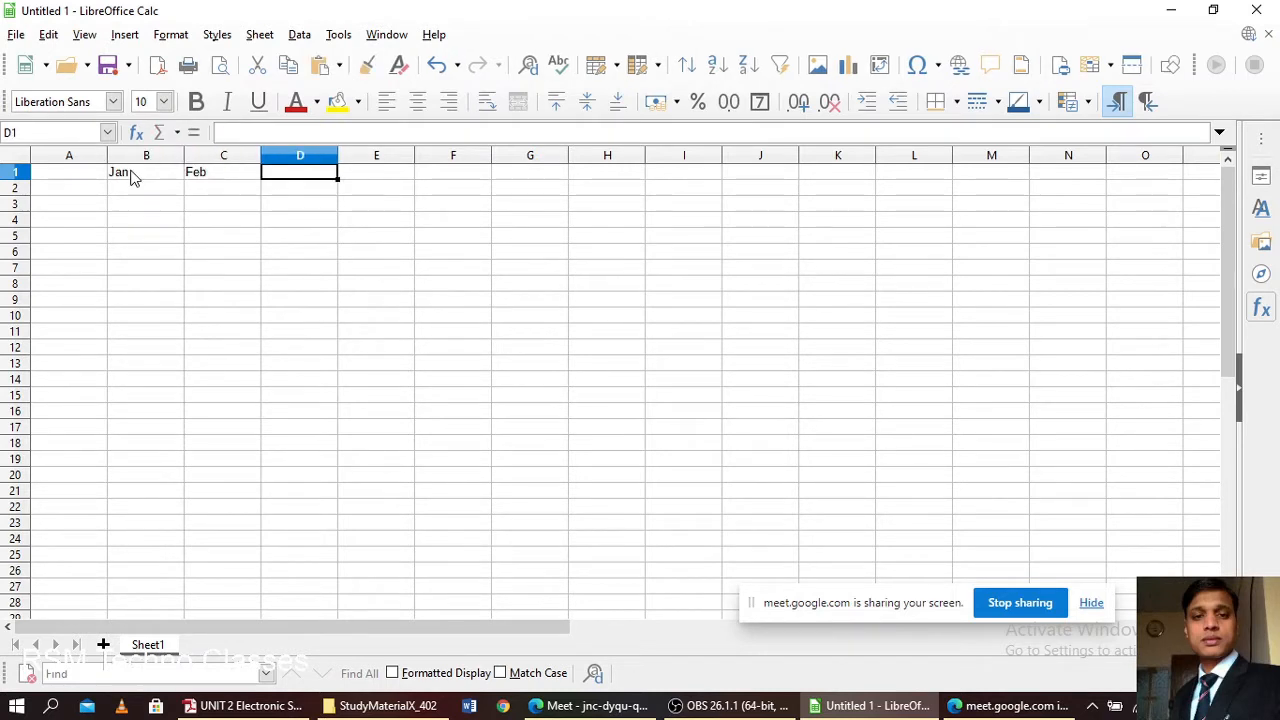
- Enter the month headers March in cell D1 and April in cell E1
text(Mar)
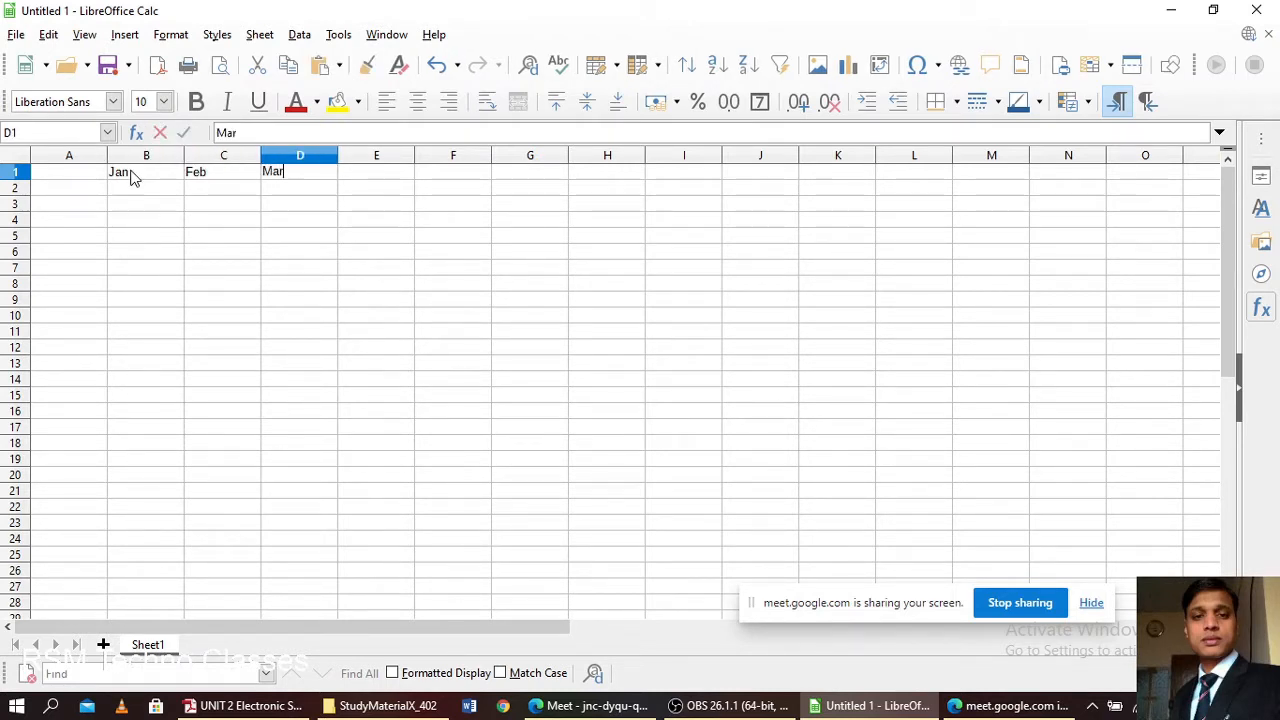
text(ch)
key(Tab)
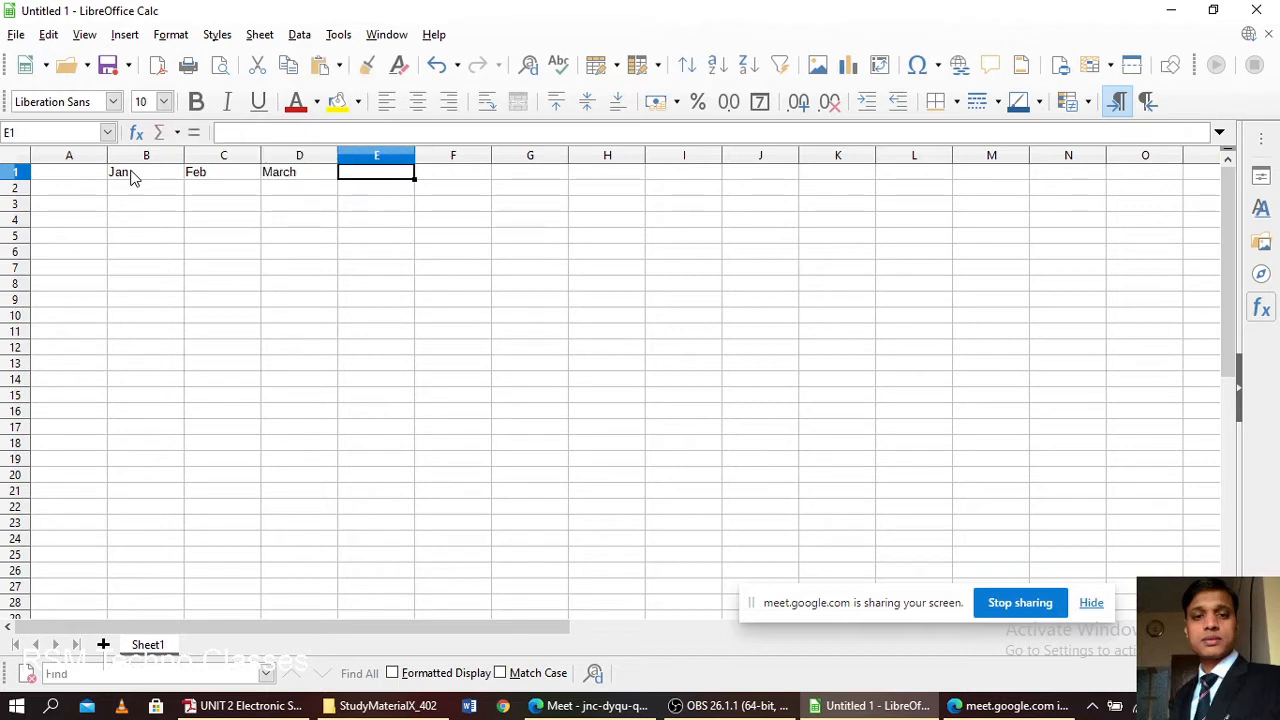
text(pril)
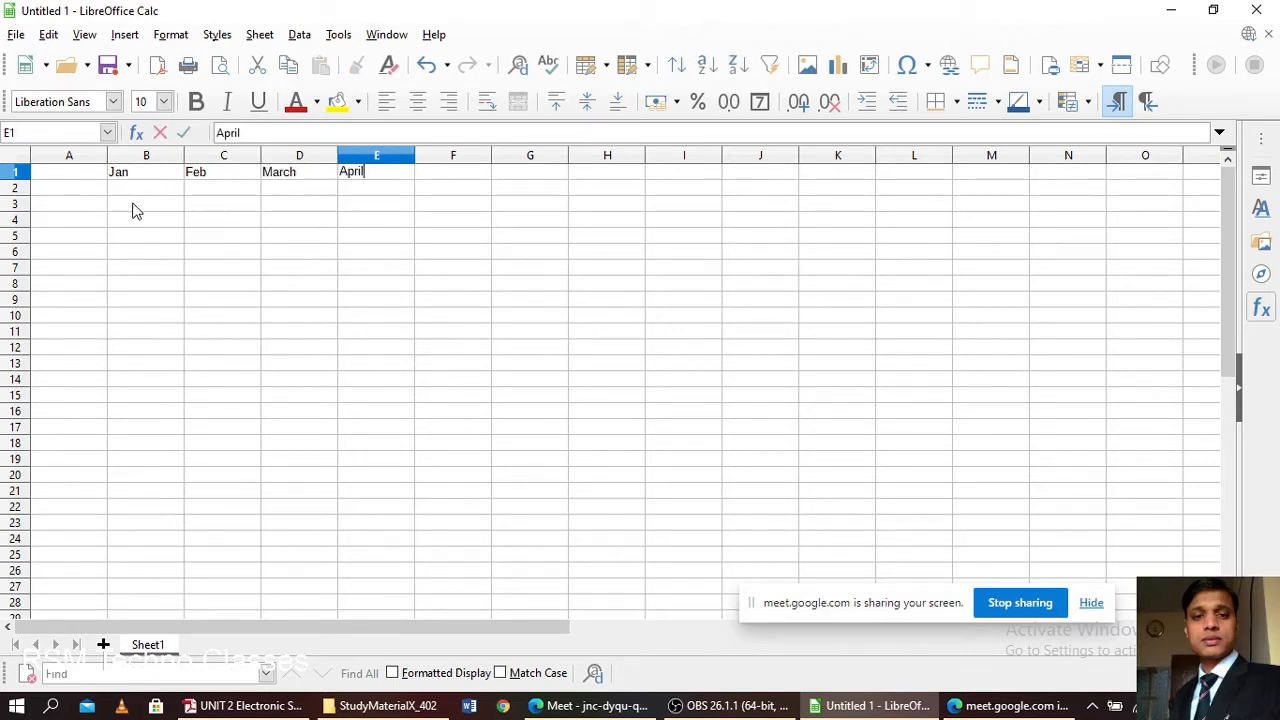
click(131, 206)
- Try to autofill the month headers from B1:E1 across to K1, and undo the fill
click(126, 175)
drag(224, 177, 863, 193)
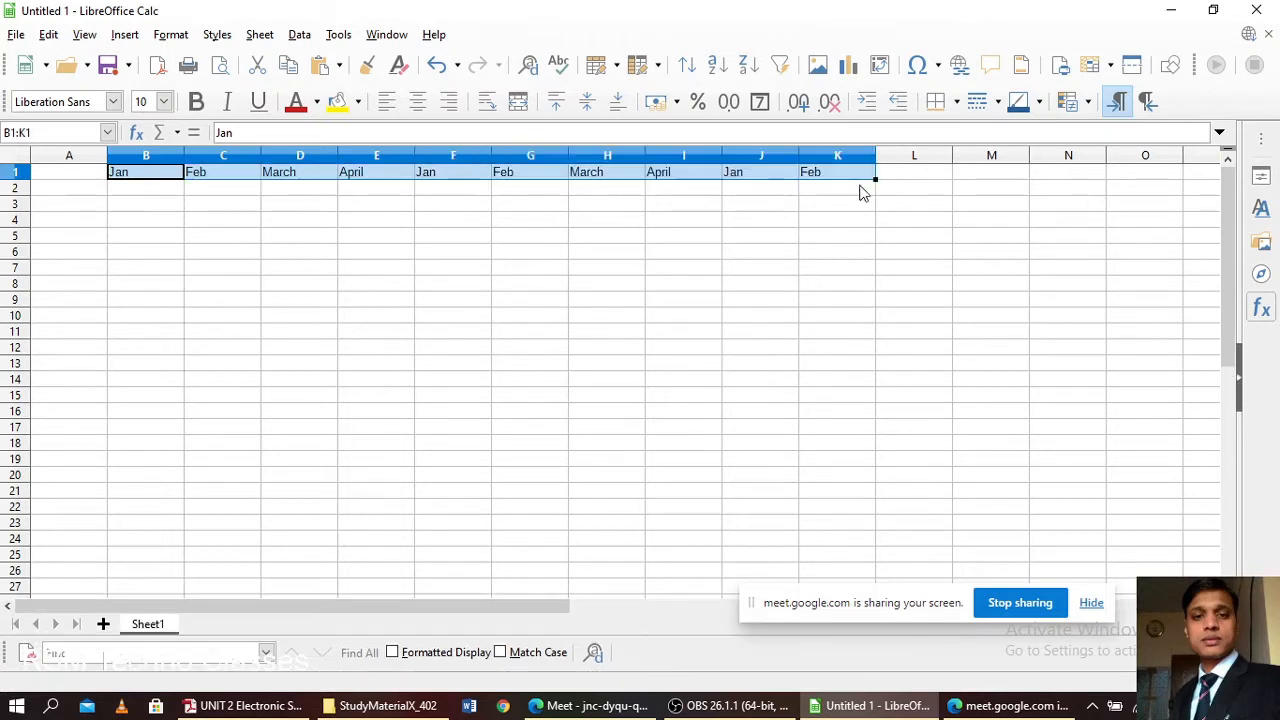
key(ctrl+z)
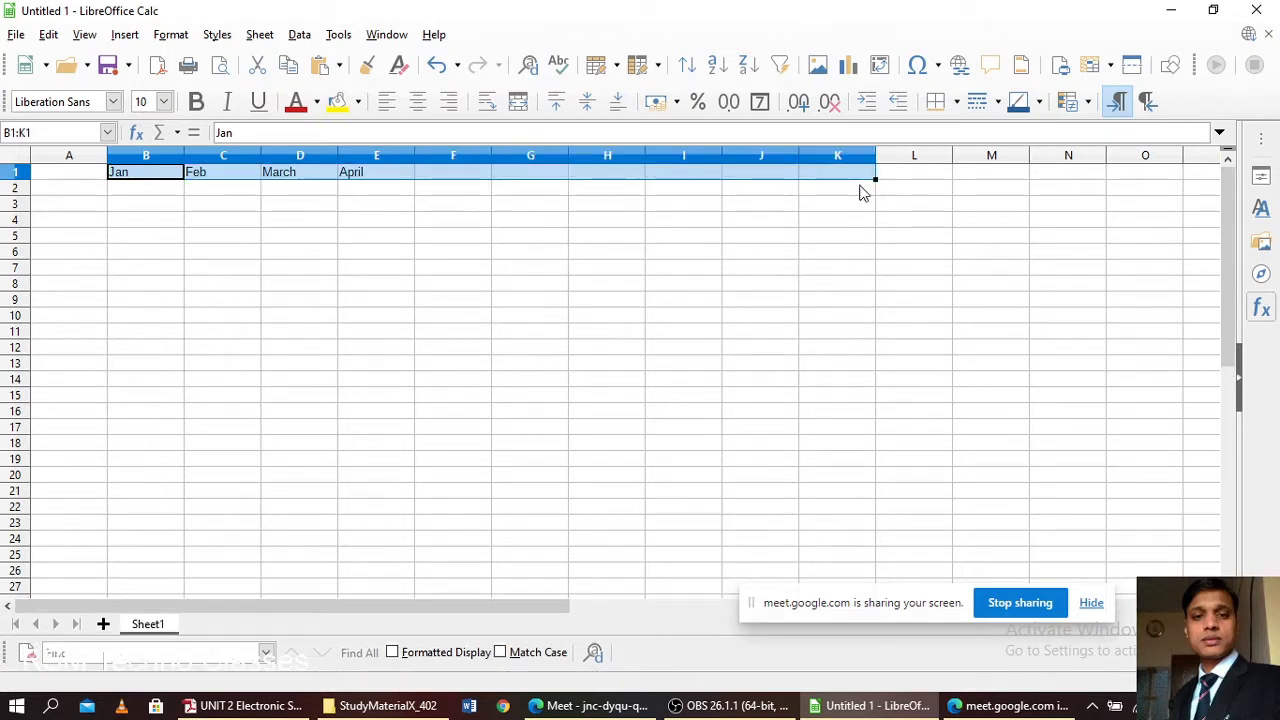
click(668, 347)
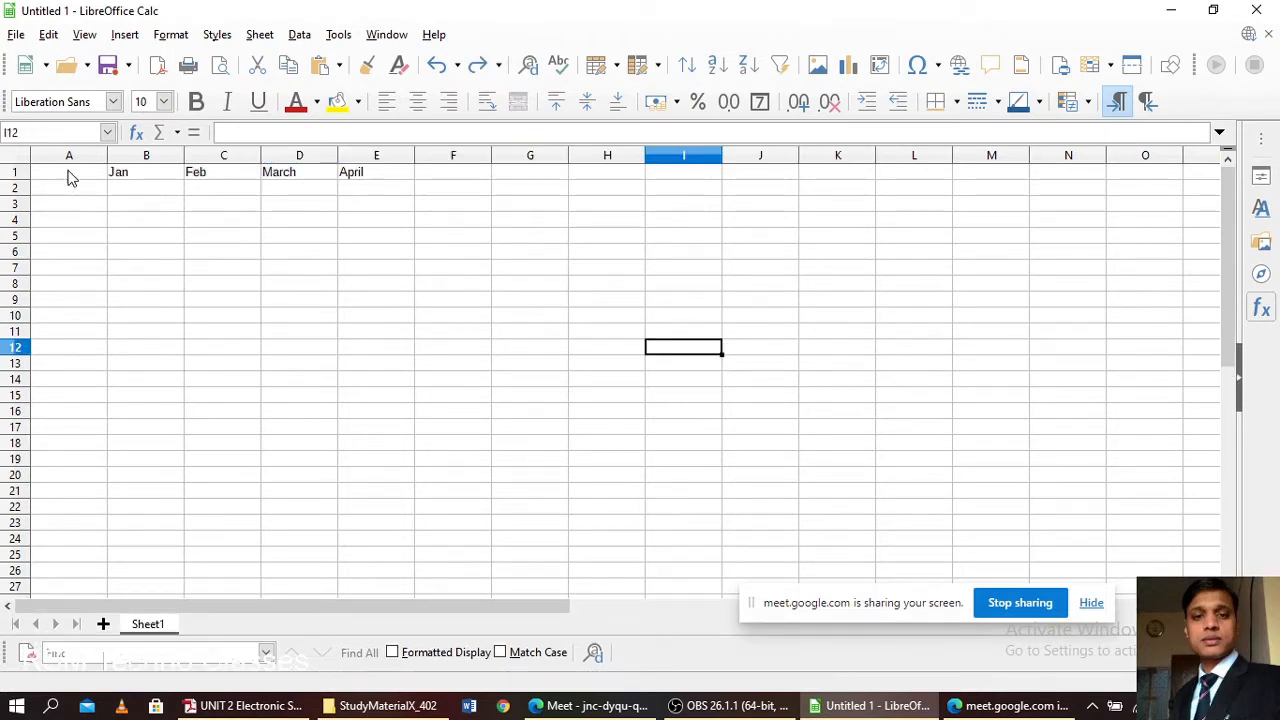
- Enter the row labels Computer, Lab, Infrastructure and Misc in cells A2 to A5
click(84, 196)
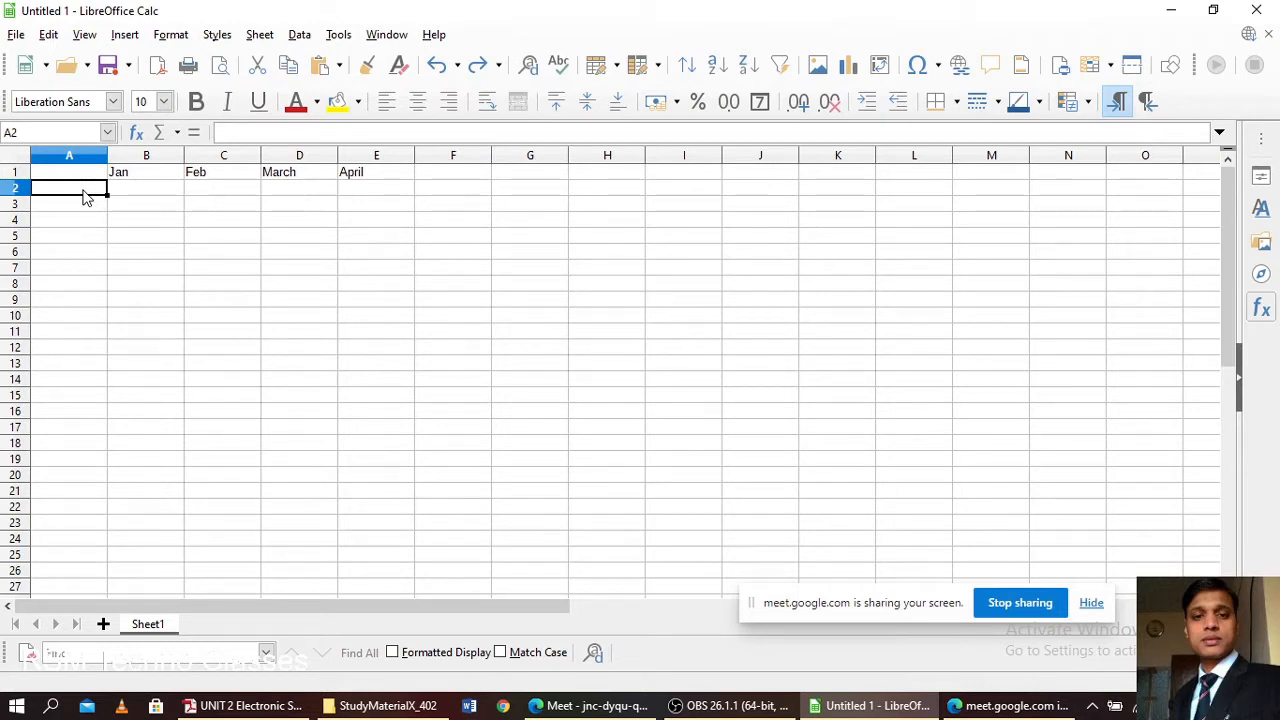
double_click(84, 194)
text(Compu)
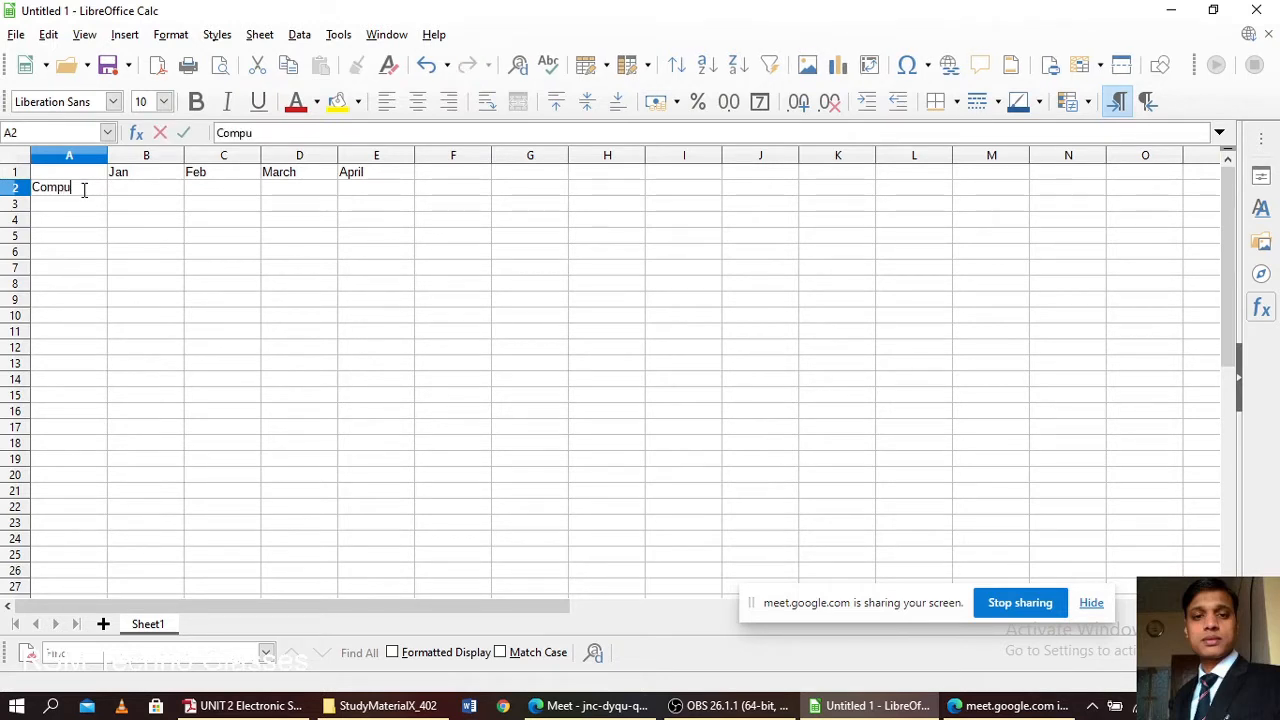
text(ter)
key(Return)
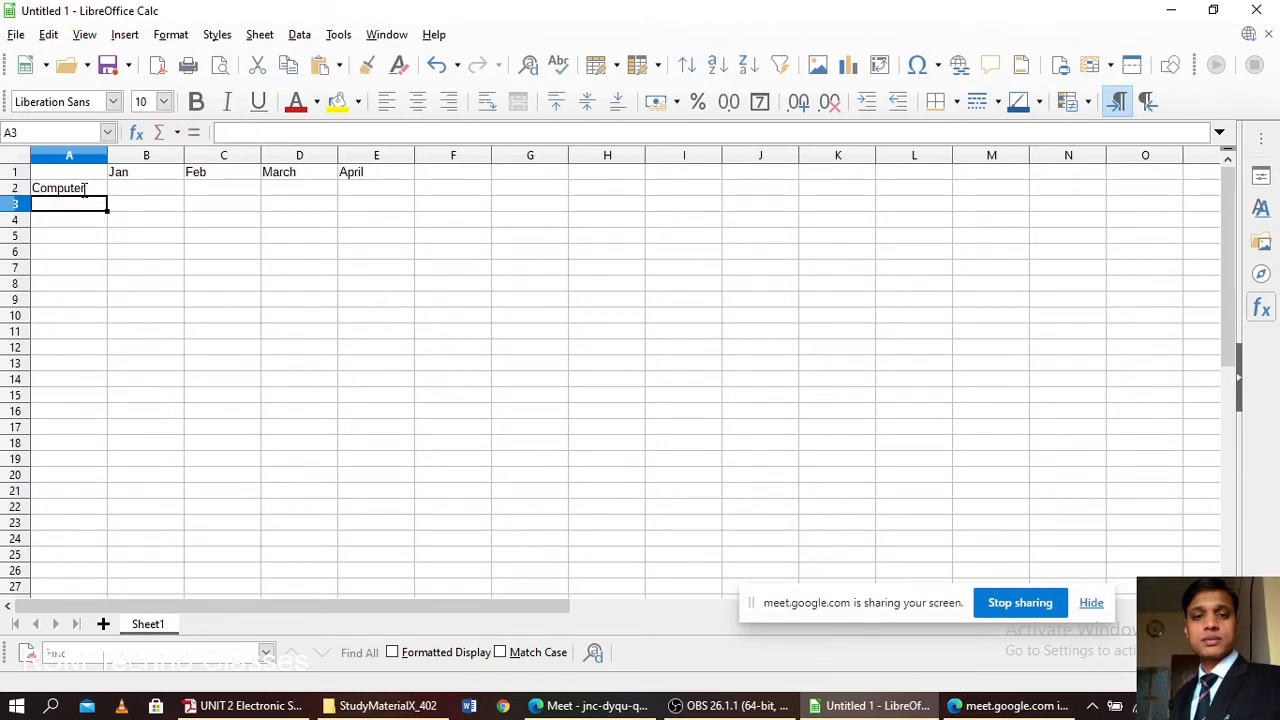
text(Lab)
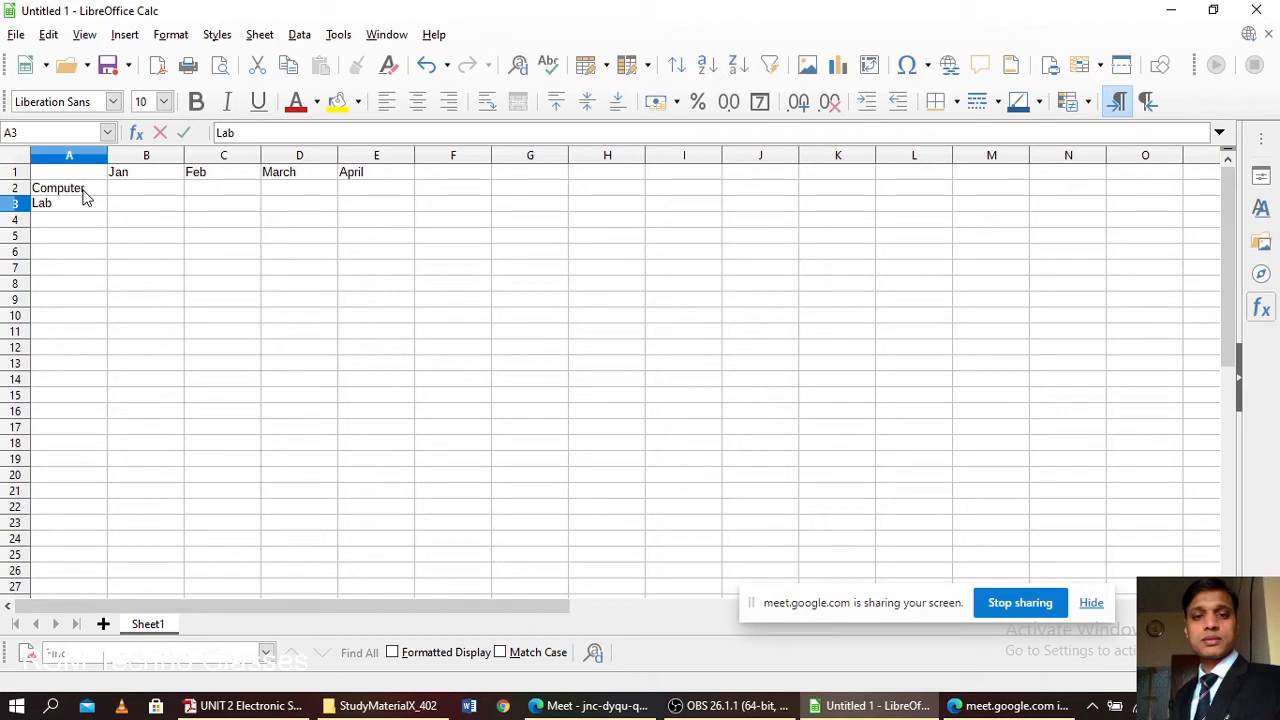
key(Return)
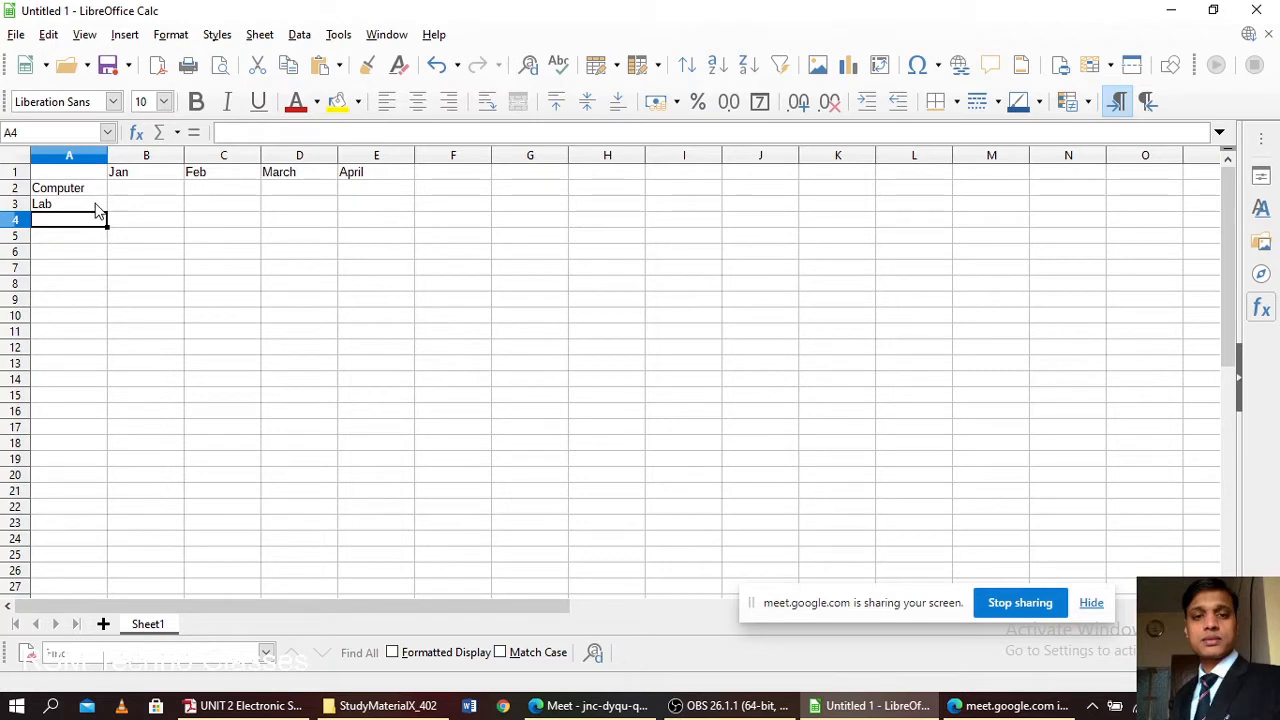
text(Infrast)
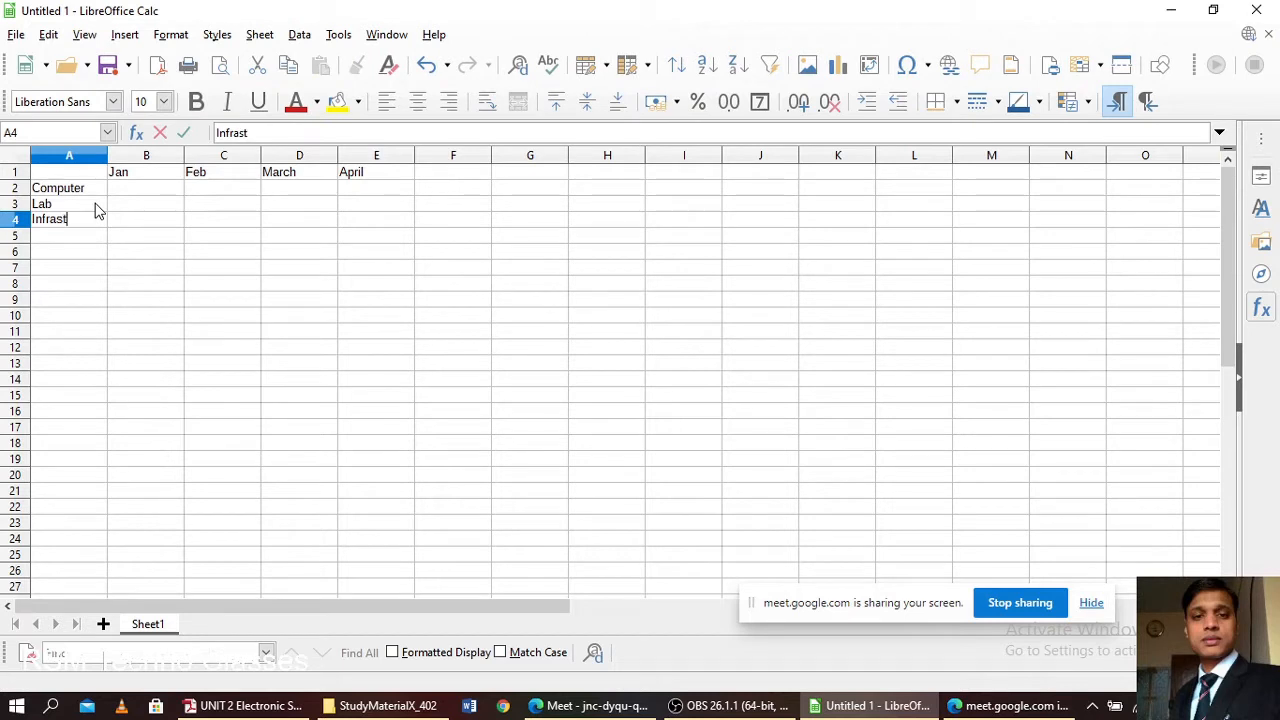
text(ructure)
click(69, 243)
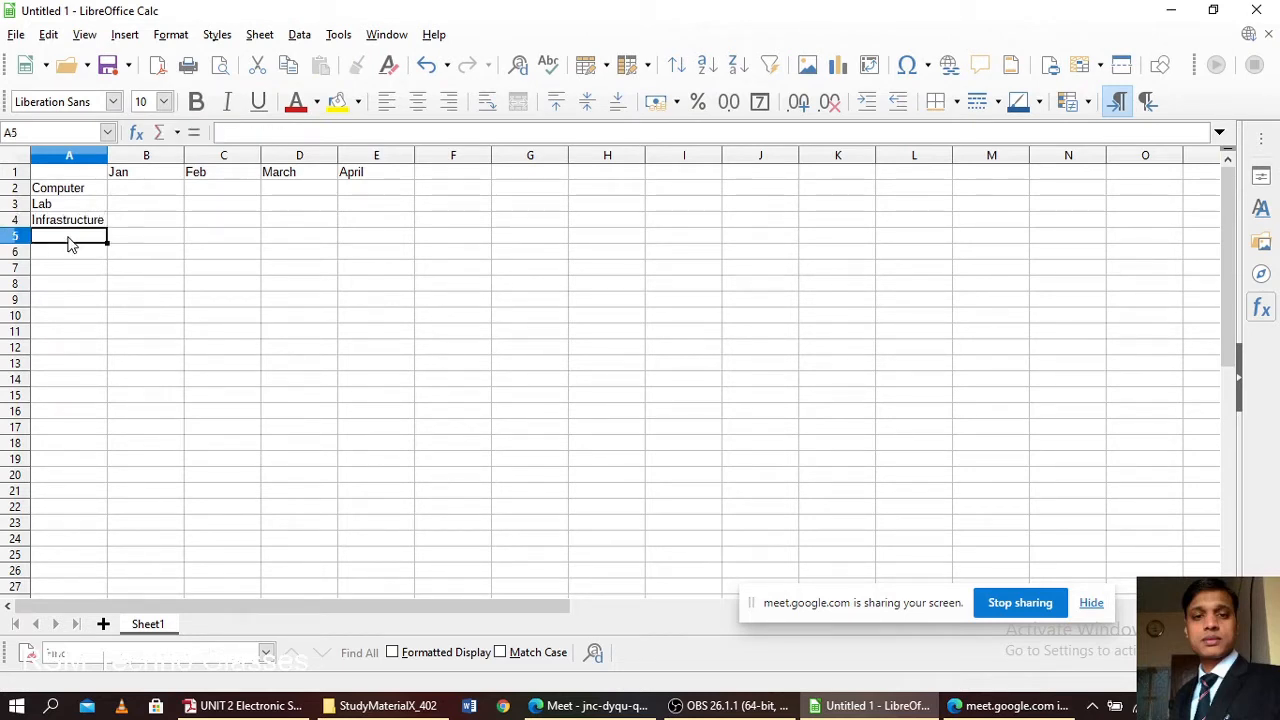
text(Misc)
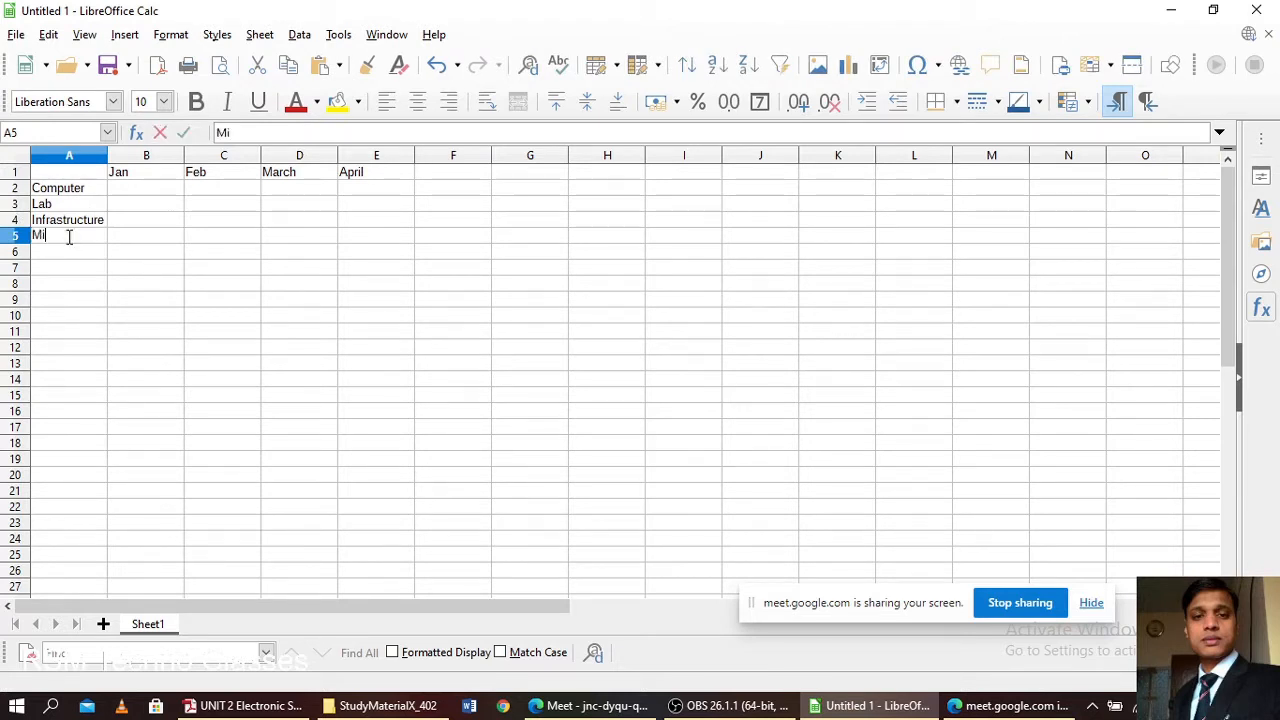
click(154, 189)
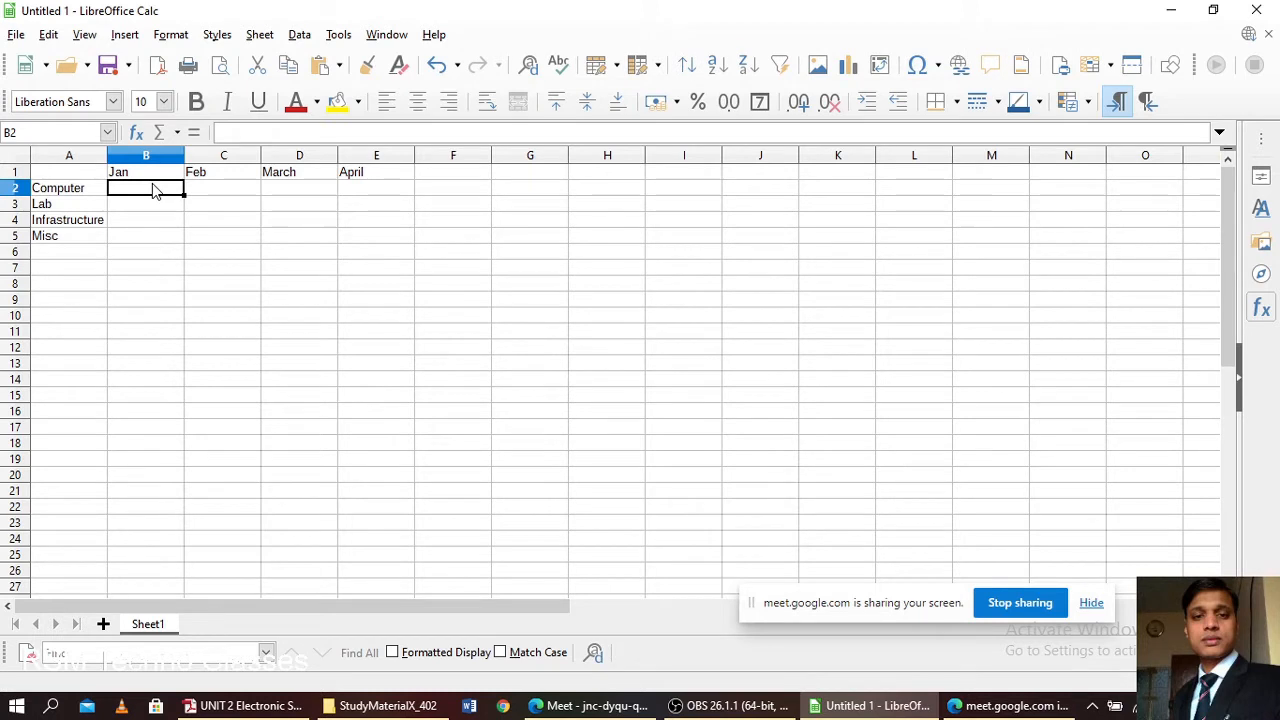
text(50000)
key(BackSpace)
key(BackSpace)
key(BackSpace)
key(BackSpace)
key(BackSpace)
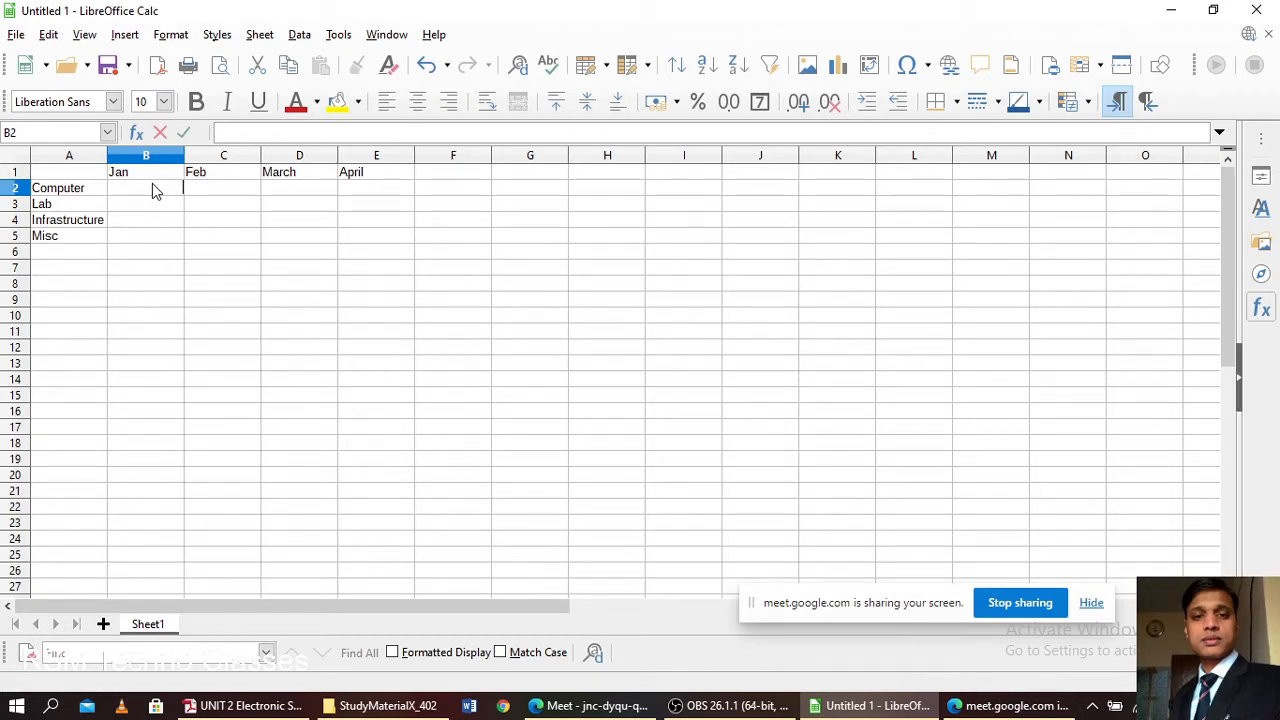
- Enter the Jan values 120, 540, 600 and 150 in cells B2 to B5
text(120)
key(Return)
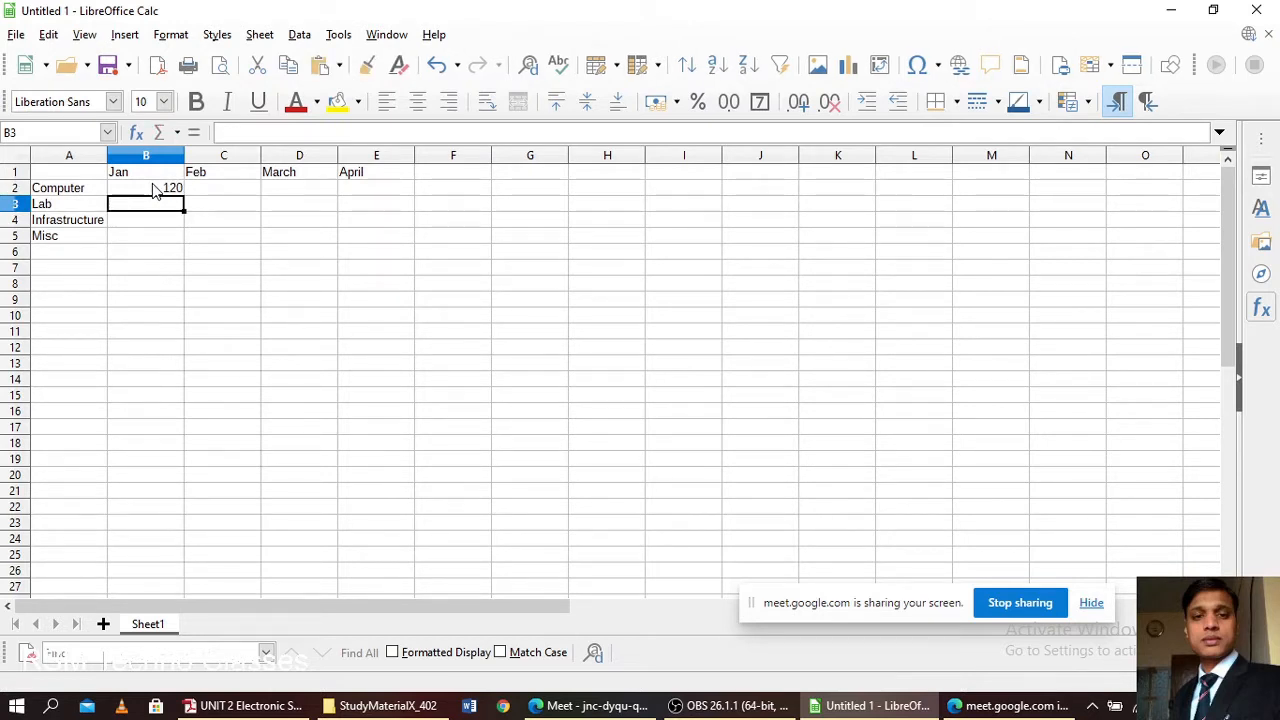
text(540)
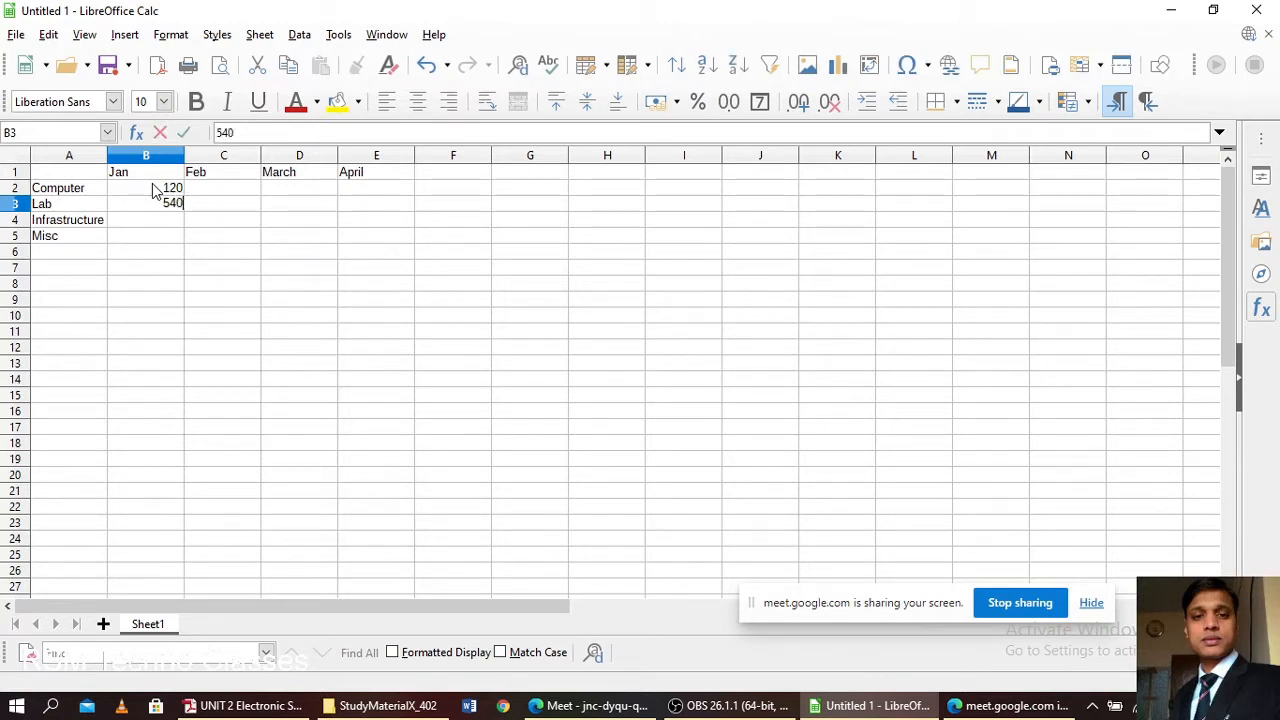
key(Return)
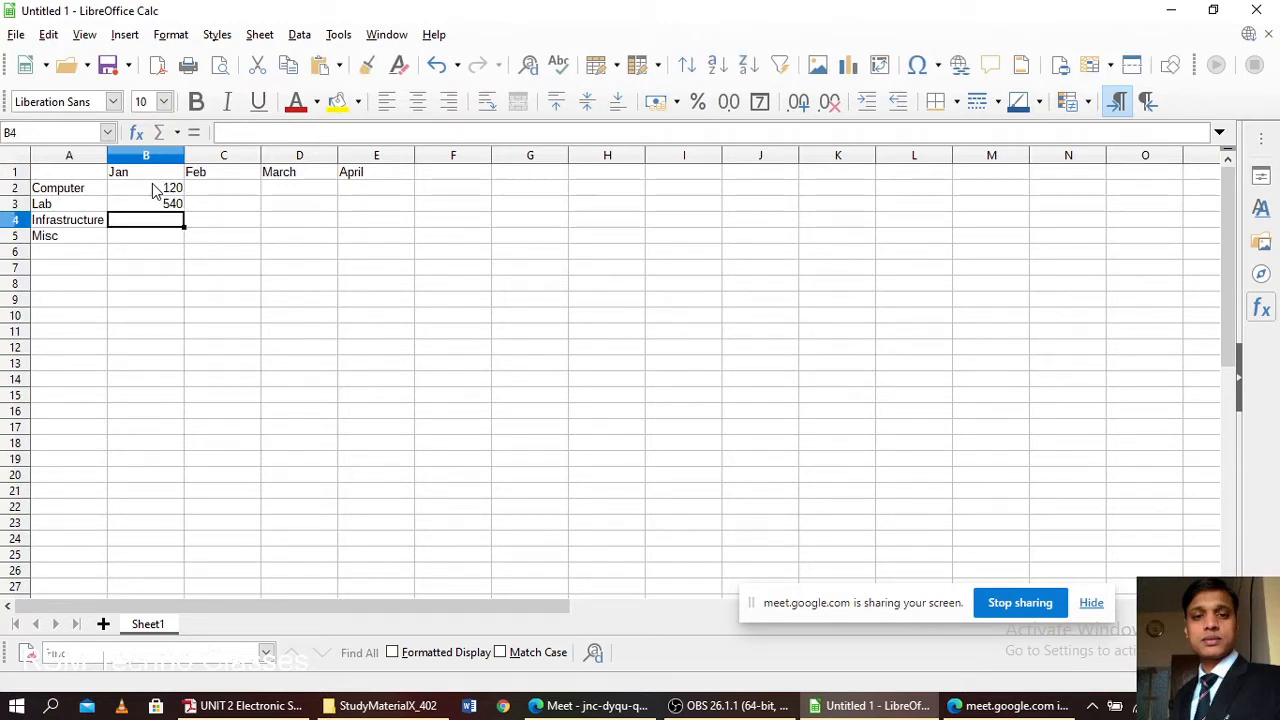
text(6)
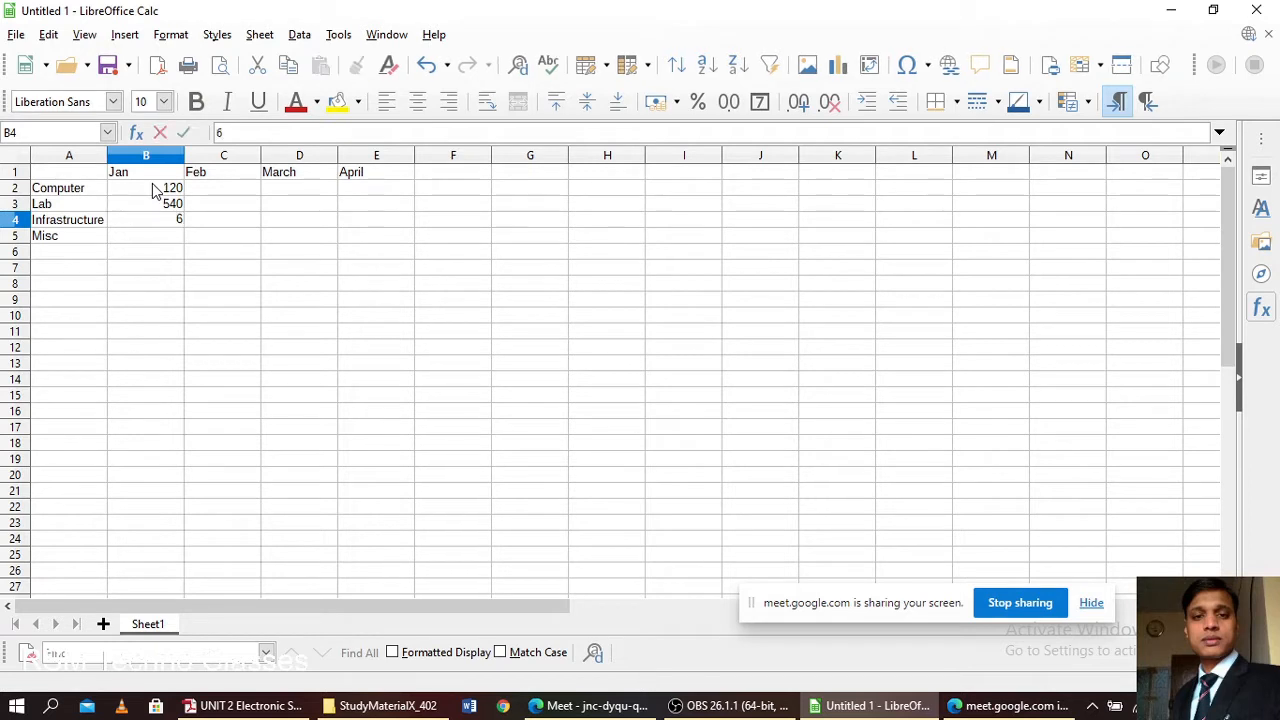
text(00)
key(Return)
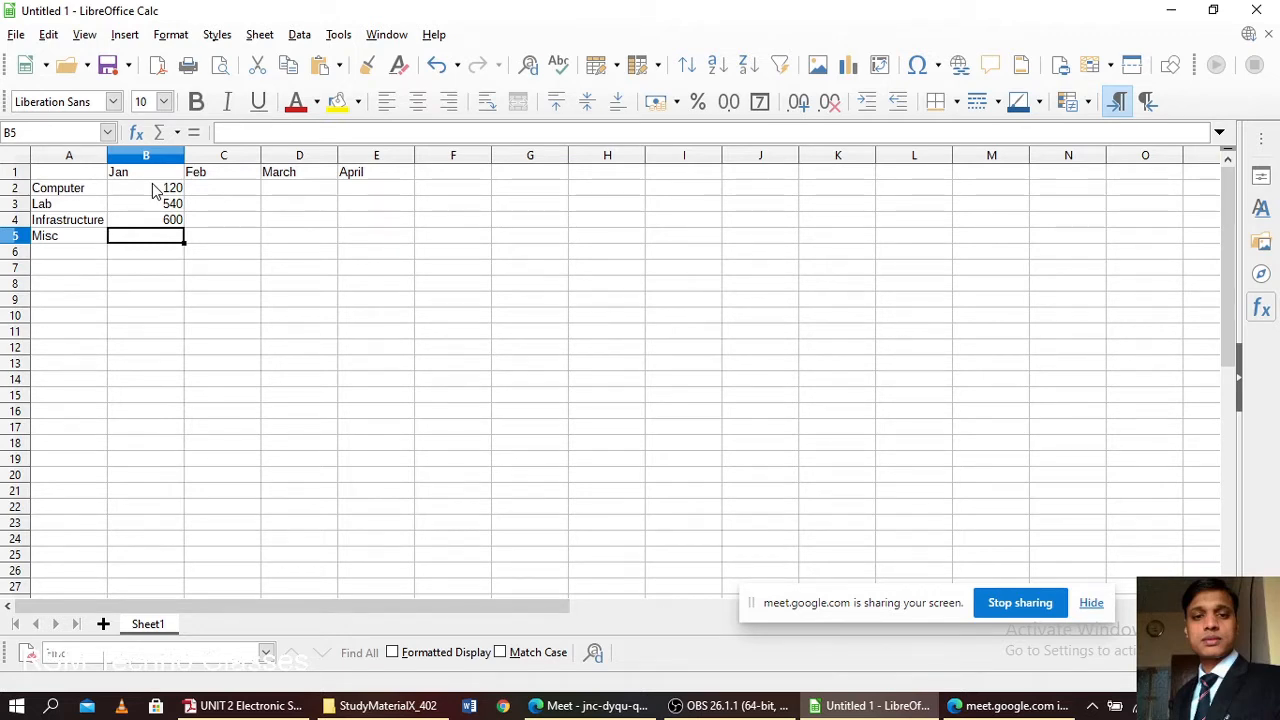
text(150)
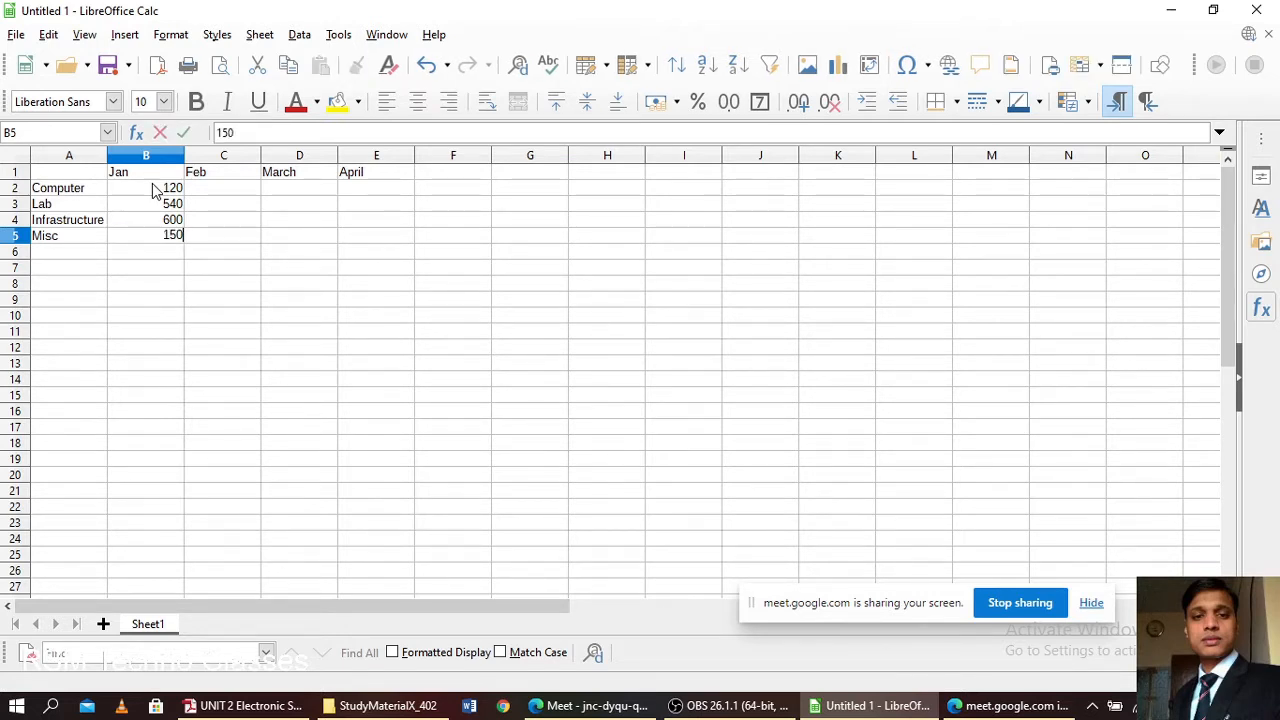
- Enter the Feb values 200, 500, 400 and 180 in cells C2 to C5
click(208, 193)
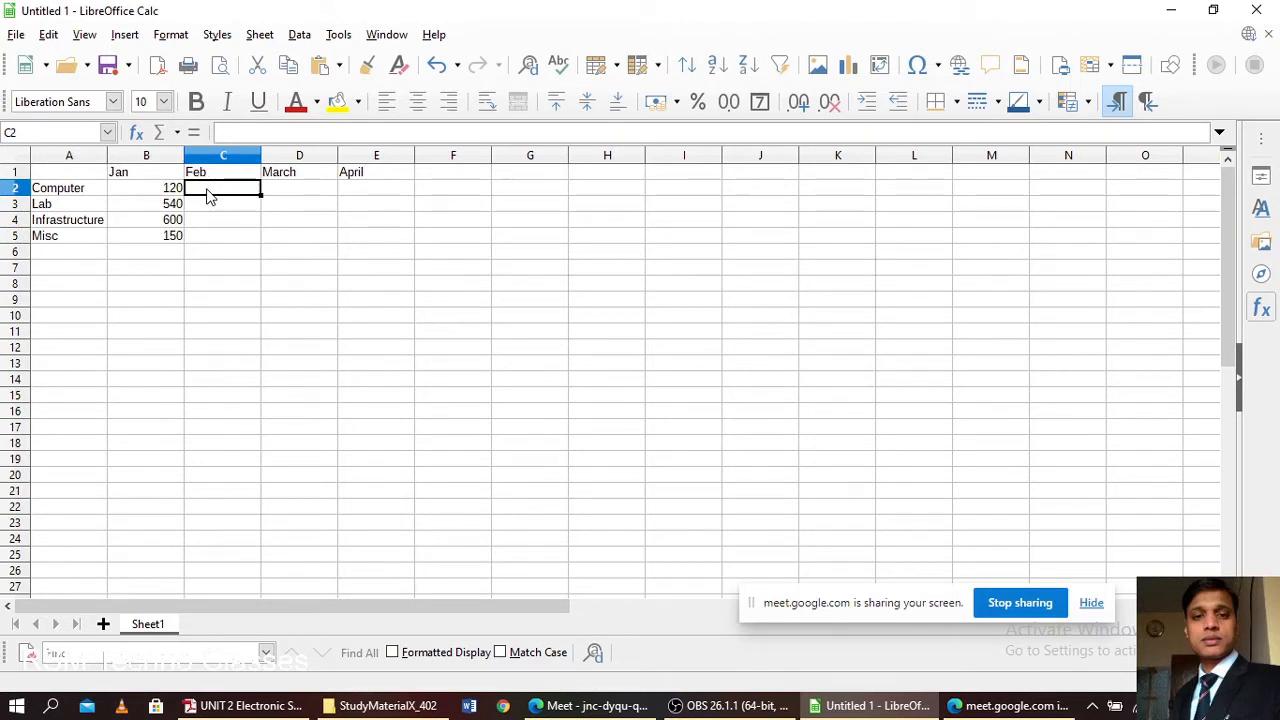
text(200)
key(Return)
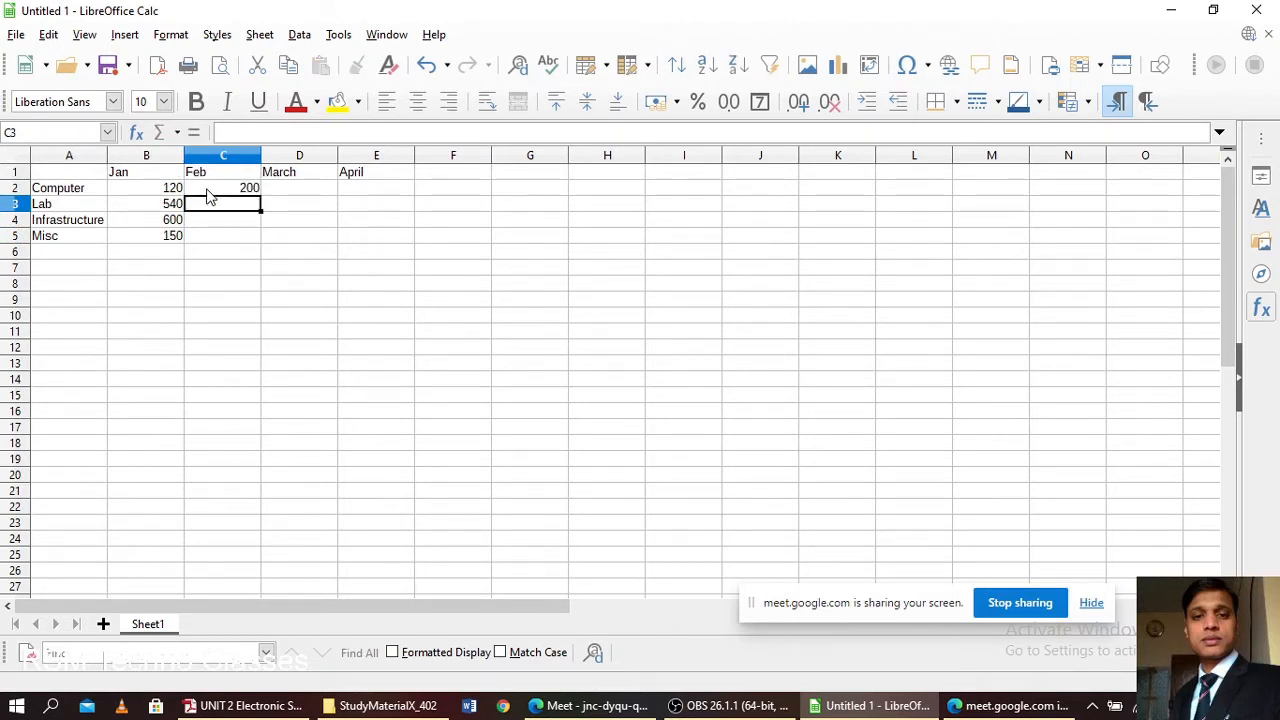
text(500)
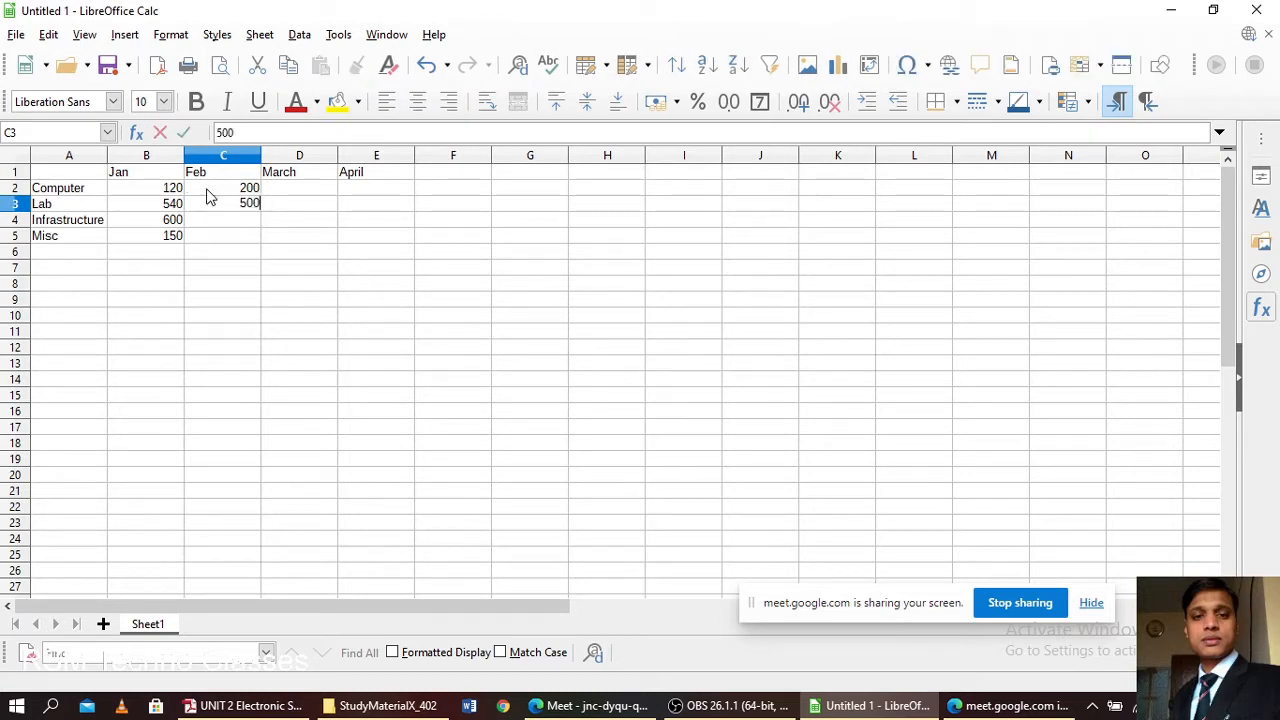
key(Return)
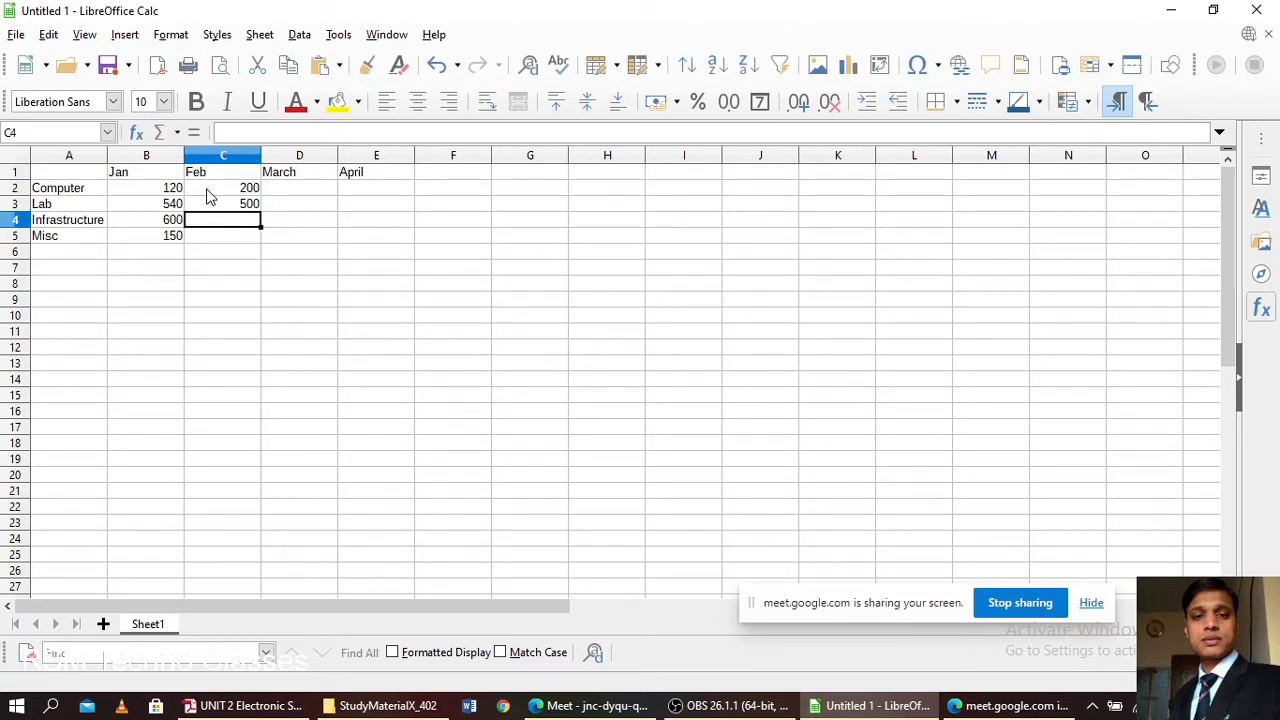
text(400)
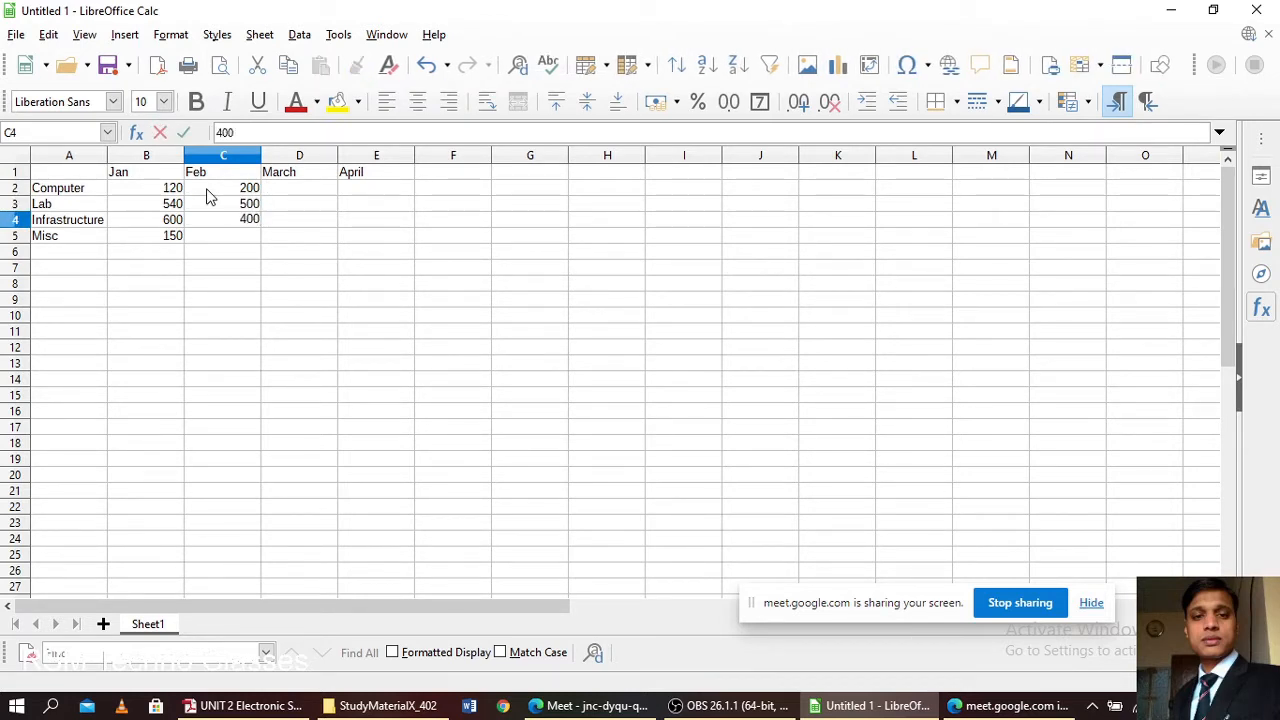
key(Return)
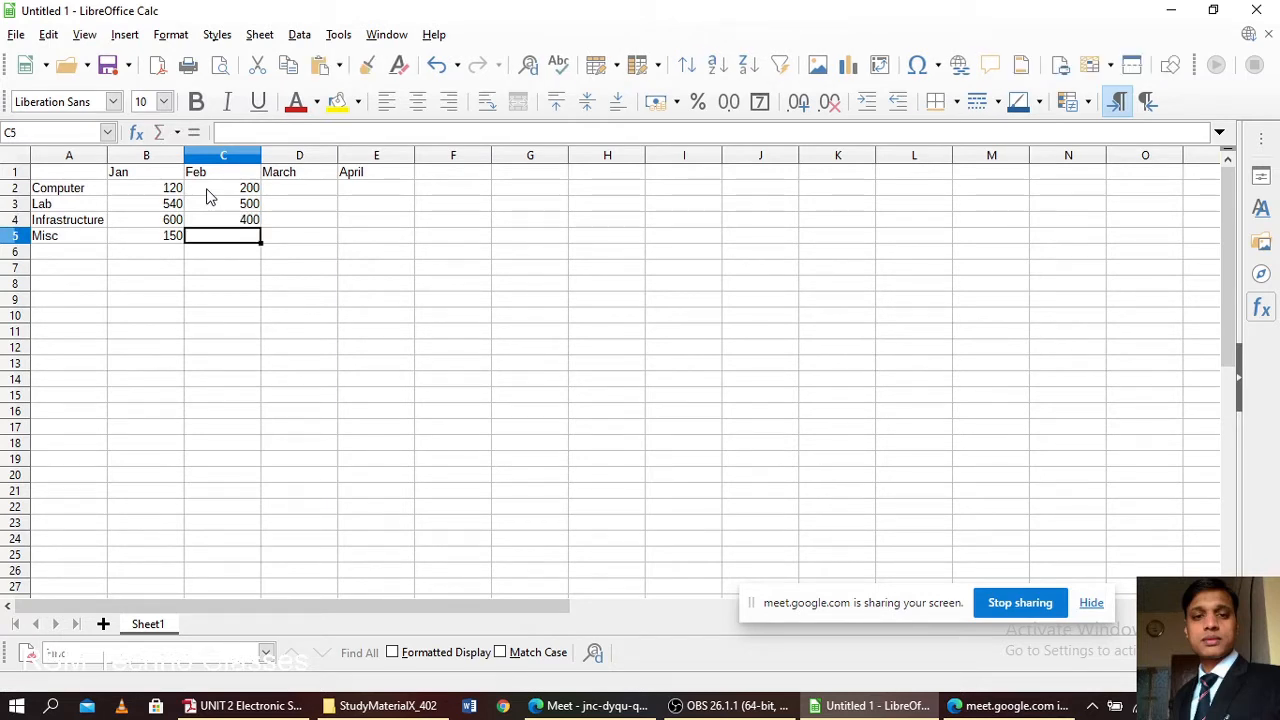
text(180)
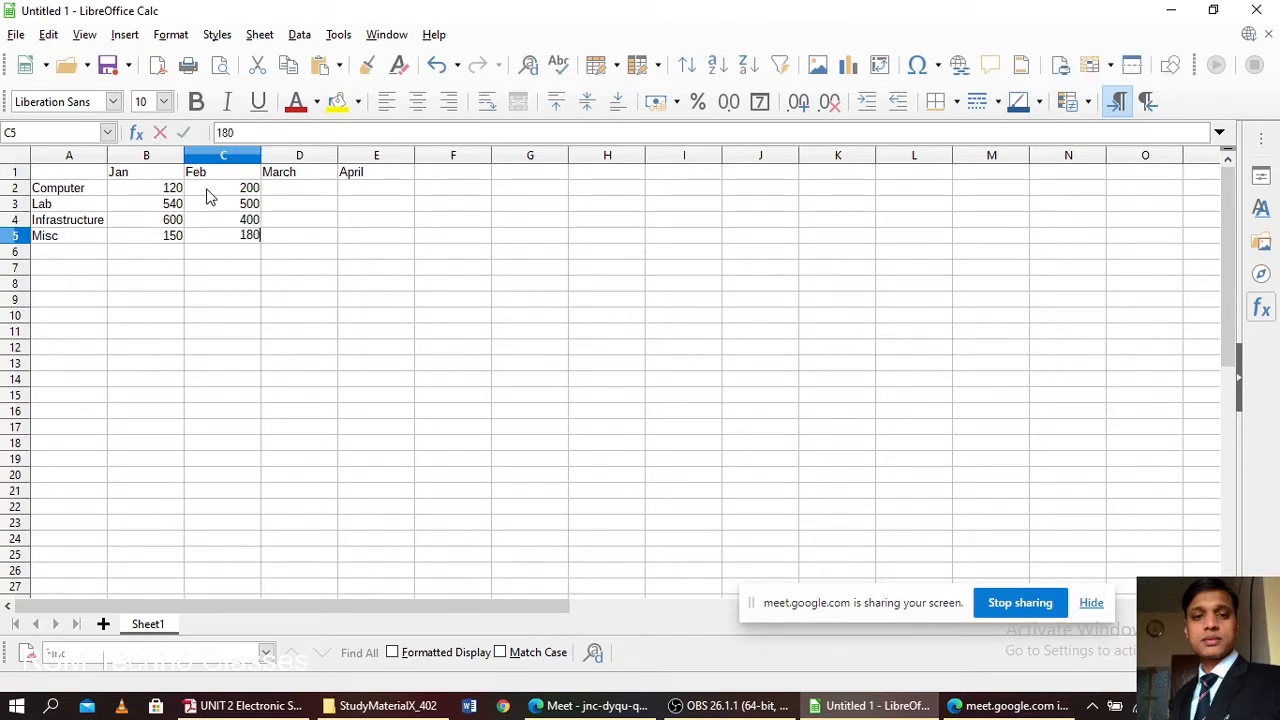
key(Tab)
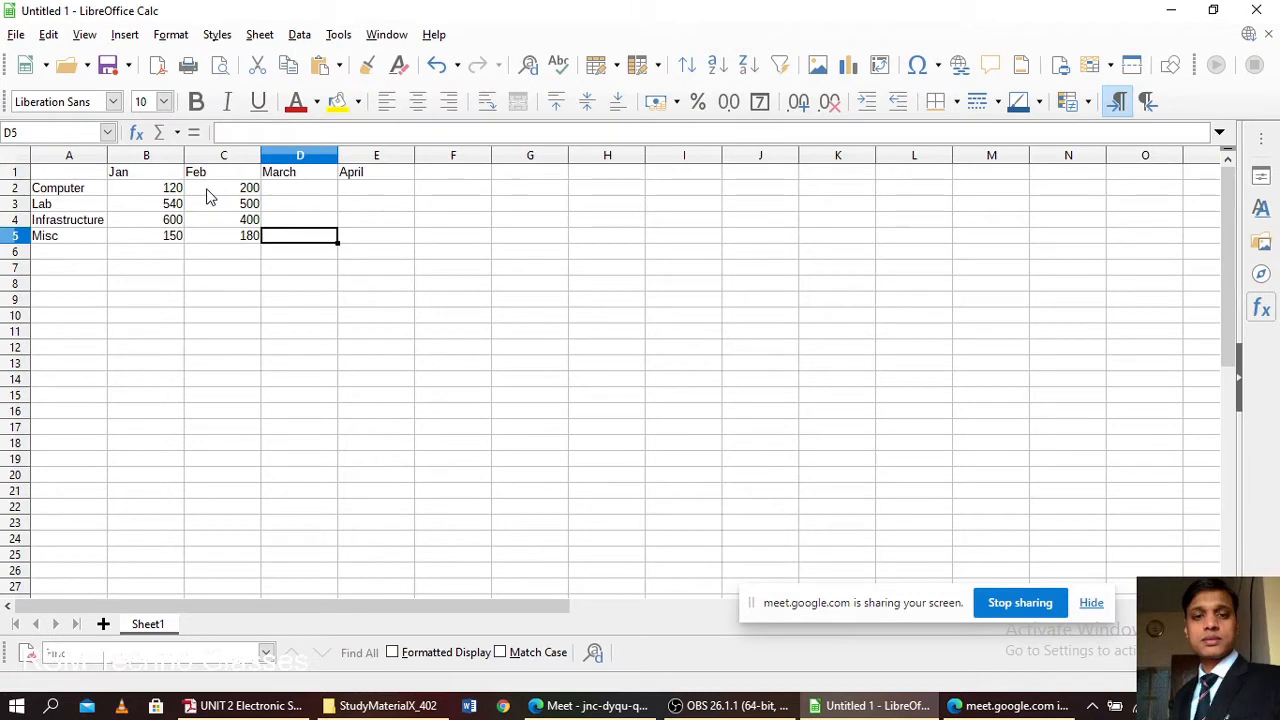
- Enter the March values 440, 180, 160 and 480 in cells D2 to D5
key(Up)
key(Up)
key(Up)
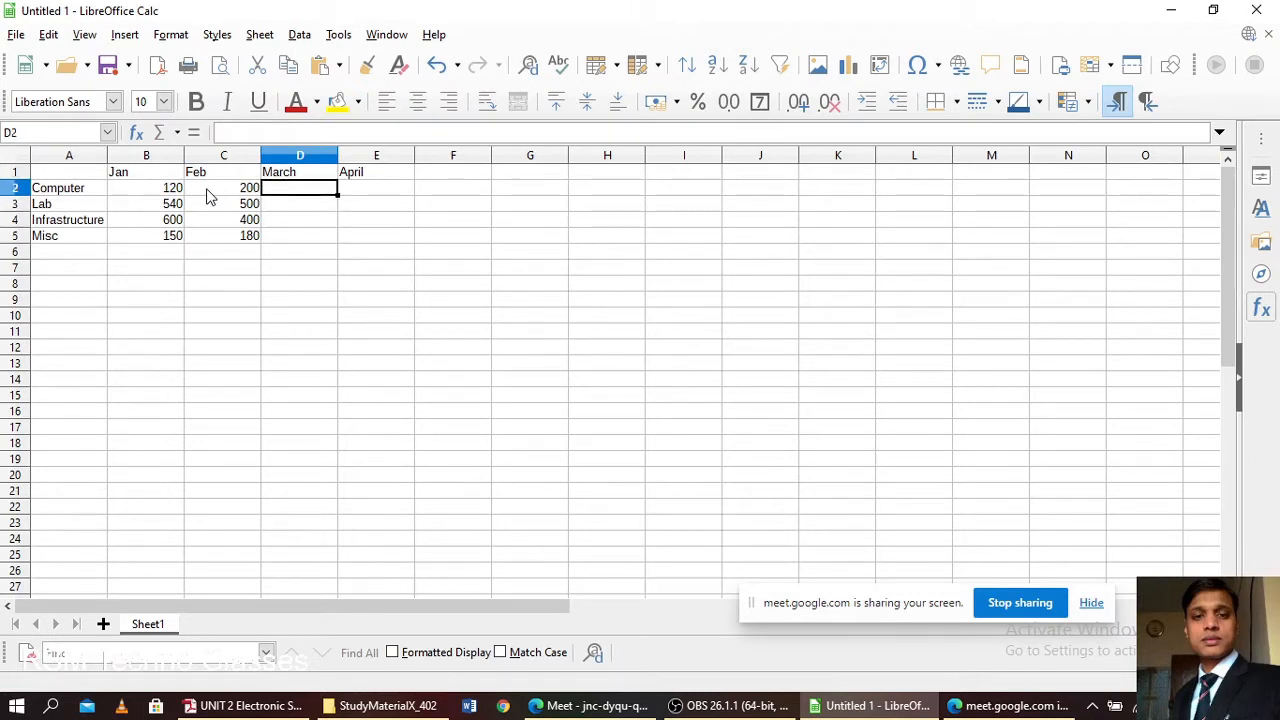
text(440)
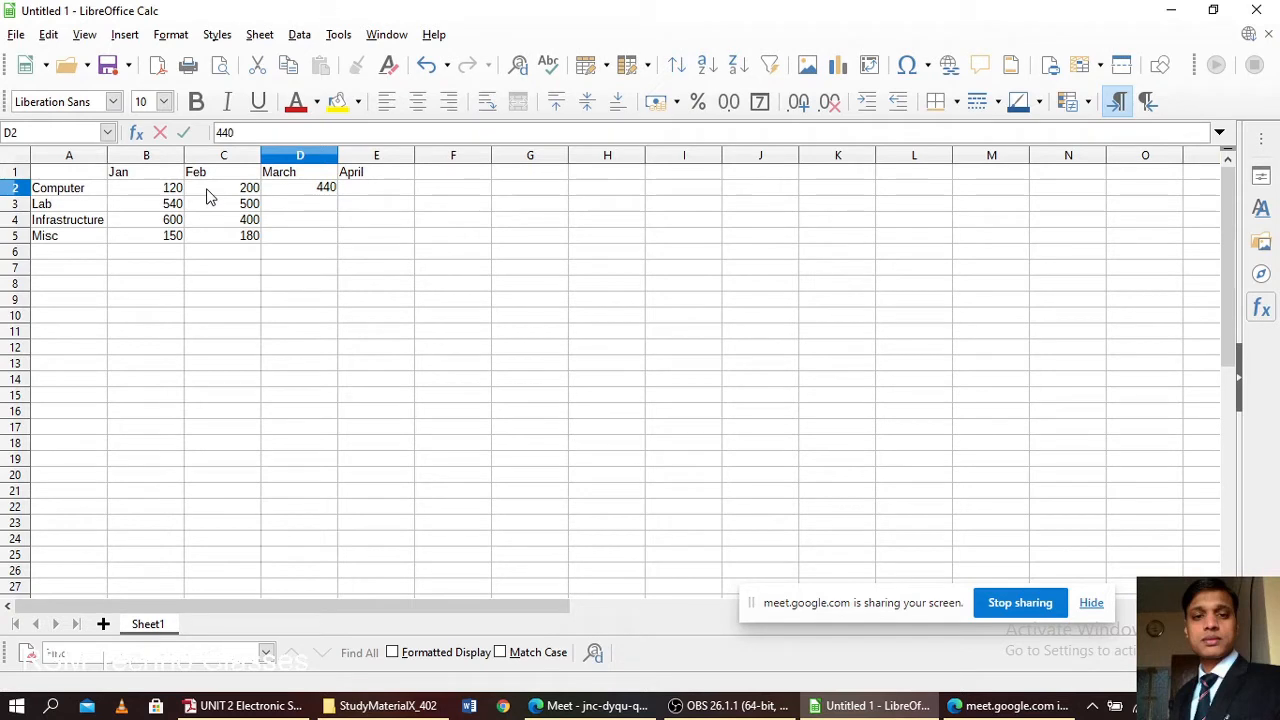
key(Return)
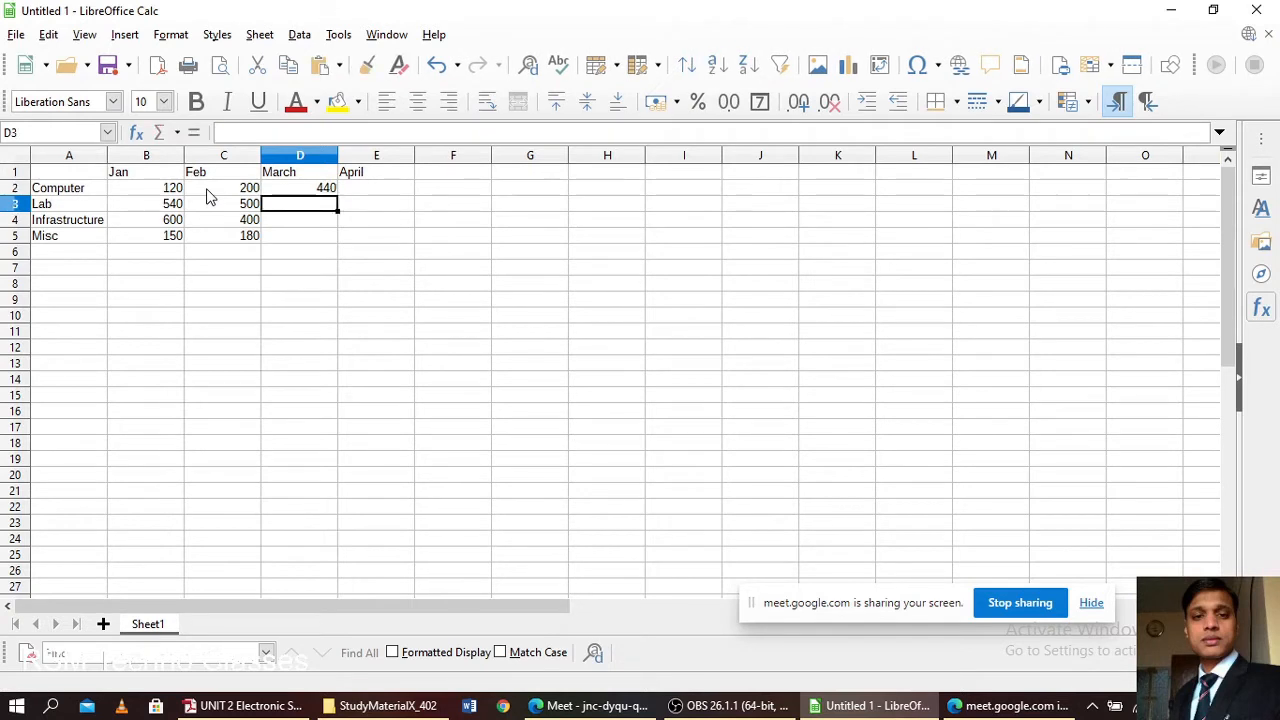
text(180)
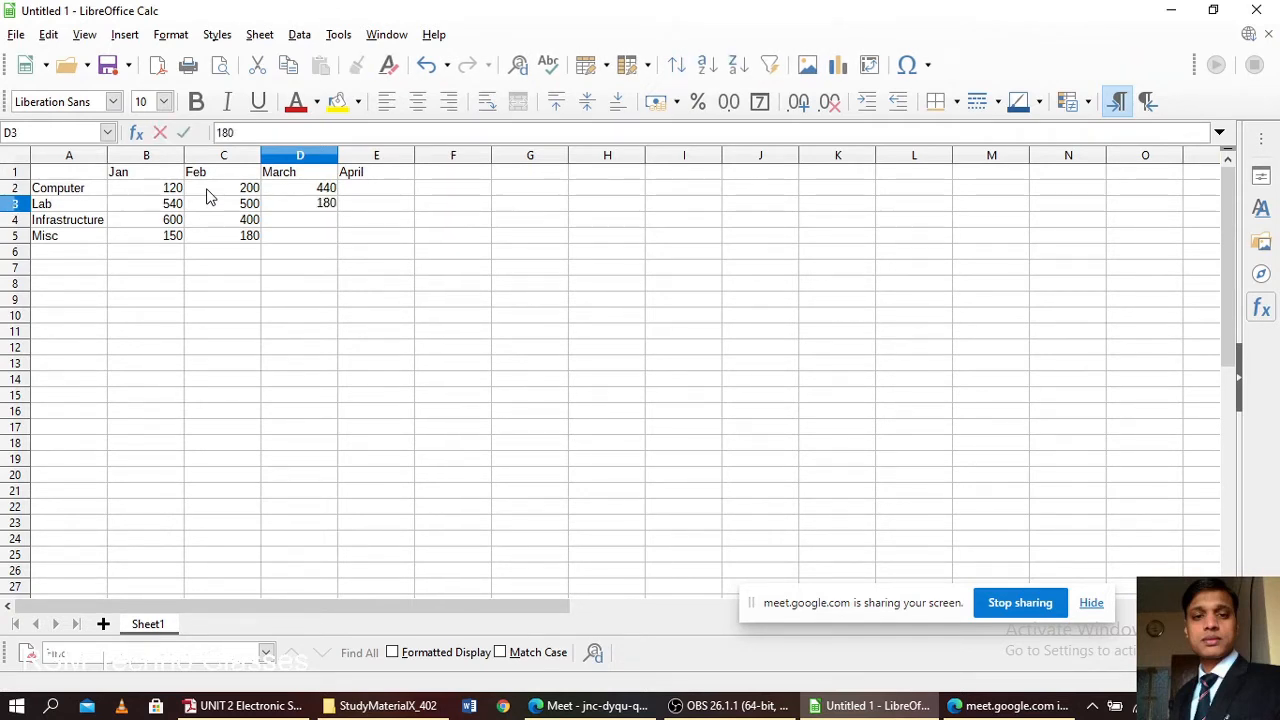
key(Return)
text(160)
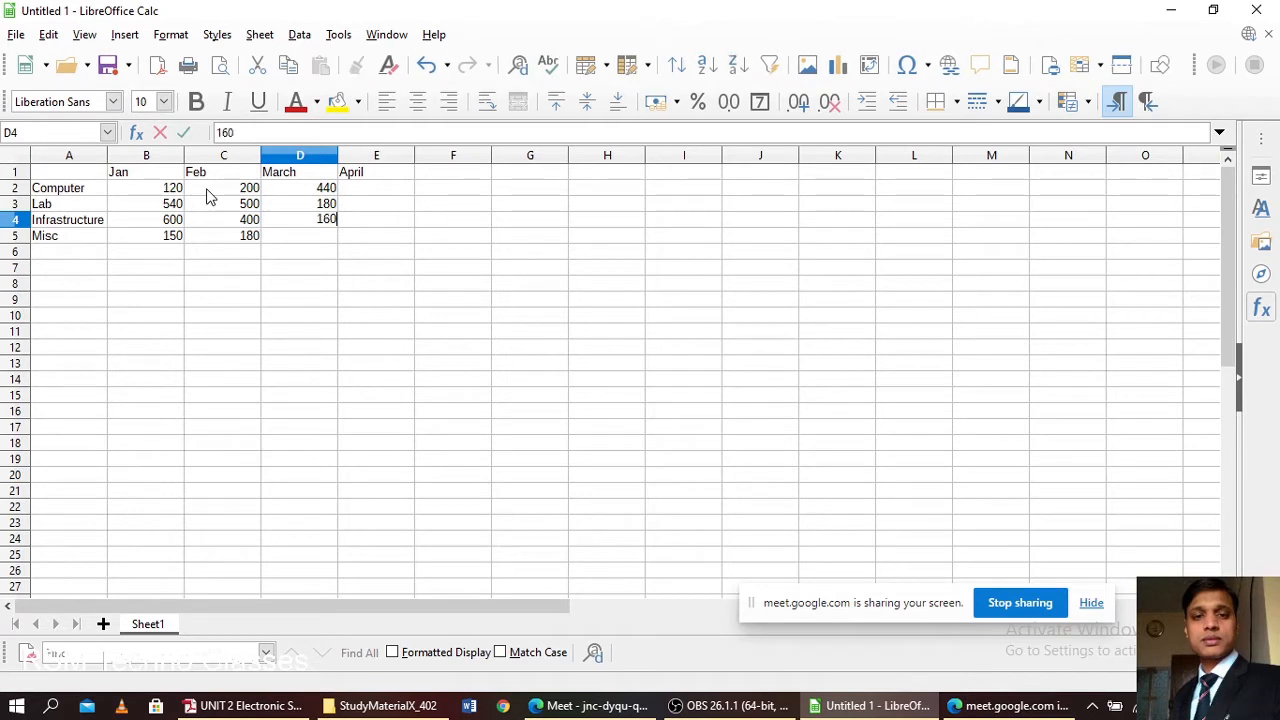
key(Return)
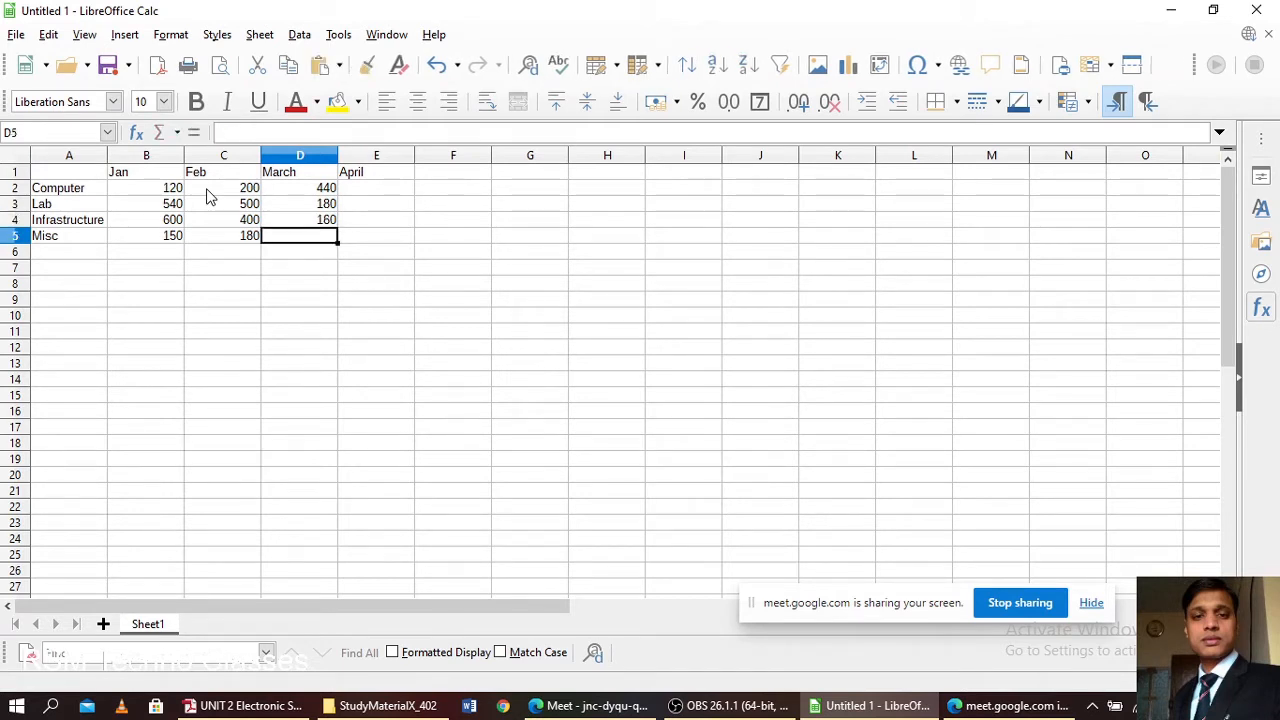
text(480)
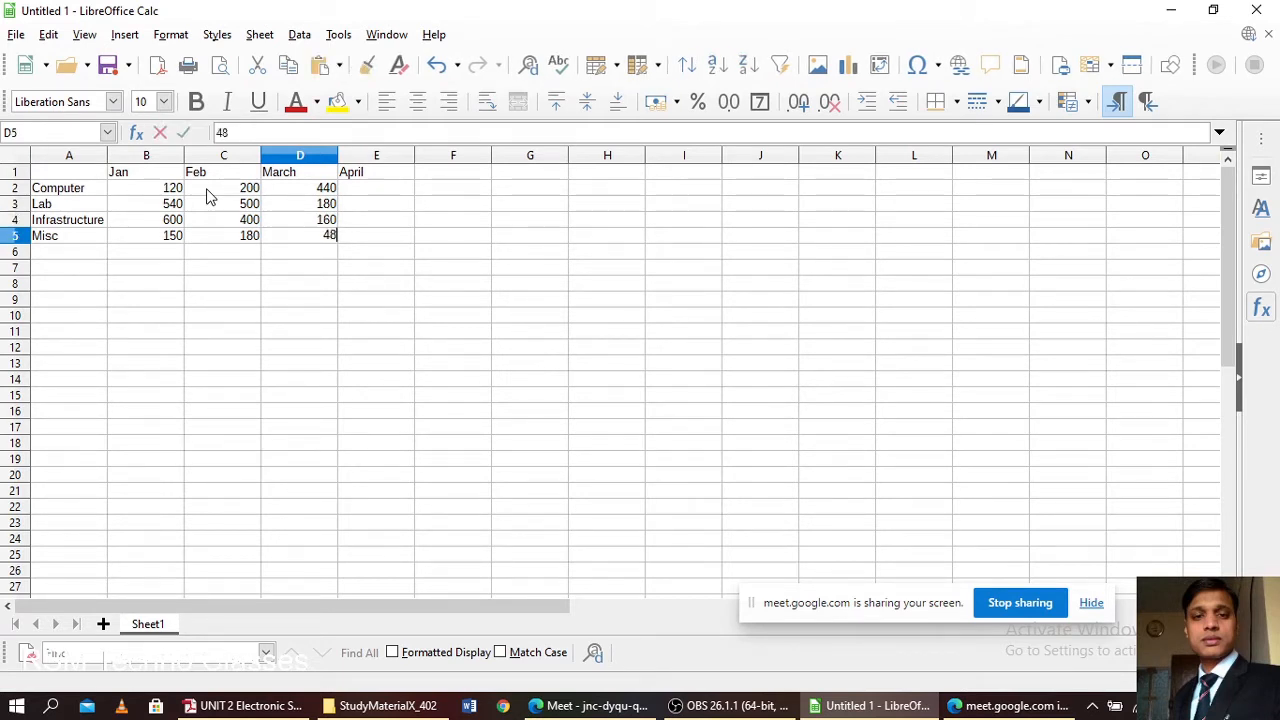
key(Tab)
- Enter the April values 500, 600, 700 and 800 in cells E2 to E5
key(Up)
key(Up)
key(Up)
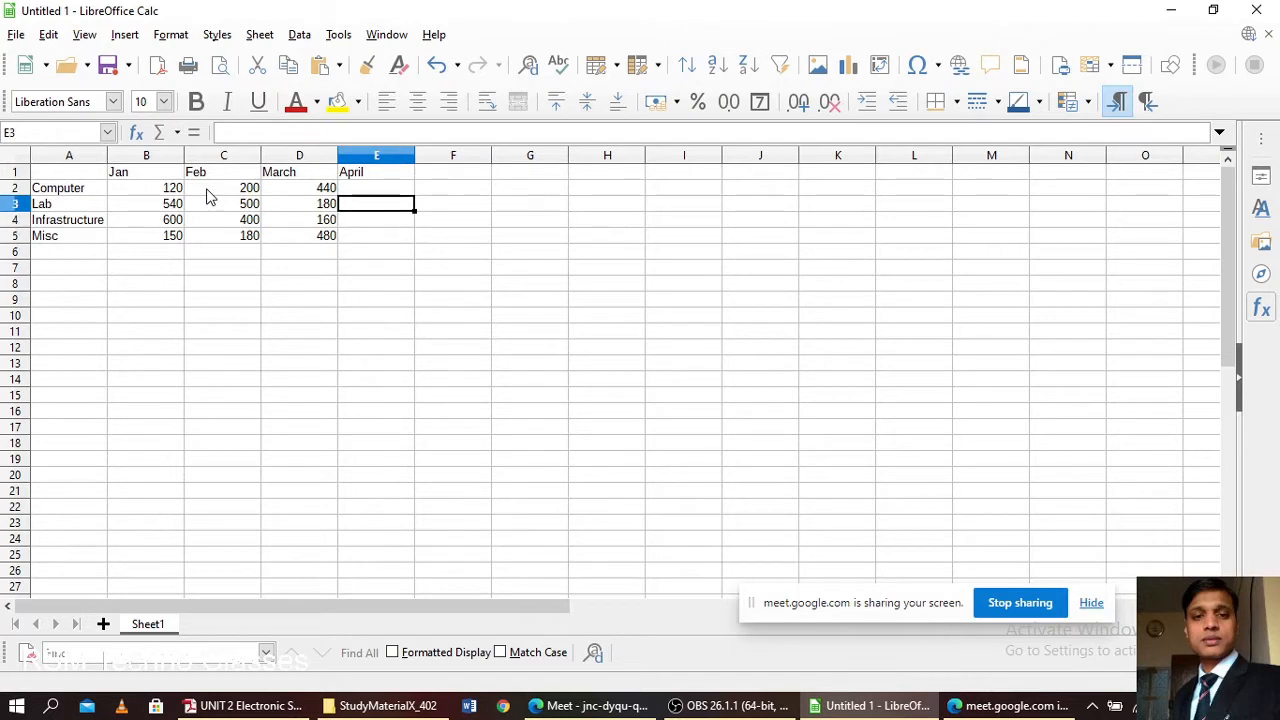
text(500)
key(Return)
text(600)
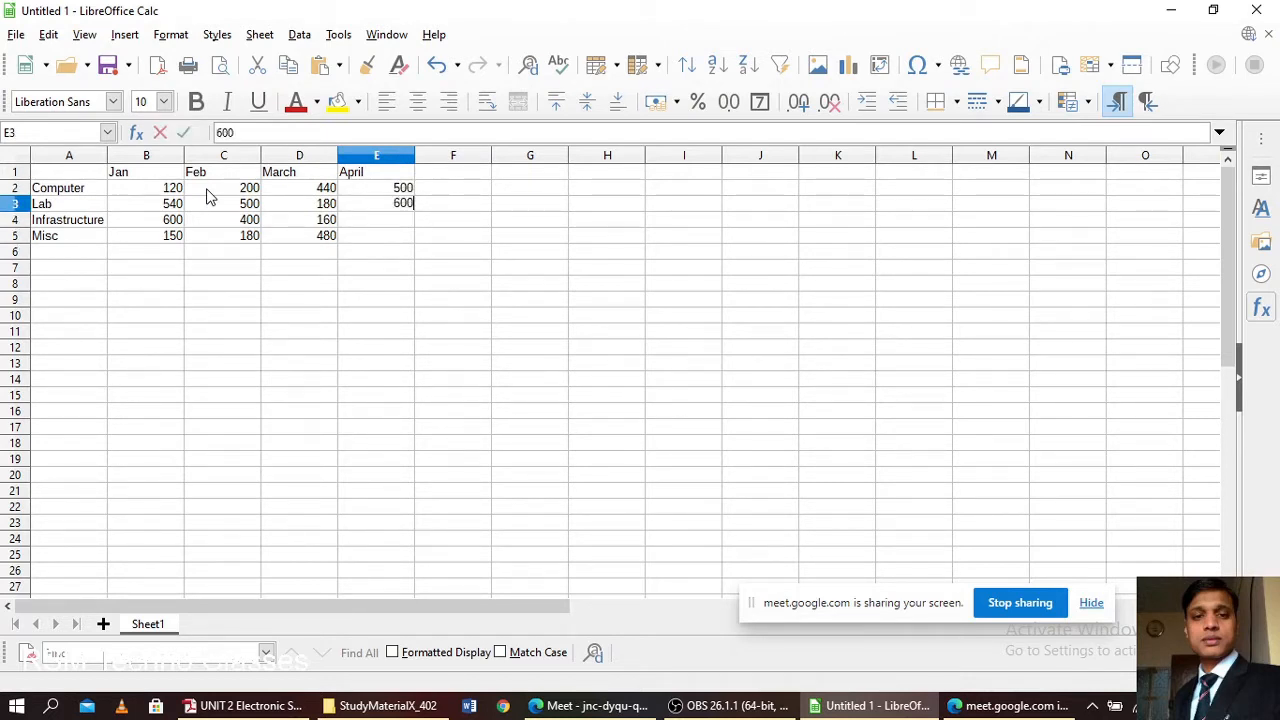
key(Return)
text(4)
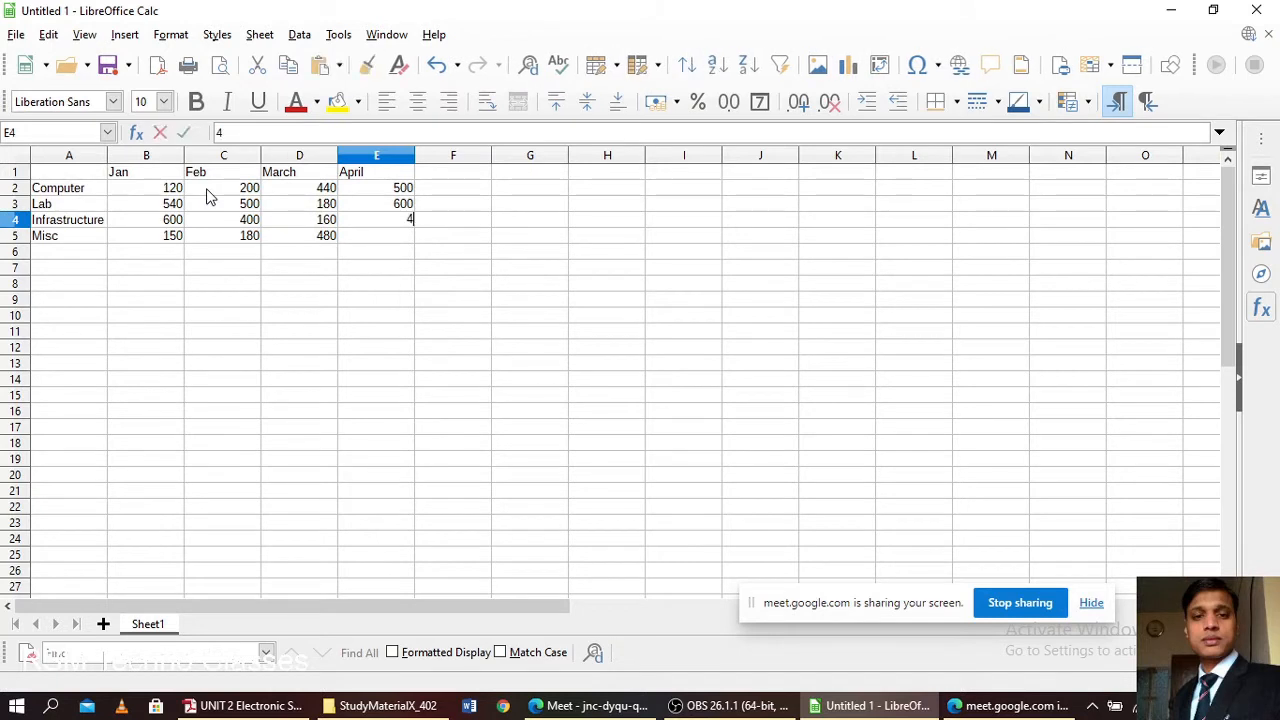
key(BackSpace)
text(700)
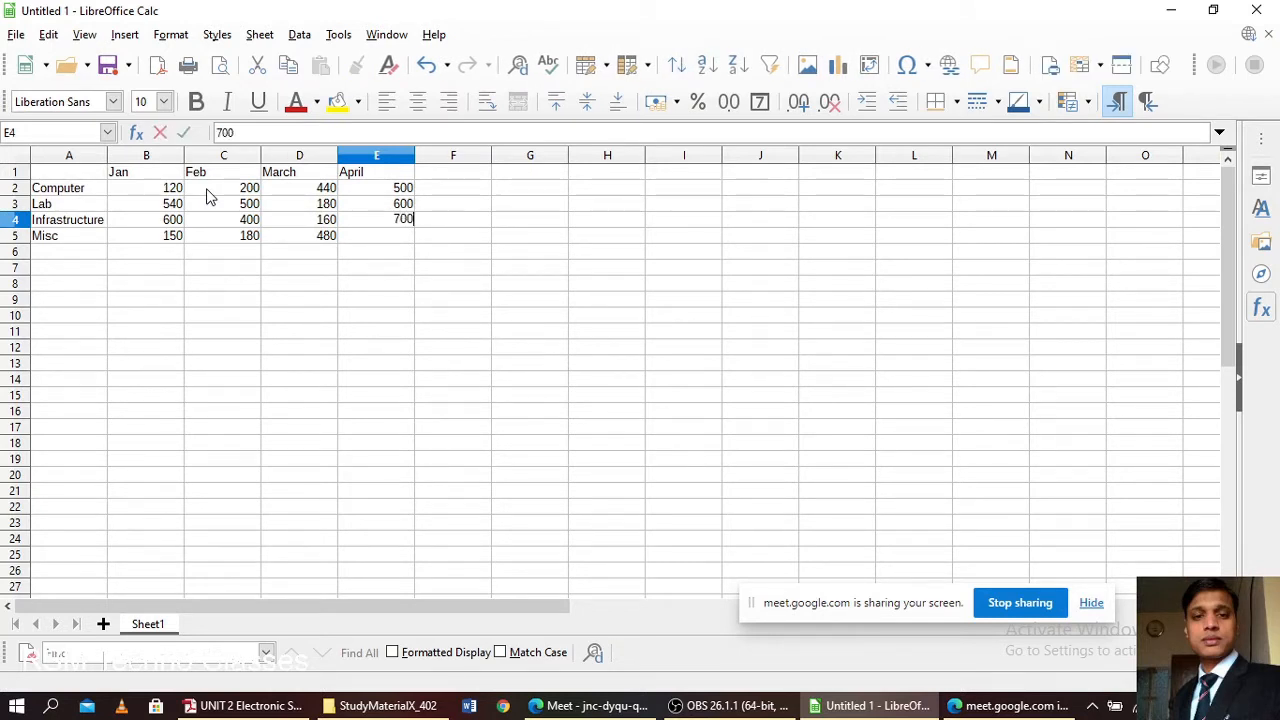
key(Return)
text(800)
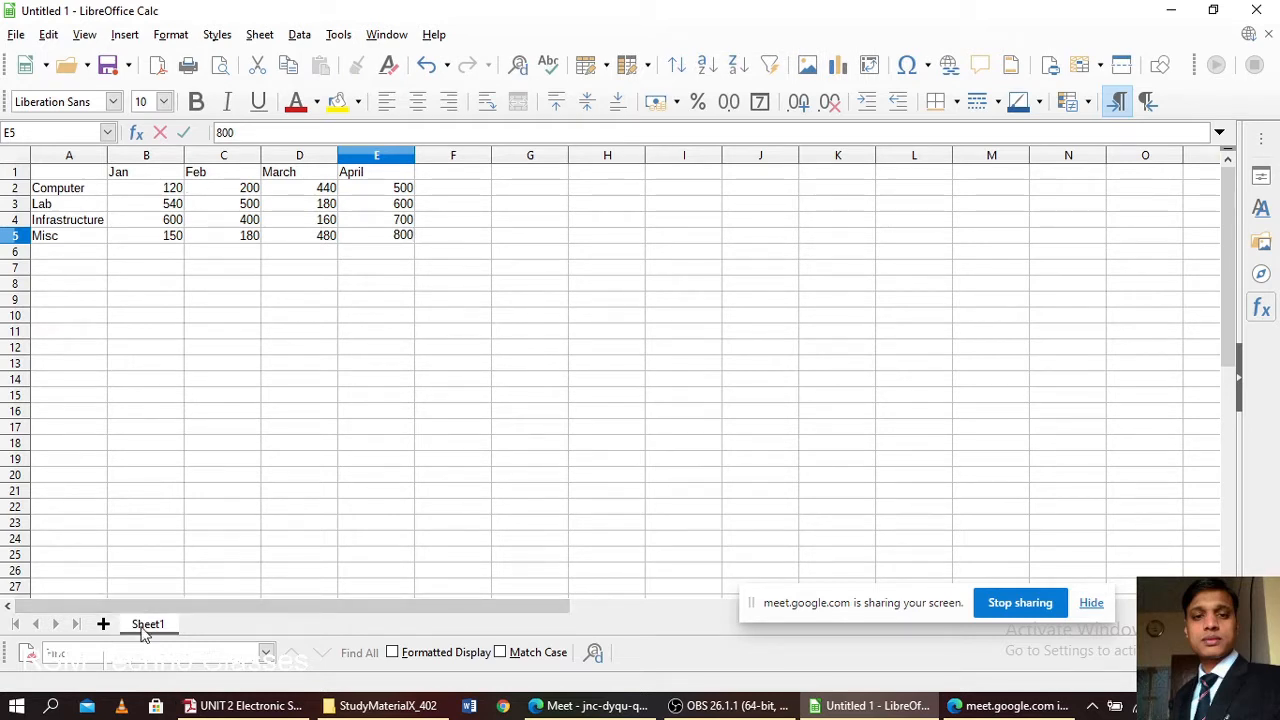
- Format the table A1:E5 in bold, centred Cambria and widen column A to fit the Infrastructure label
drag(71, 171, 365, 248)
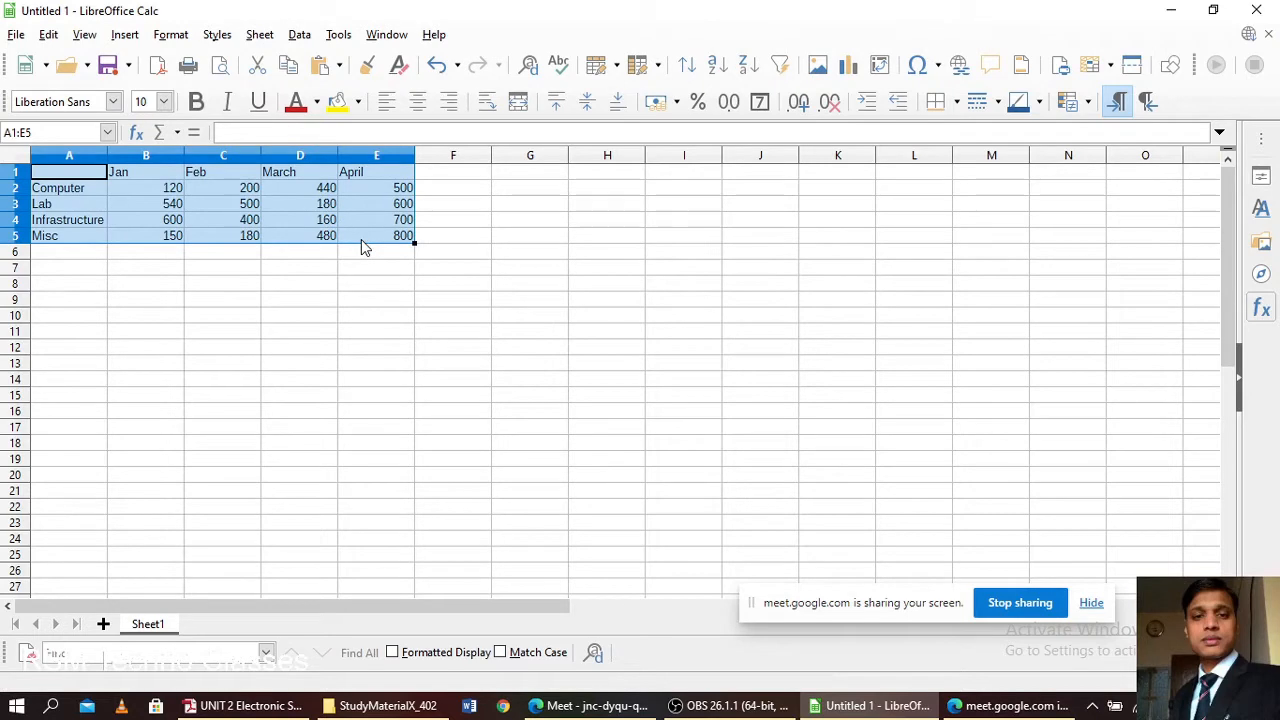
key(ctrl+c)
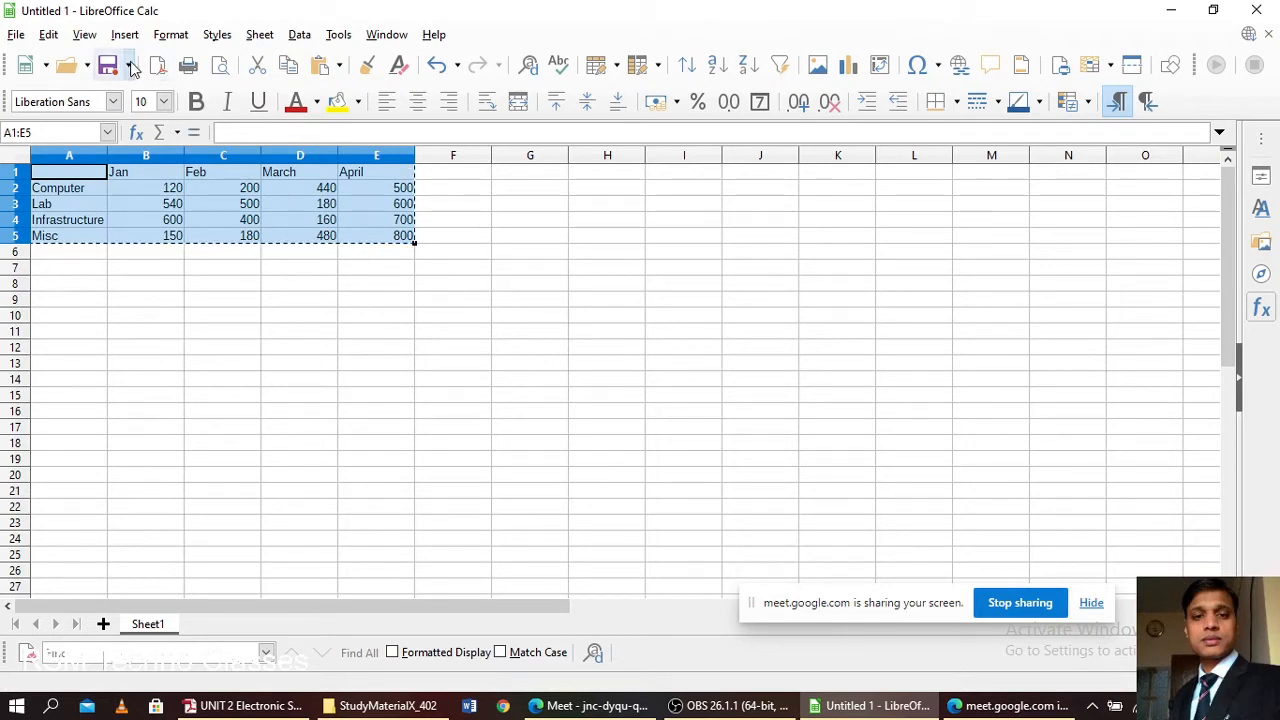
scroll(660, 378, up, 3)
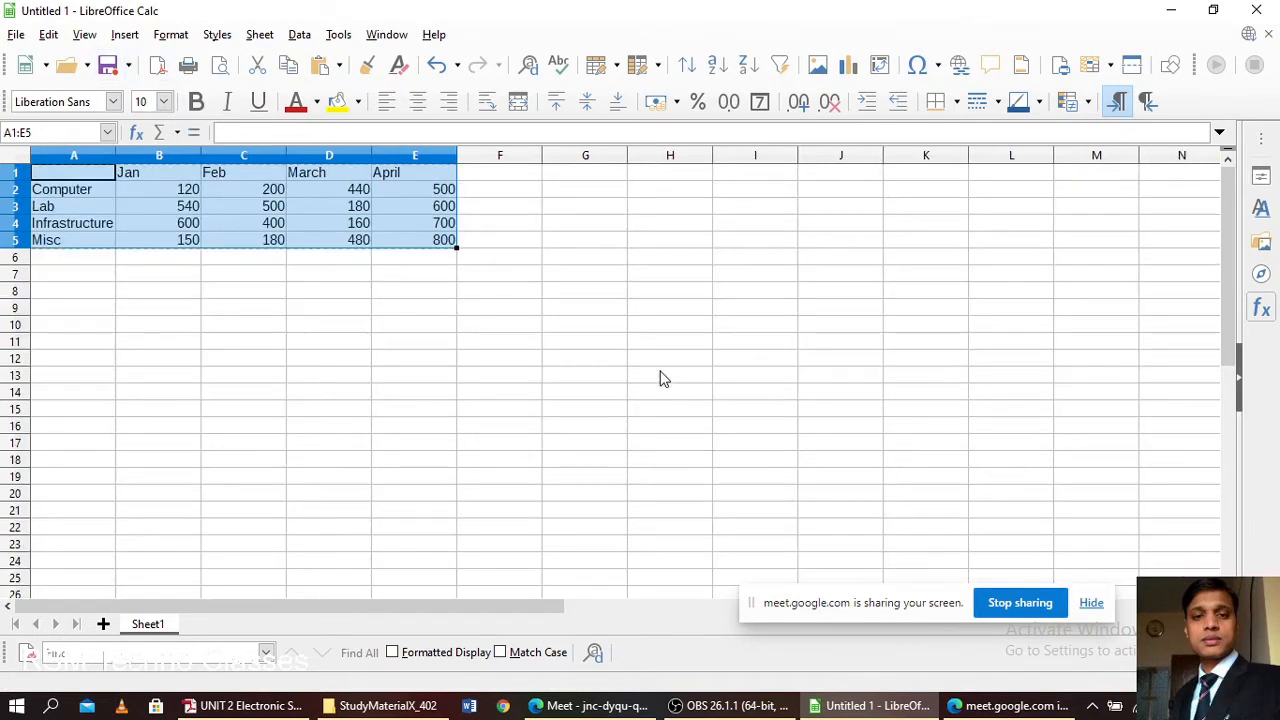
scroll(660, 378, up, 2)
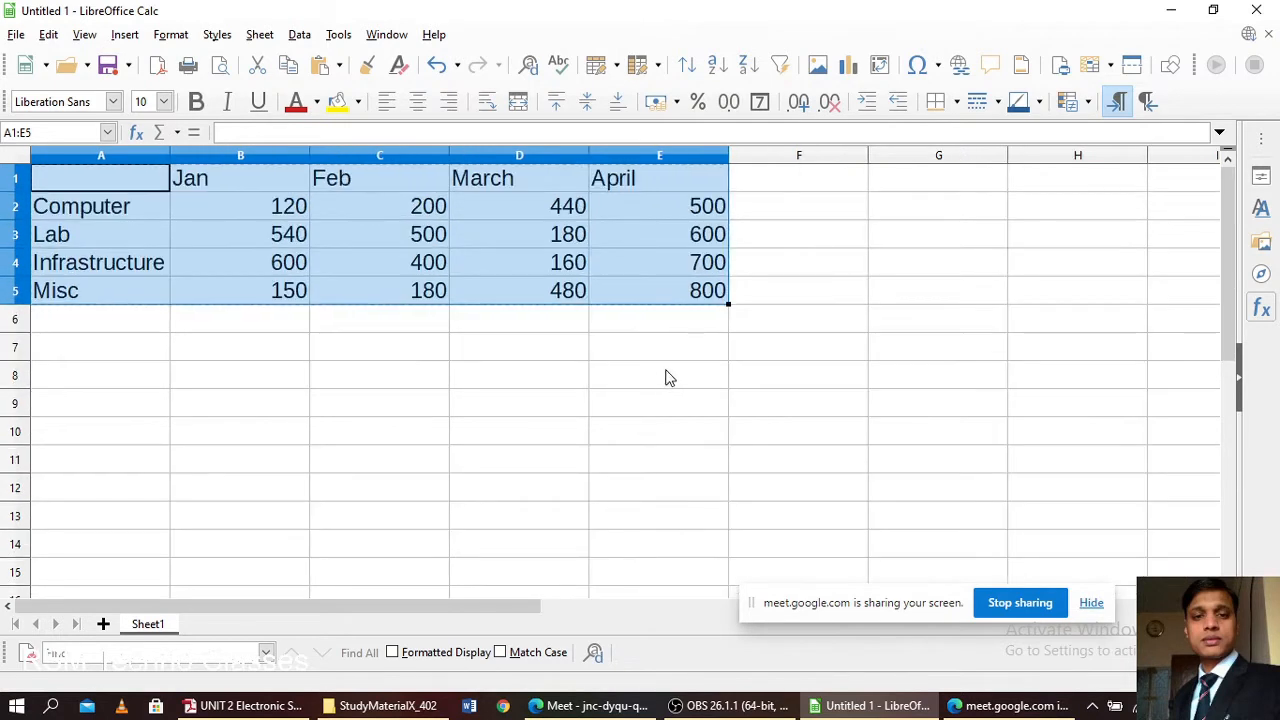
click(90, 102)
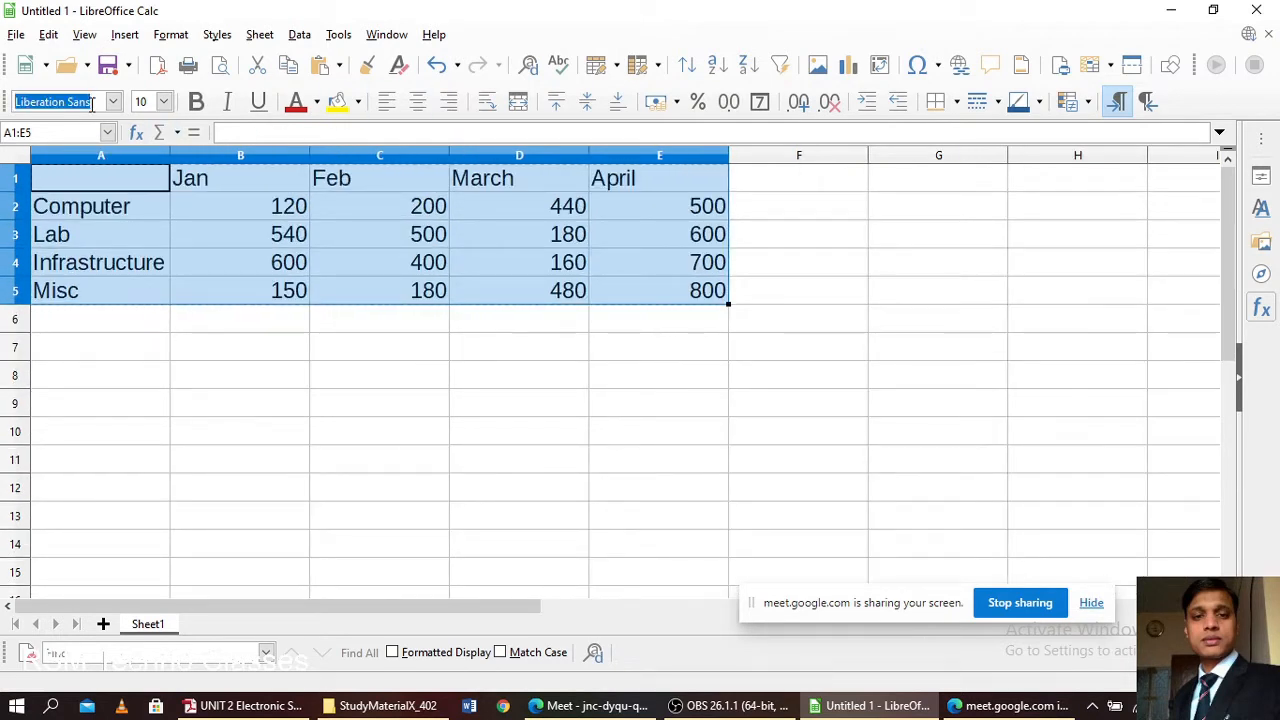
text(Cambria)
key(Return)
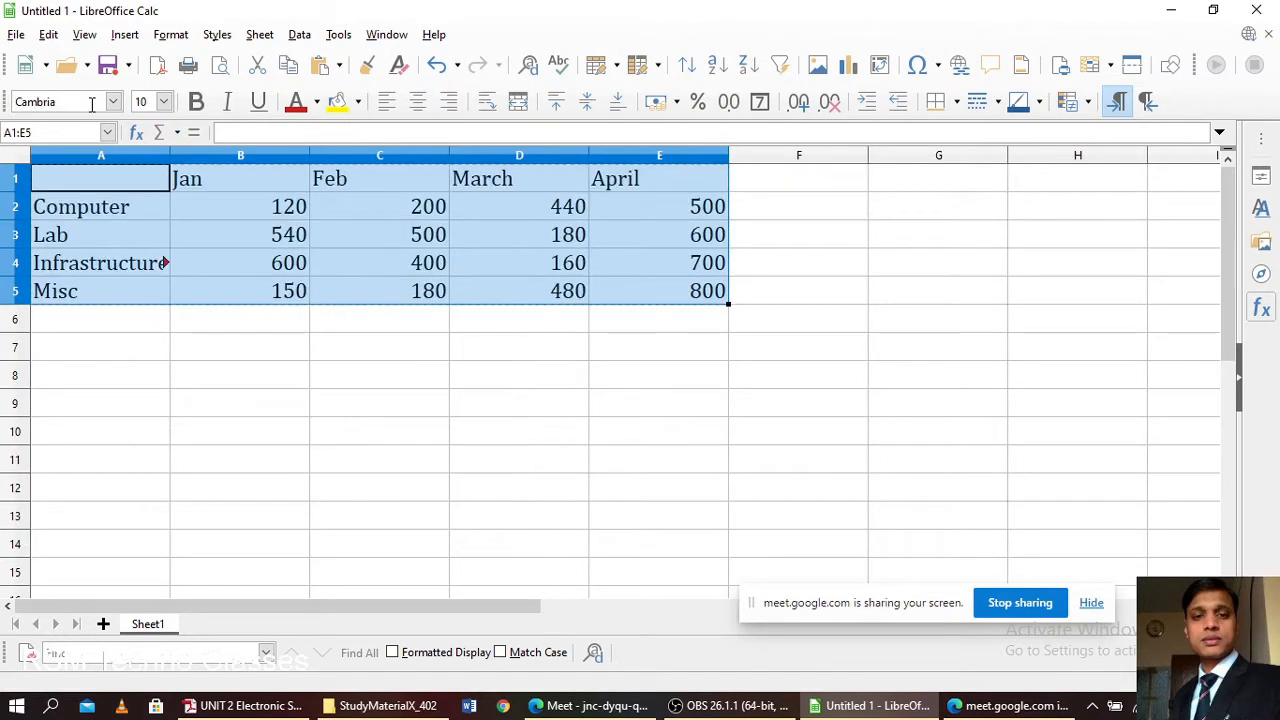
click(196, 101)
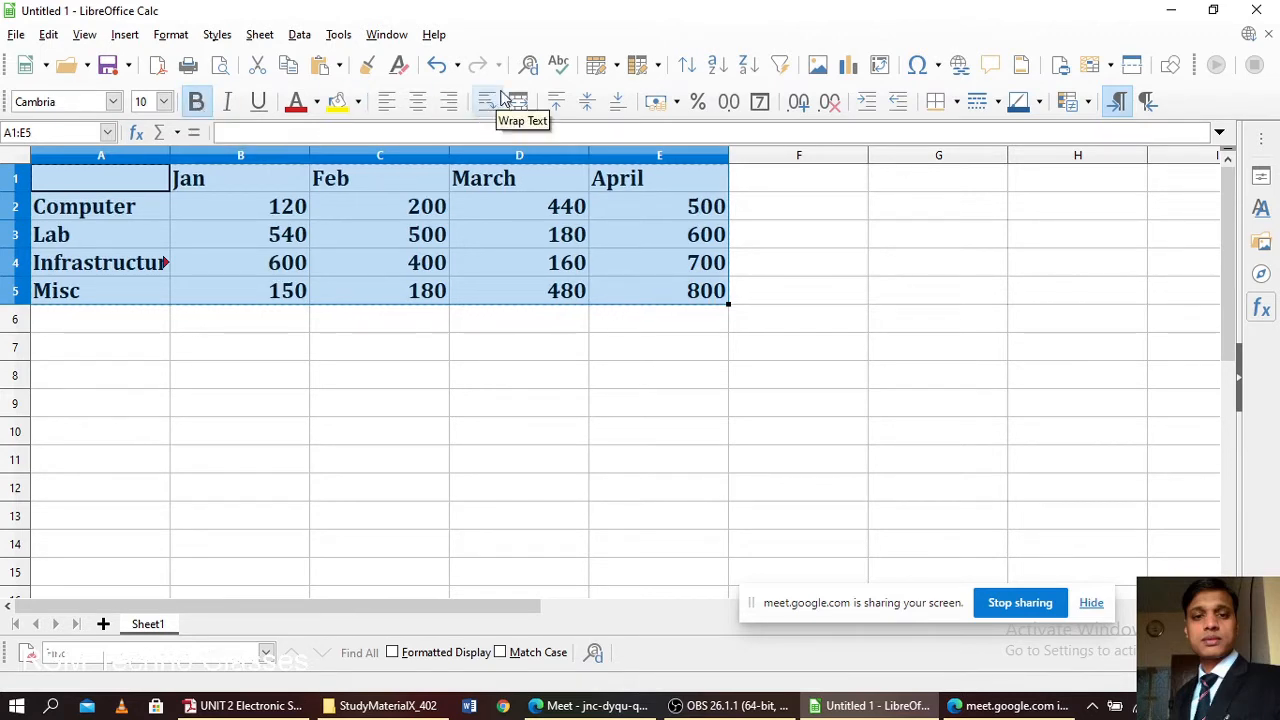
click(419, 103)
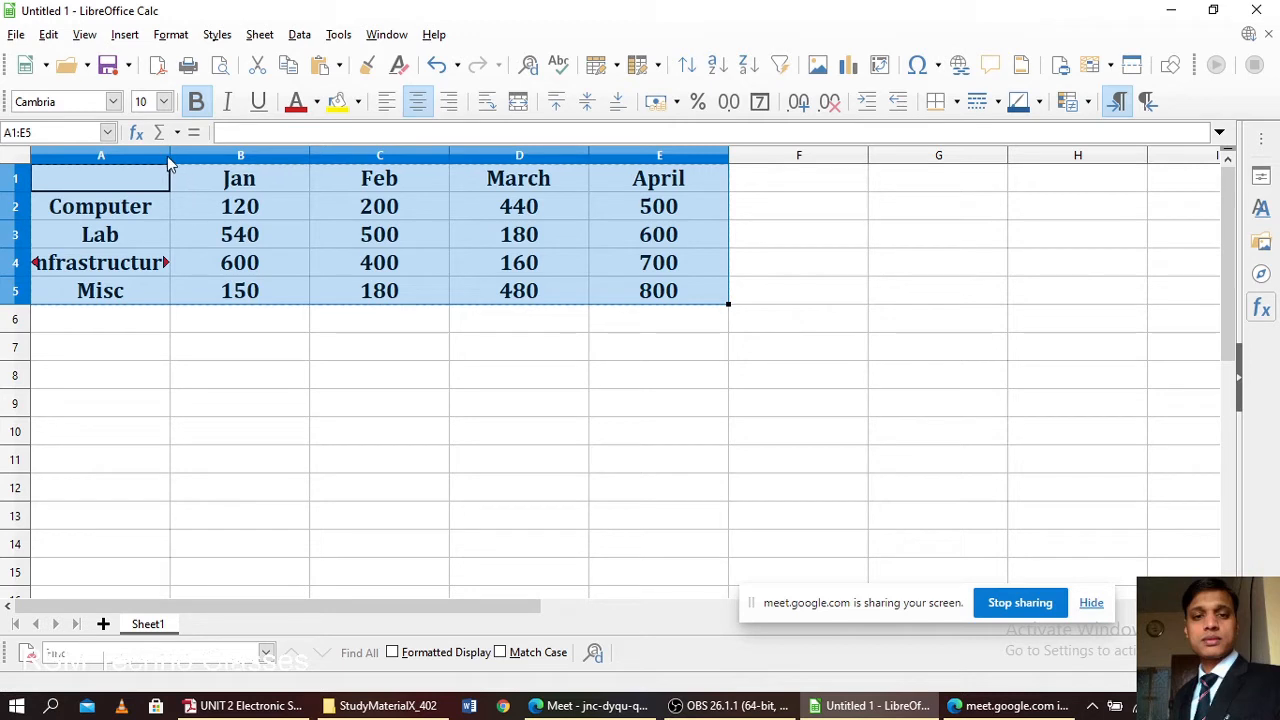
drag(170, 155, 193, 155)
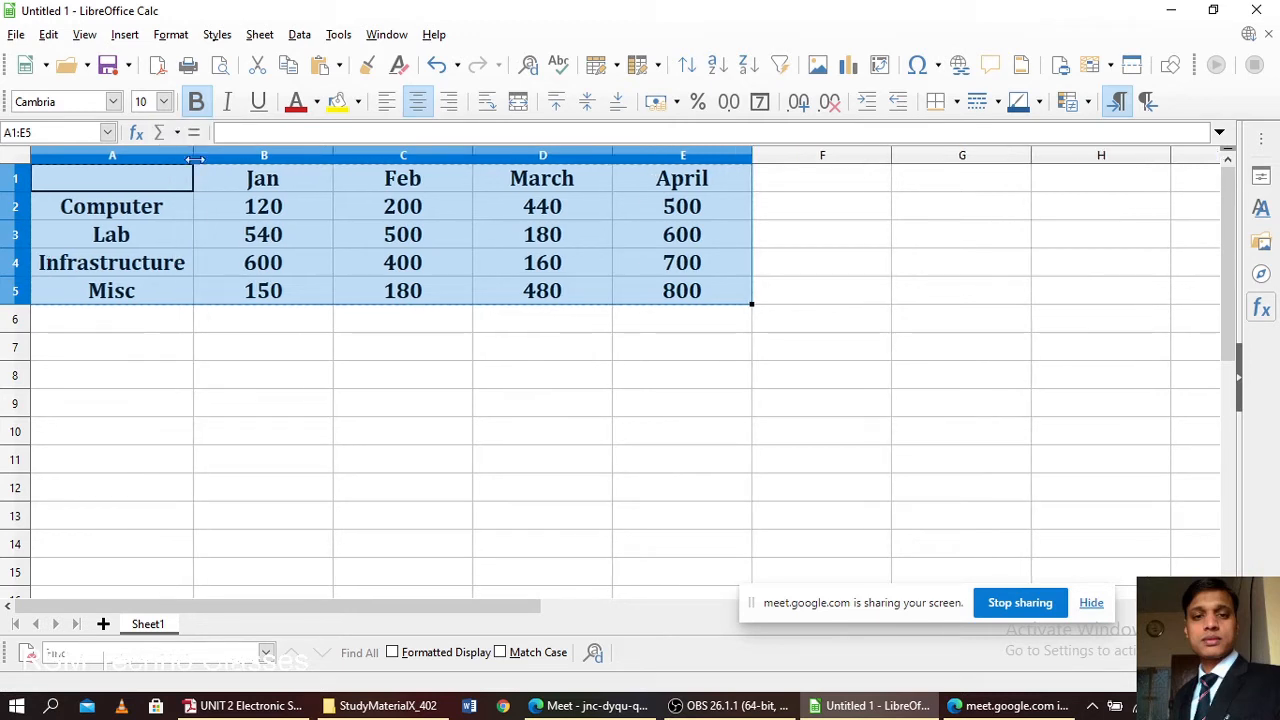
- Copy the whole formatted expense table, cells A1 to E5
click(504, 412)
click(176, 178)
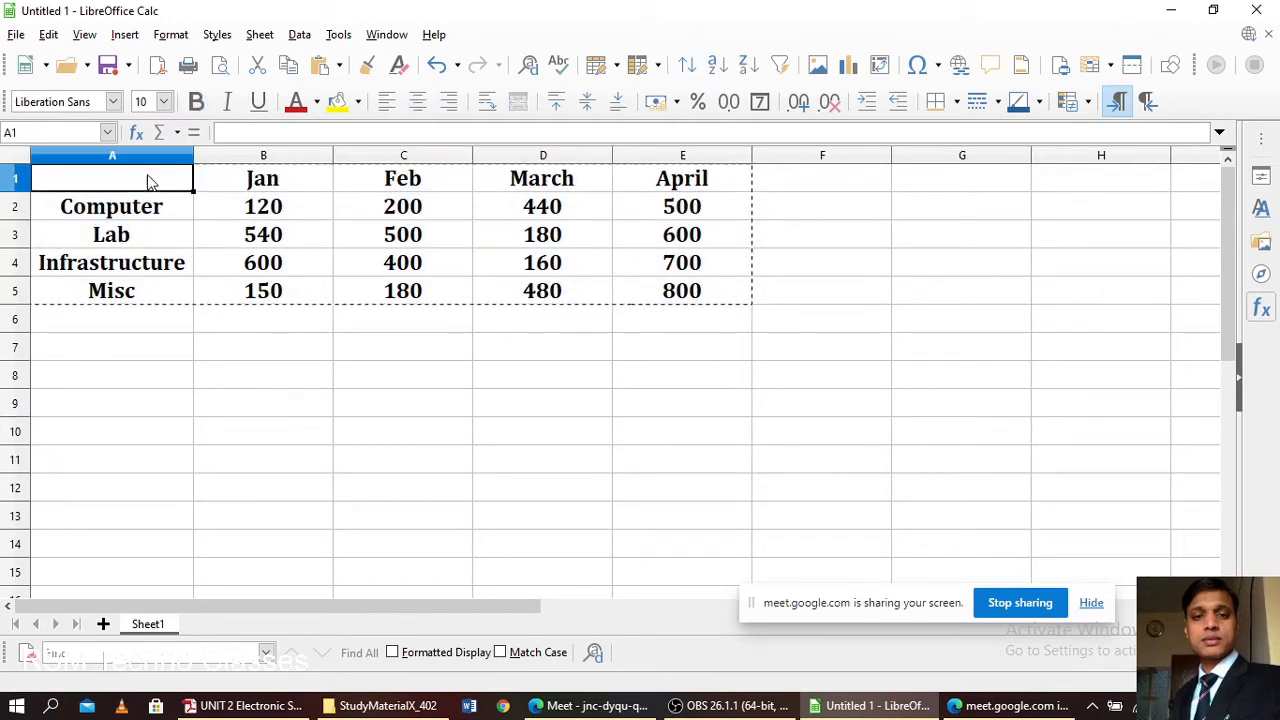
shift+click(716, 298)
key(ctrl+c)
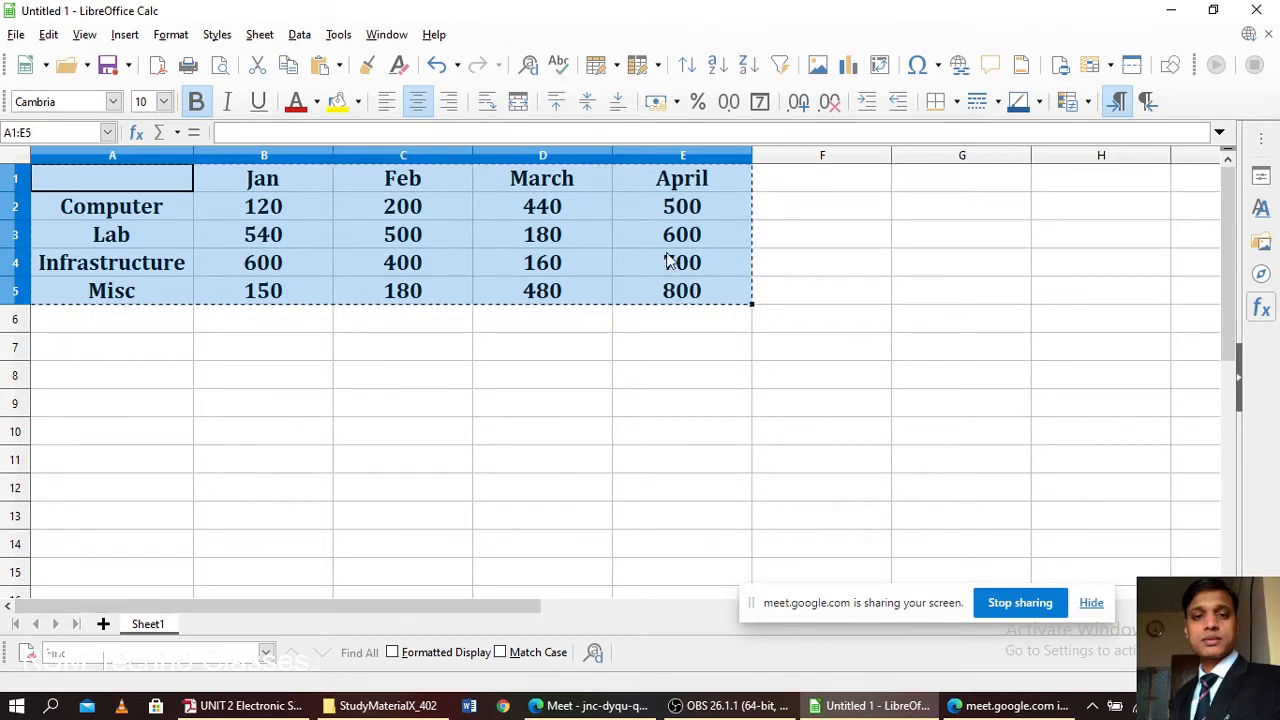
- Rename the sheet holding the expense table as 2016
double_click(152, 626)
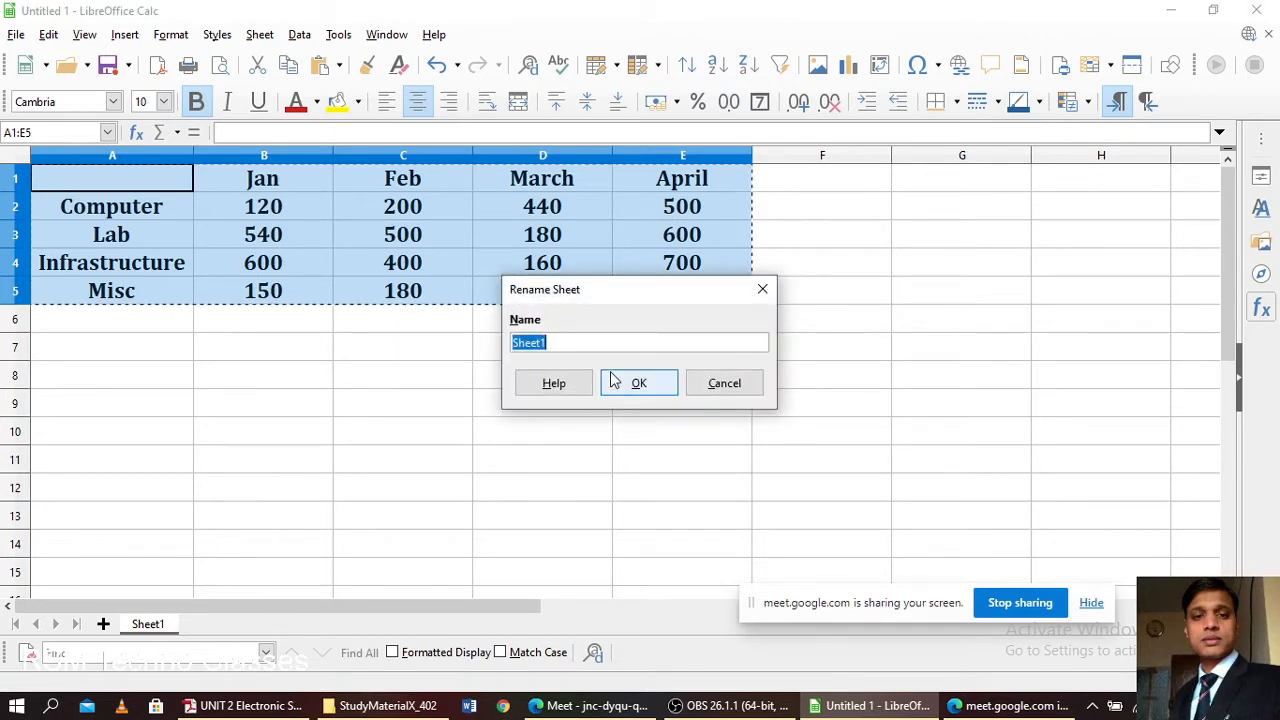
text(2016)
click(624, 383)
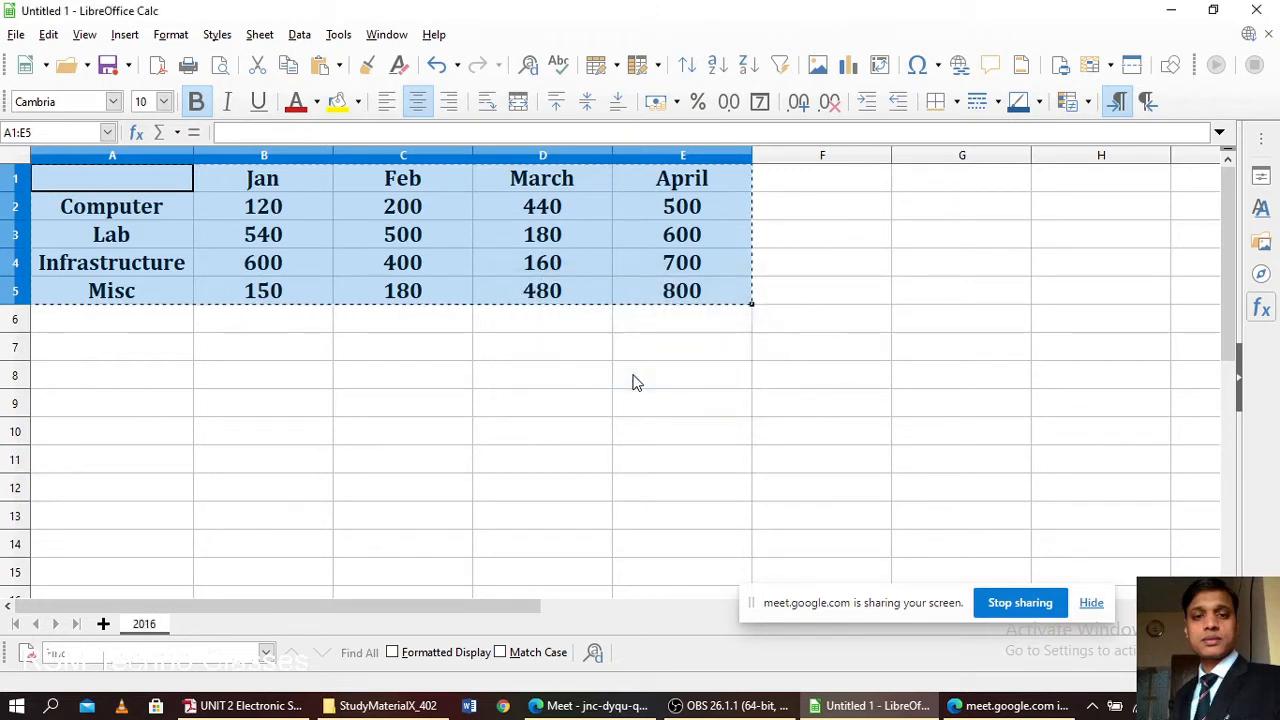
- Add a second sheet after 2016 and name it 2017
click(103, 624)
double_click(190, 628)
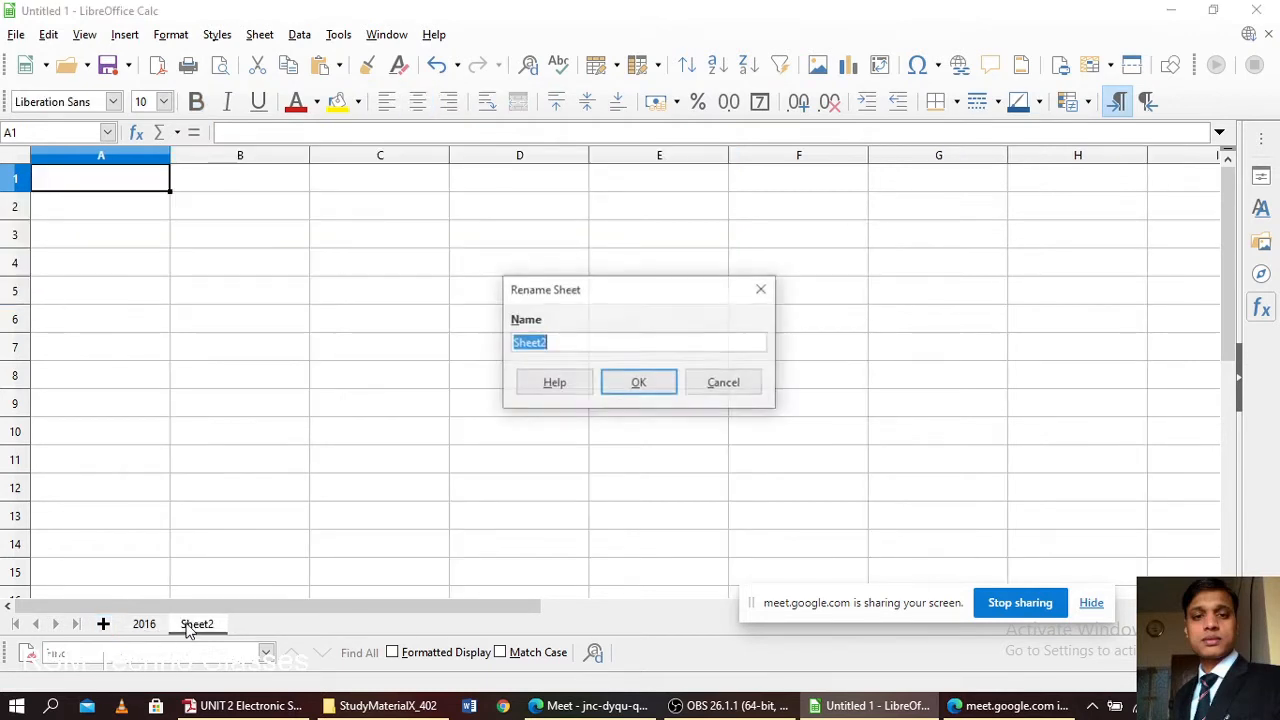
text(2017)
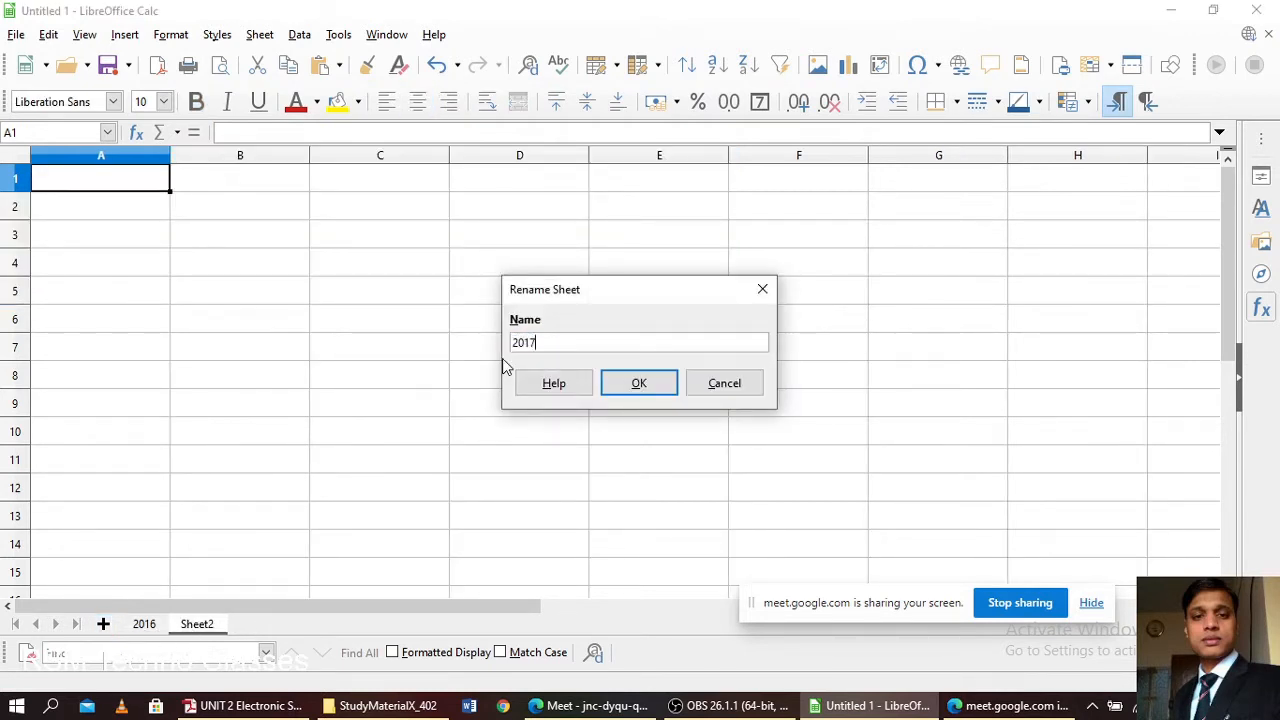
click(620, 388)
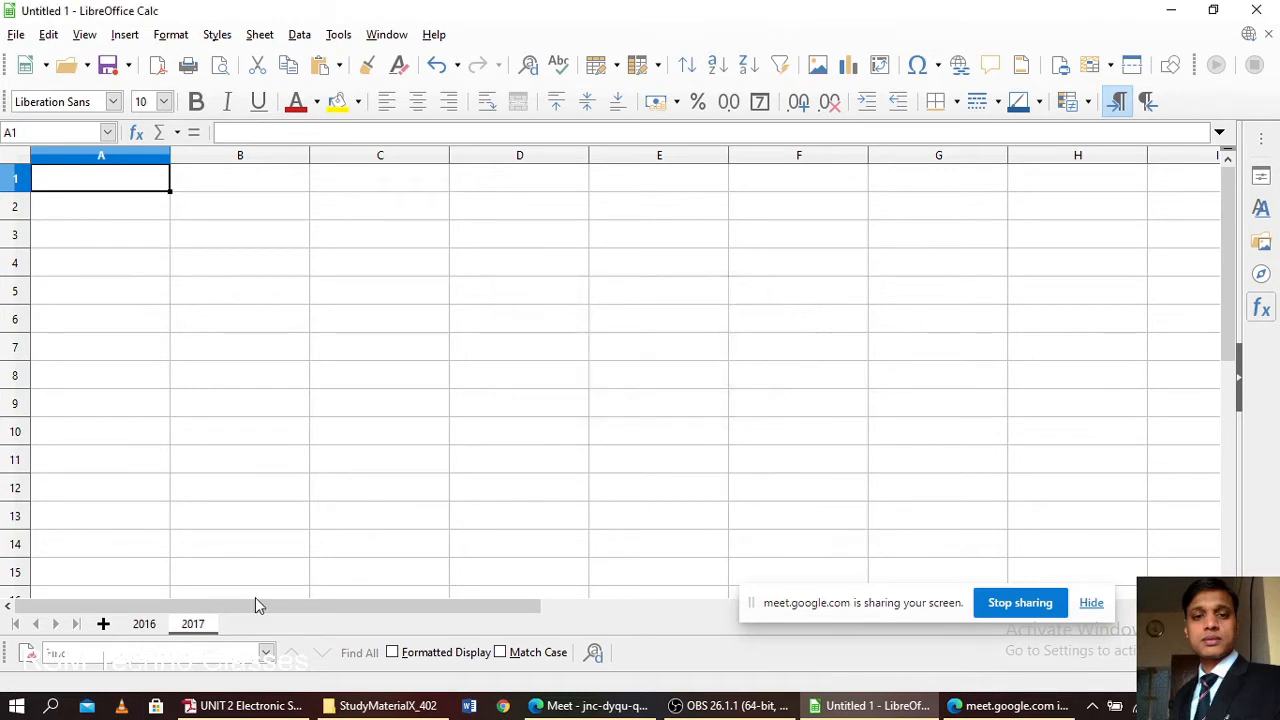
- Add a third sheet after 2017 and name it 2018
click(103, 624)
text(20)
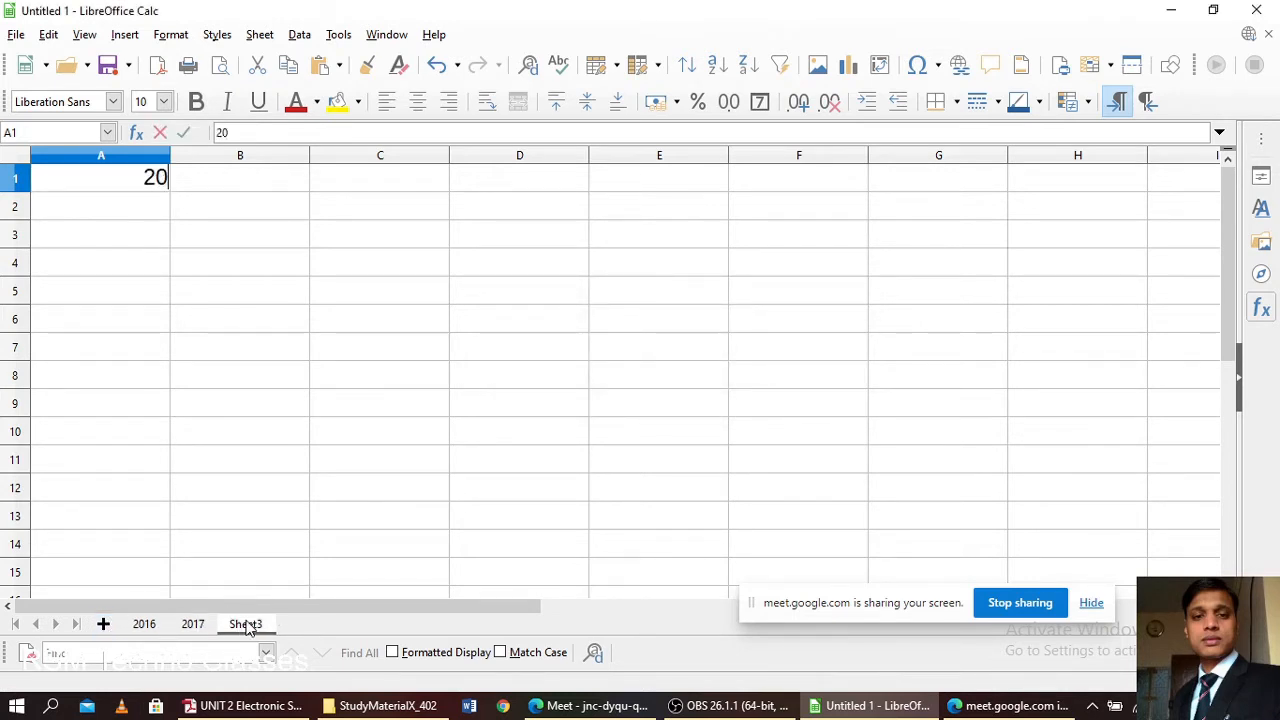
double_click(246, 626)
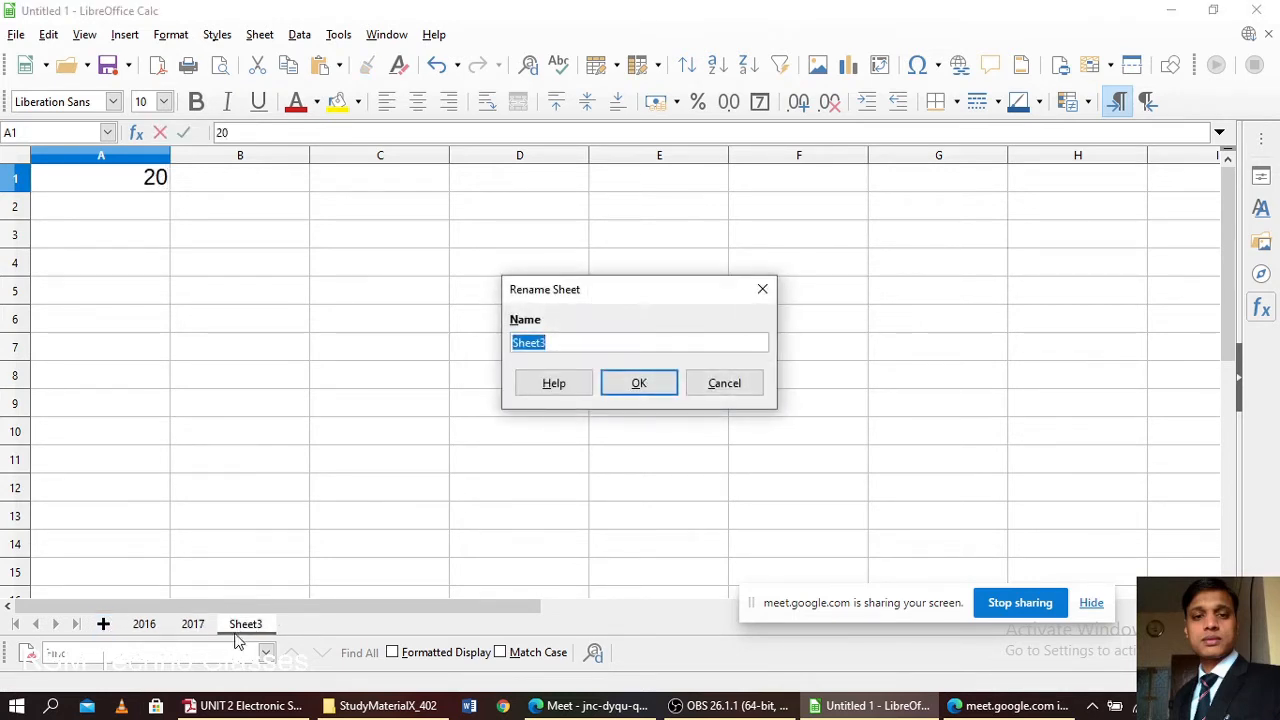
text(2018)
click(653, 391)
- Add a fourth sheet after 2018 and name it 2019
click(103, 624)
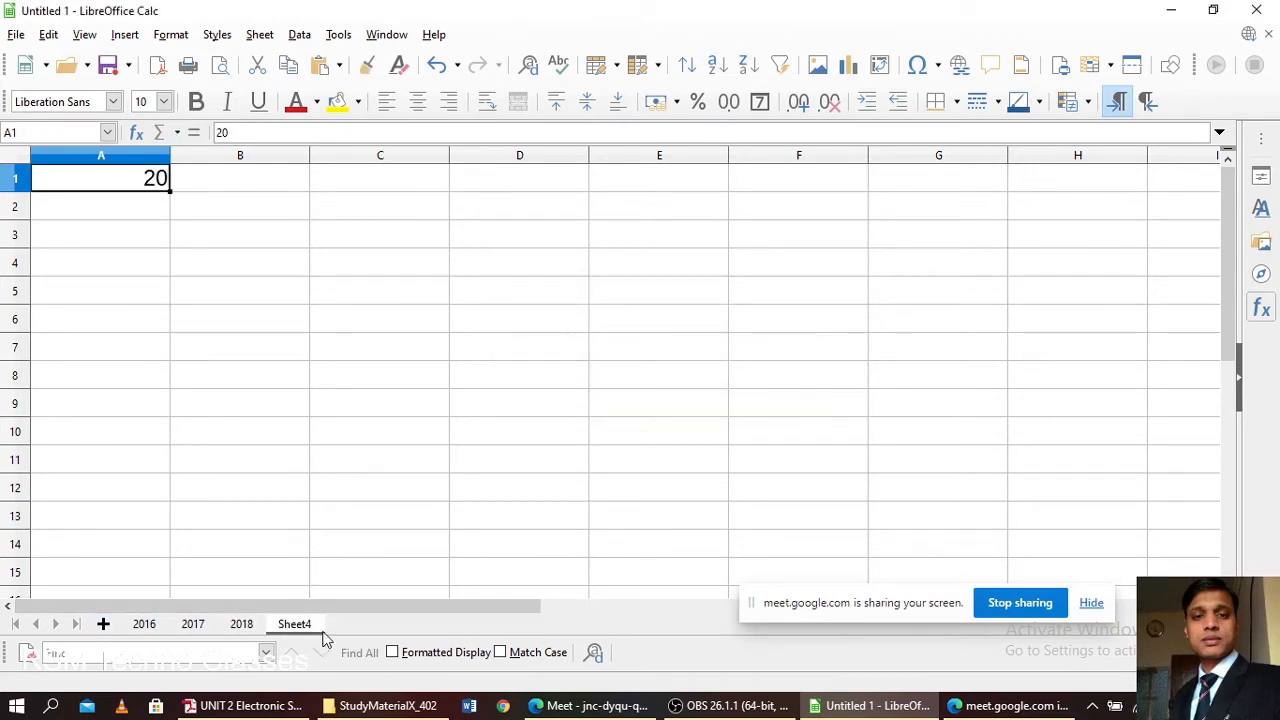
double_click(290, 625)
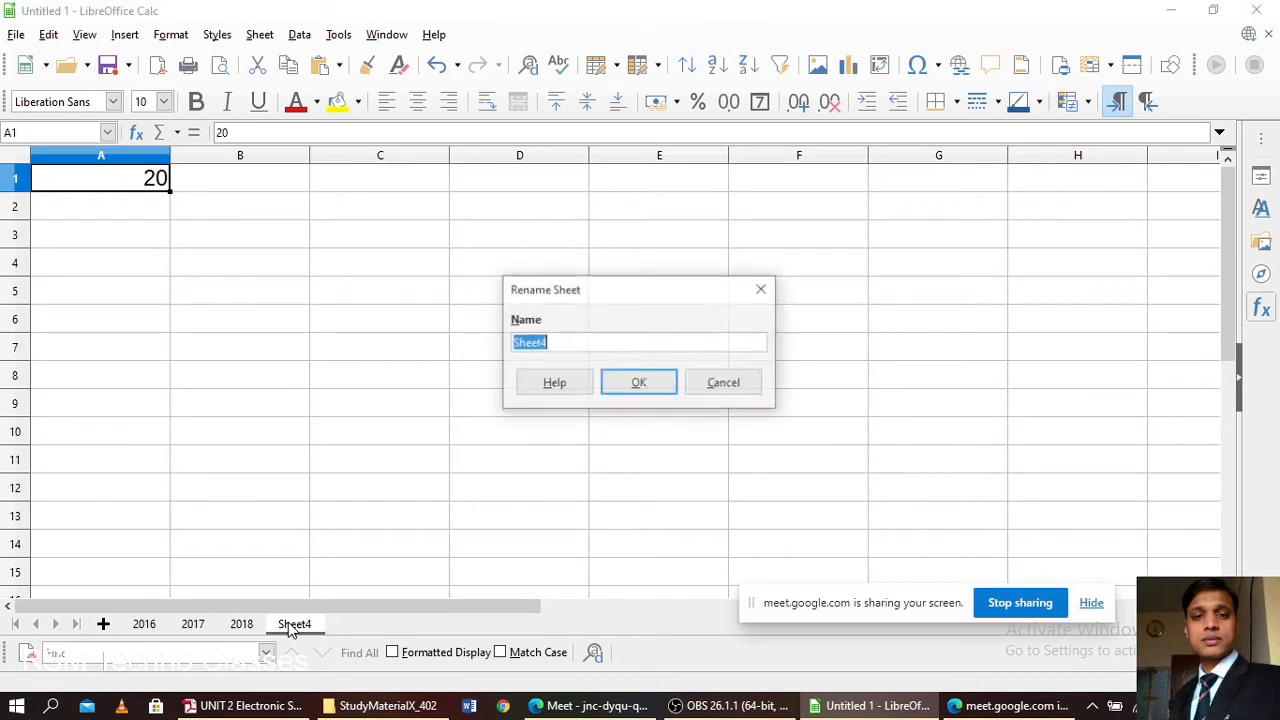
text(2019)
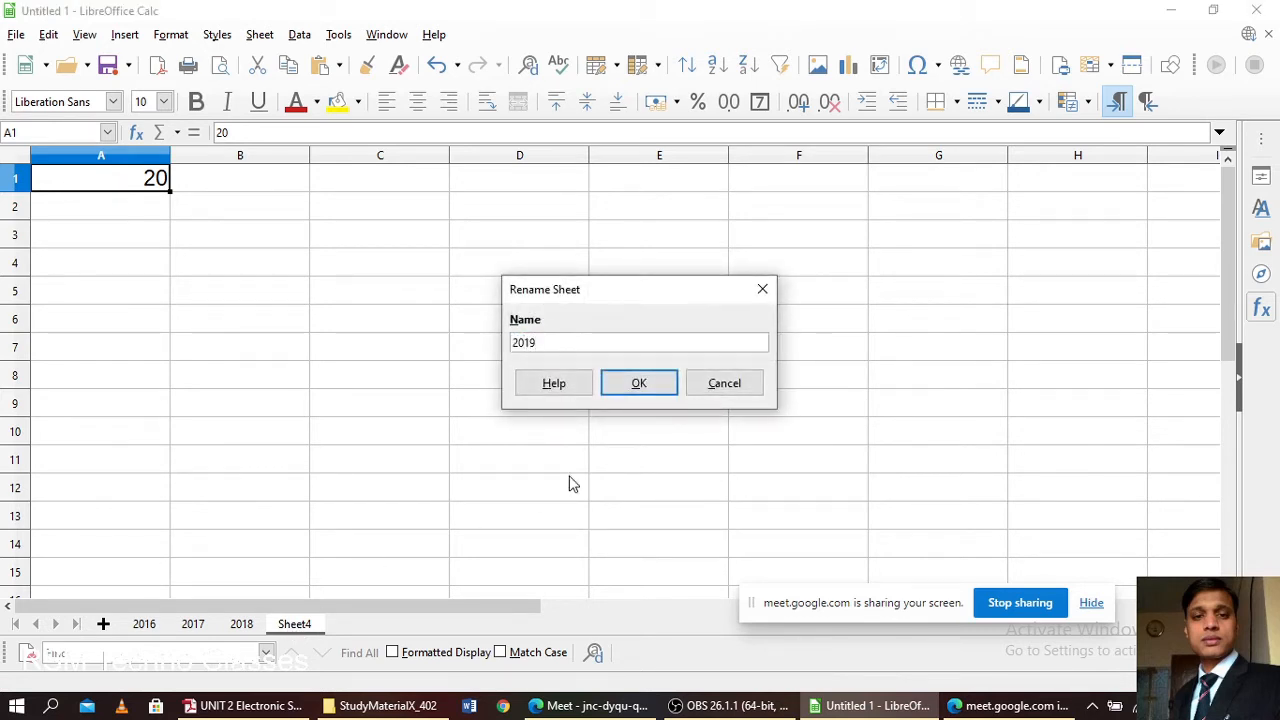
click(623, 389)
- Add a fifth sheet after 2019 and name it 2020
click(103, 624)
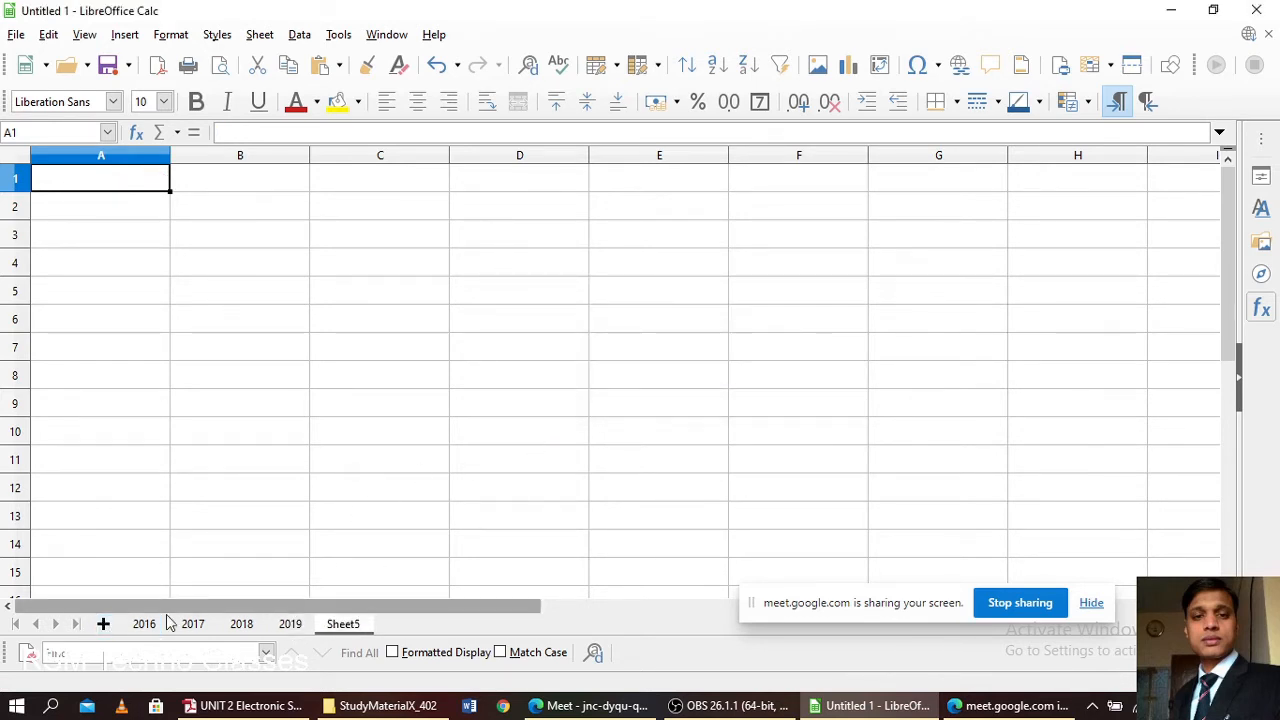
double_click(343, 624)
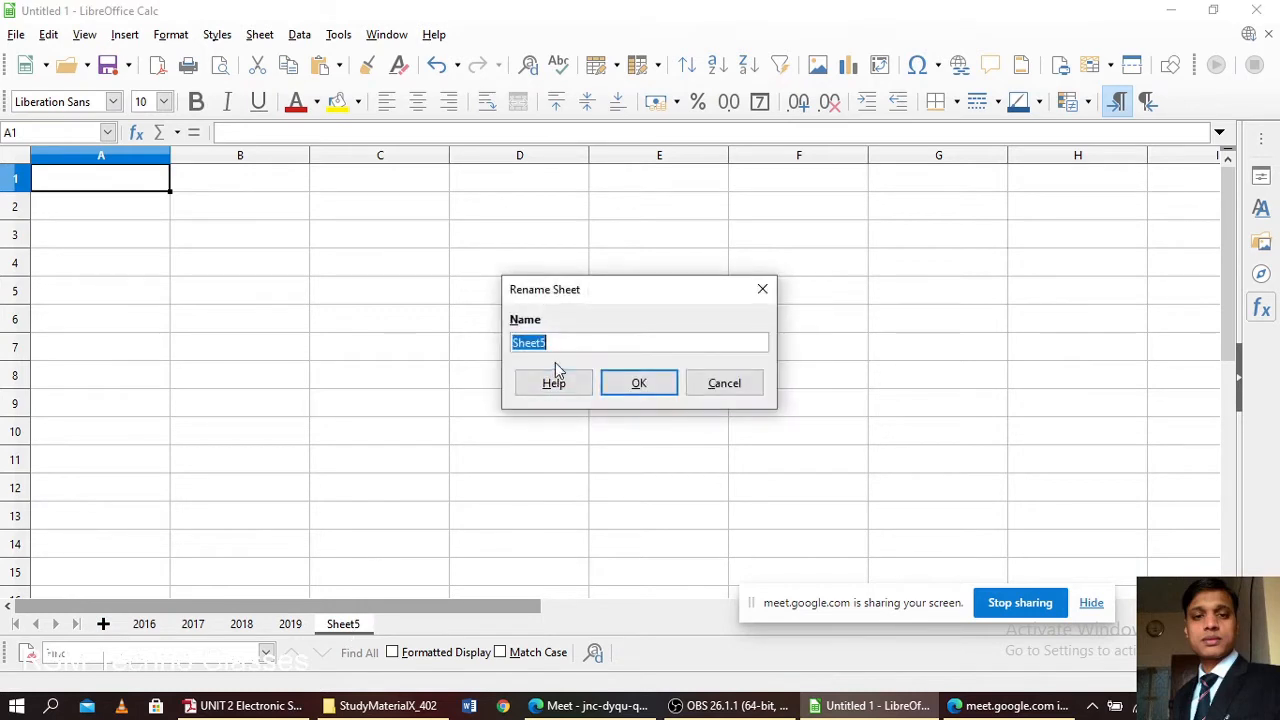
text(2020)
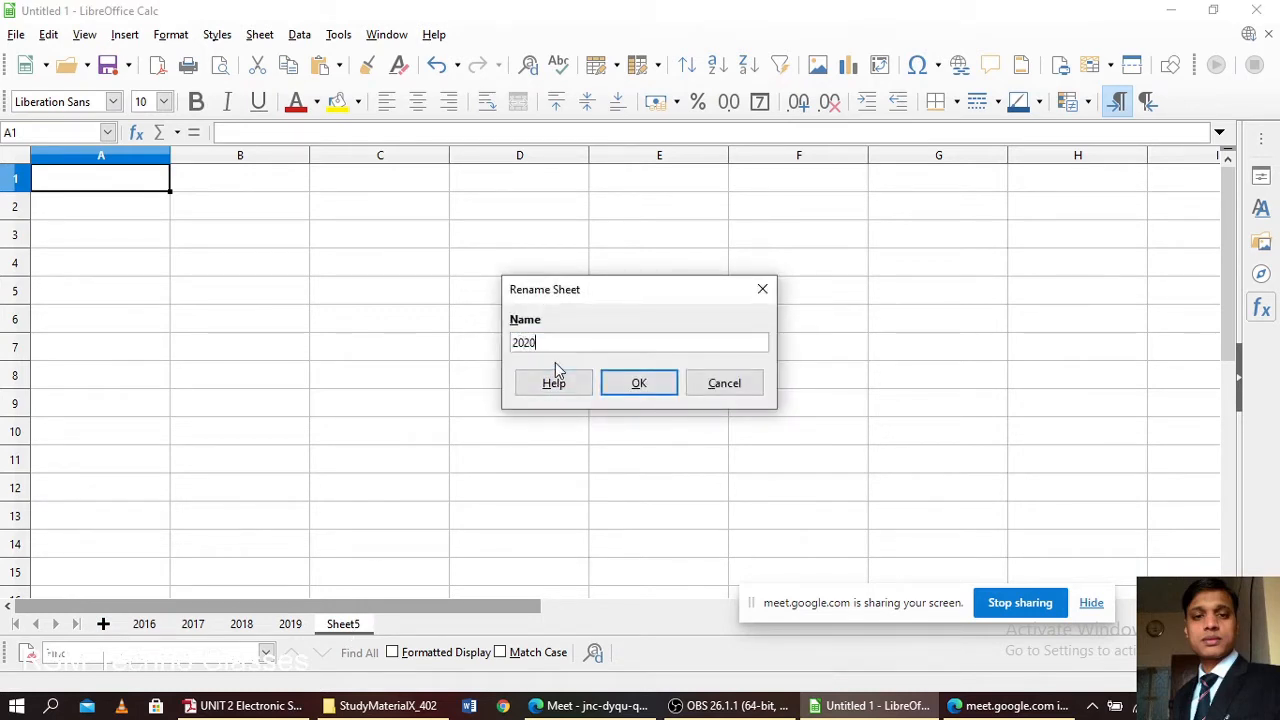
click(640, 384)
- Paste the copied expense table at A1 of the 2017 sheet and widen column A slightly
click(194, 620)
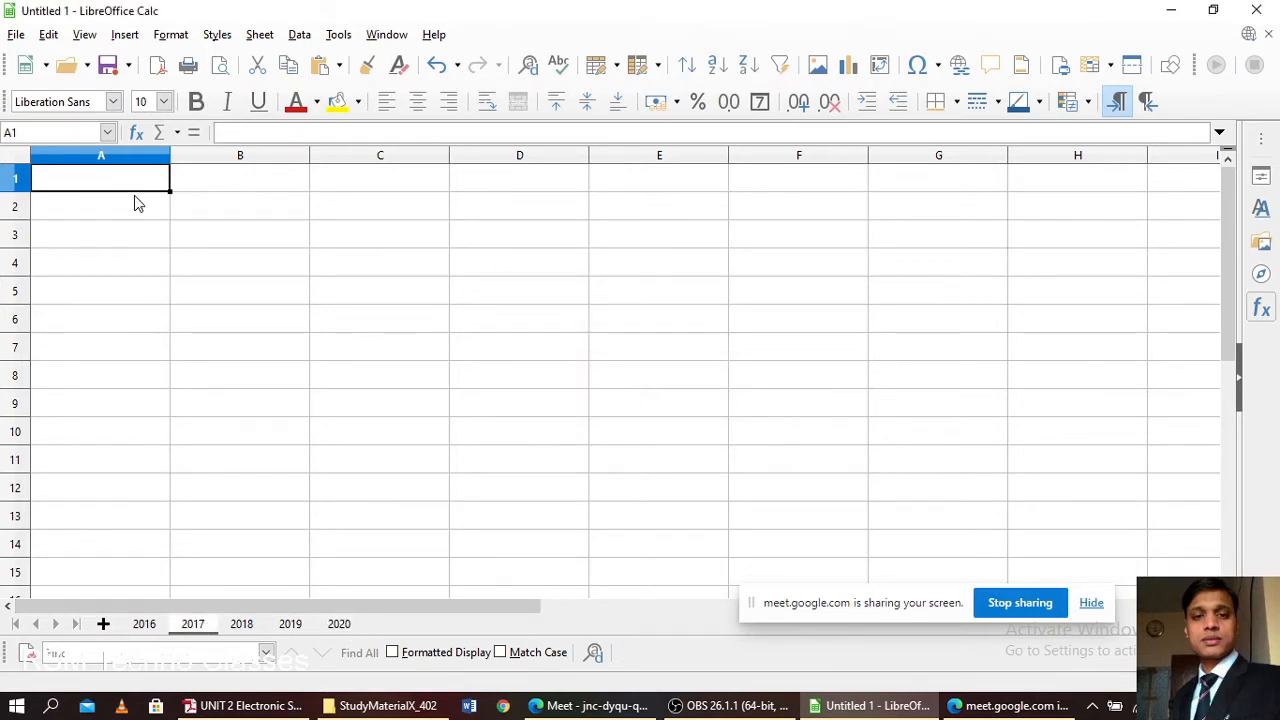
key(ctrl+v)
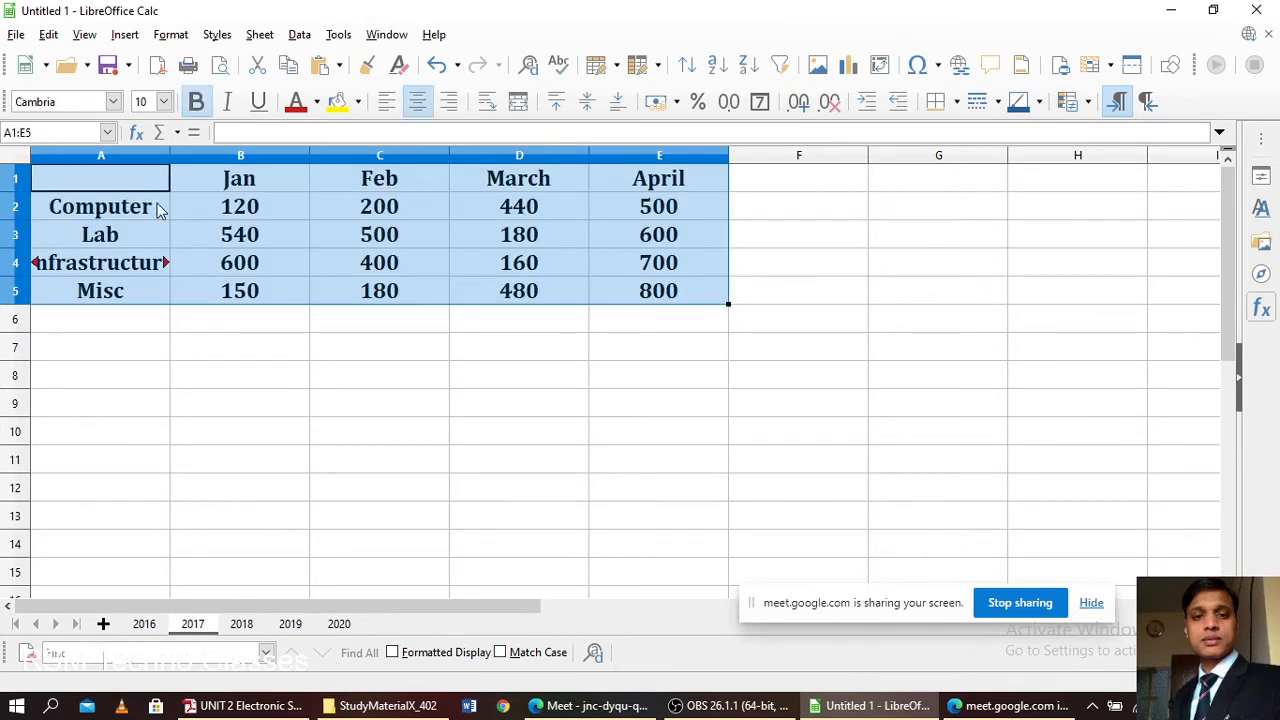
drag(170, 152, 181, 152)
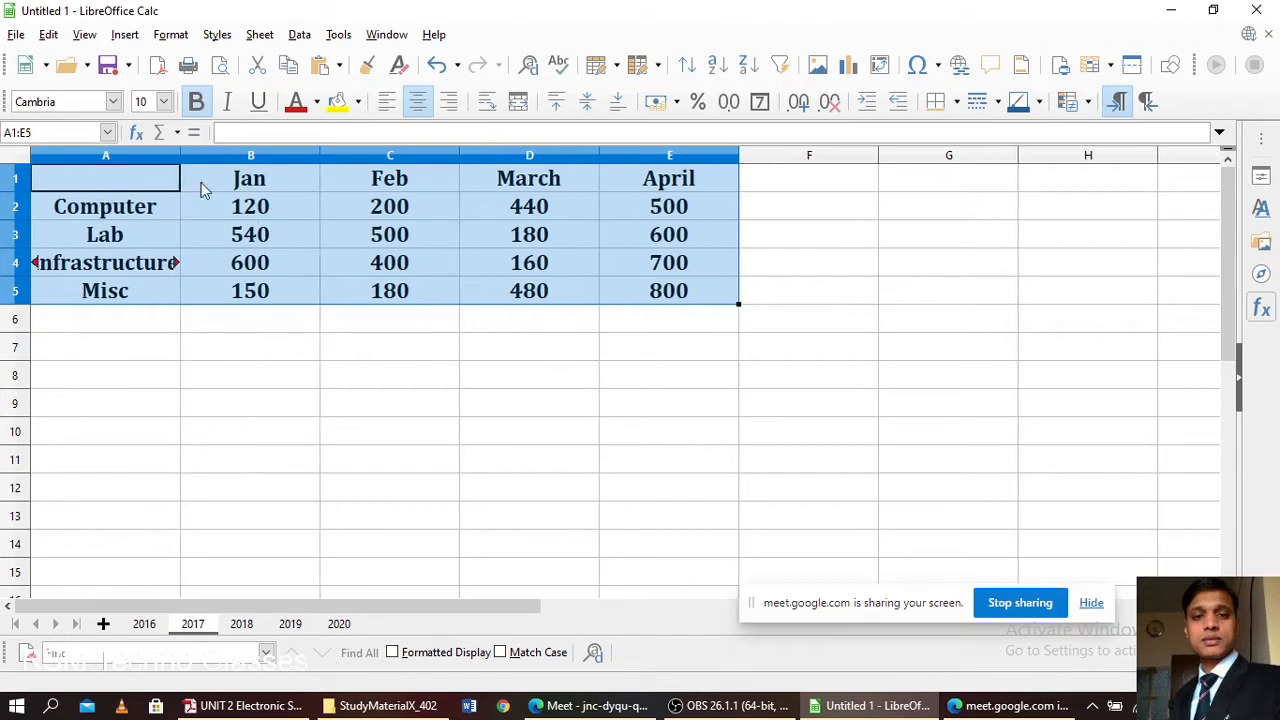
- On the 2017 sheet, set the January expenses to 100 for Computer and 120 for Lab
click(262, 210)
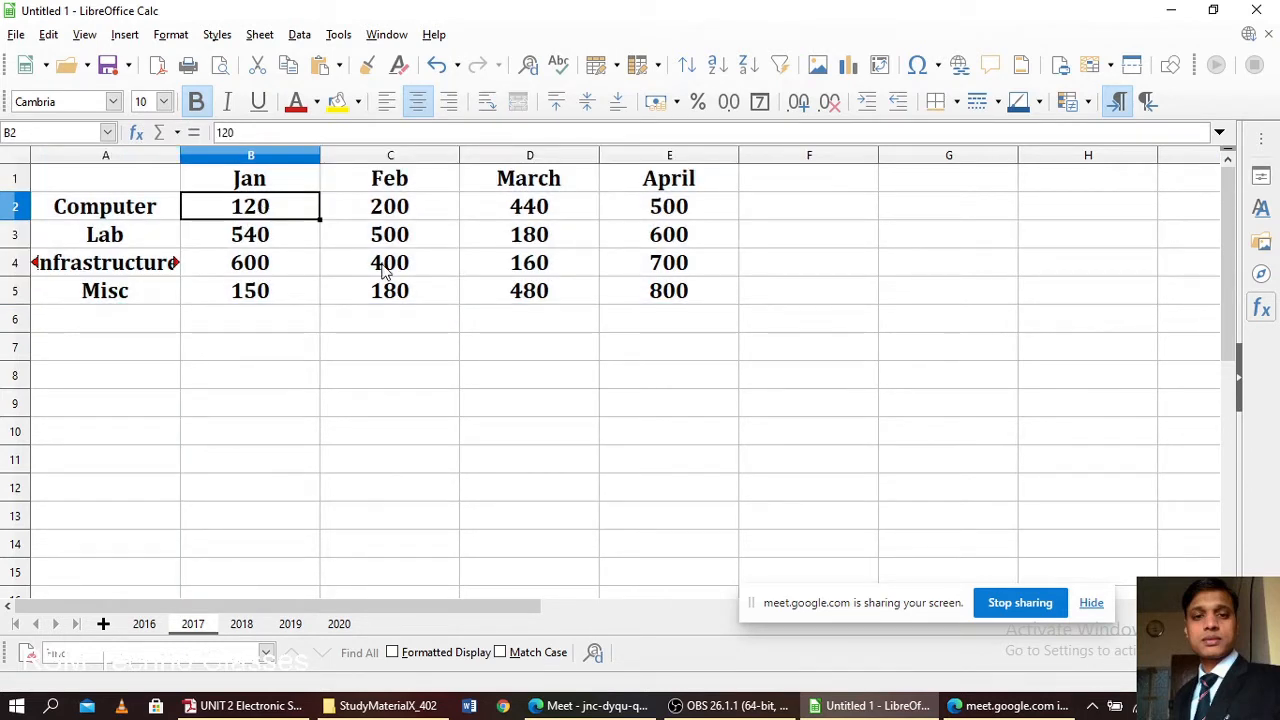
text(10)
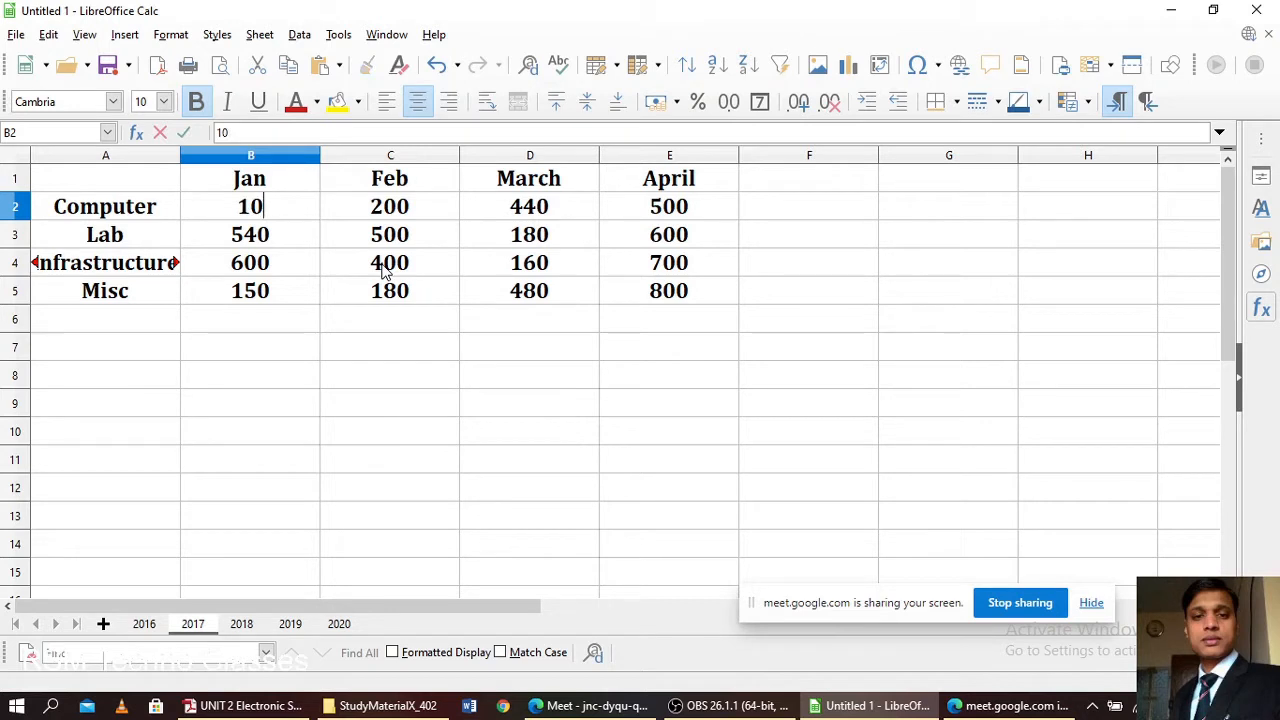
text(0)
key(Return)
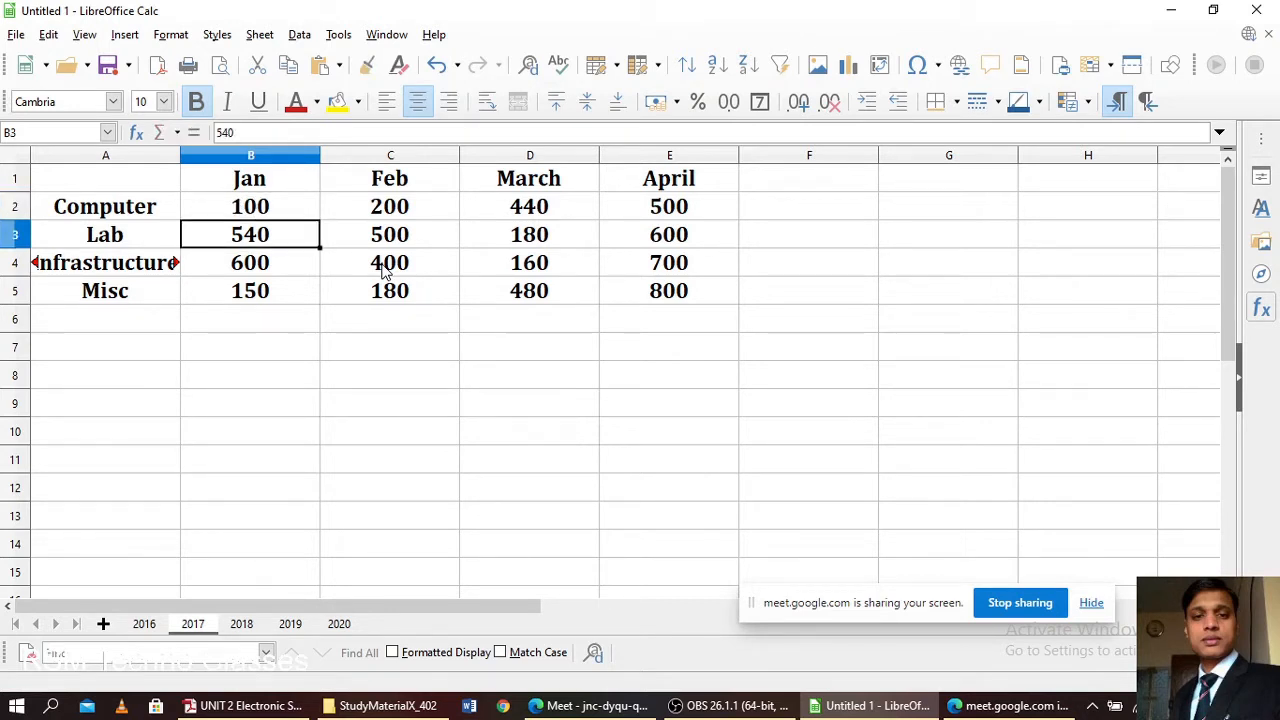
text(120)
key(Return)
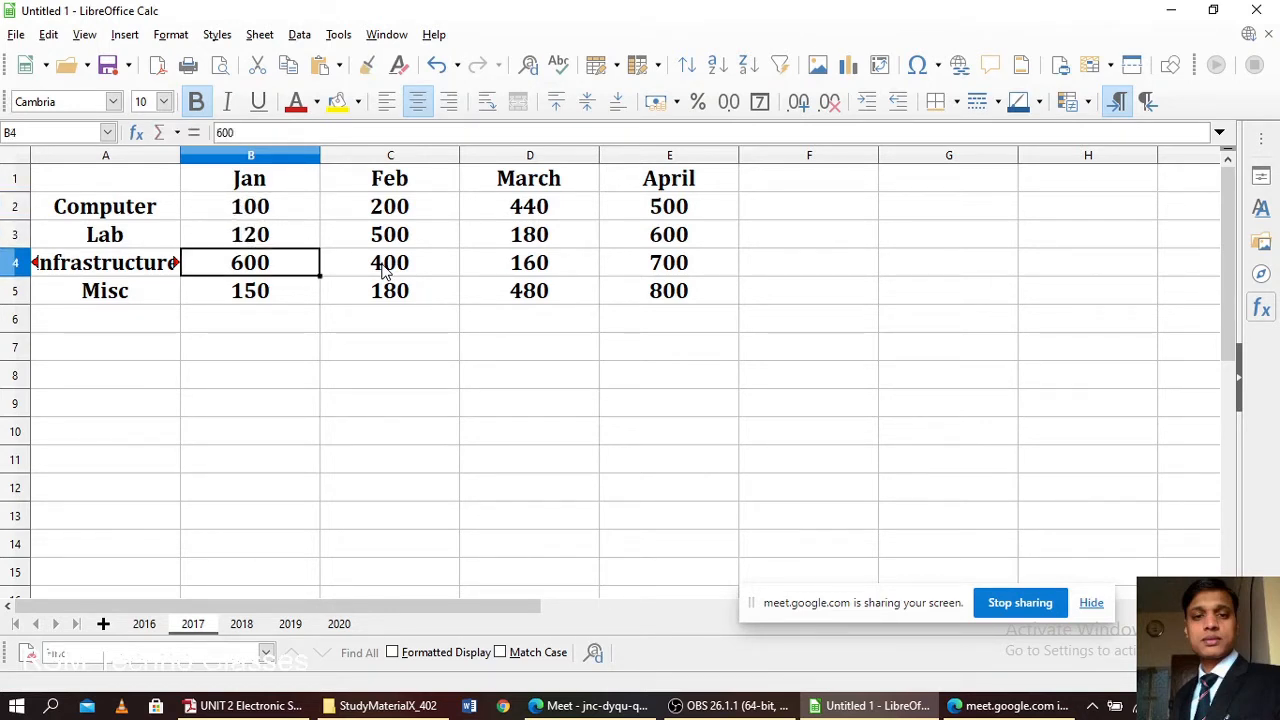
drag(385, 270, 5, 357)
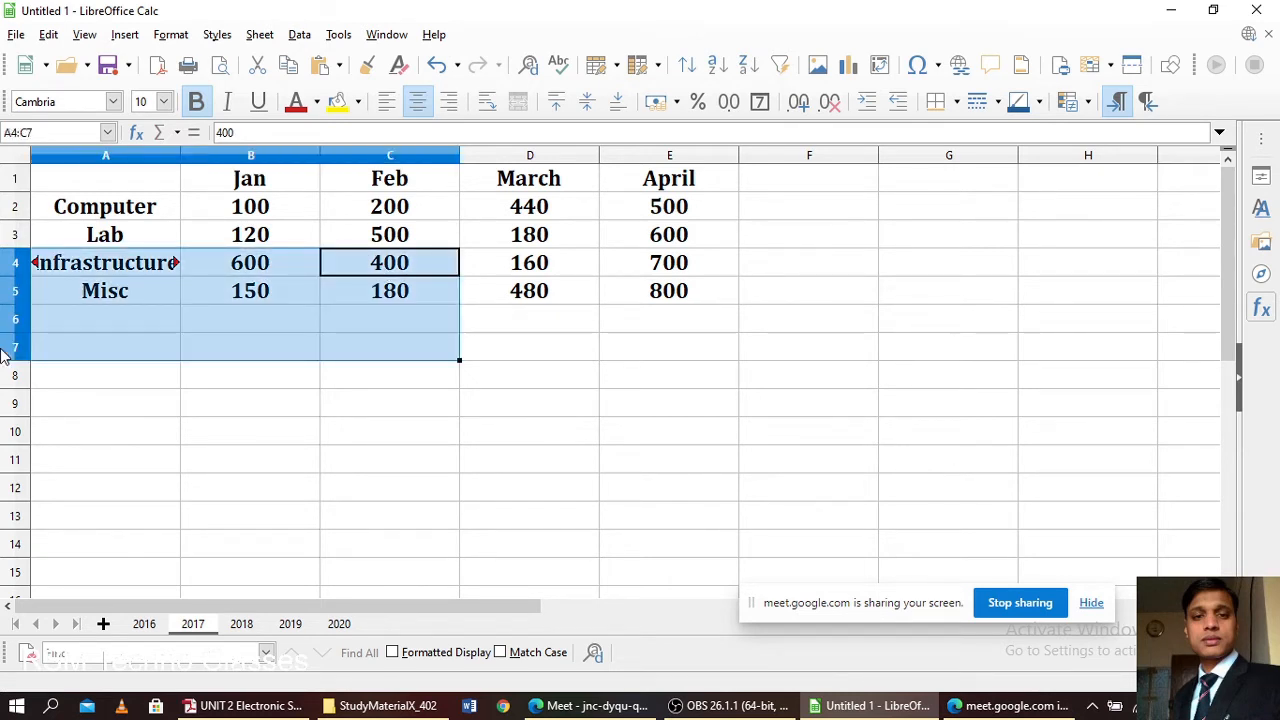
key(ctrl+f)
click(370, 376)
- Set the January Infrastructure expense on the 2017 sheet to 130
click(279, 270)
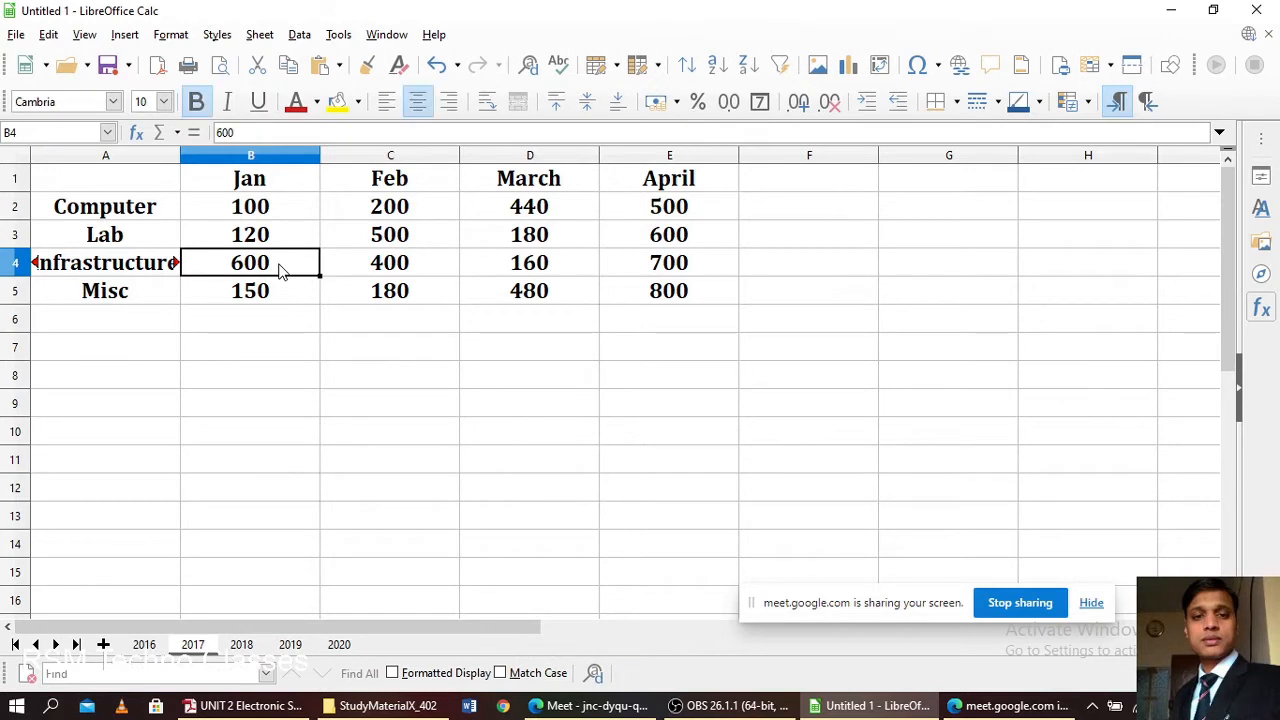
text(130)
key(Return)
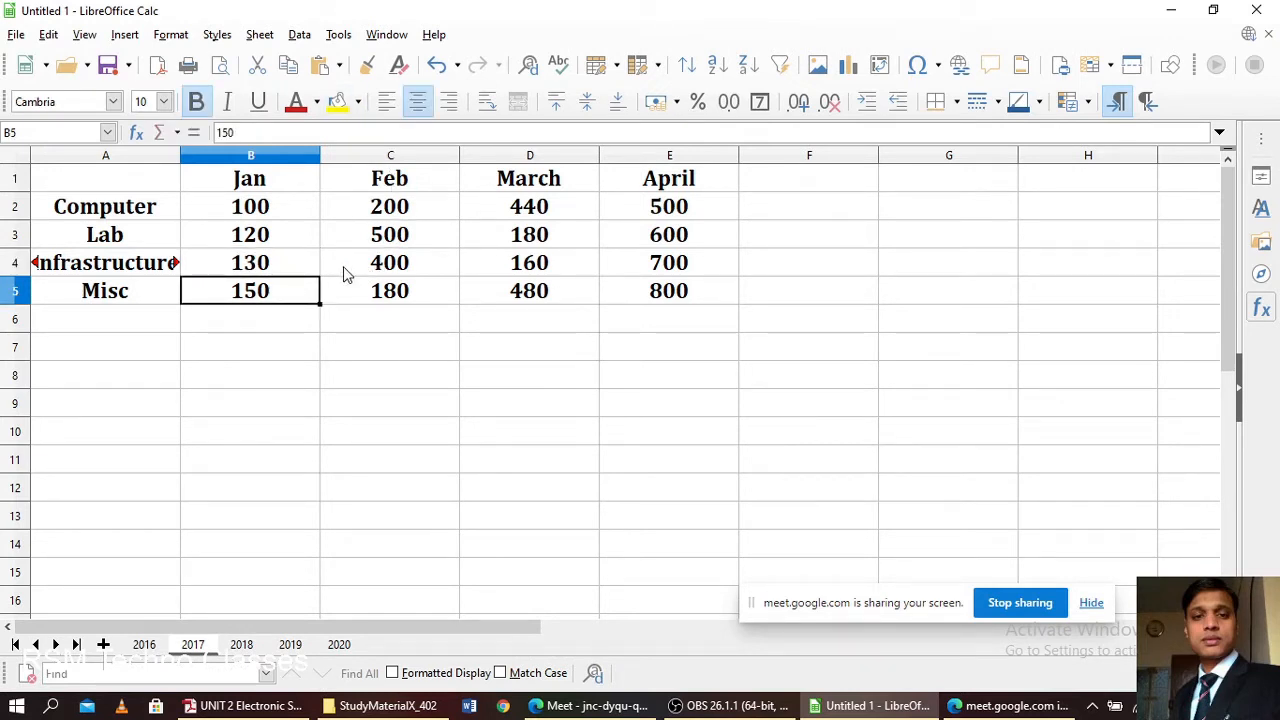
- Set the February expenses on the 2017 sheet to 300 for Computer, 400 for Lab, 200 for Infrastructure and 150 for Misc
click(407, 213)
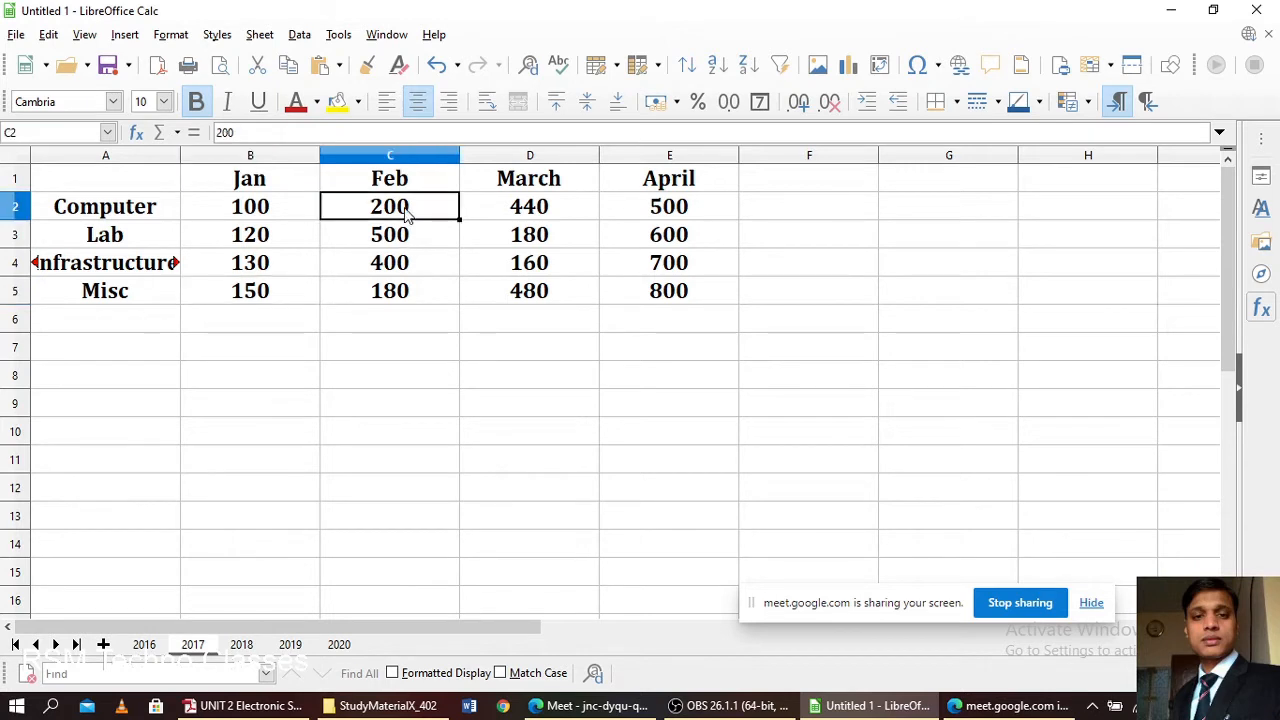
text(300)
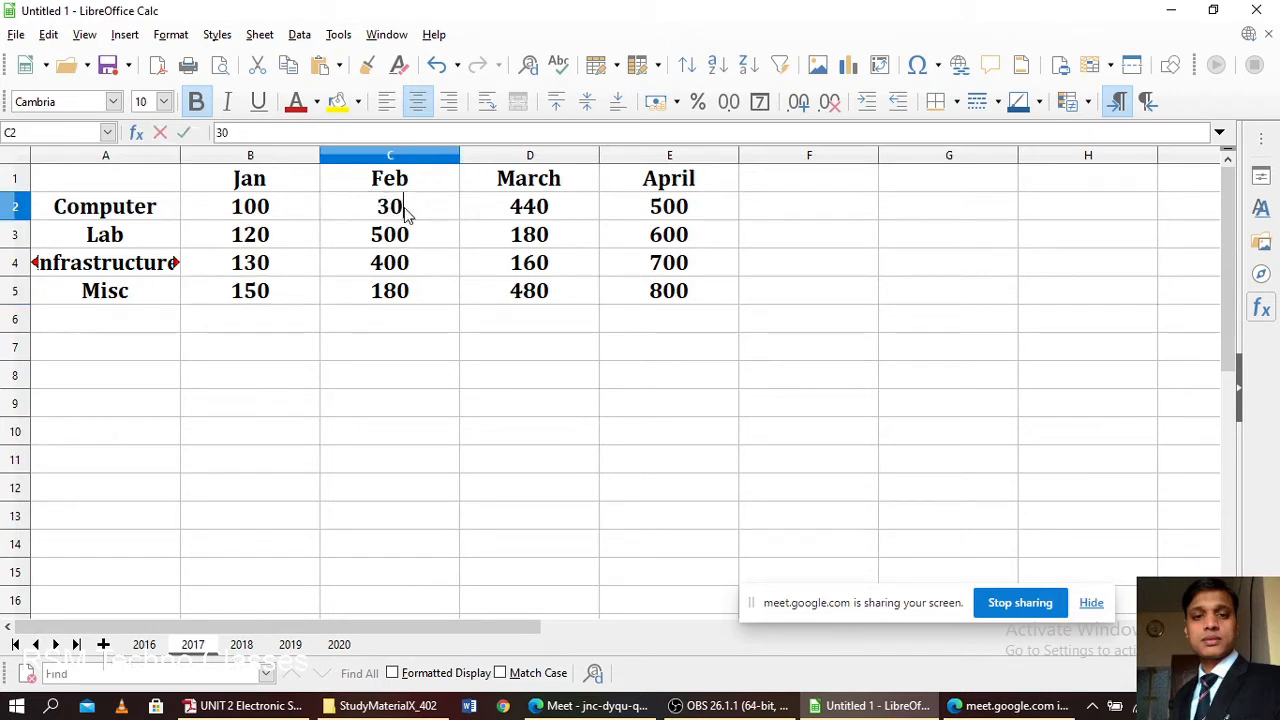
key(Return)
text(400)
key(Return)
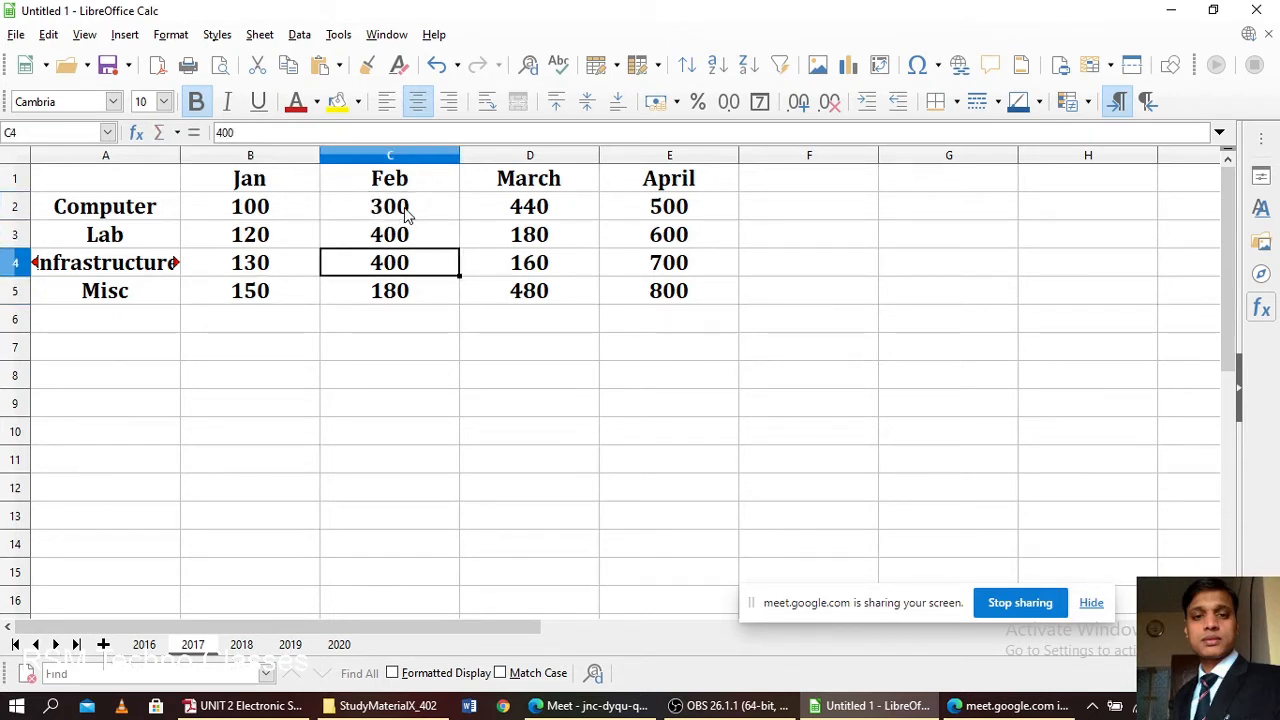
text(200)
key(Return)
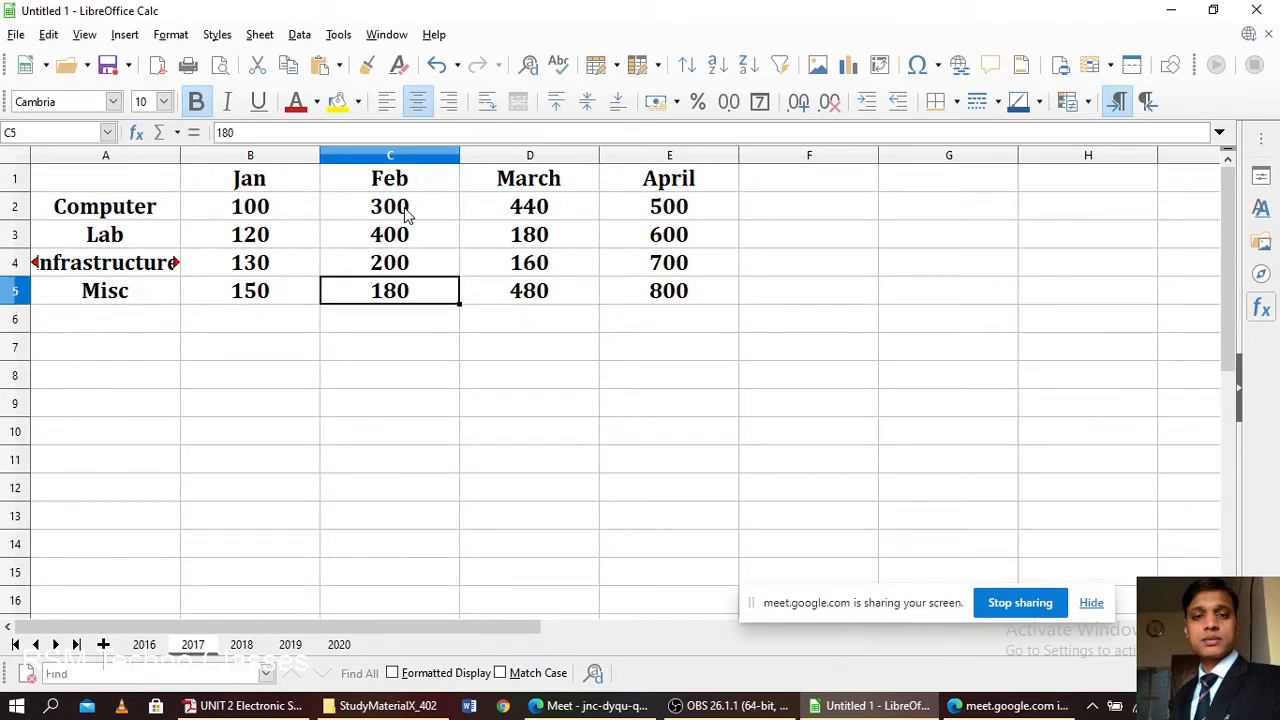
text(180)
key(BackSpace)
key(BackSpace)
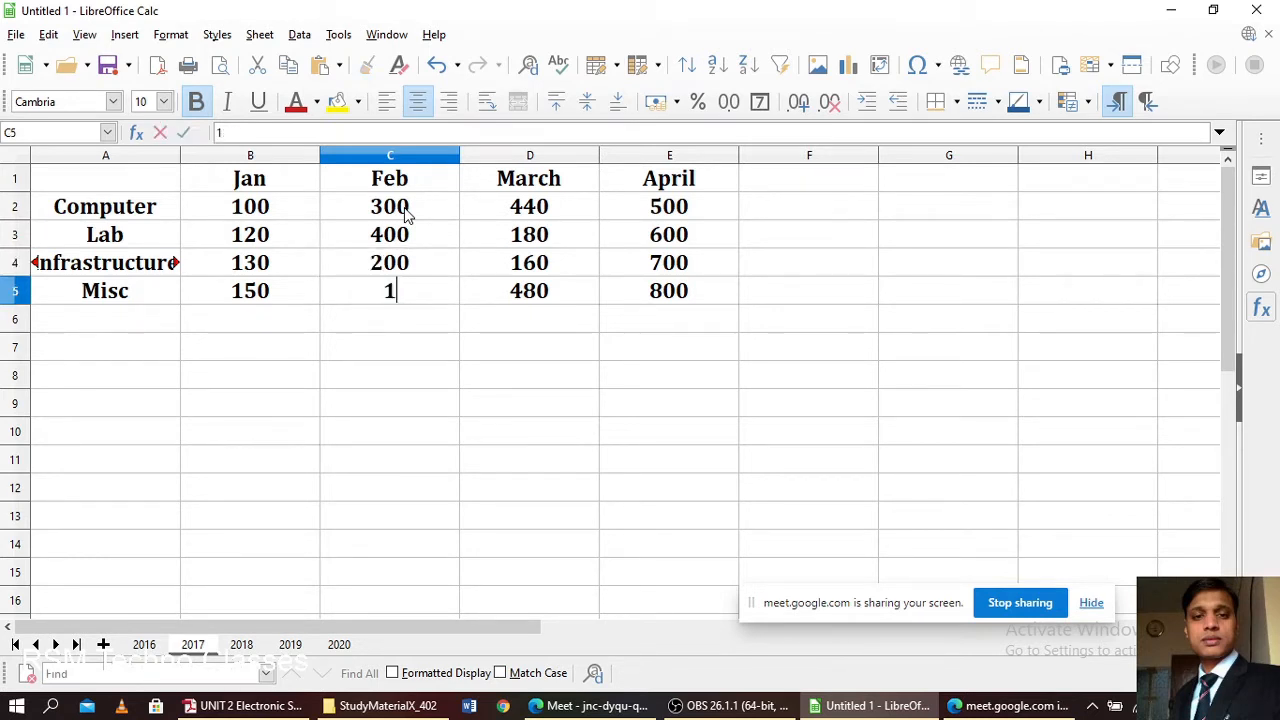
text(50)
key(Return)
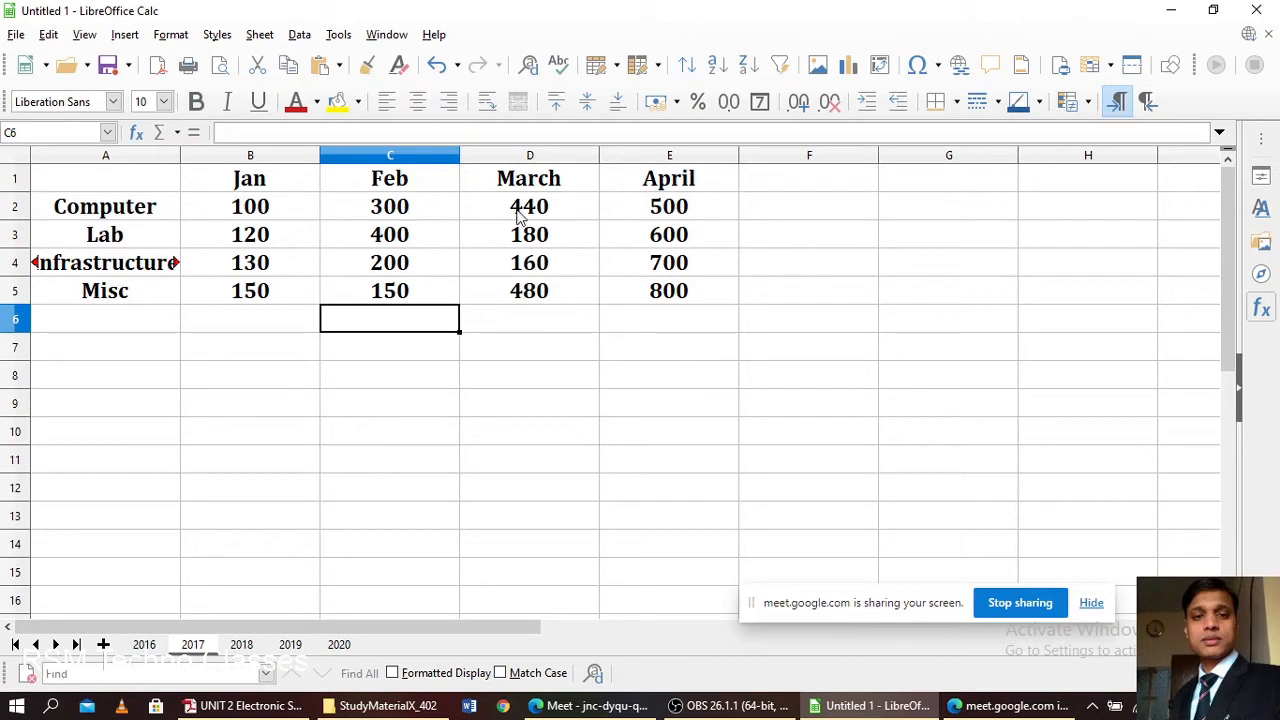
- Copy the expense table A1:E5 from the 2017 sheet and paste it at A1 of the 2018 sheet
click(523, 212)
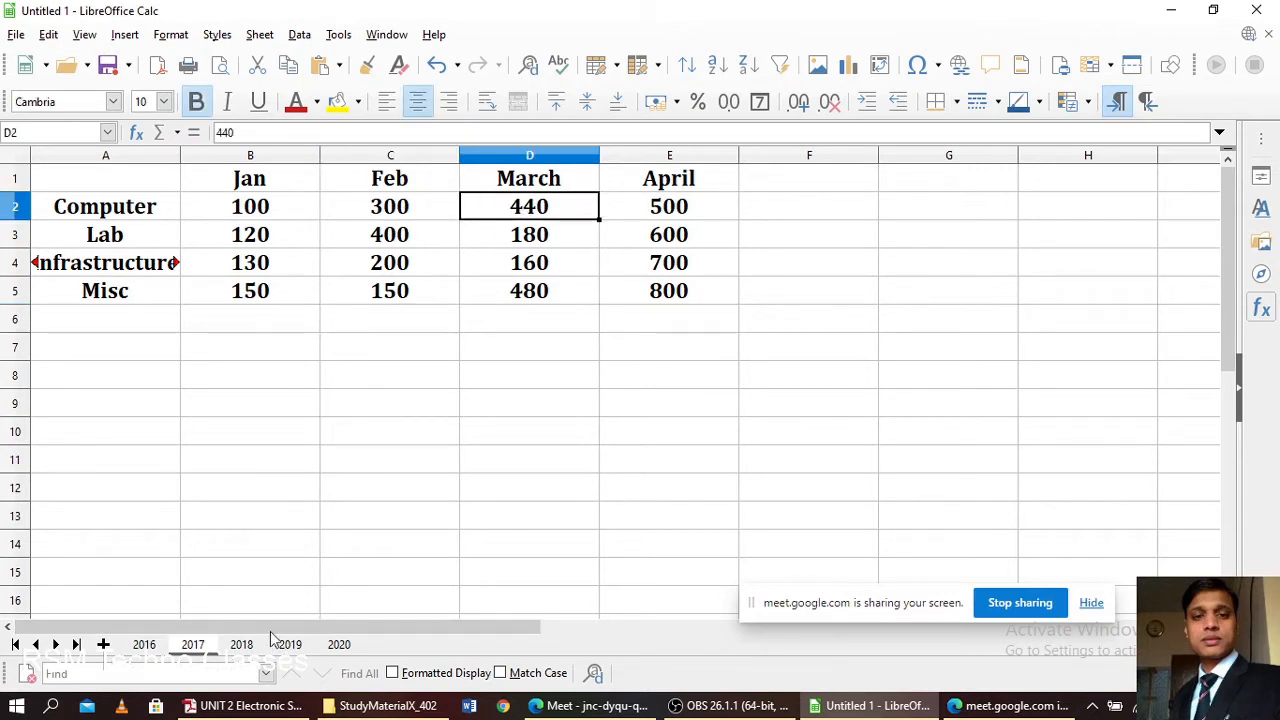
click(140, 178)
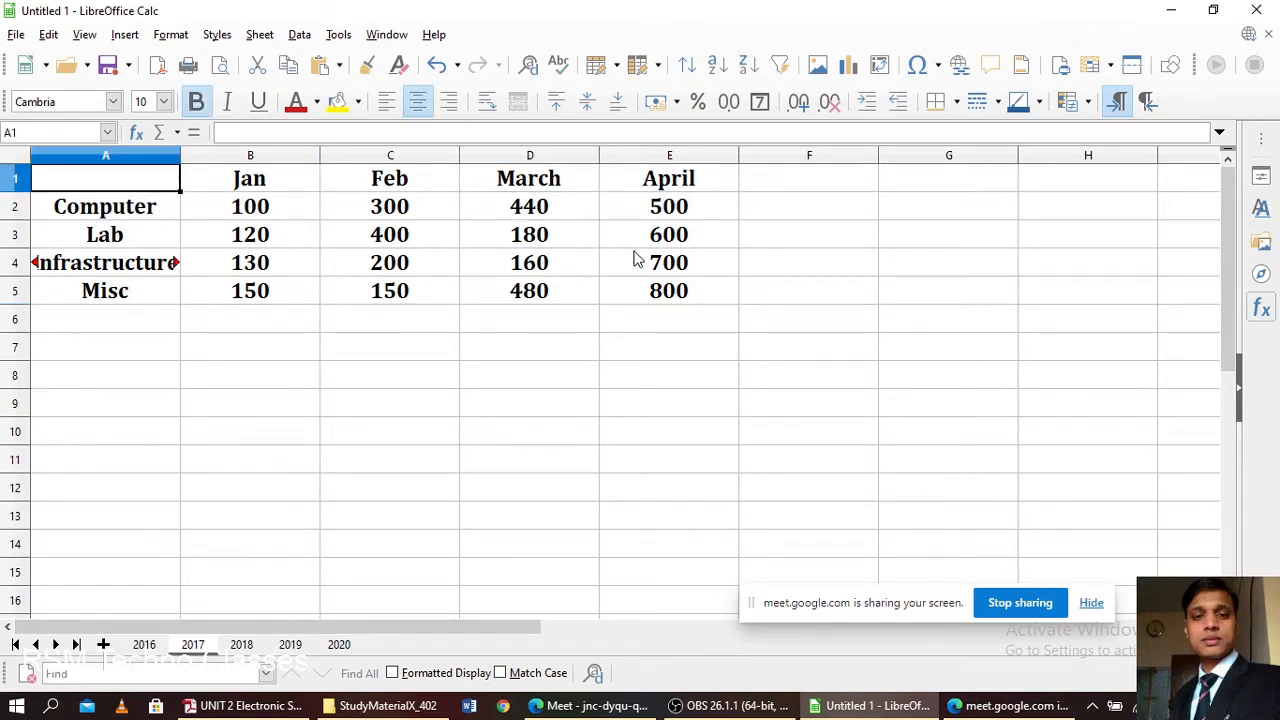
shift+click(680, 298)
key(ctrl+c)
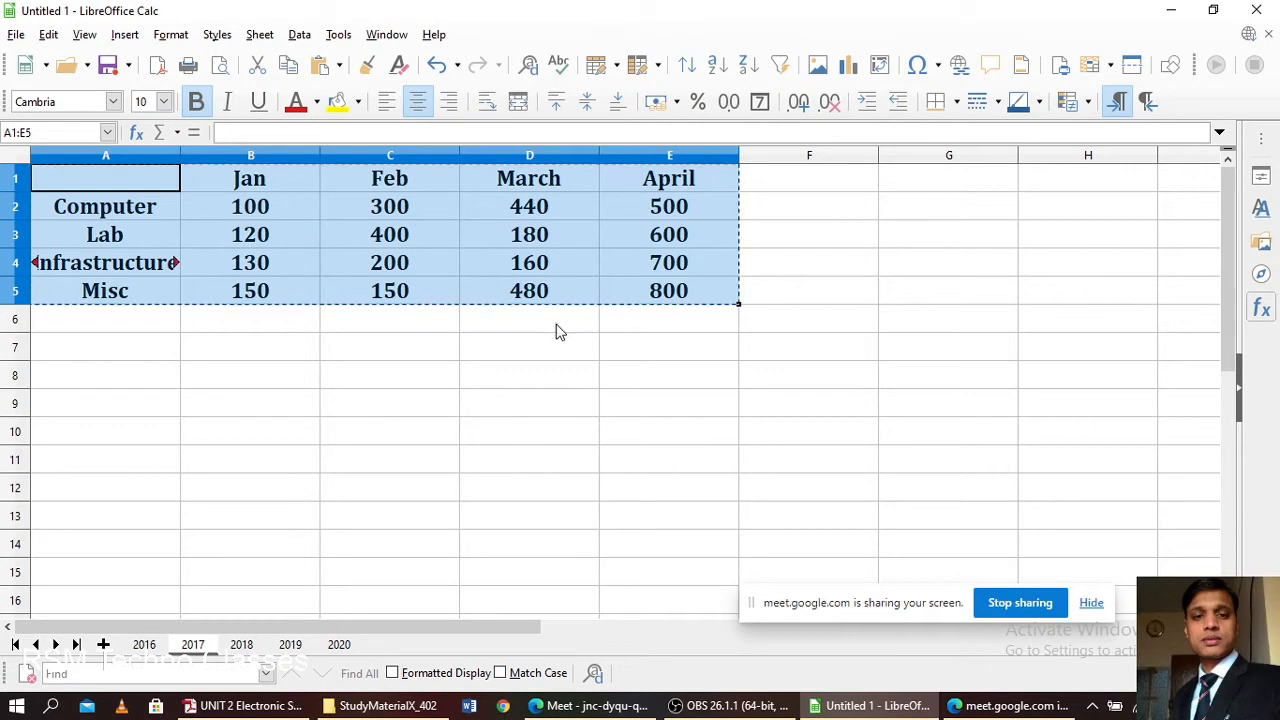
click(243, 645)
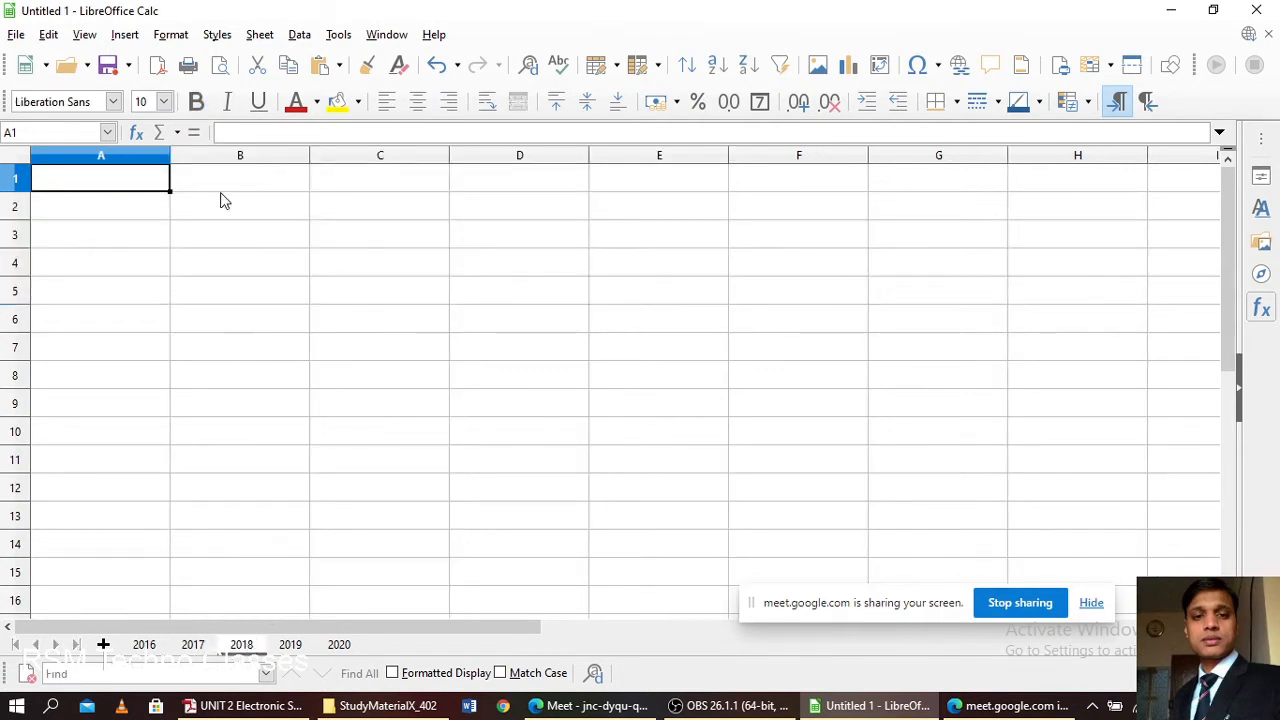
key(ctrl+v)
- On the 2018 sheet, change the January expenses to 110 for Computer and 190 for Lab
double_click(255, 210)
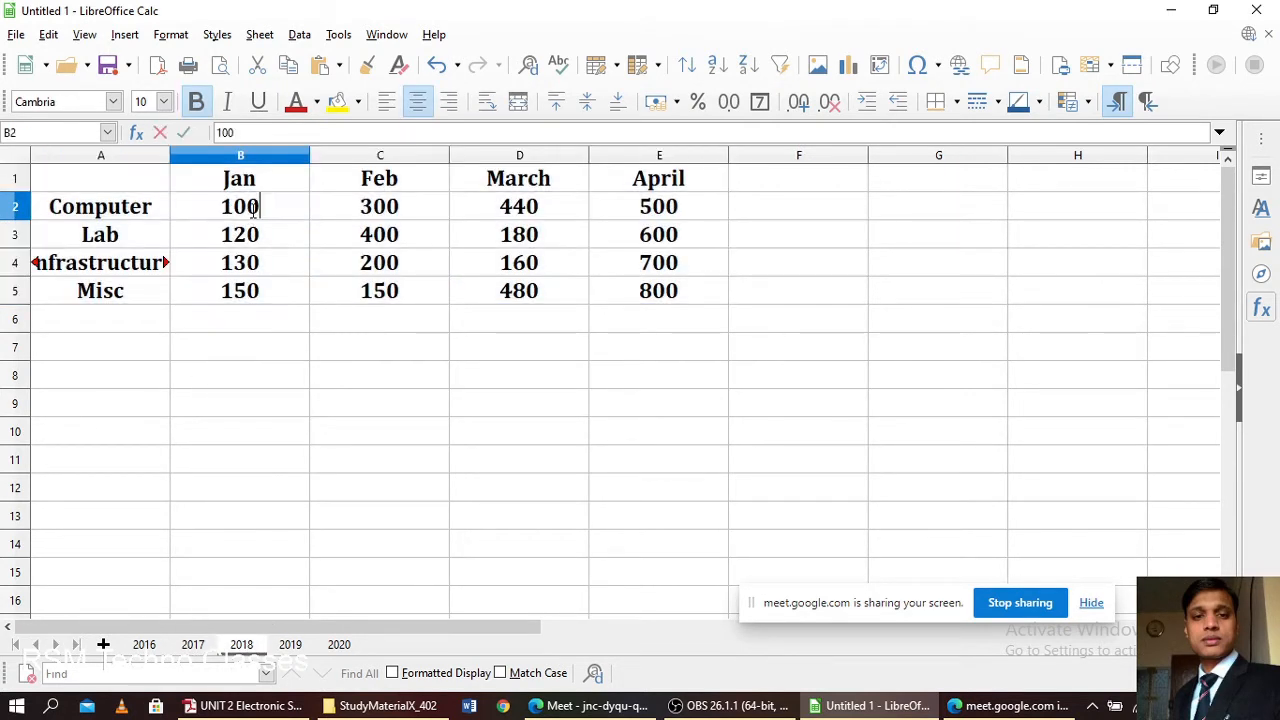
key(Left)
key(BackSpace)
text(1)
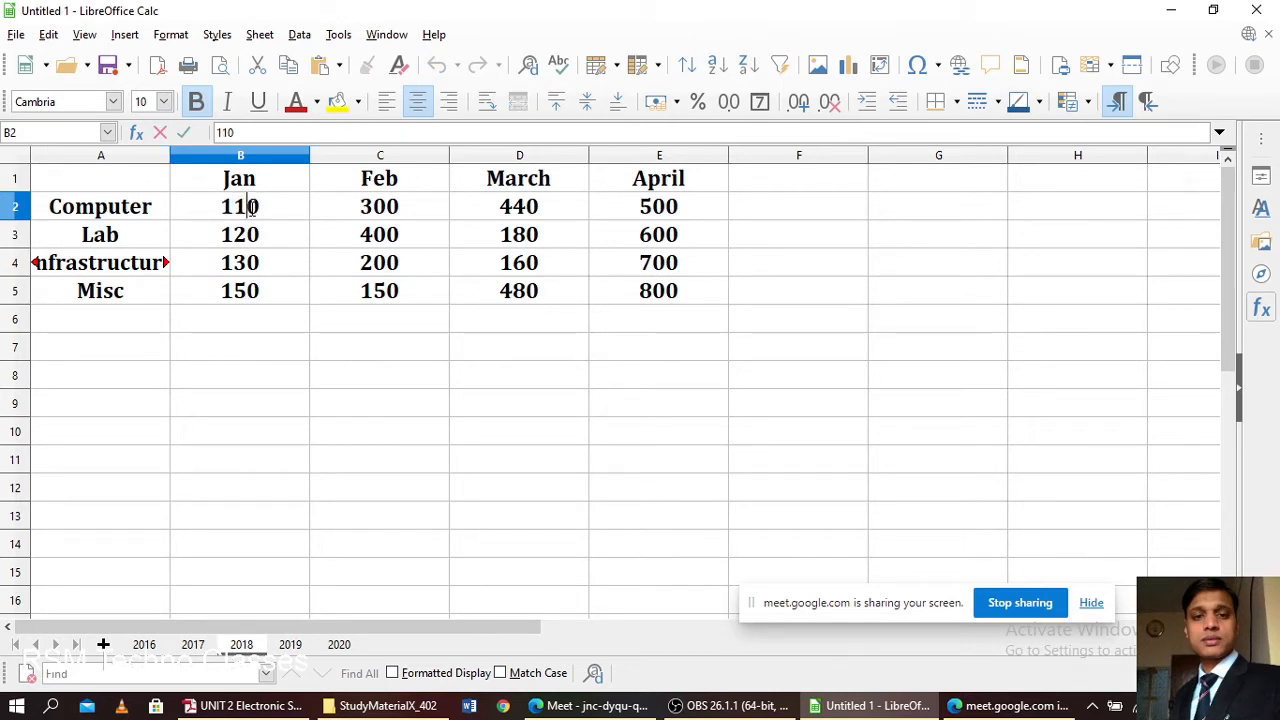
click(248, 245)
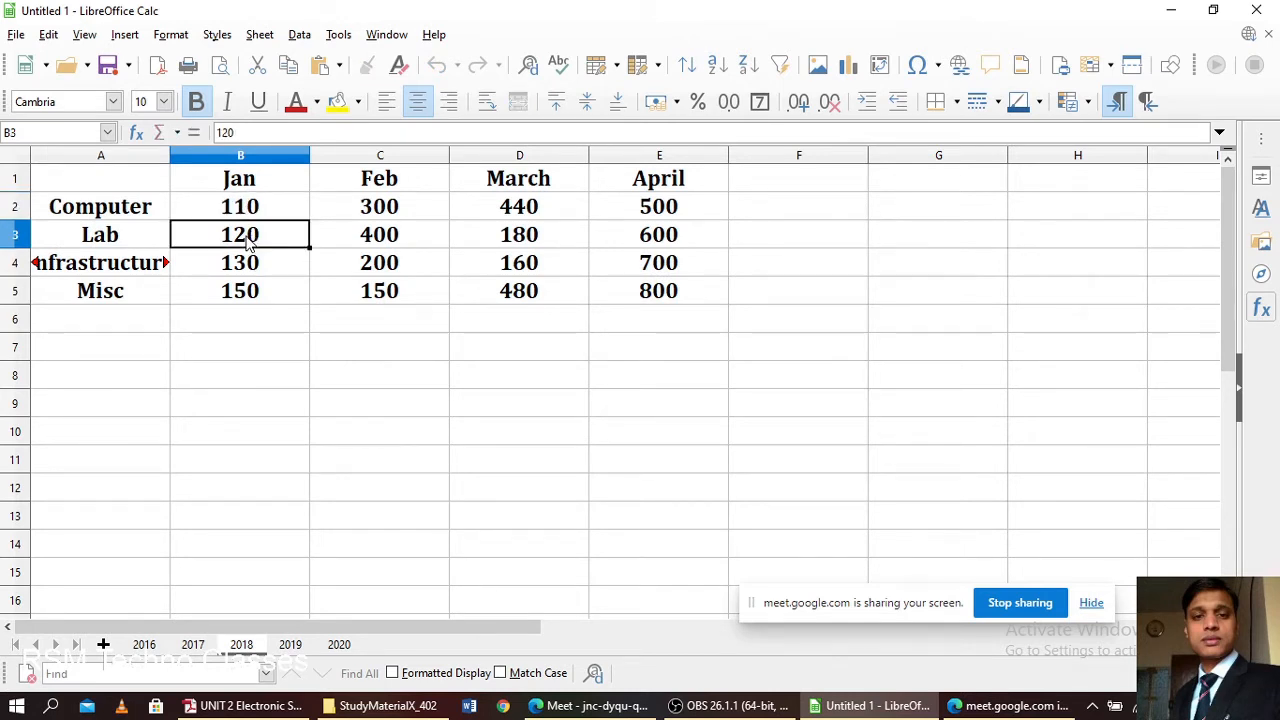
double_click(247, 240)
key(BackSpace)
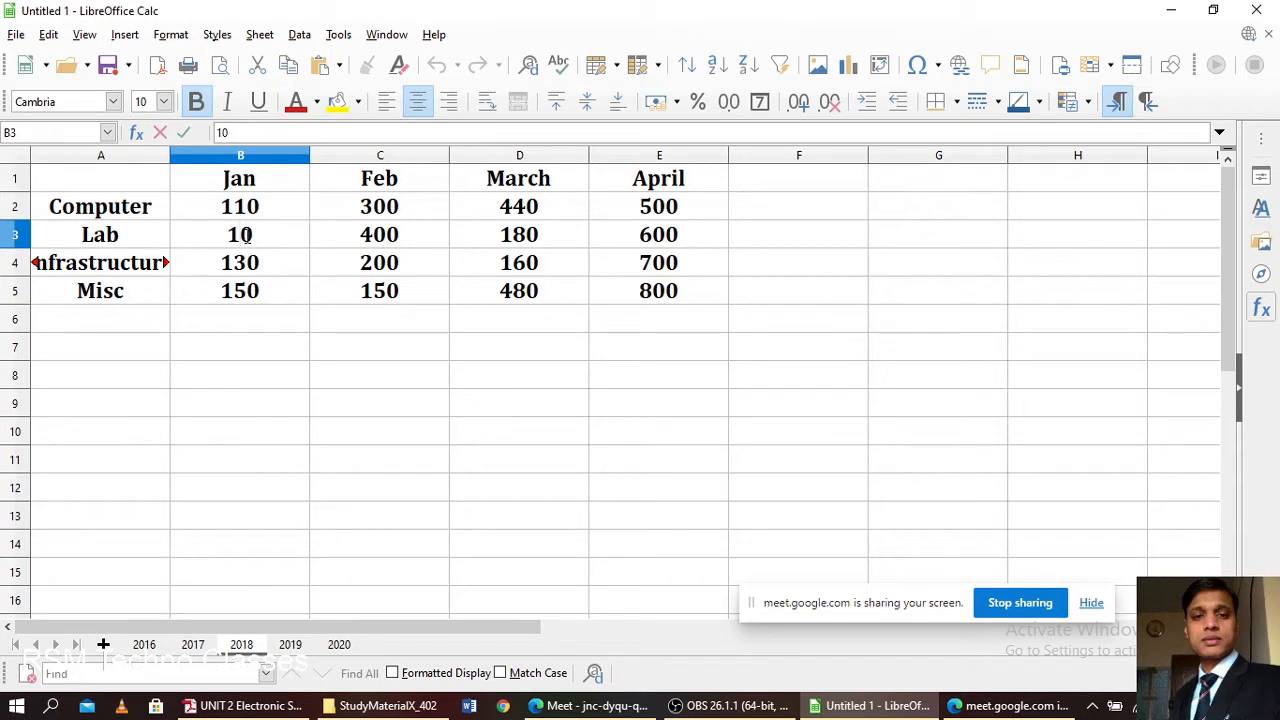
text(9)
- Change the January expenses on the 2018 sheet to 160 for Infrastructure and 170 for Misc
double_click(247, 263)
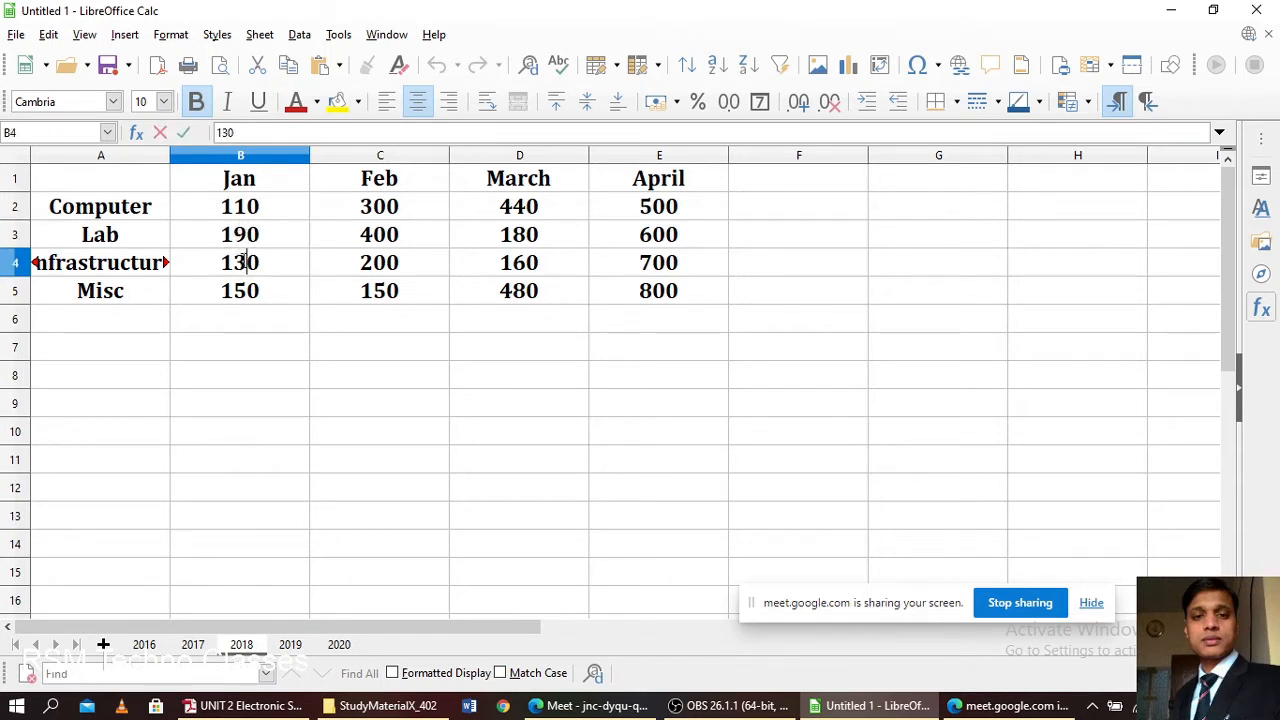
key(BackSpace)
text(6)
double_click(245, 293)
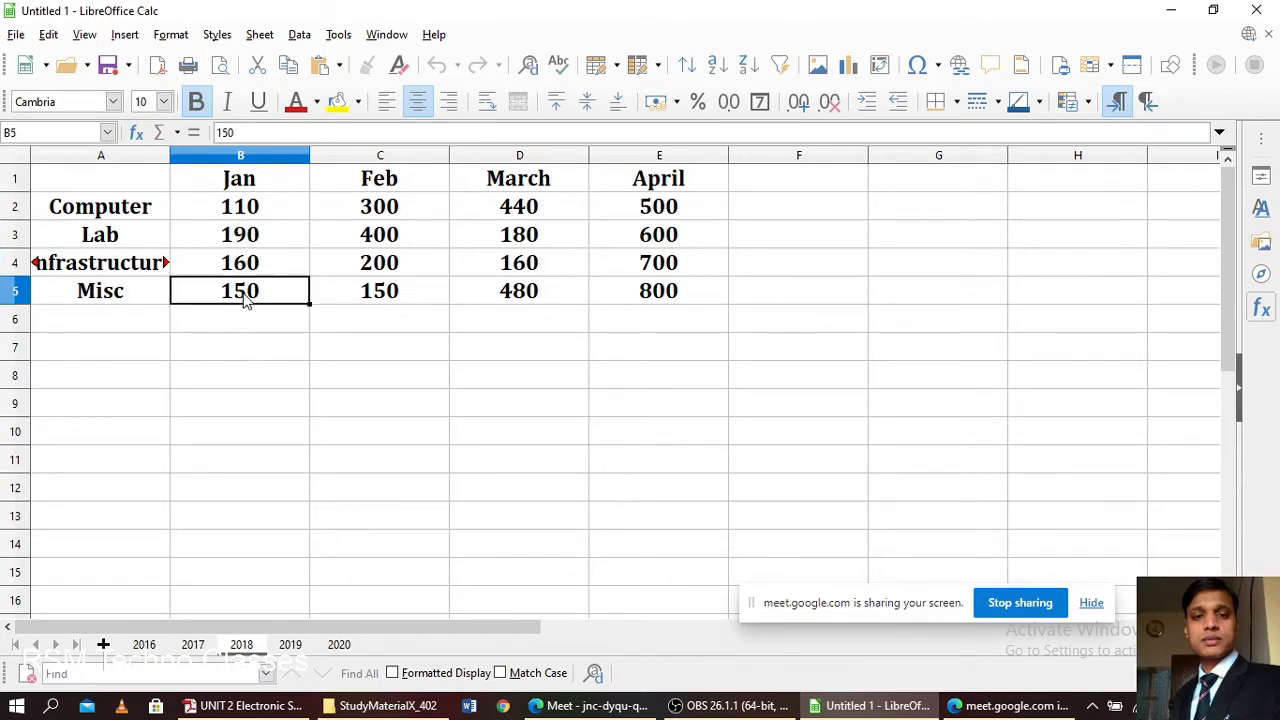
key(BackSpace)
text(7)
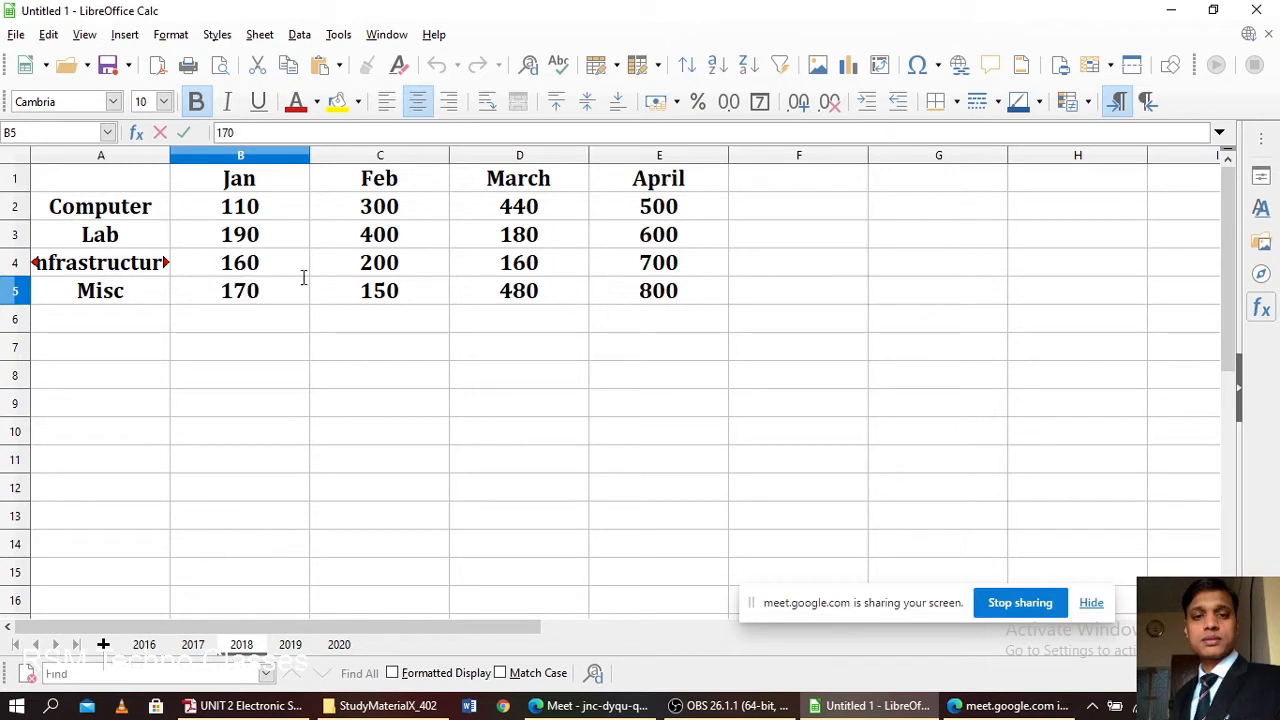
click(351, 305)
- Change the February expenses on the 2018 sheet to 200 for Computer, 100 for Lab and 150 for Infrastructure
double_click(386, 206)
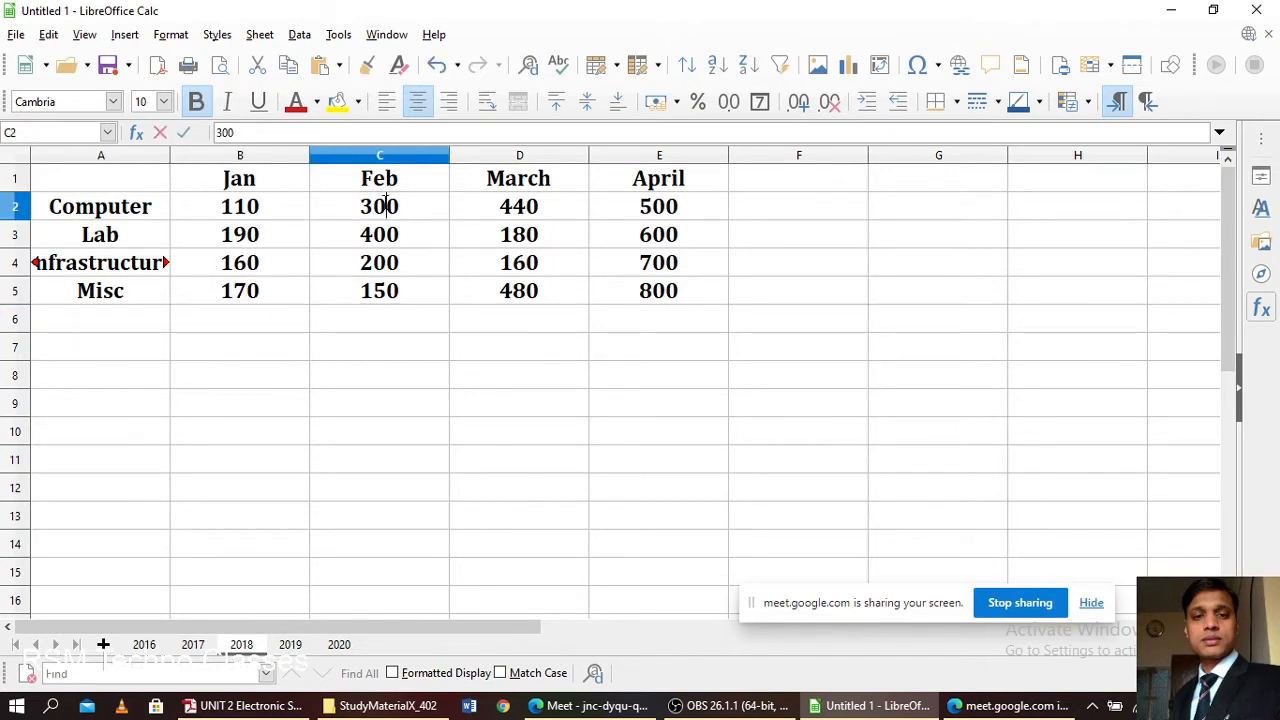
key(BackSpace)
key(BackSpace)
text(2)
double_click(372, 232)
key(BackSpace)
text(1)
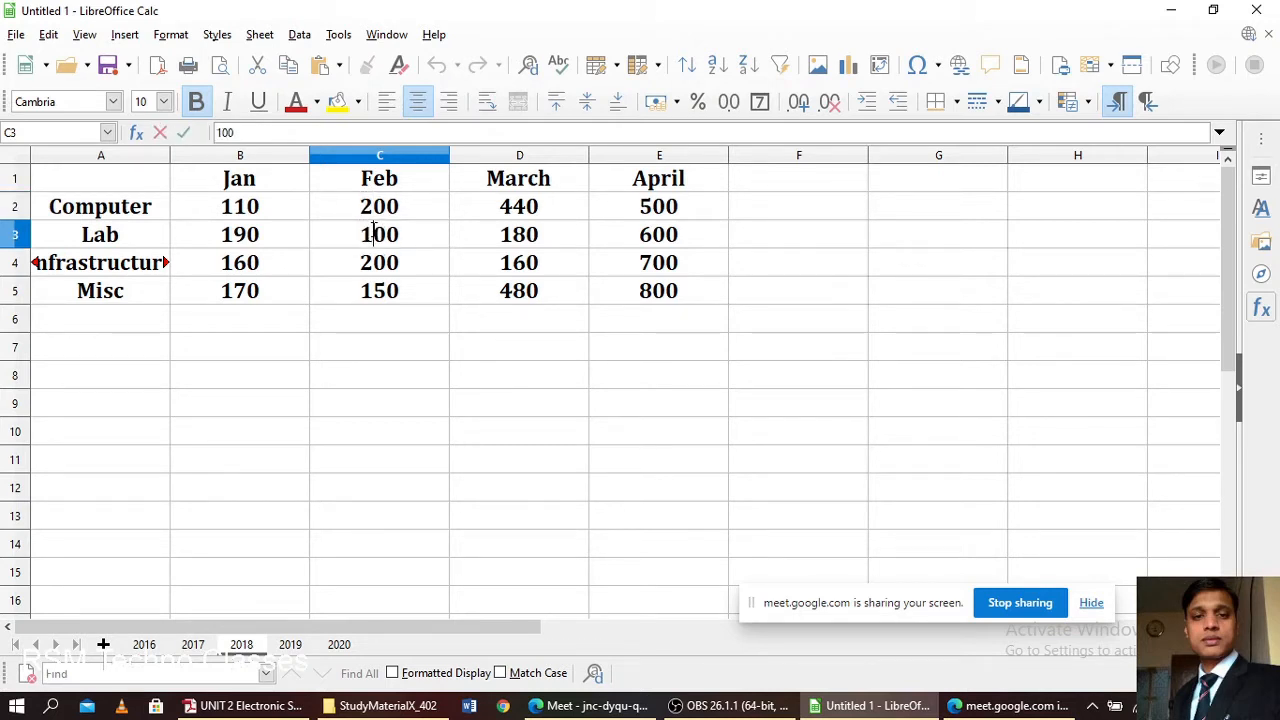
double_click(376, 262)
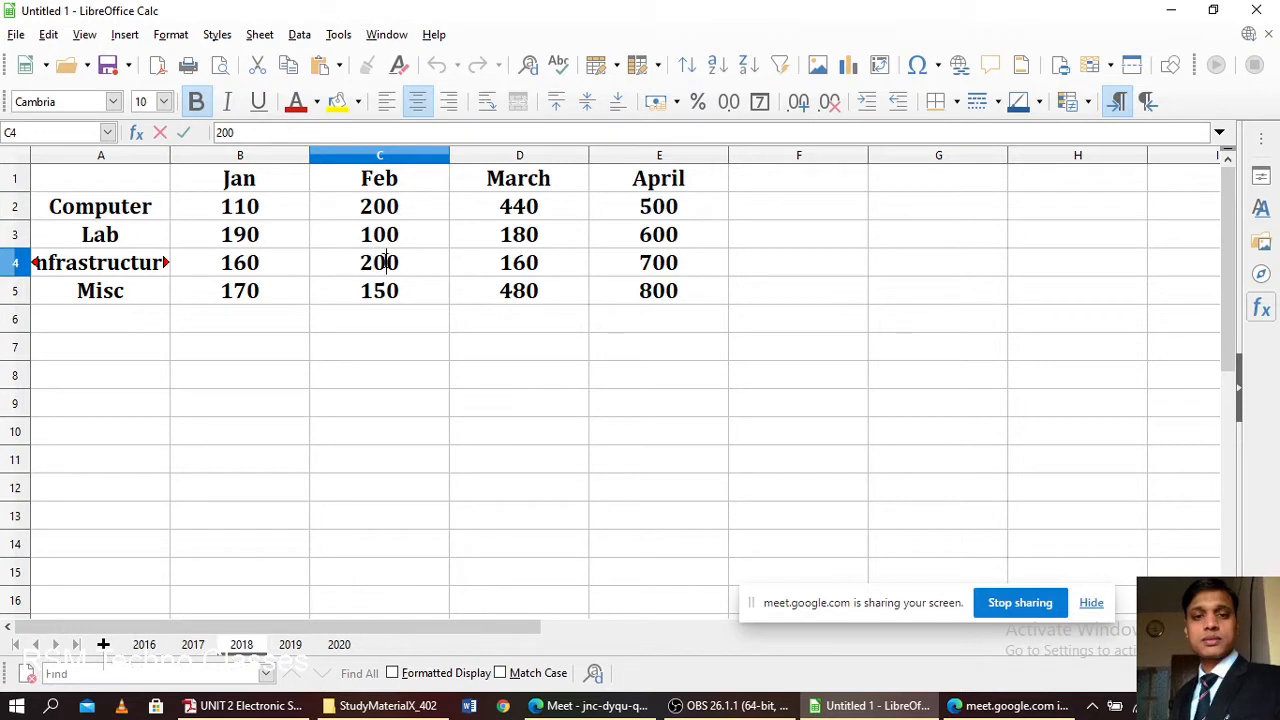
key(BackSpace)
key(BackSpace)
text(150)
click(489, 291)
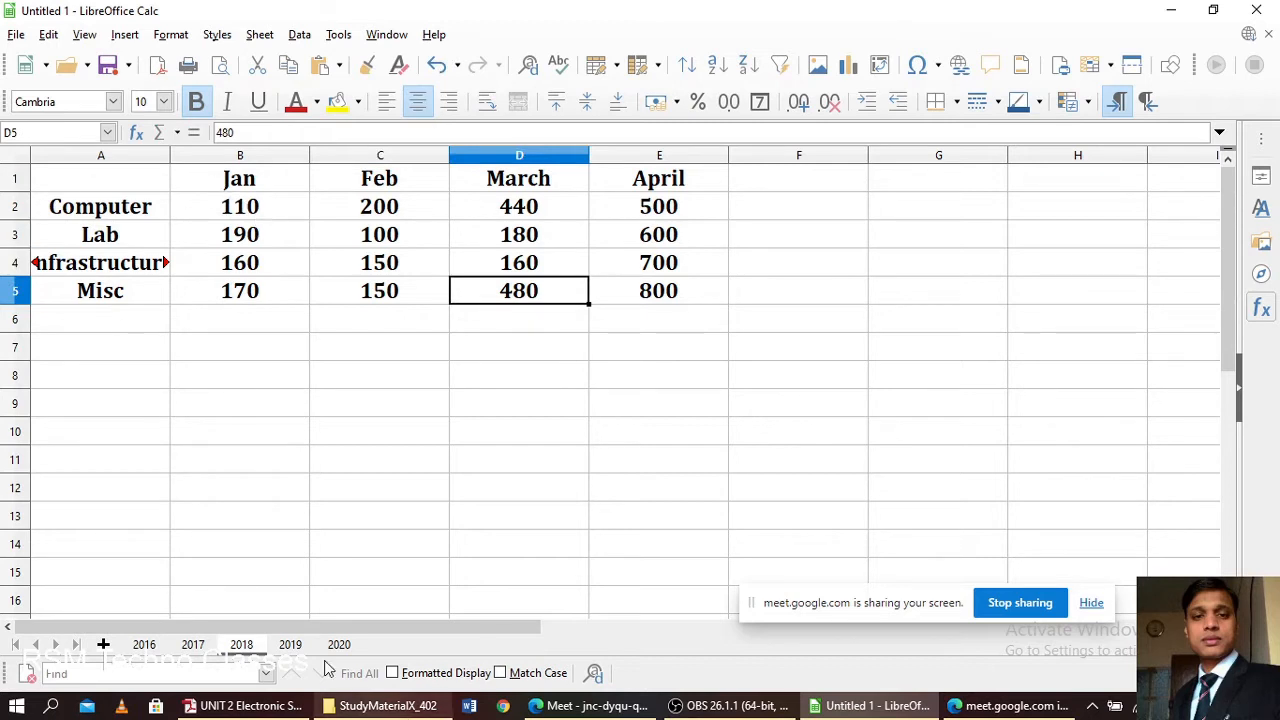
- Copy the expense table A1:E5 from the 2017 sheet to A1 of the 2019 and 2020 sheets, overwriting the existing data on 2019
click(200, 646)
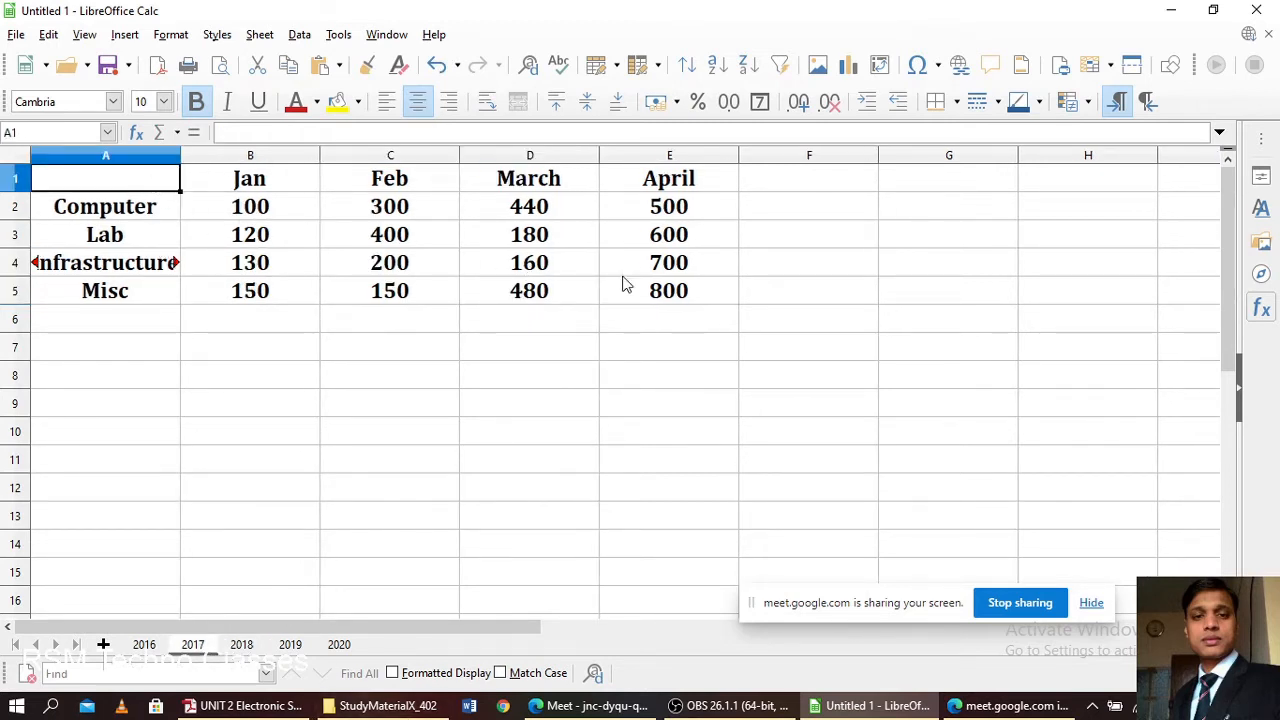
shift+click(684, 296)
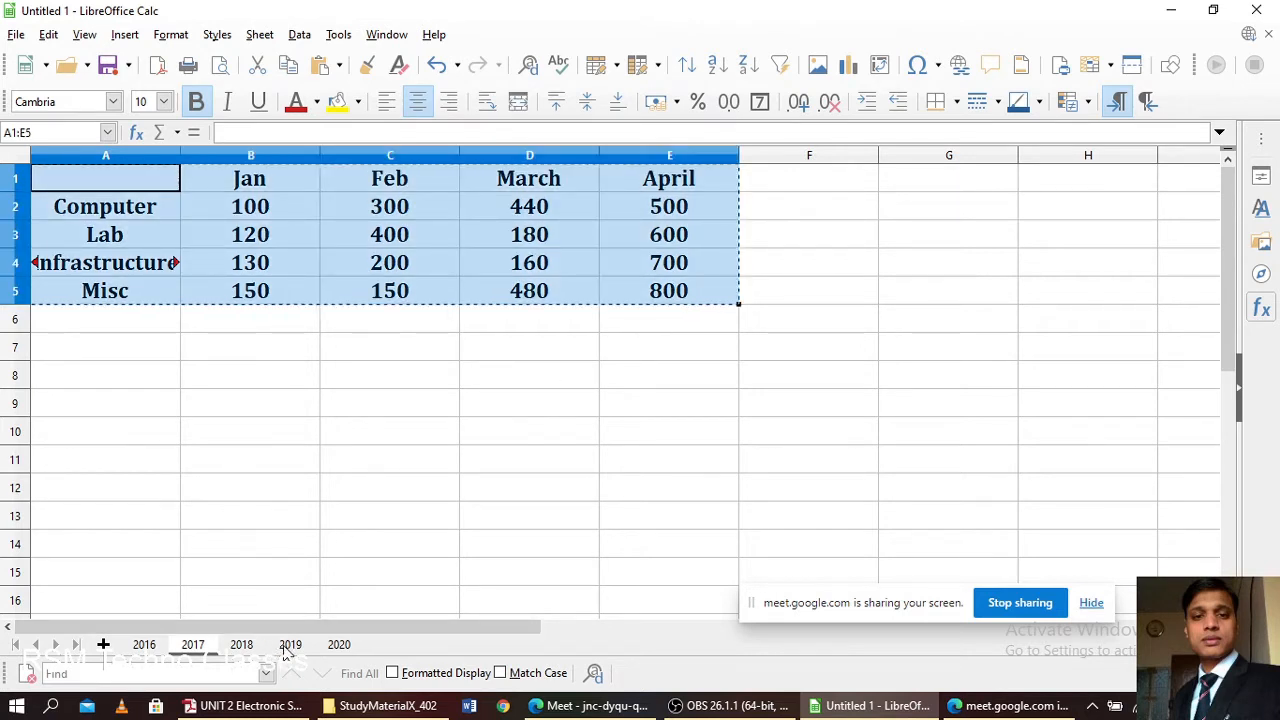
click(289, 645)
key(ctrl+v)
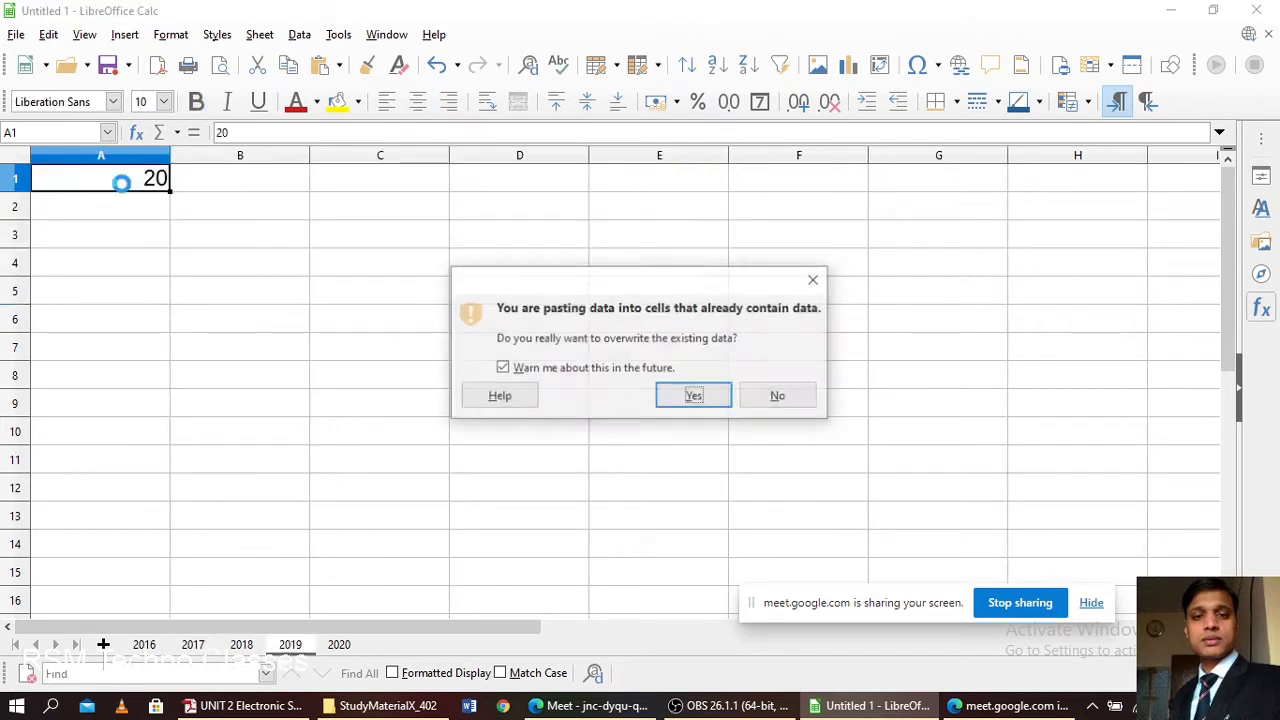
click(776, 396)
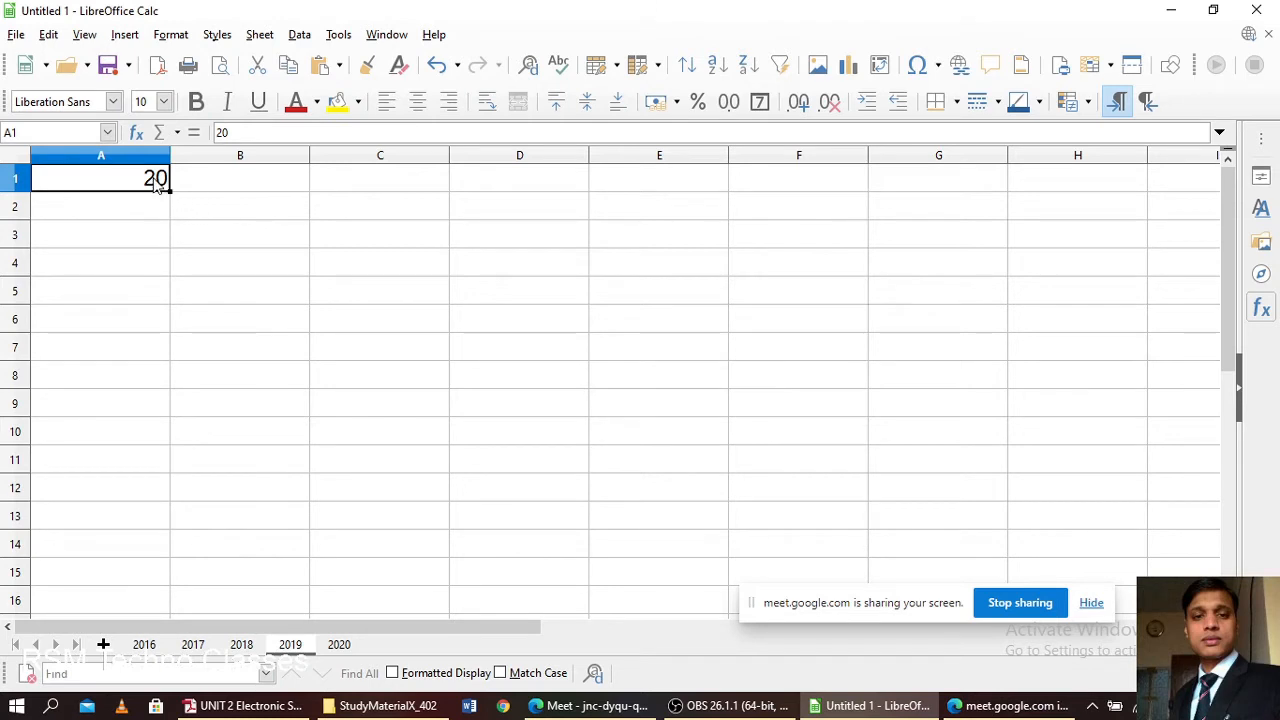
key(ctrl+v)
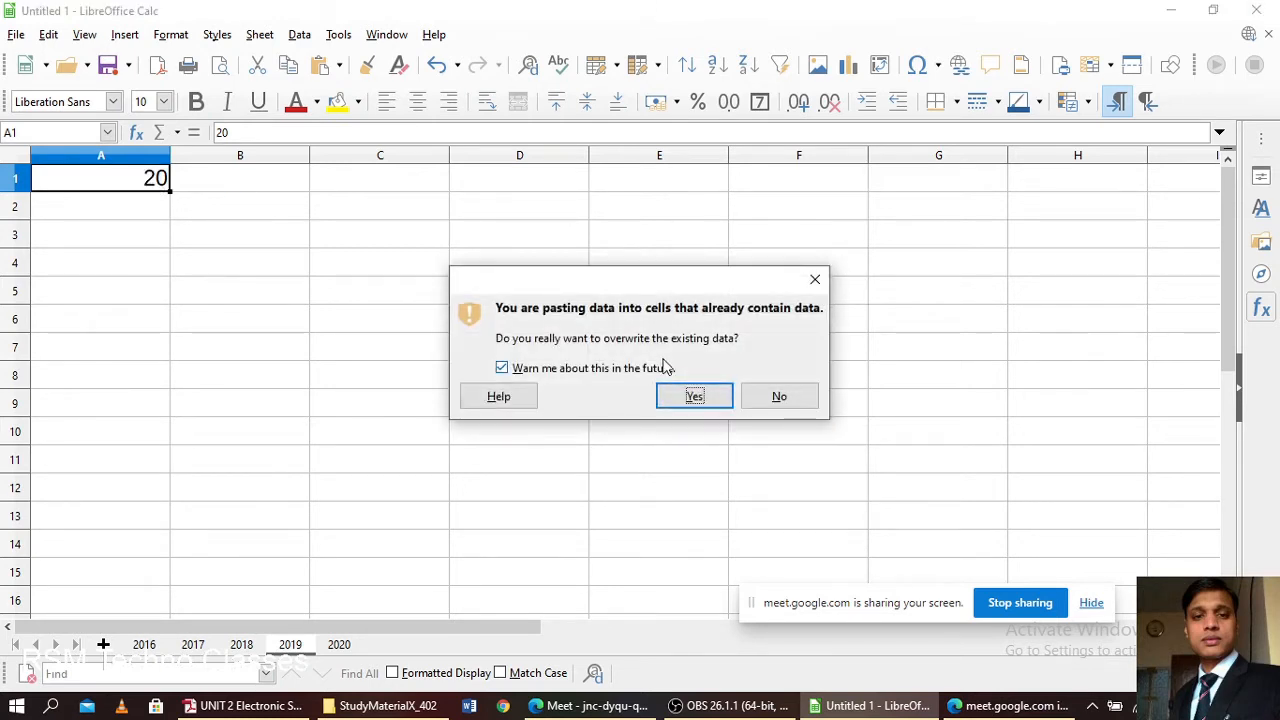
click(690, 398)
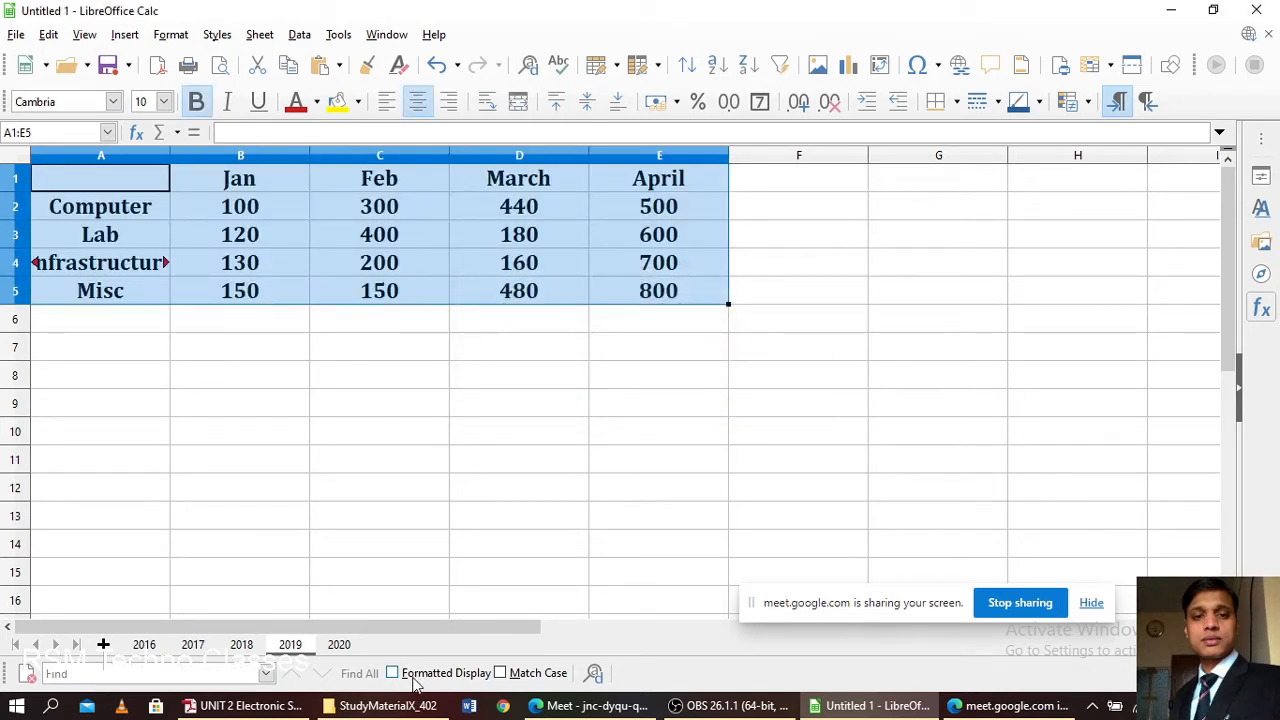
click(340, 645)
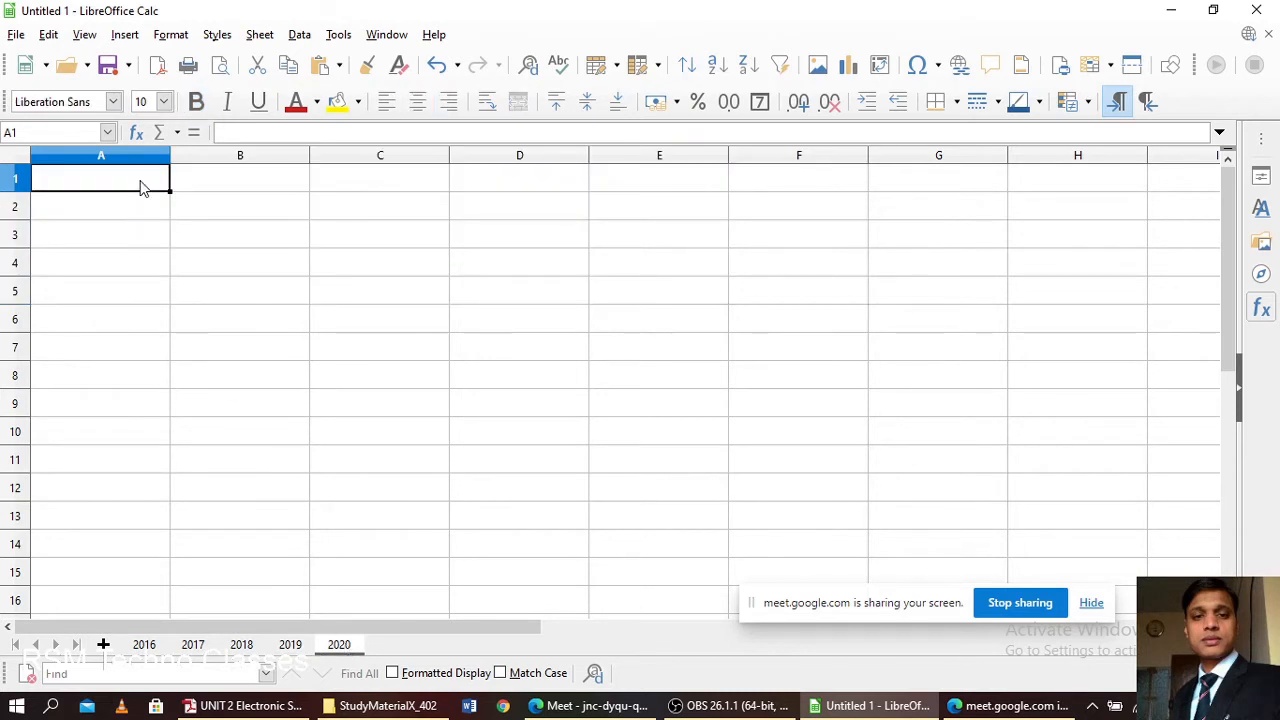
key(ctrl+v)
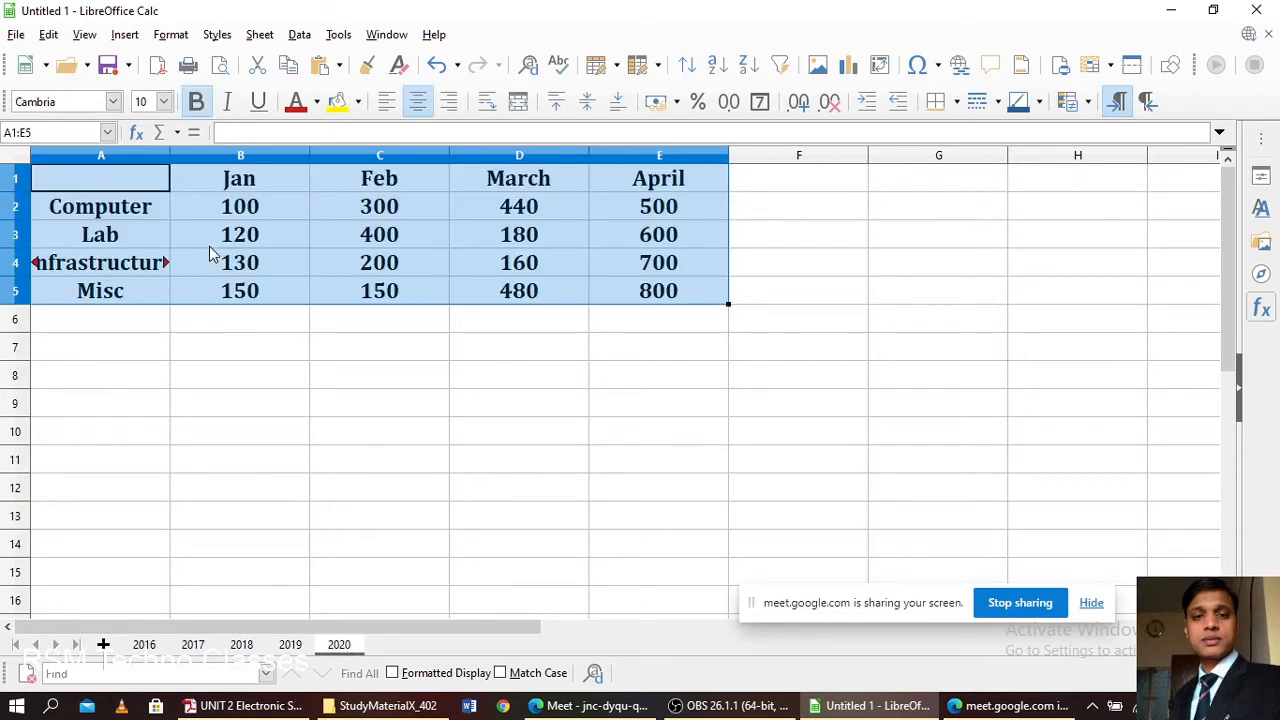
- Paste the expense table at A1 of a new sheet and delete everything in its value cells B2:E5
click(103, 645)
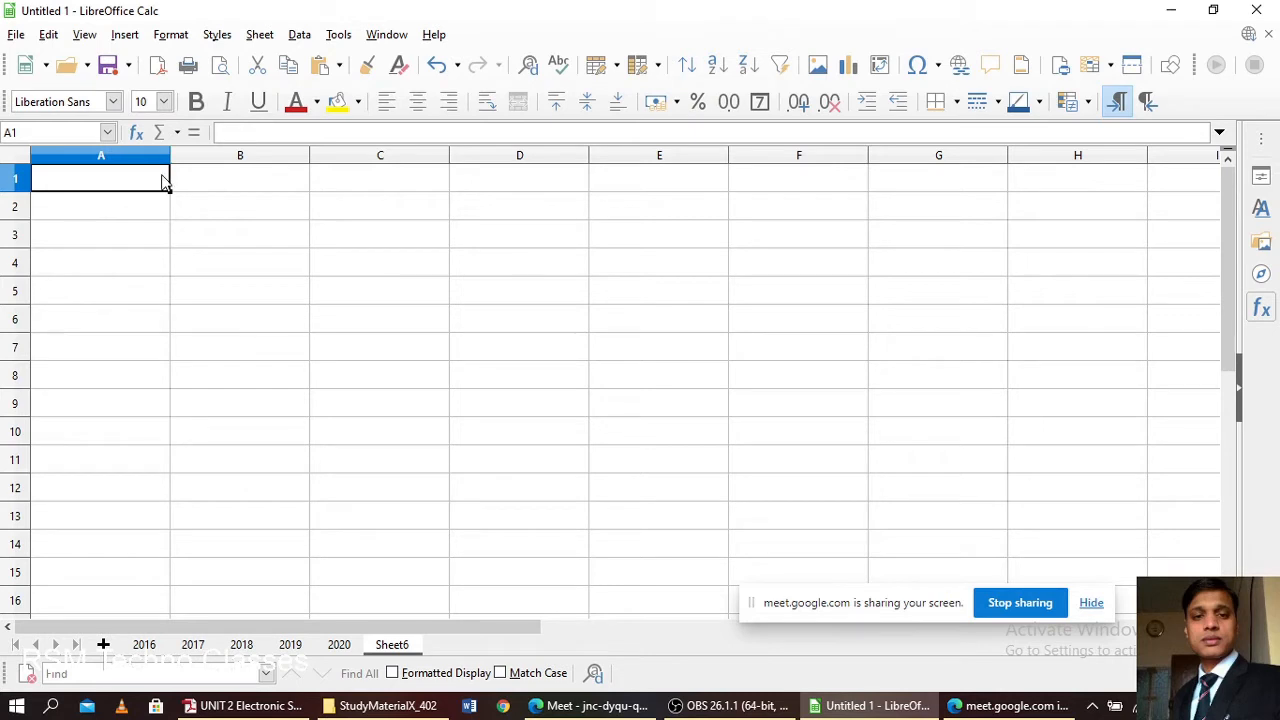
key(ctrl+v)
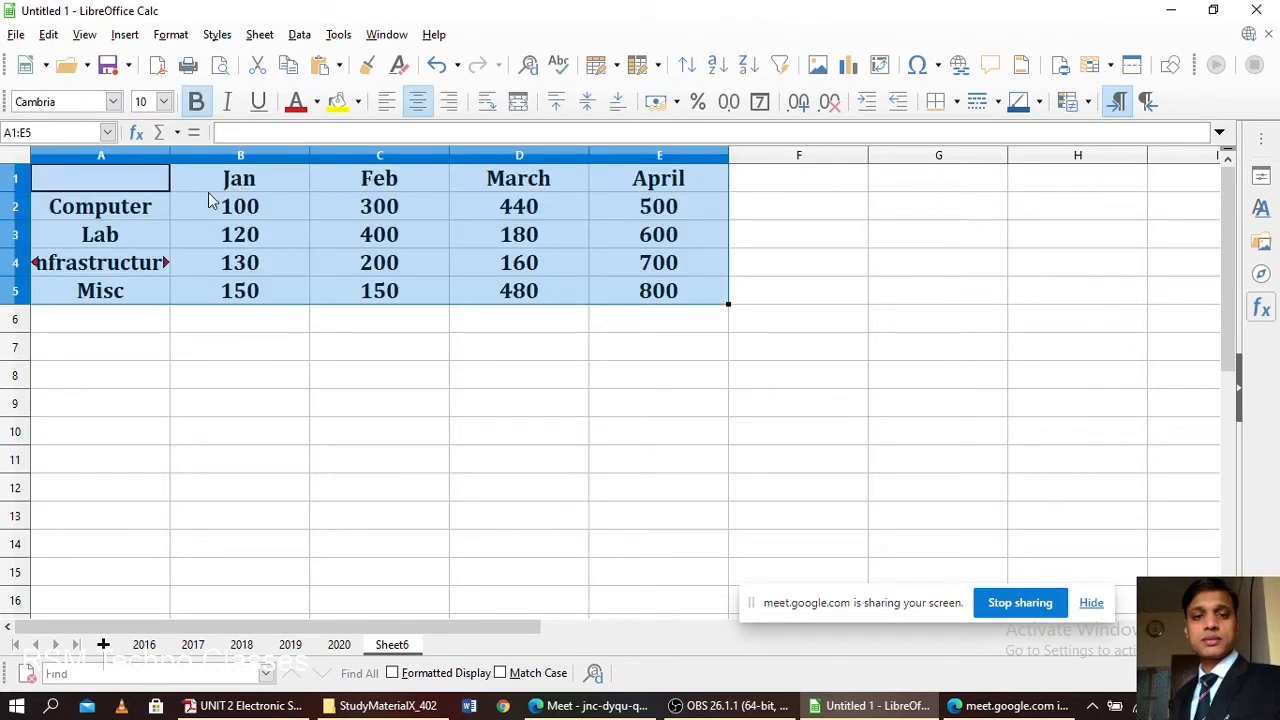
click(212, 204)
shift+click(680, 291)
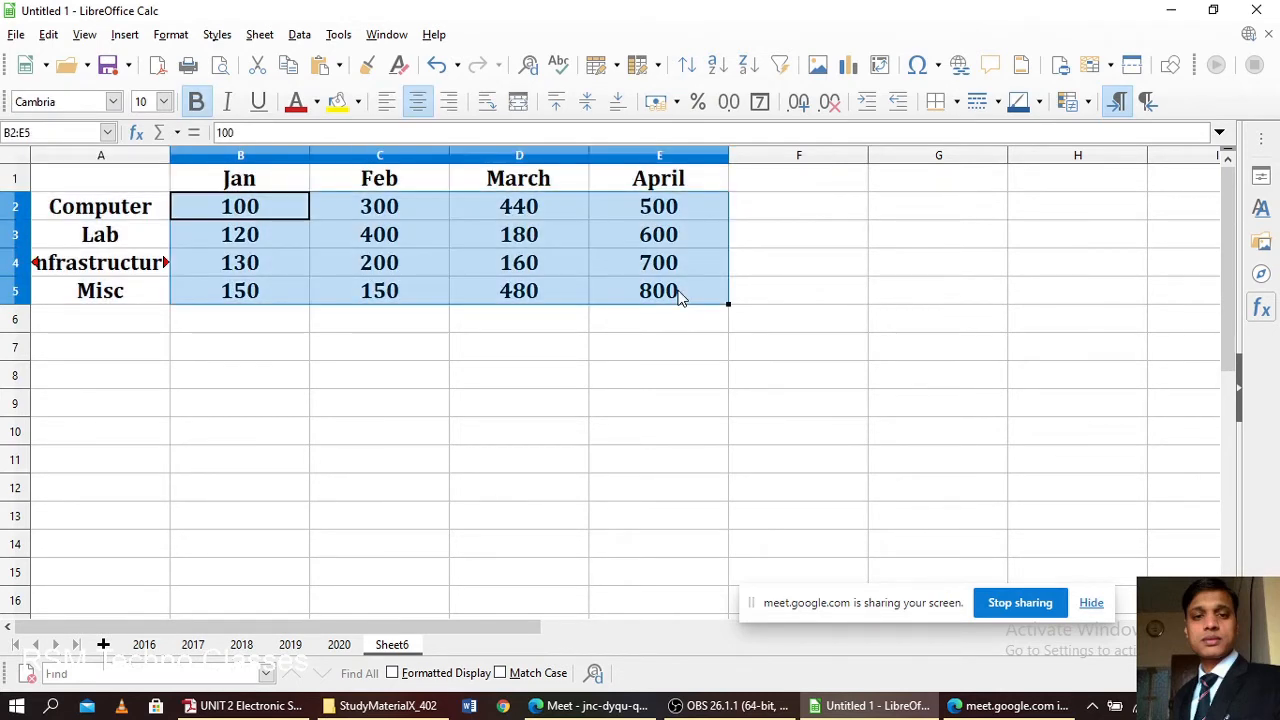
key(BackSpace)
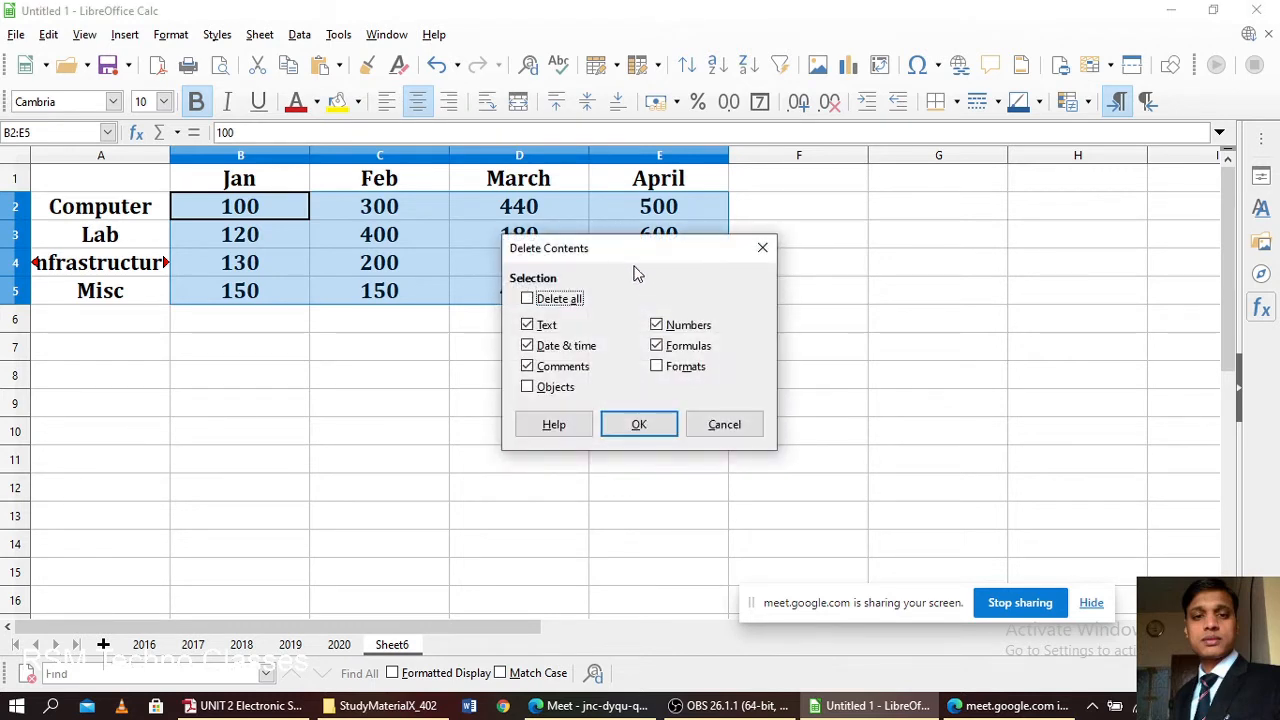
click(528, 299)
click(640, 425)
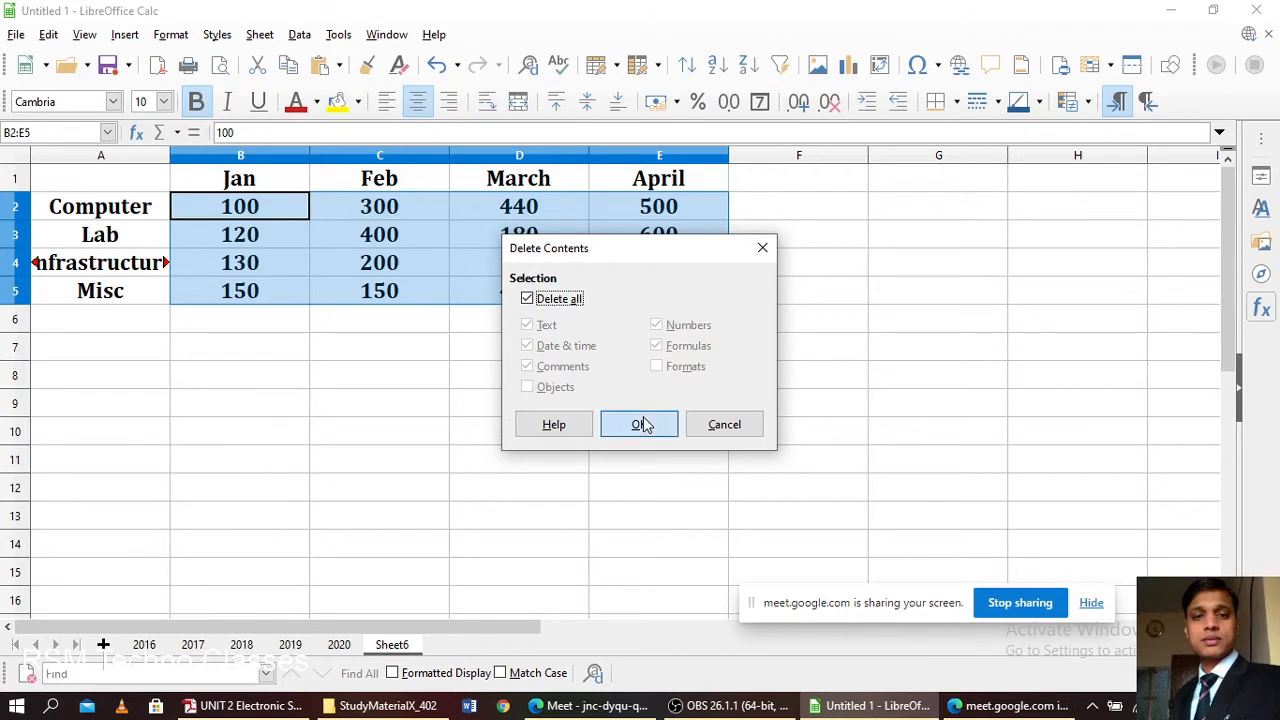
click(269, 264)
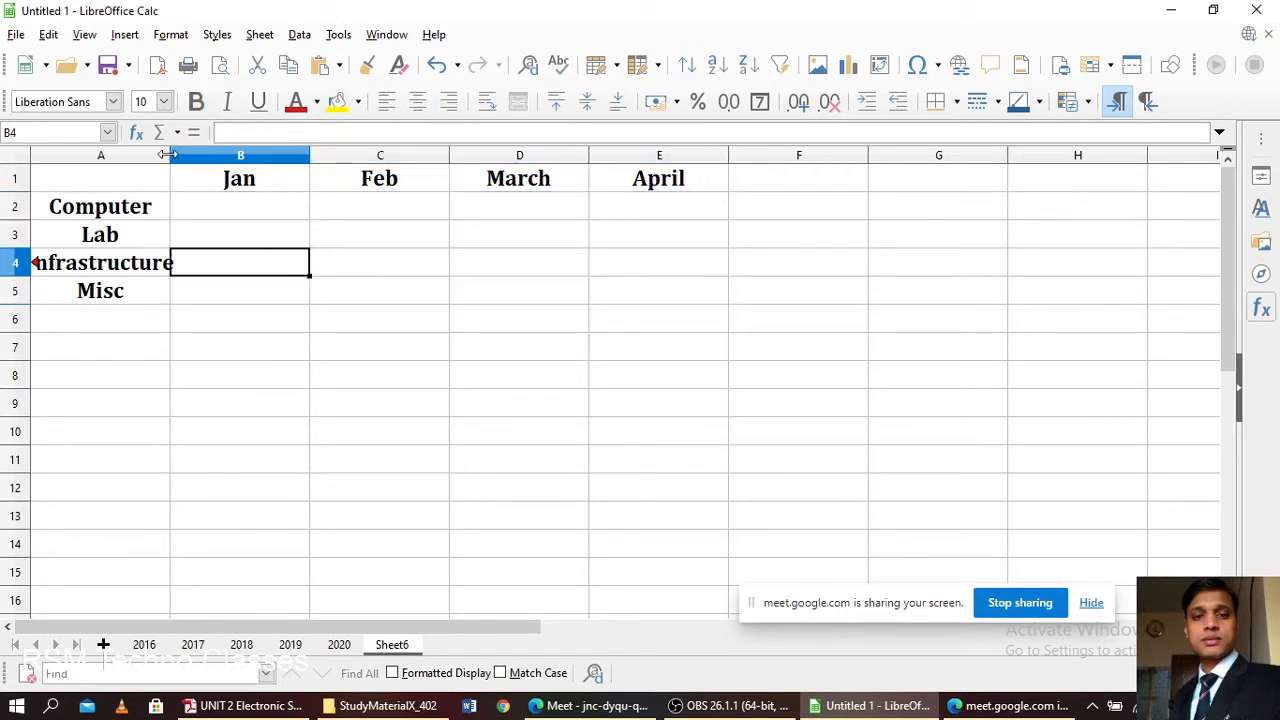
- Widen column A to fit the Infrastructure label and rename the new sheet as Consolidated Sheet
drag(170, 155, 190, 155)
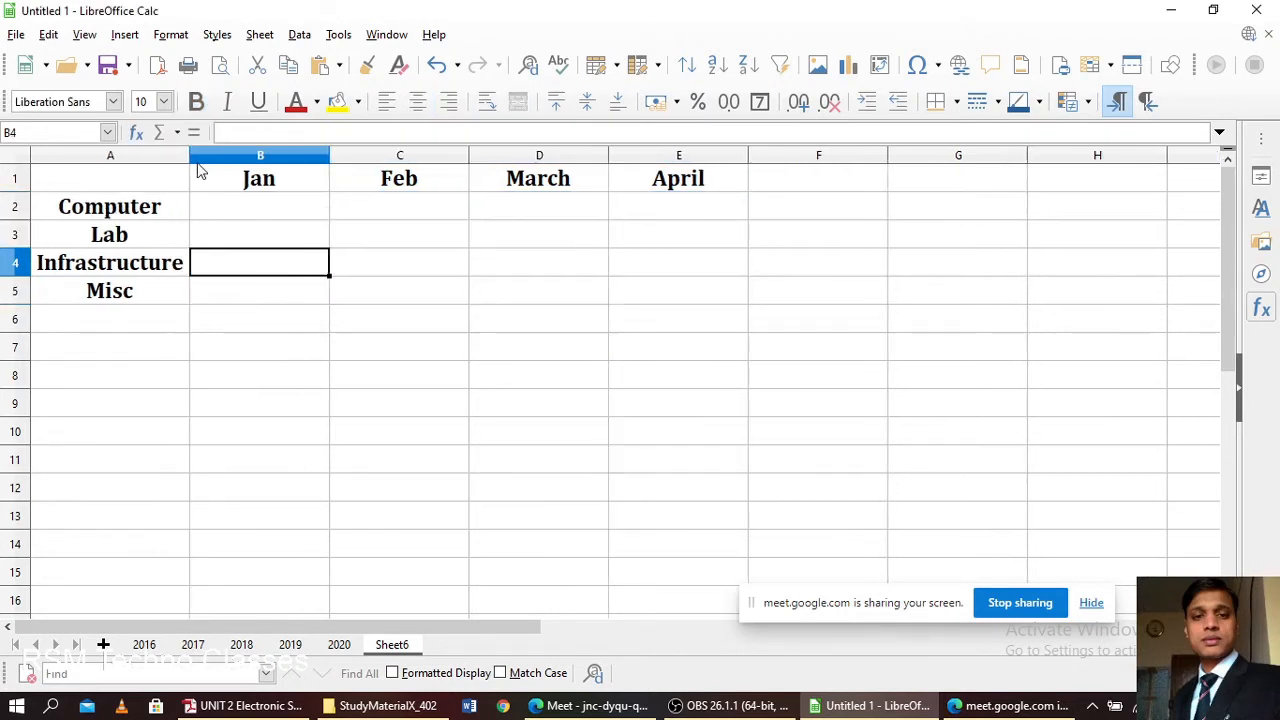
double_click(393, 644)
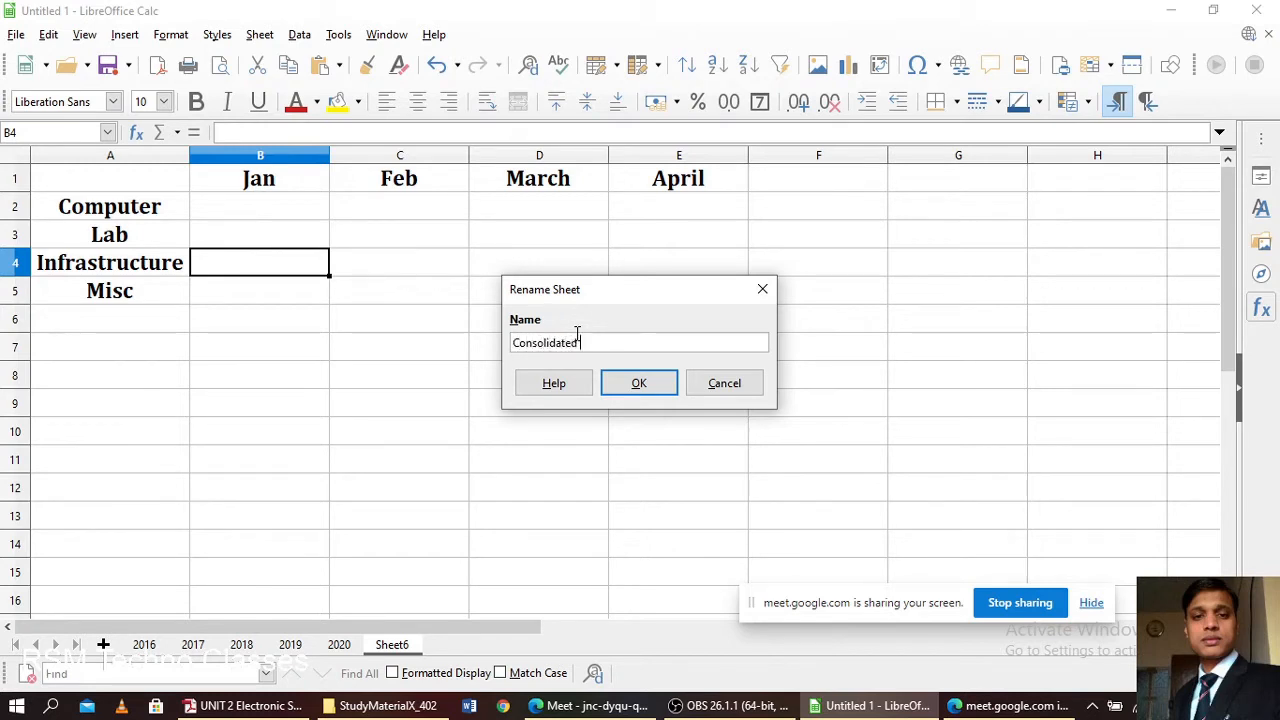
text(ty)
click(650, 392)
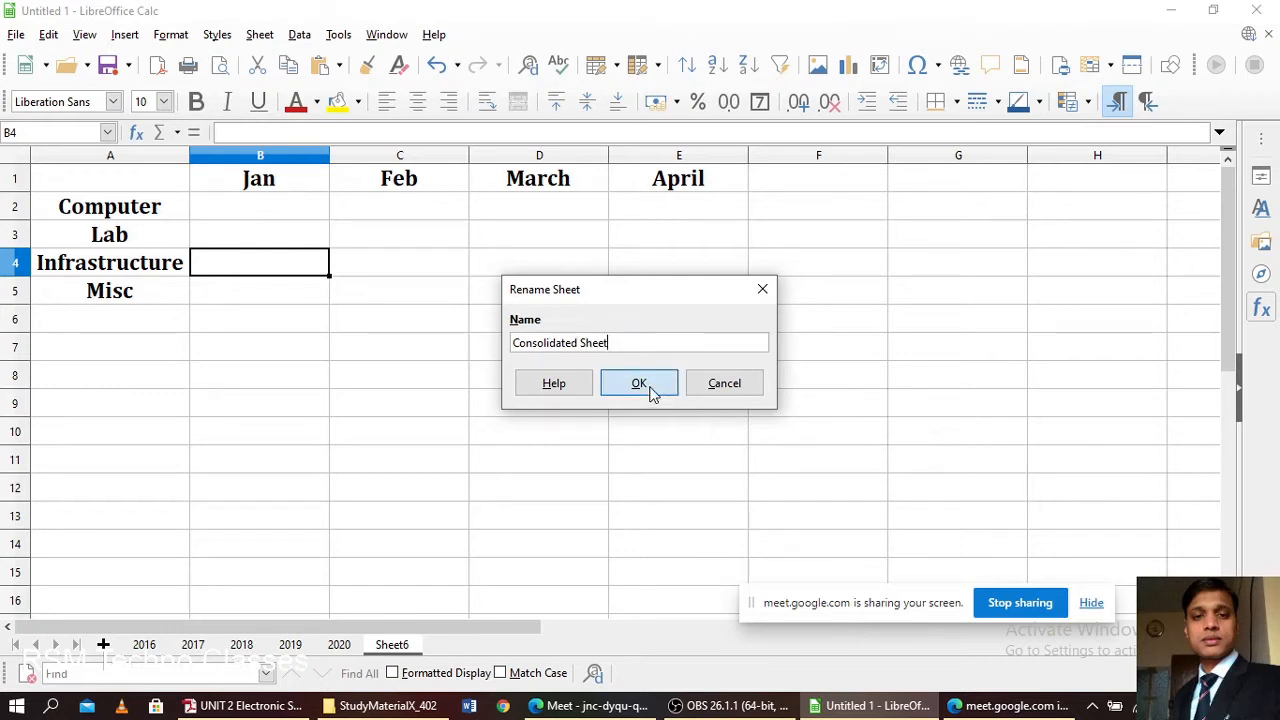
- Start a Consolidate operation with results going to B2 of the Consolidated Sheet and add B2:E5 of the 2016 sheet as a consolidation range
click(237, 215)
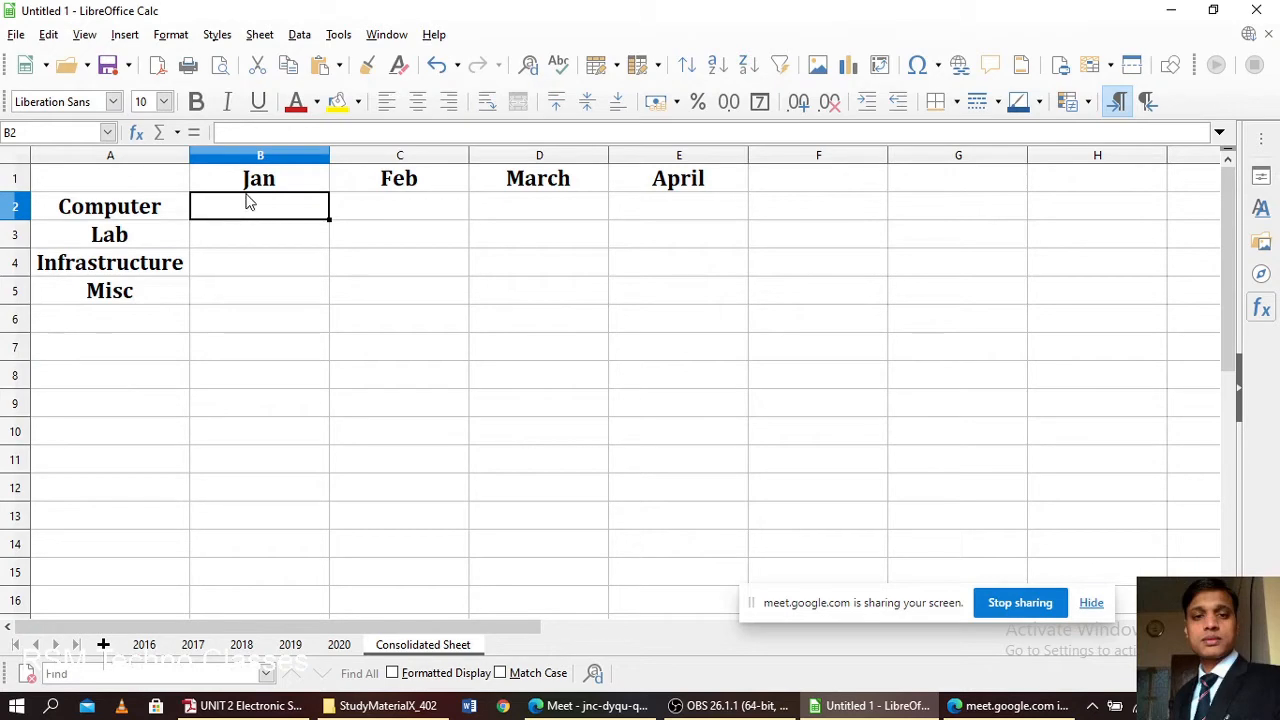
click(300, 35)
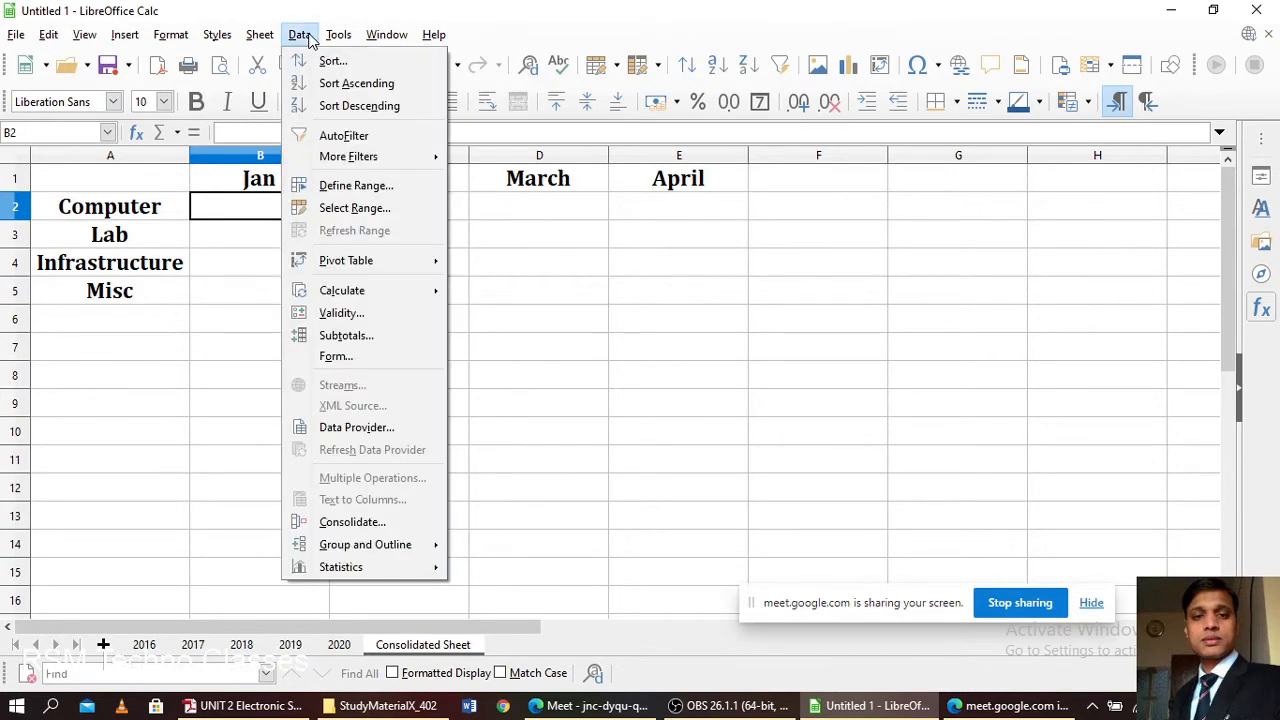
click(352, 522)
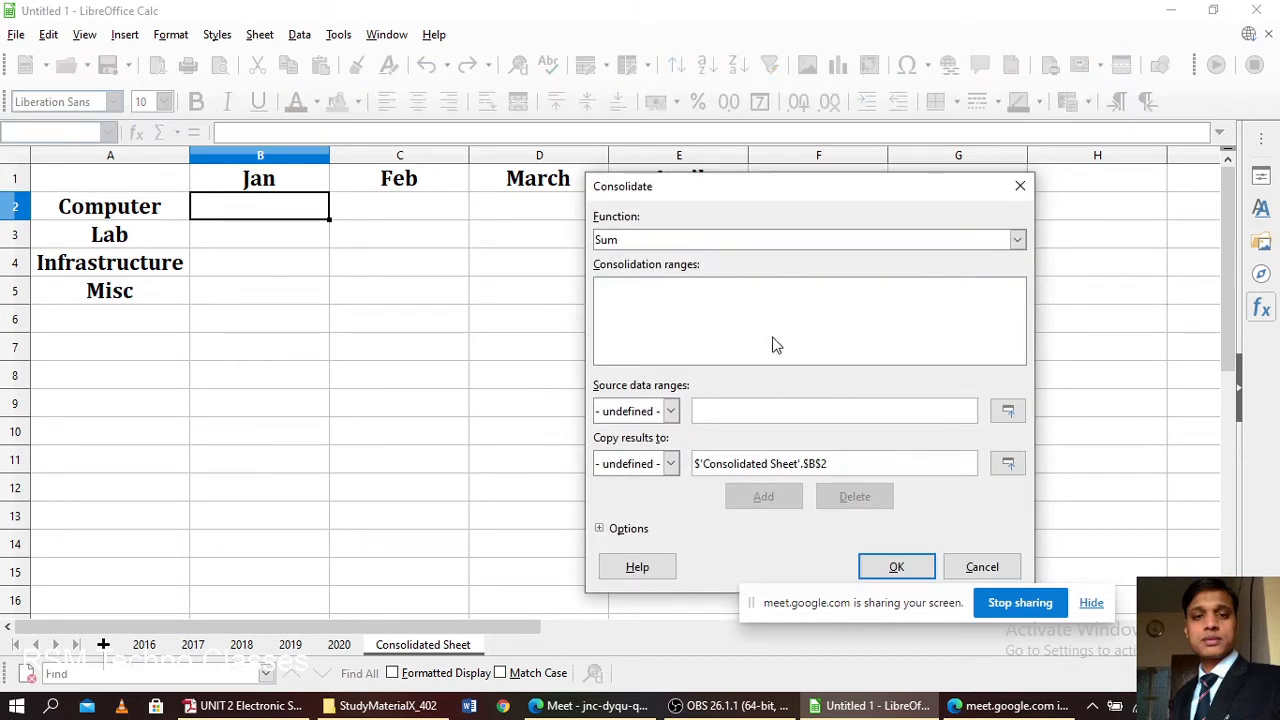
click(1006, 414)
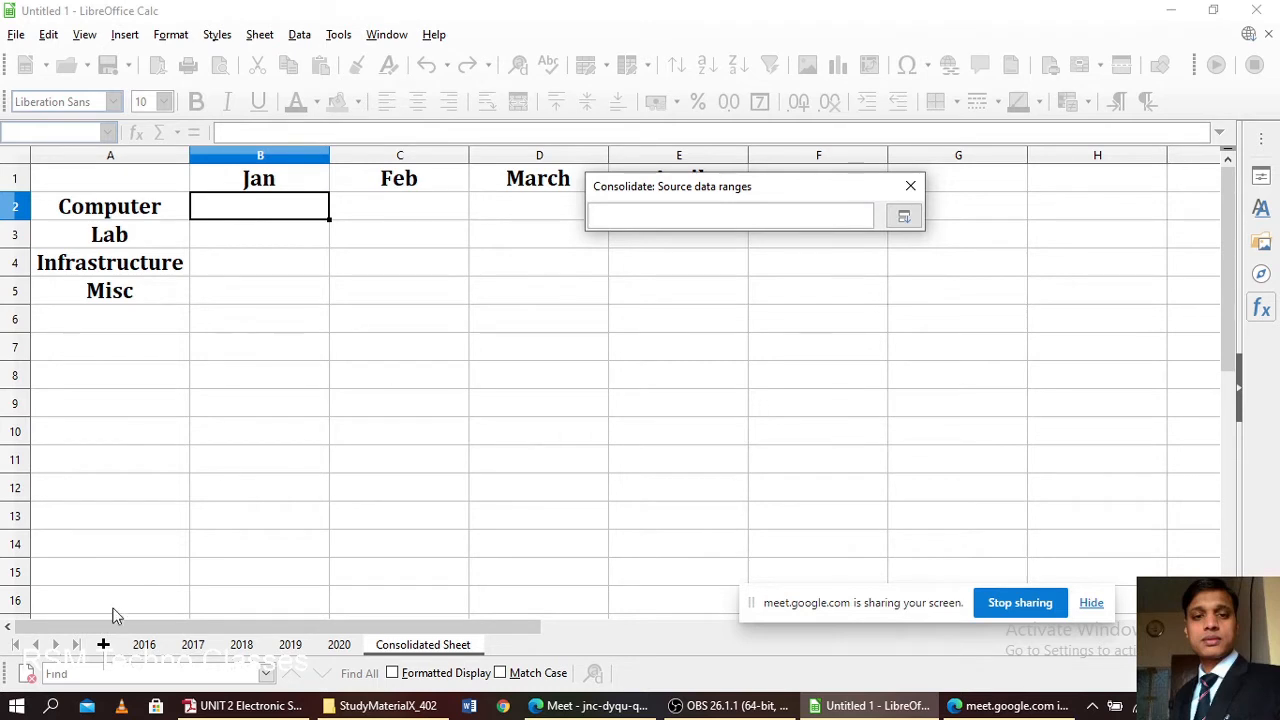
click(146, 648)
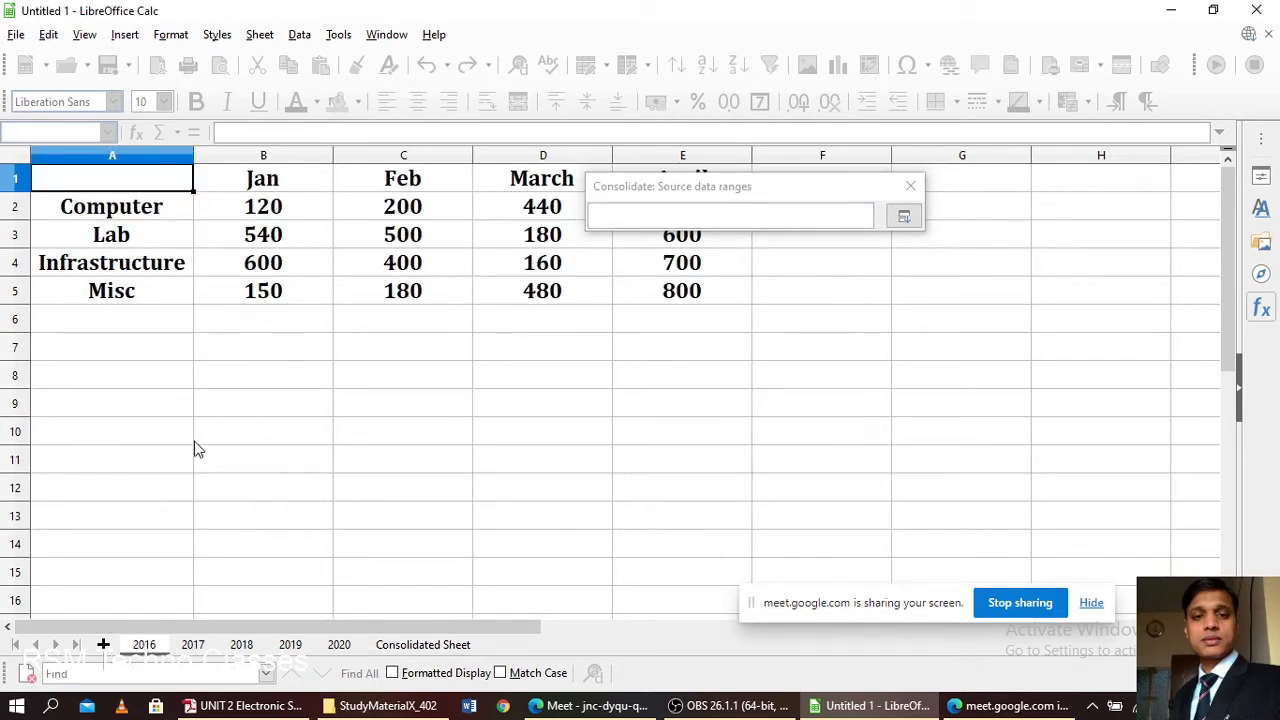
click(258, 208)
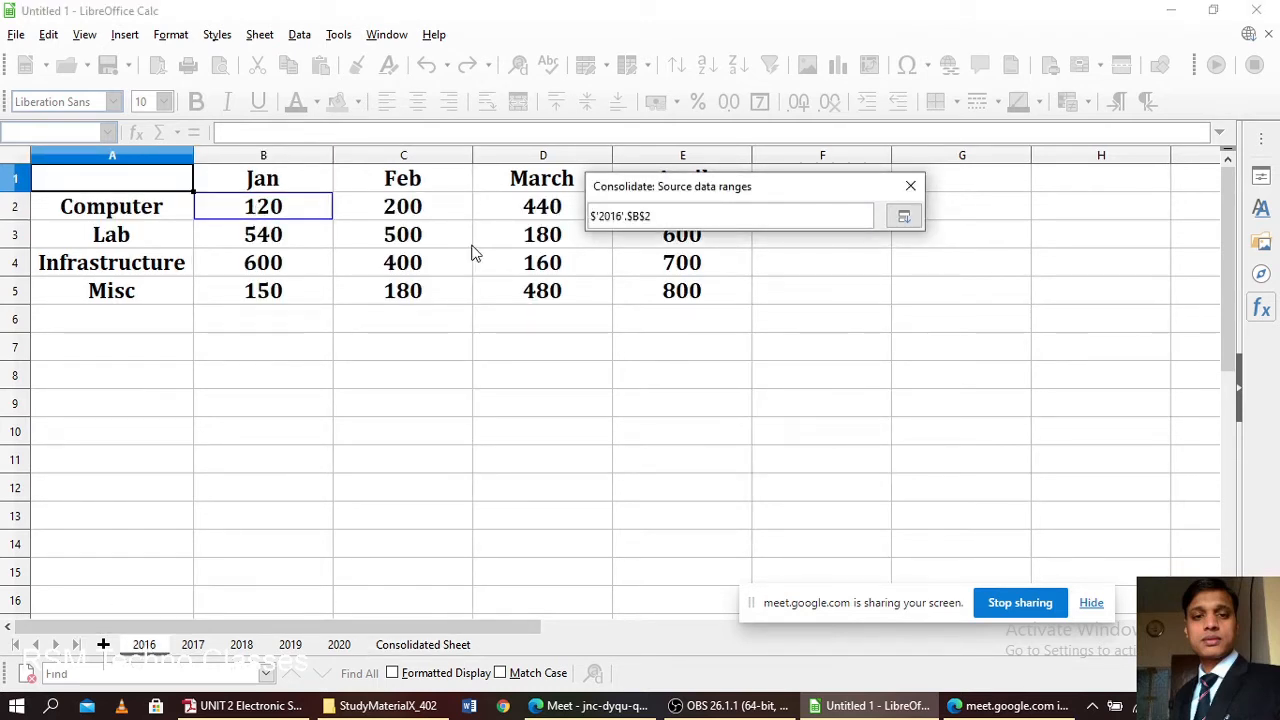
shift+click(675, 300)
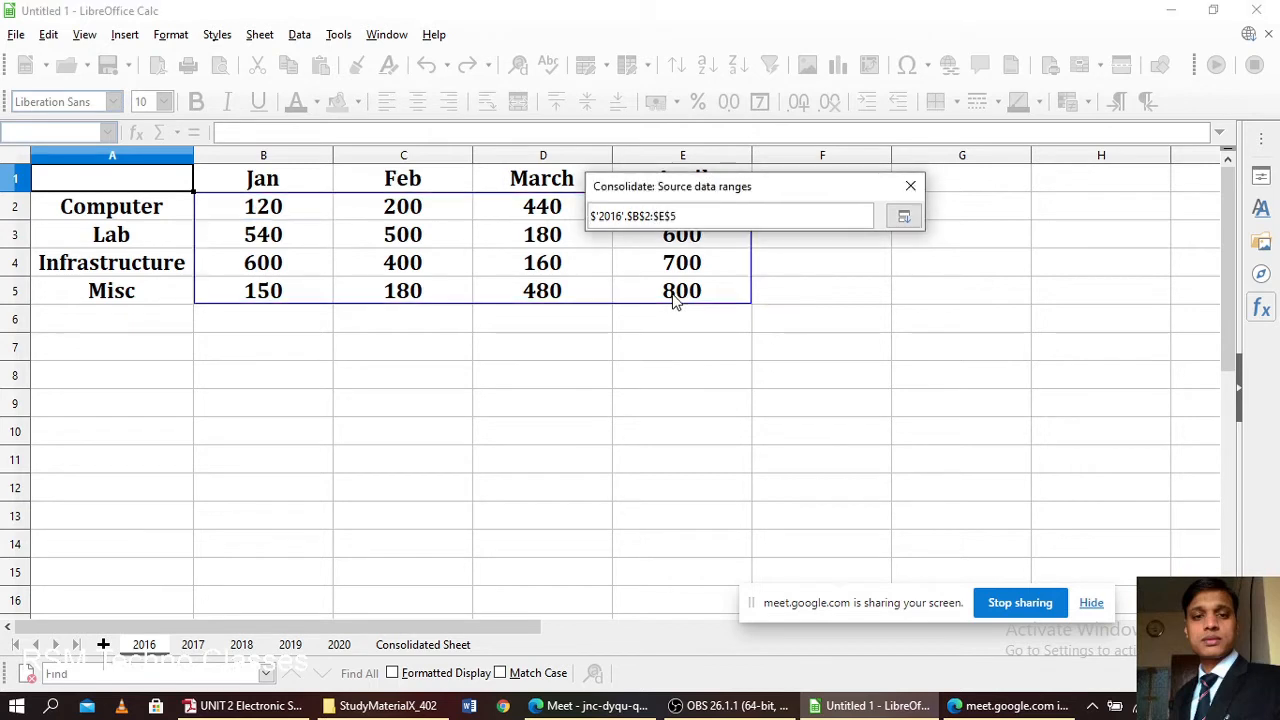
click(903, 219)
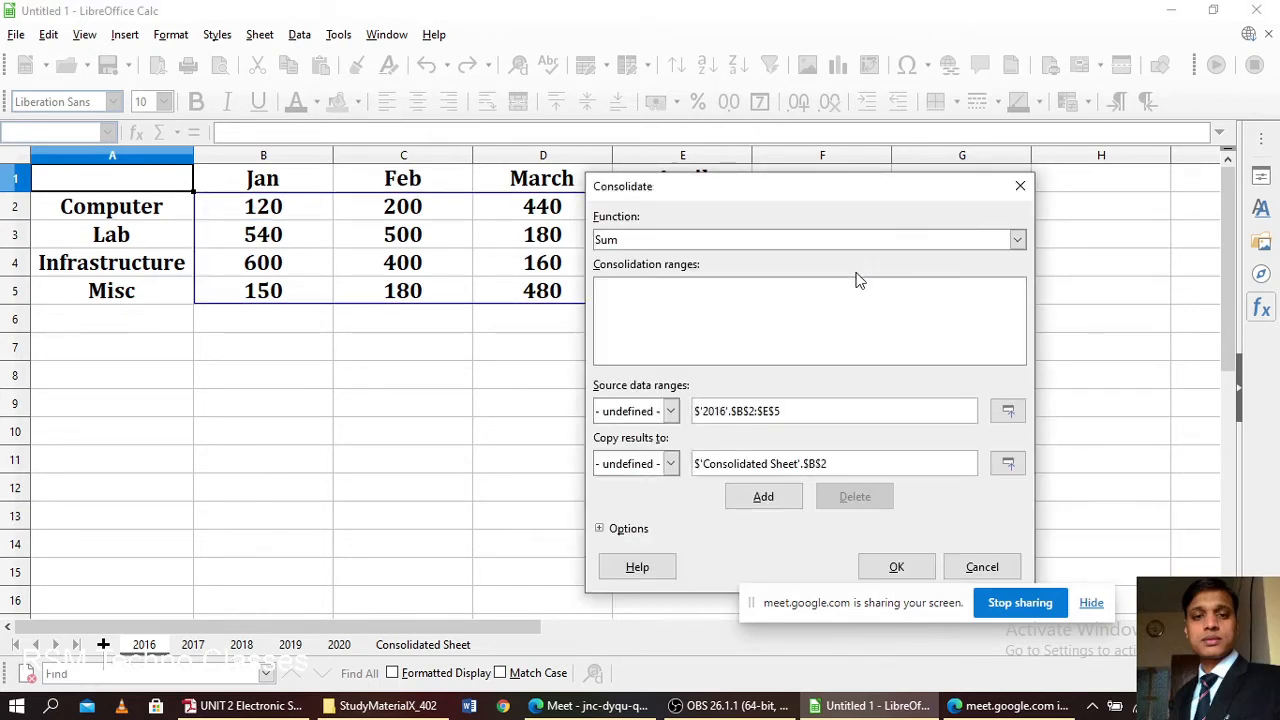
click(766, 497)
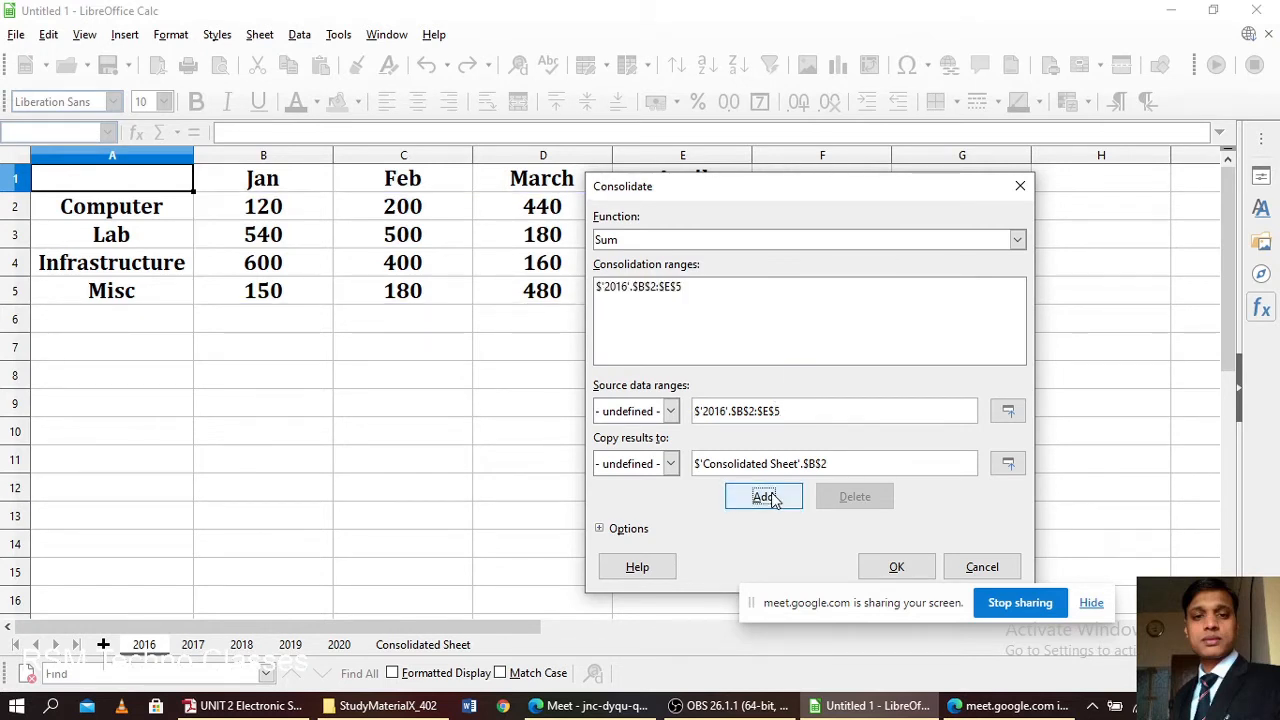
- Add the range B2:E5 of the 2017 sheet to the consolidation ranges
click(195, 645)
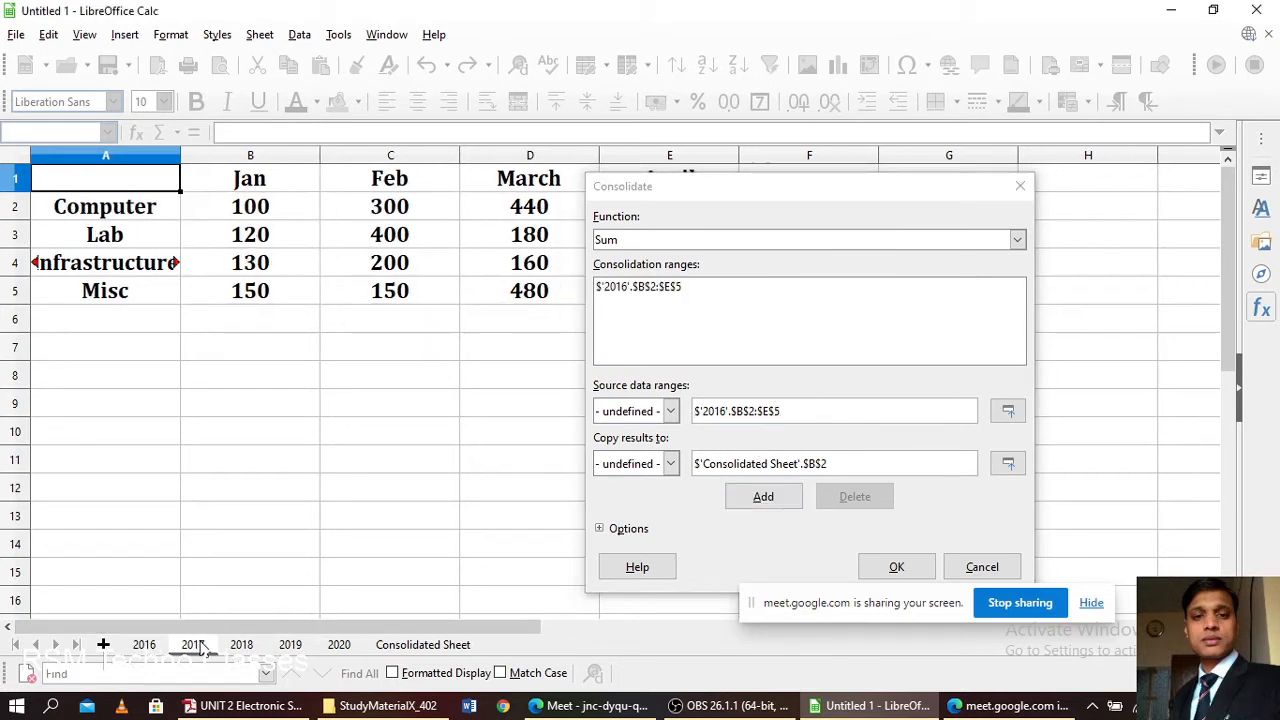
drag(752, 192, 878, 192)
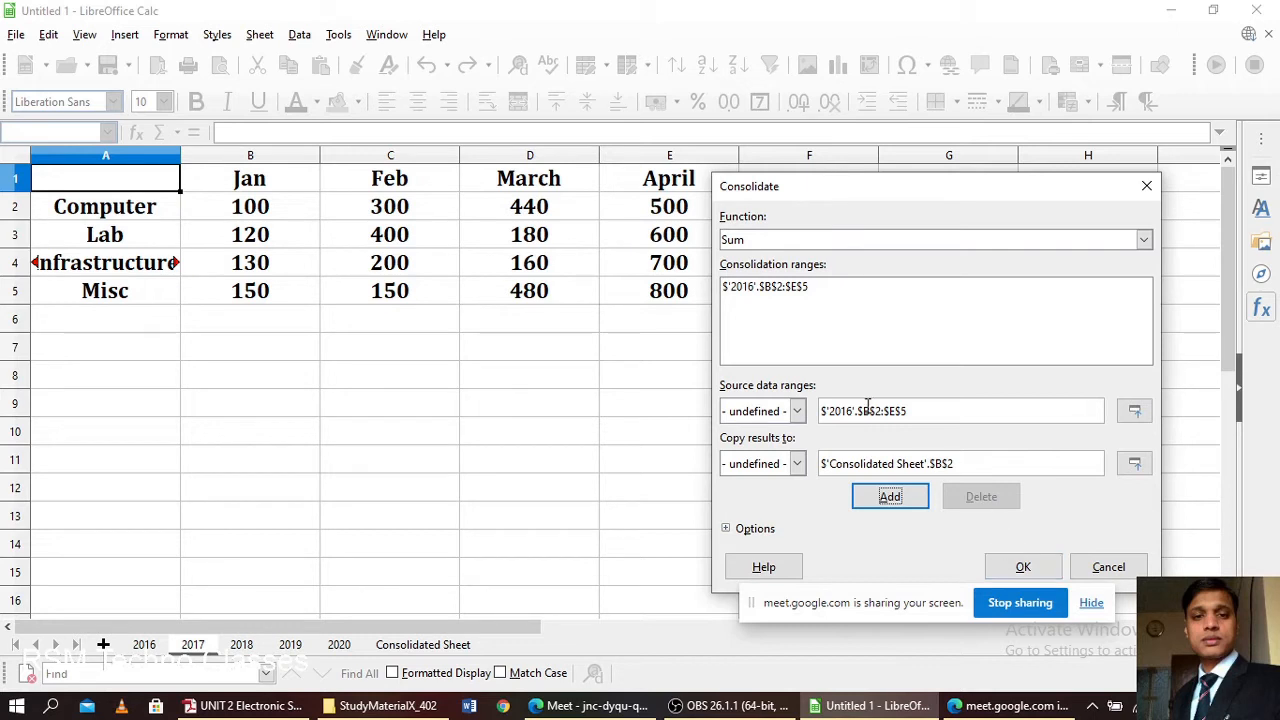
click(1134, 411)
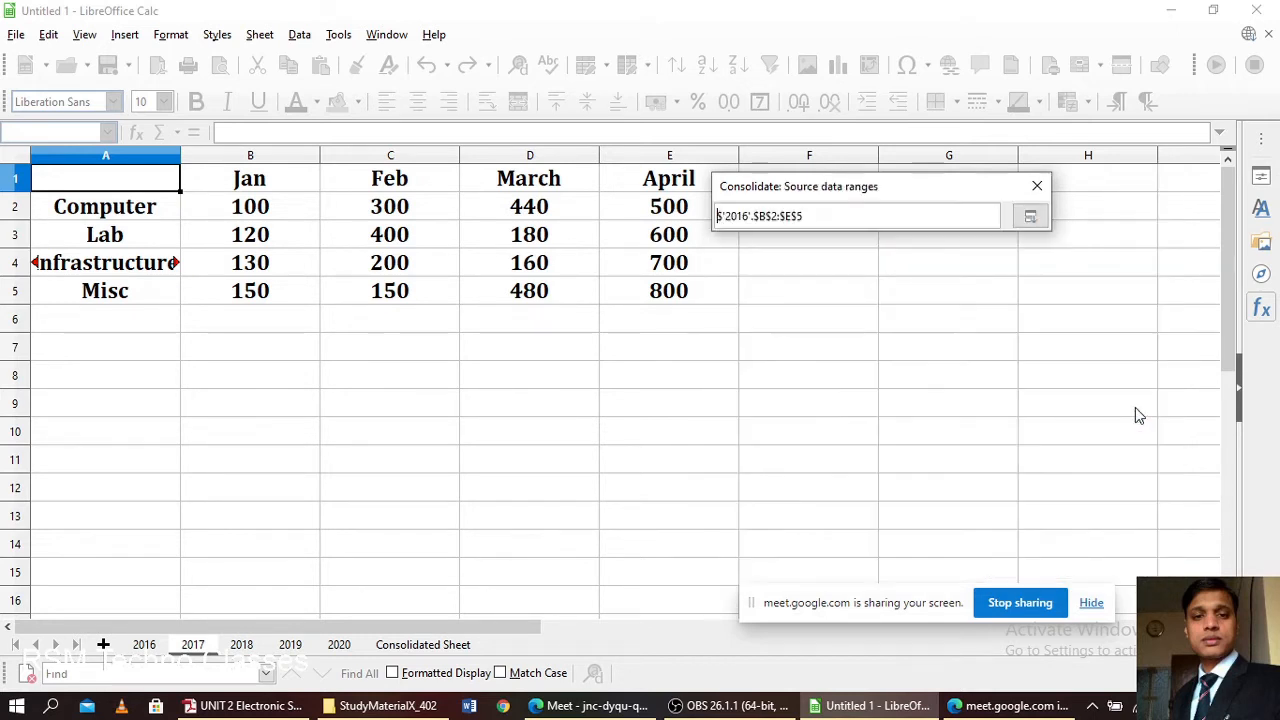
click(247, 207)
drag(247, 207, 672, 300)
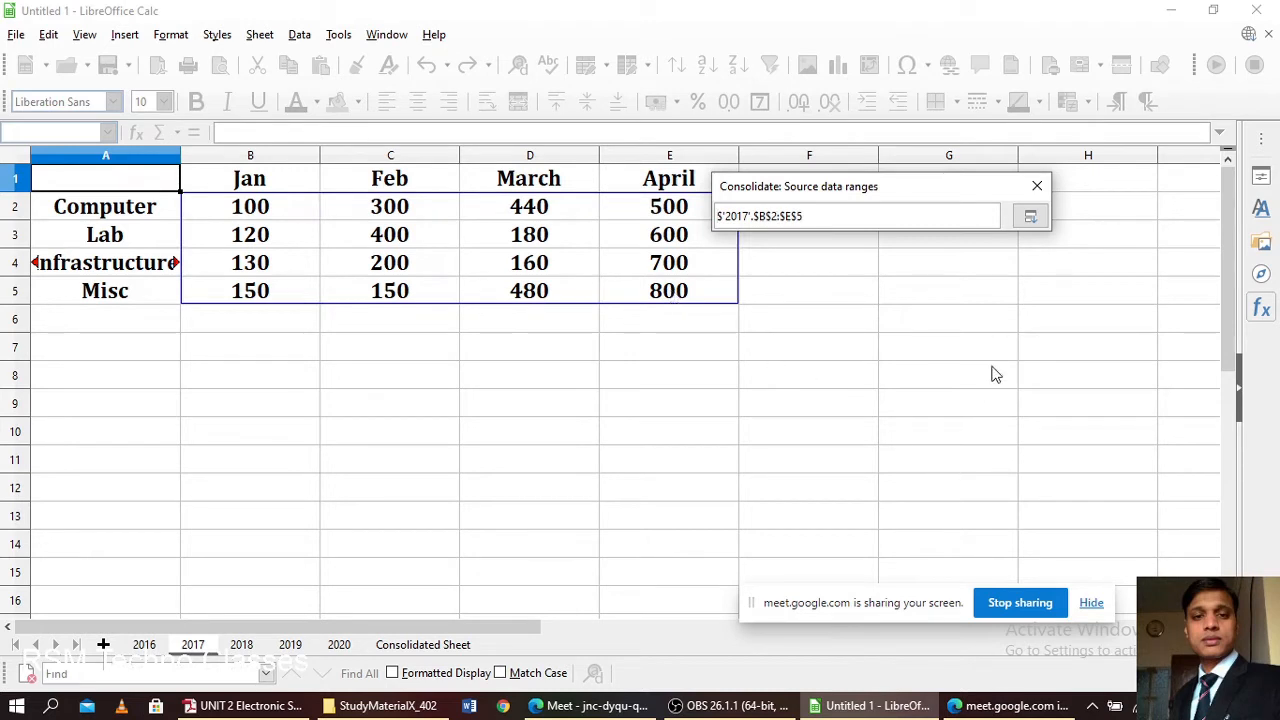
click(1030, 217)
click(896, 506)
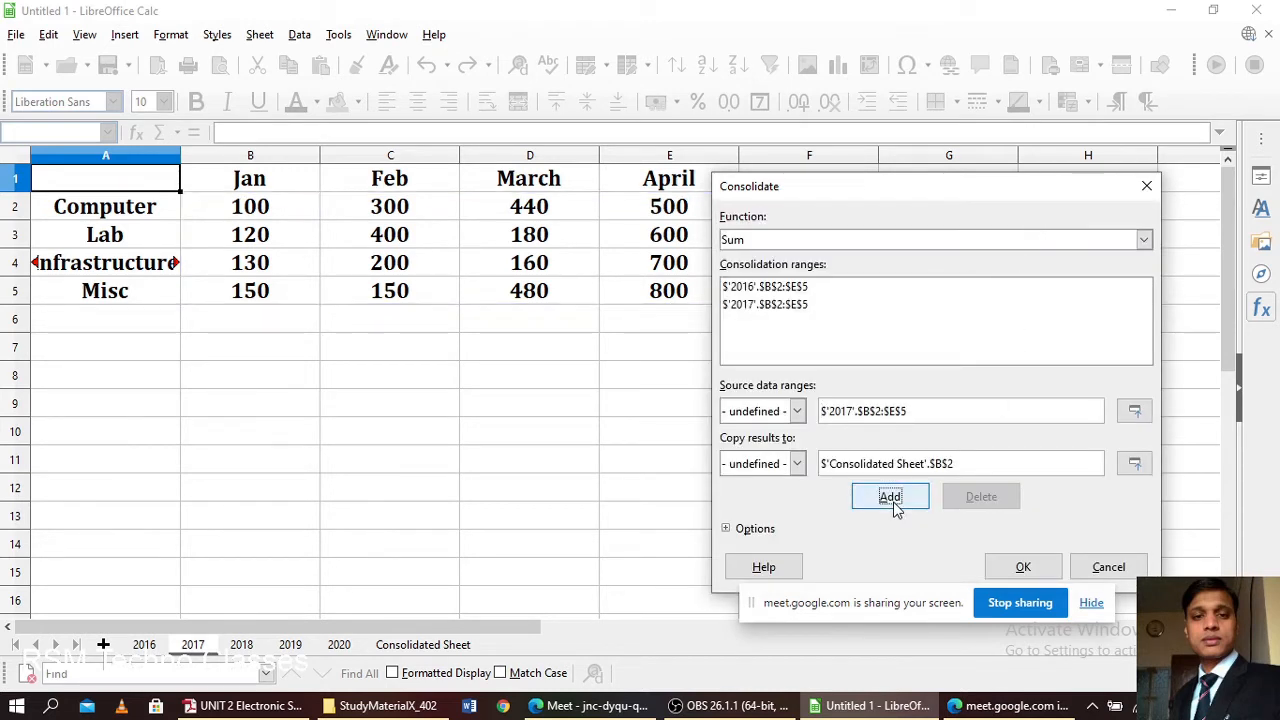
- Add the range B2:E5 of the 2018 sheet to the consolidation ranges
click(241, 645)
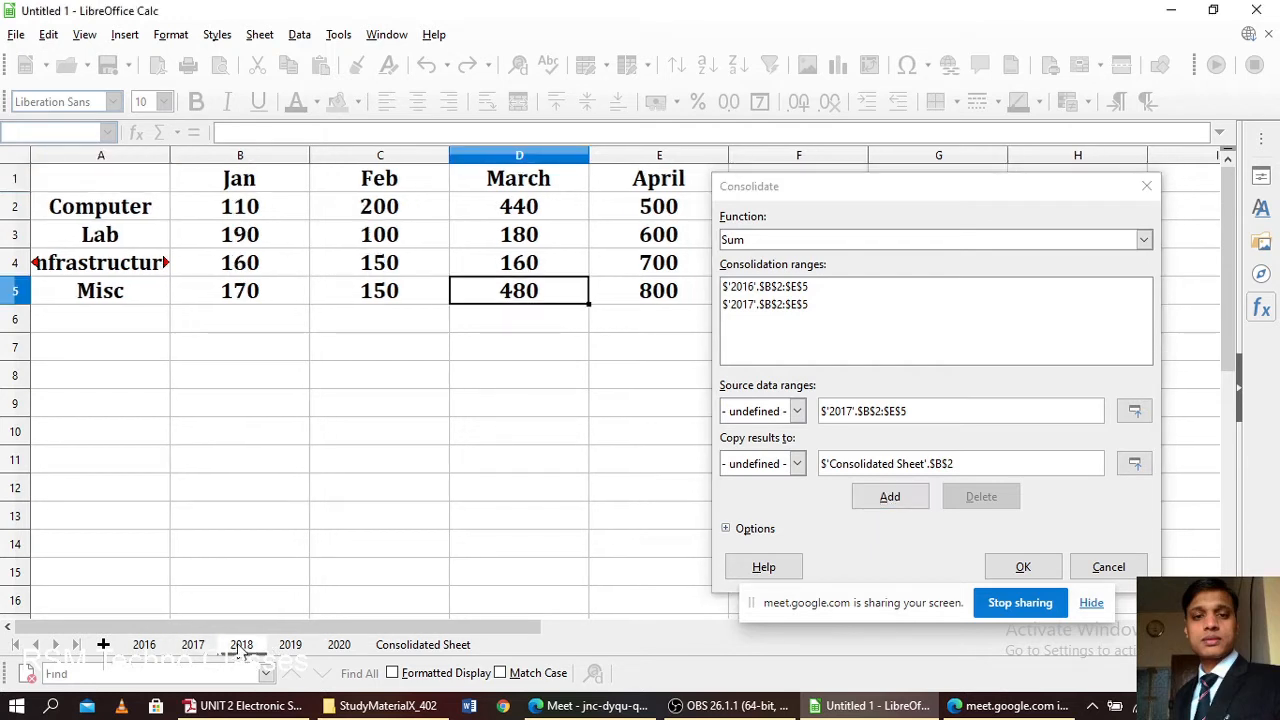
click(1134, 412)
click(240, 216)
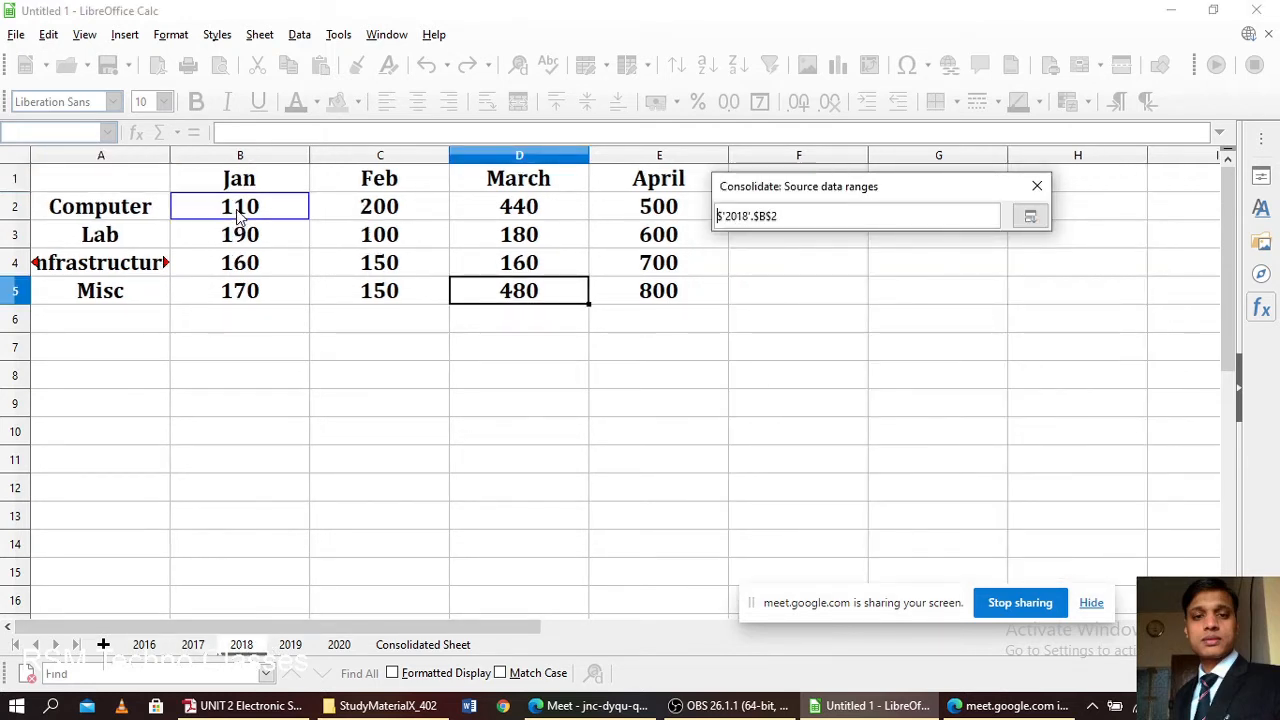
shift+click(669, 290)
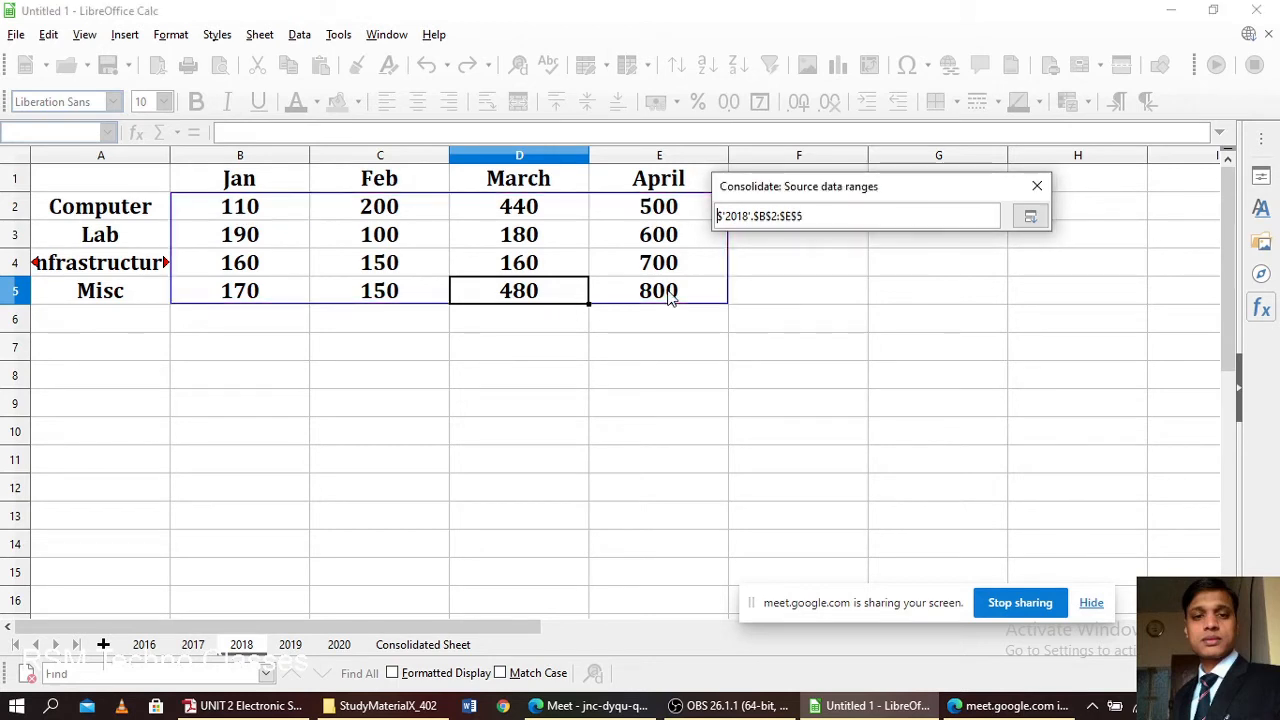
click(1030, 216)
click(892, 497)
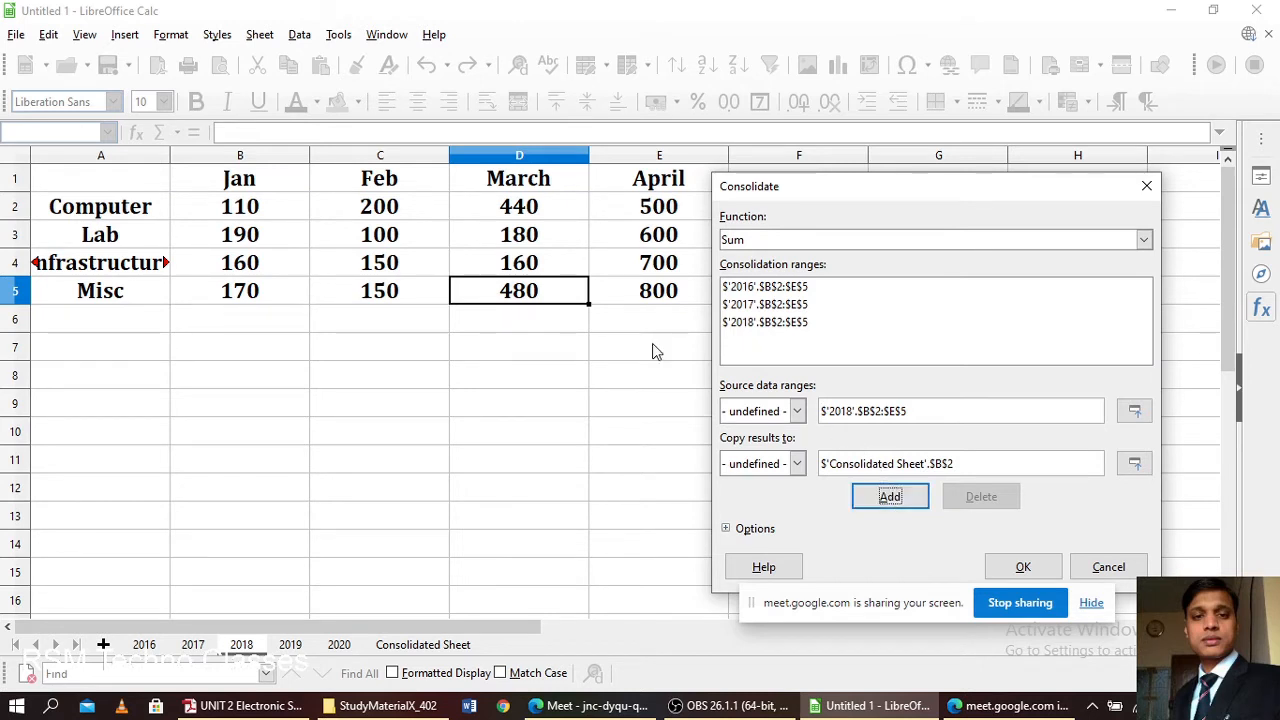
- Add the range B2:E5 of the 2019 sheet to the consolidation ranges
click(292, 645)
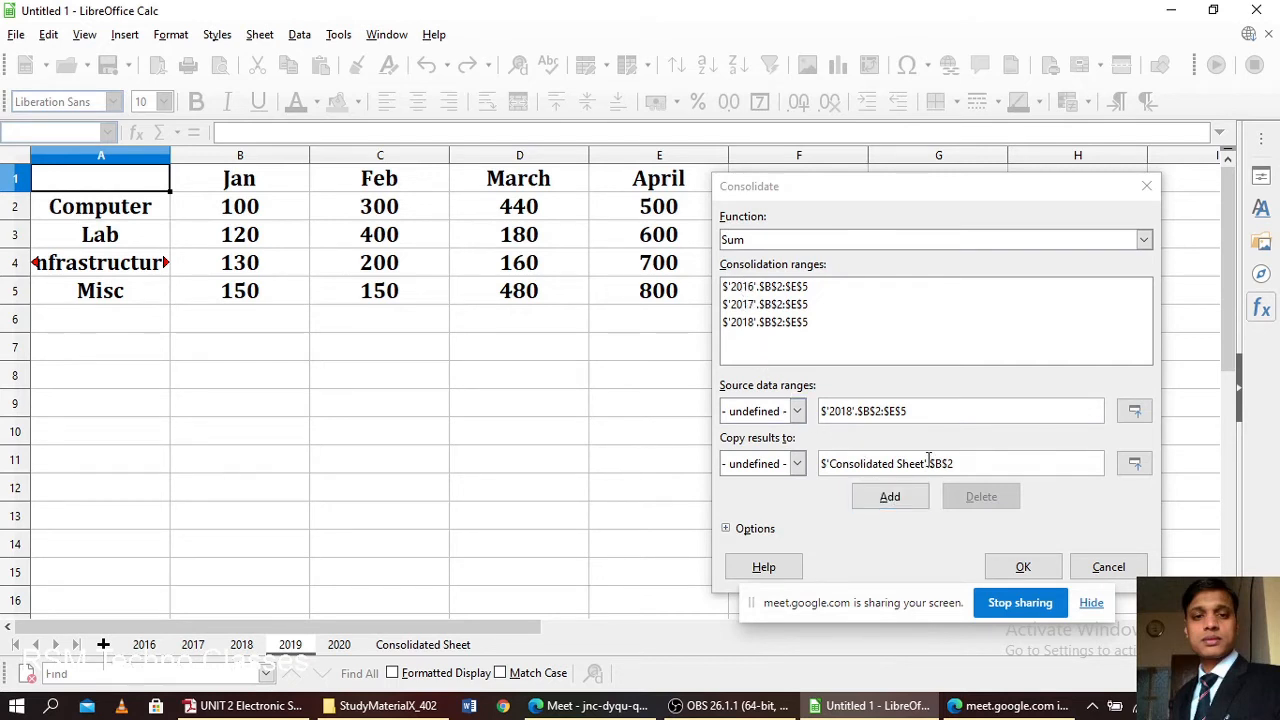
click(1134, 414)
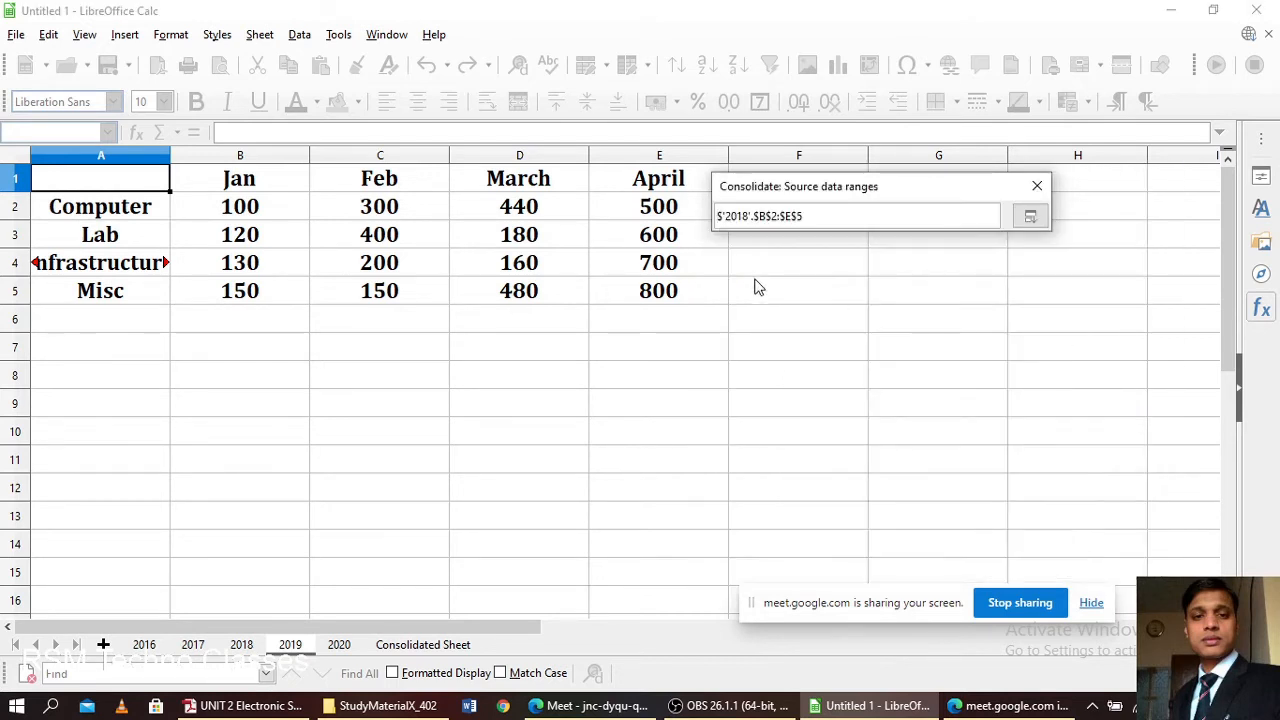
click(250, 213)
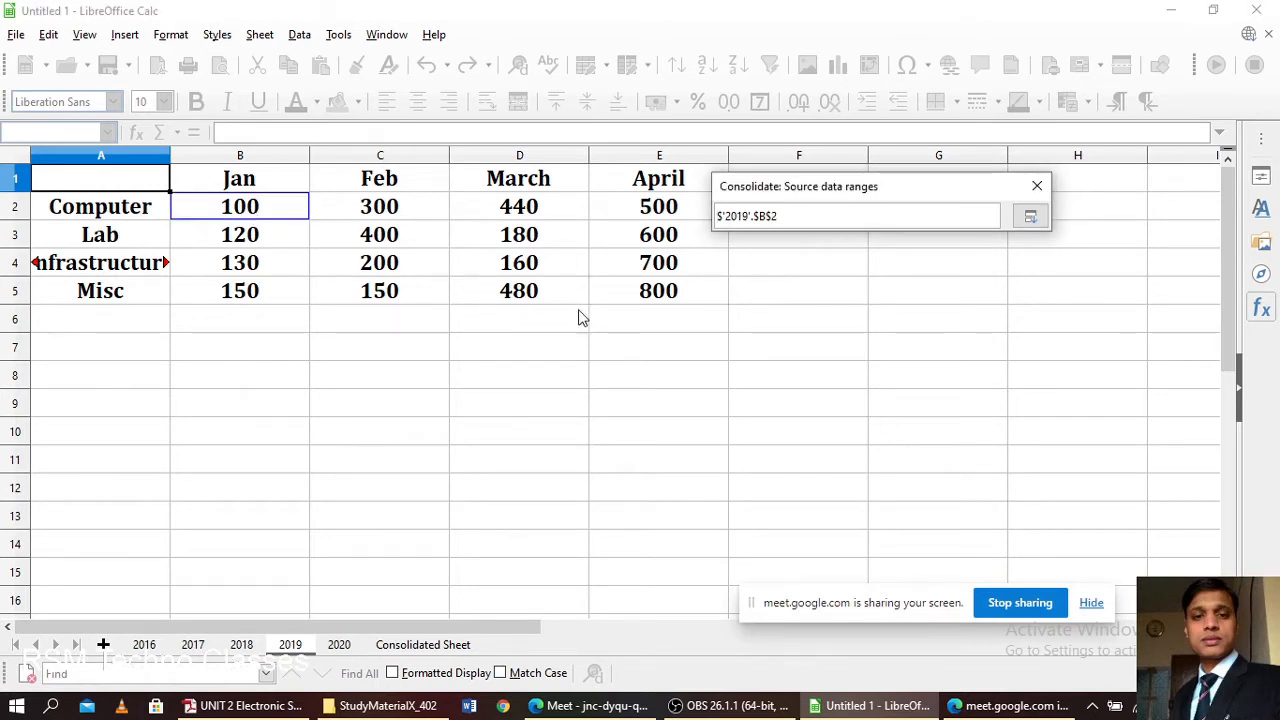
shift+click(677, 294)
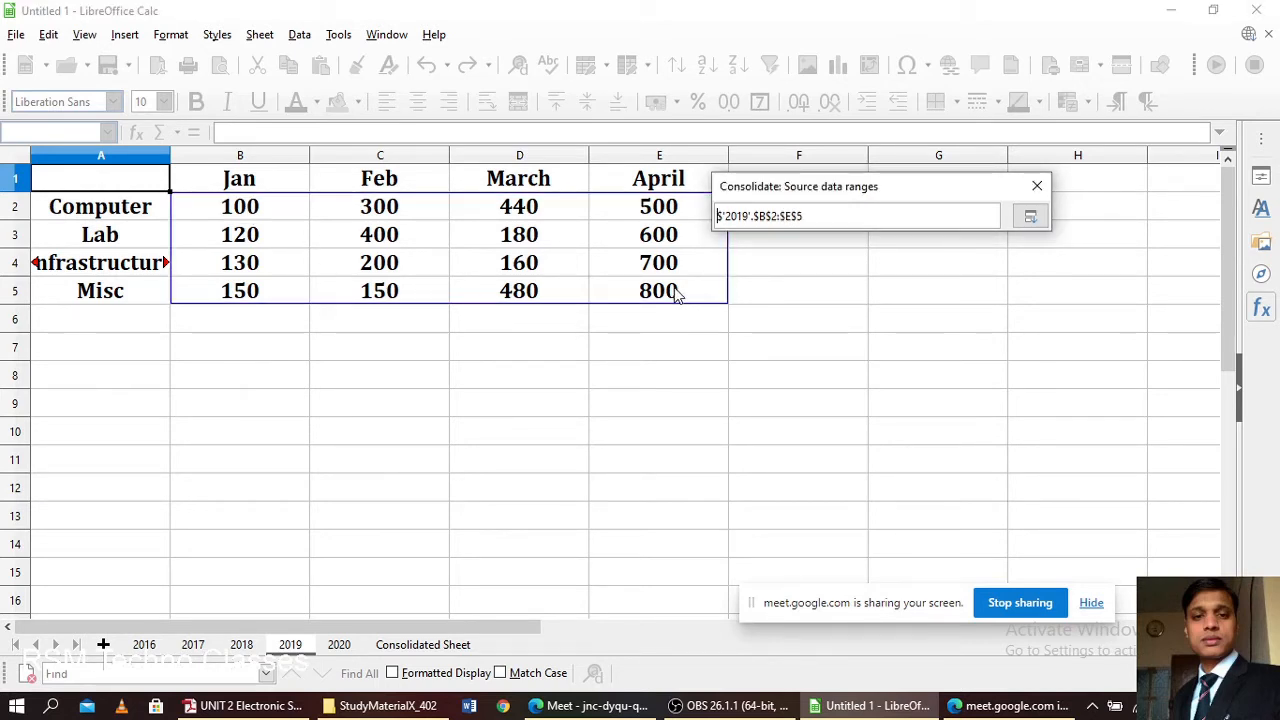
click(1030, 217)
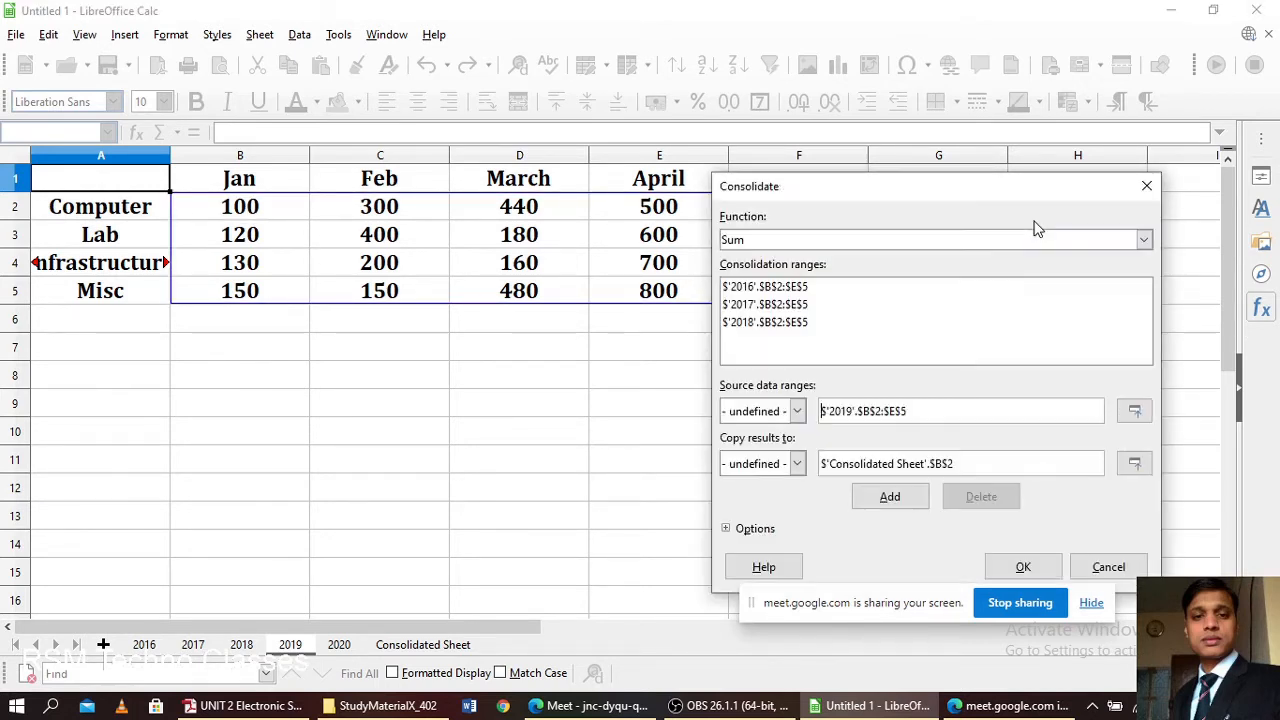
click(889, 496)
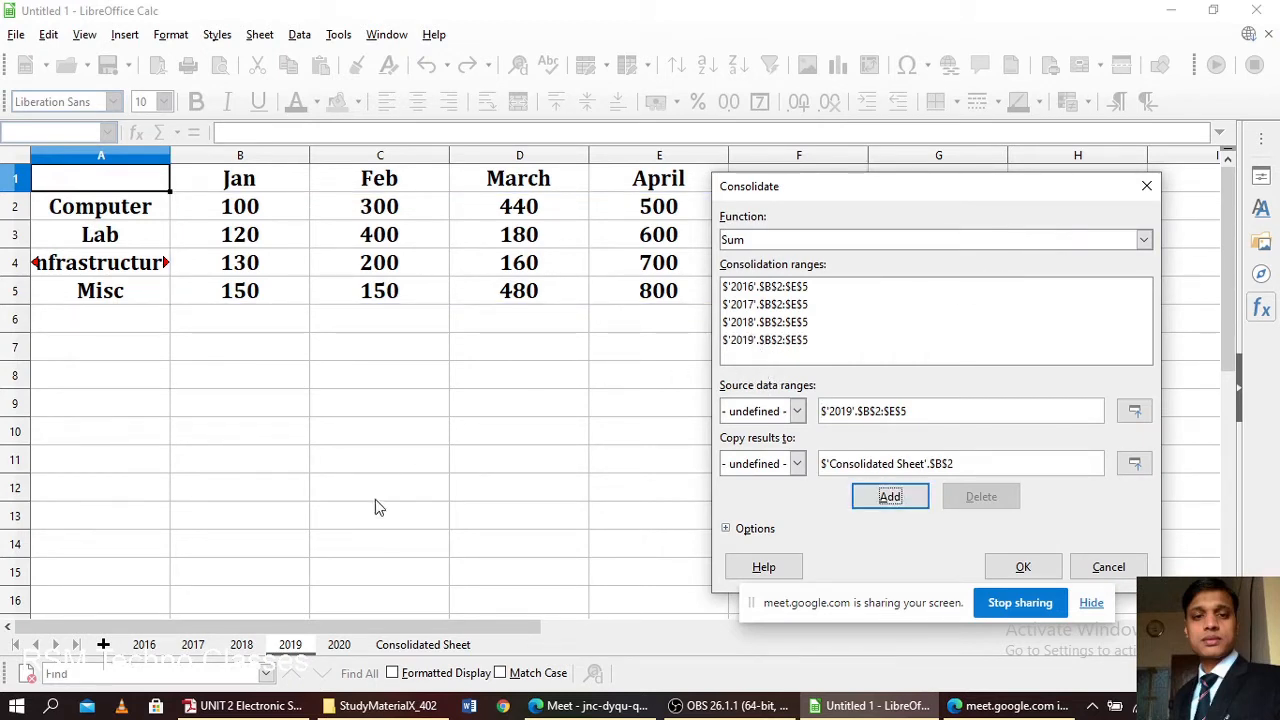
- Add the range B2:E5 of the 2020 sheet to the consolidation ranges
click(1138, 414)
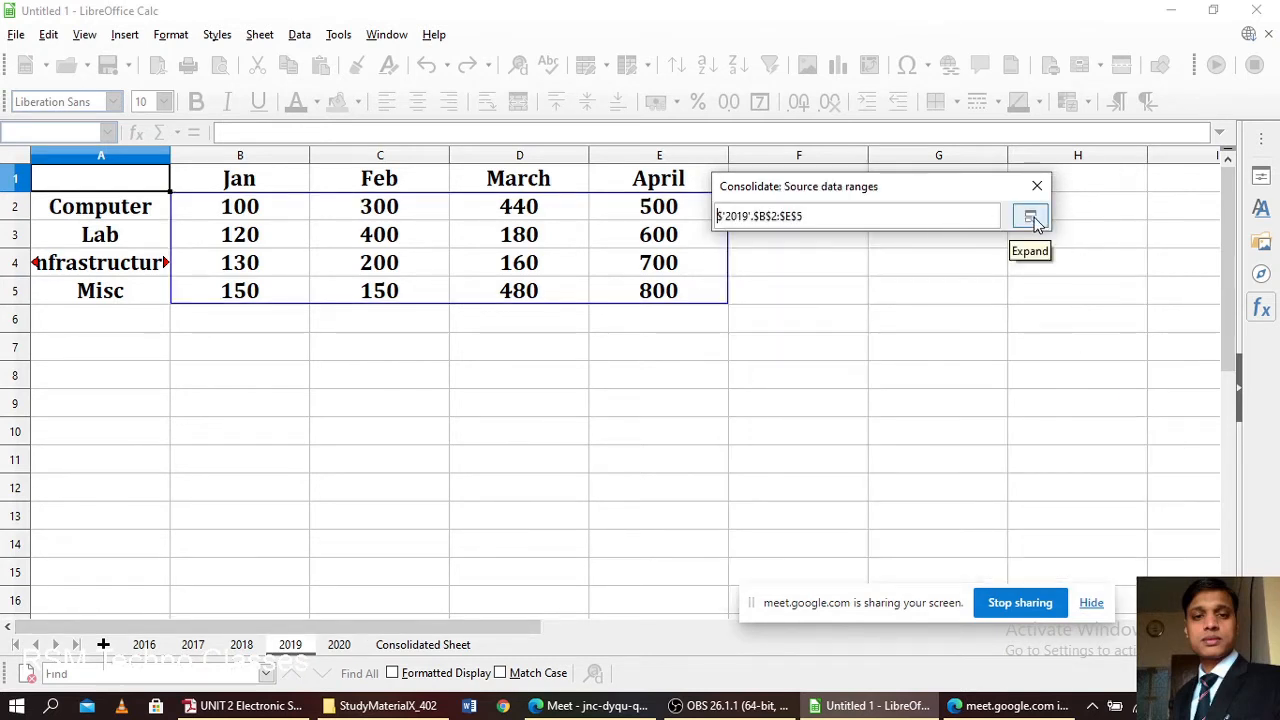
click(1031, 218)
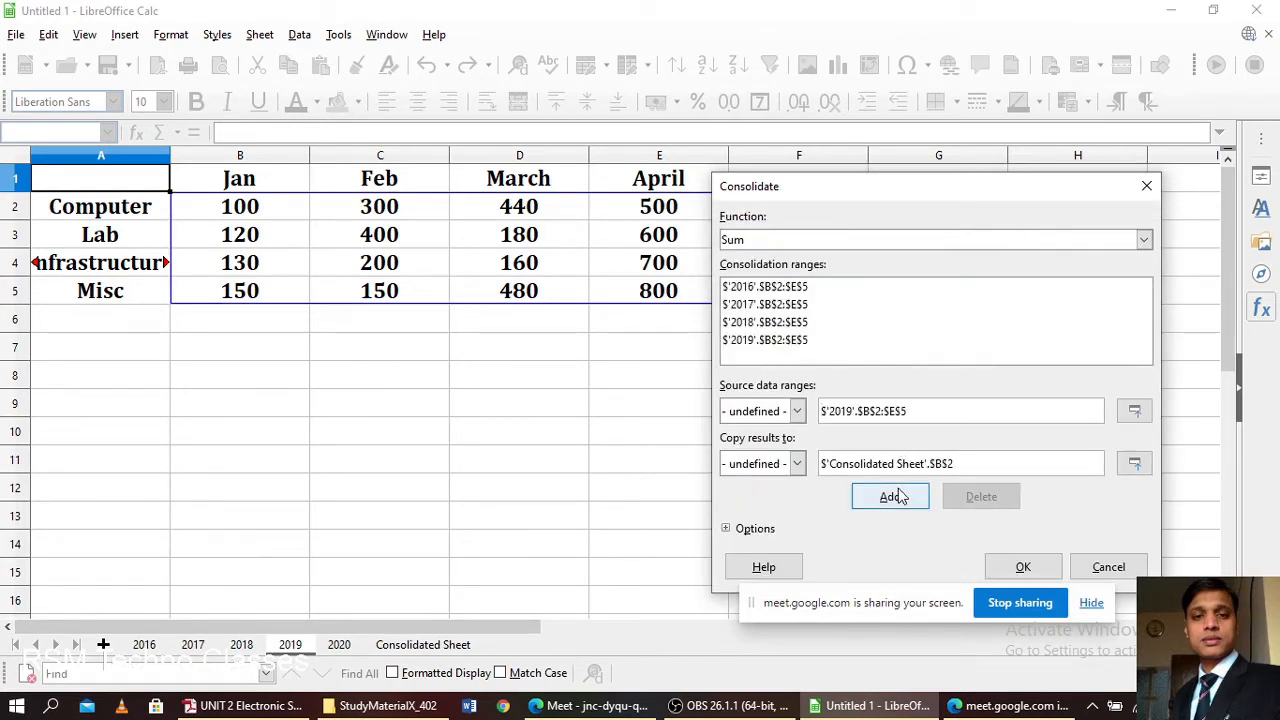
click(1134, 411)
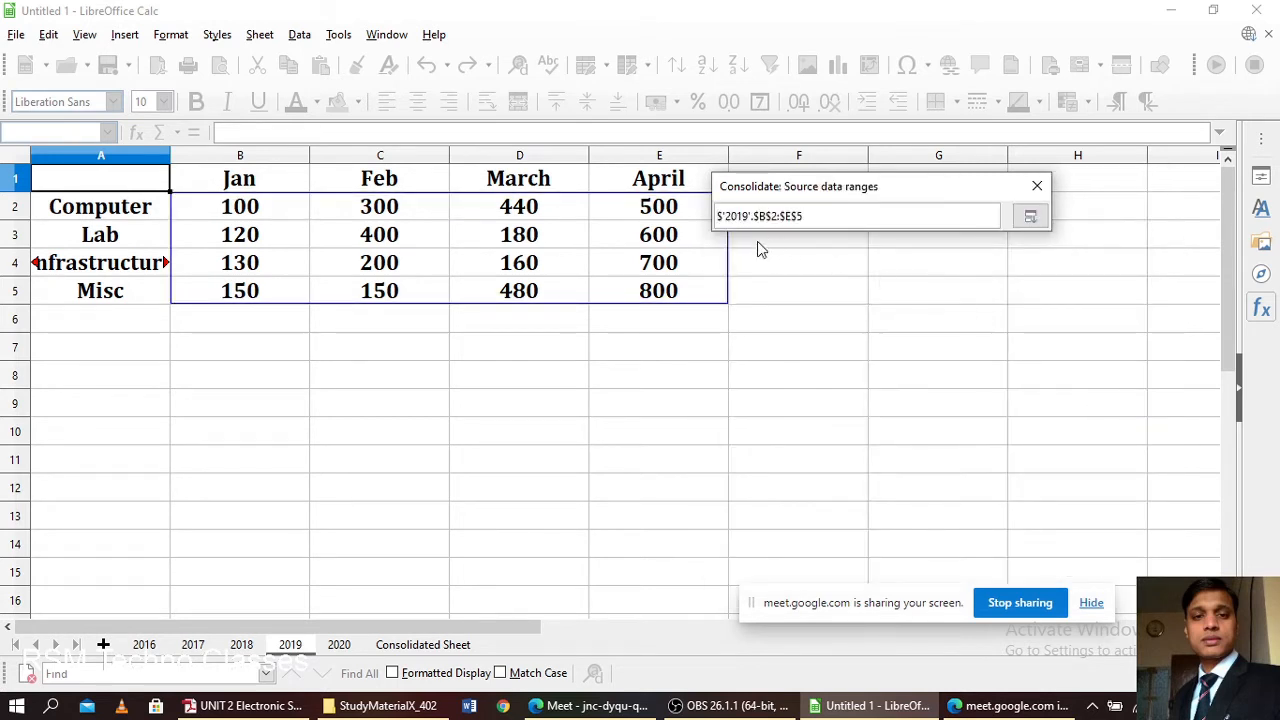
click(350, 644)
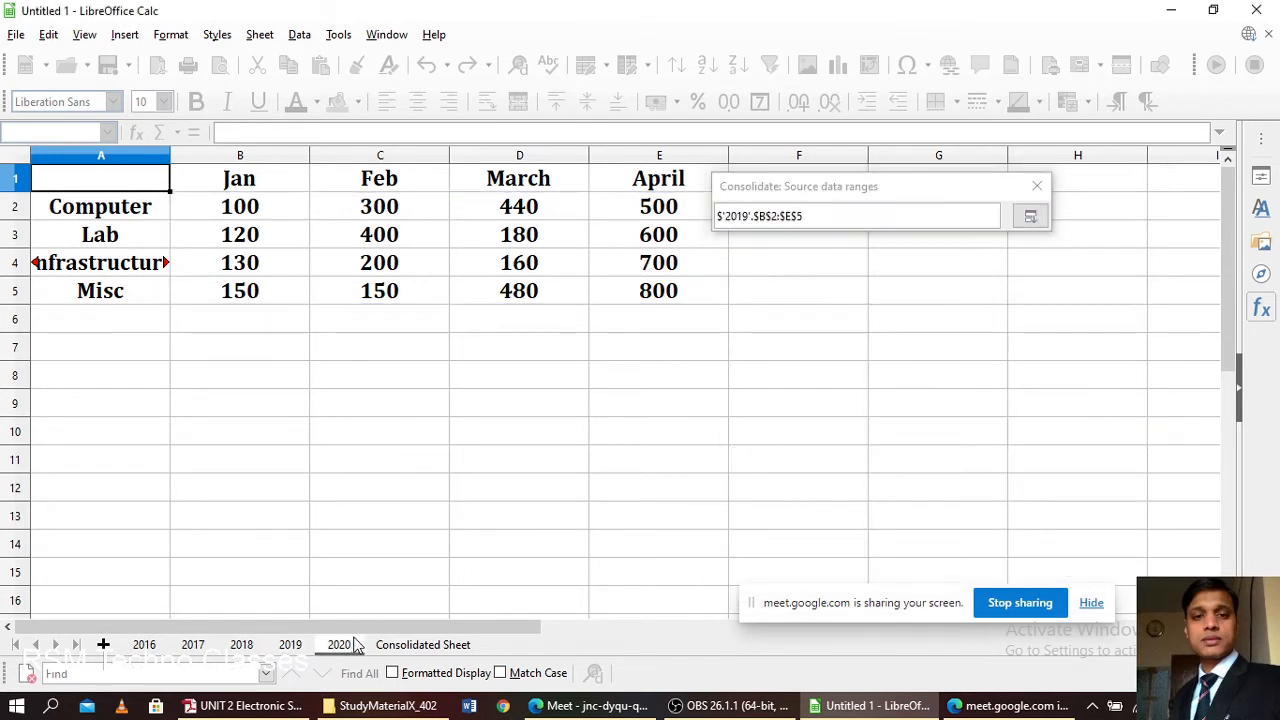
click(245, 222)
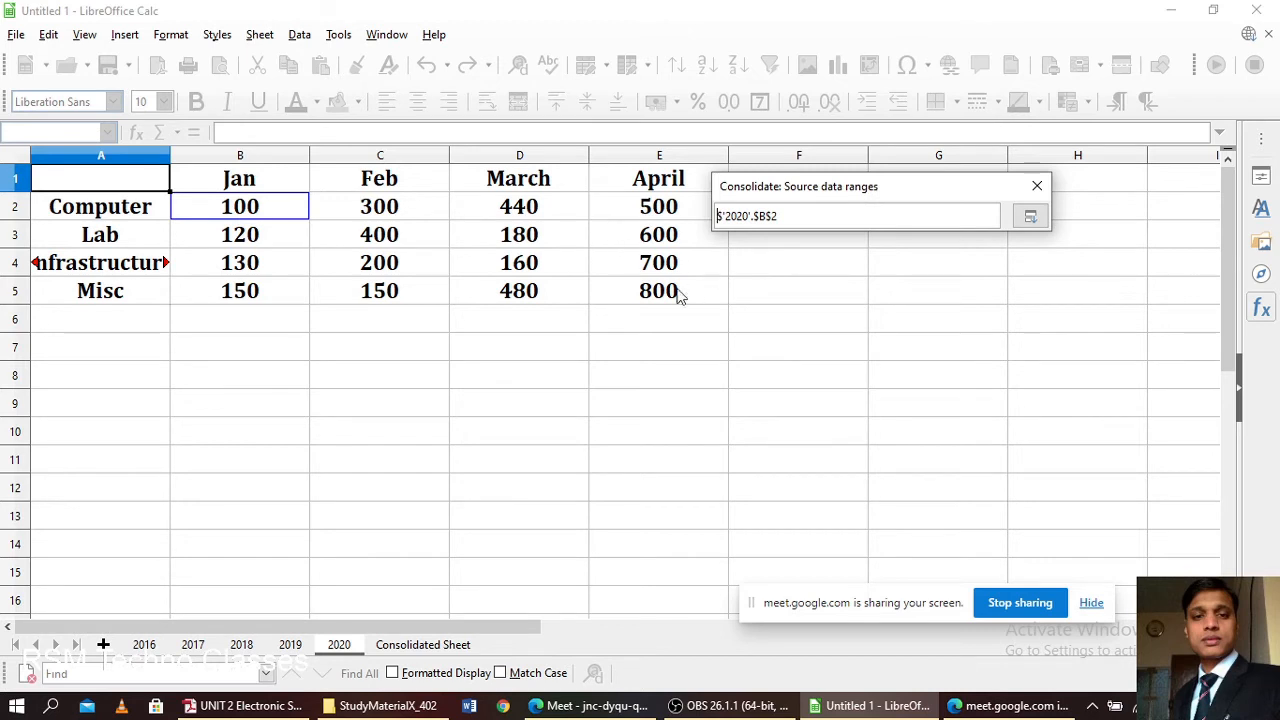
drag(678, 292, 668, 294)
click(1030, 216)
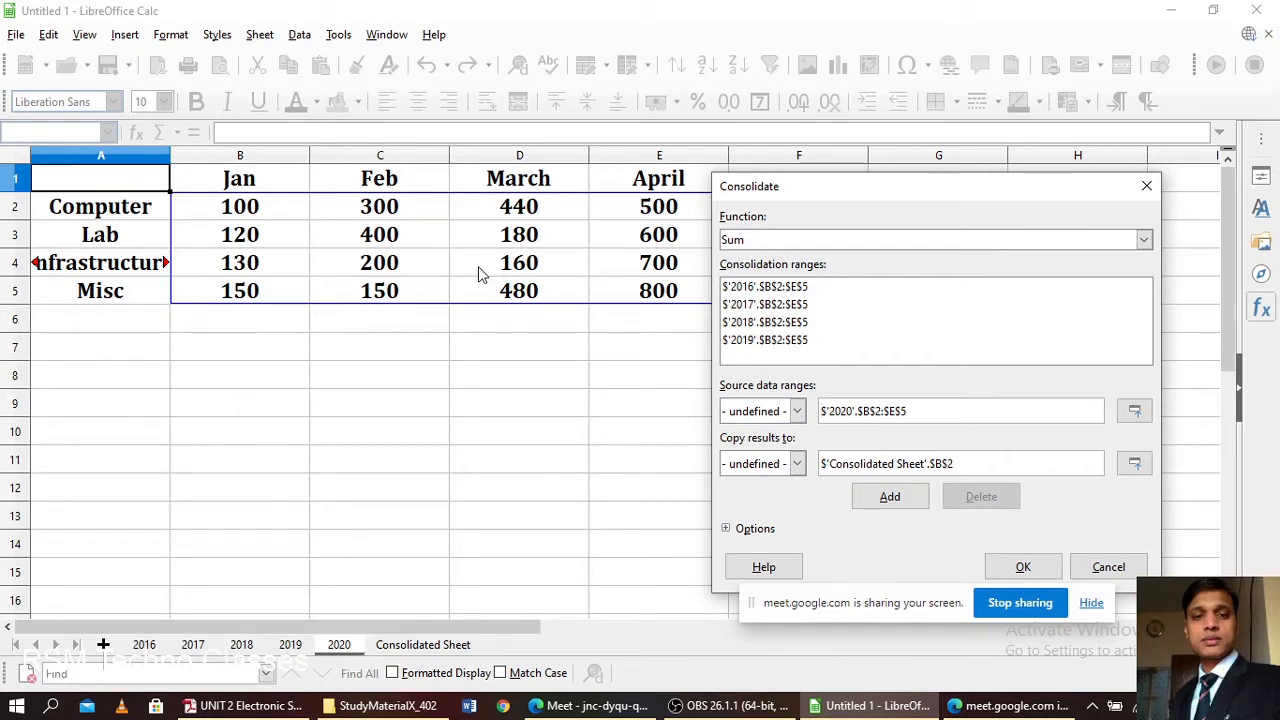
click(857, 502)
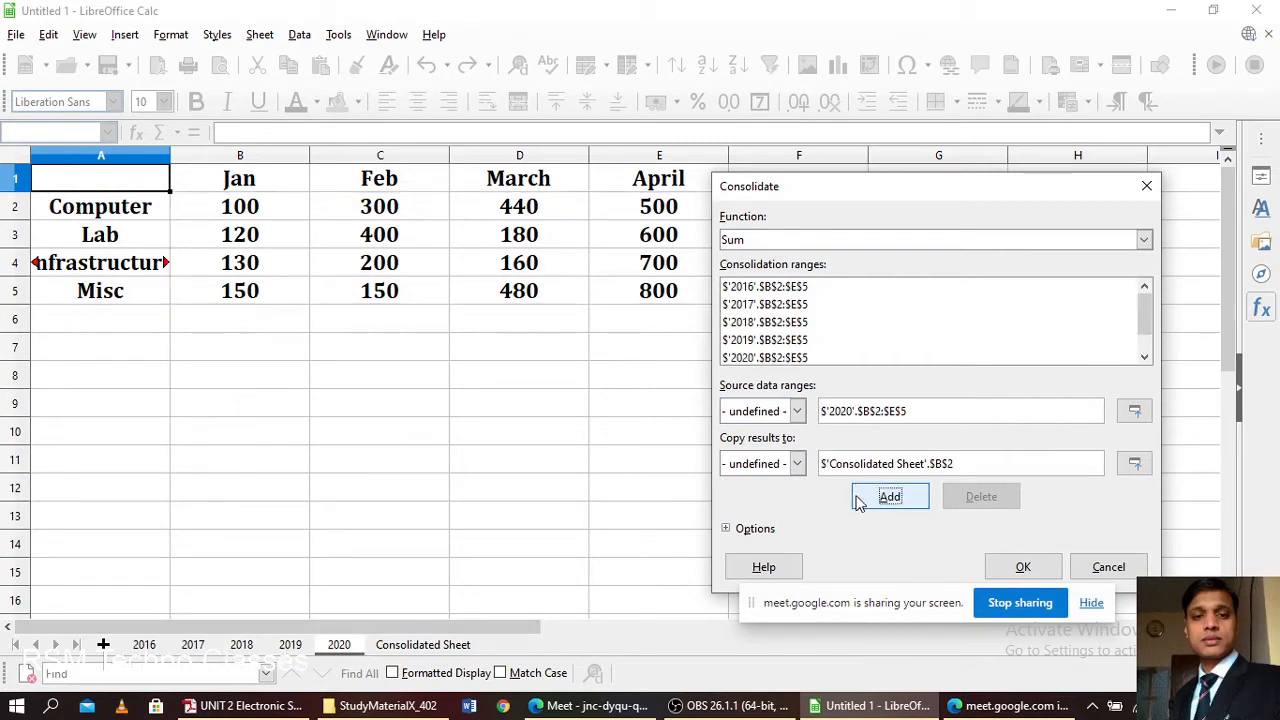
- Switch to the Google Meet call, admit the waiting participant and return to the LibreOffice Calc workbook
click(592, 705)
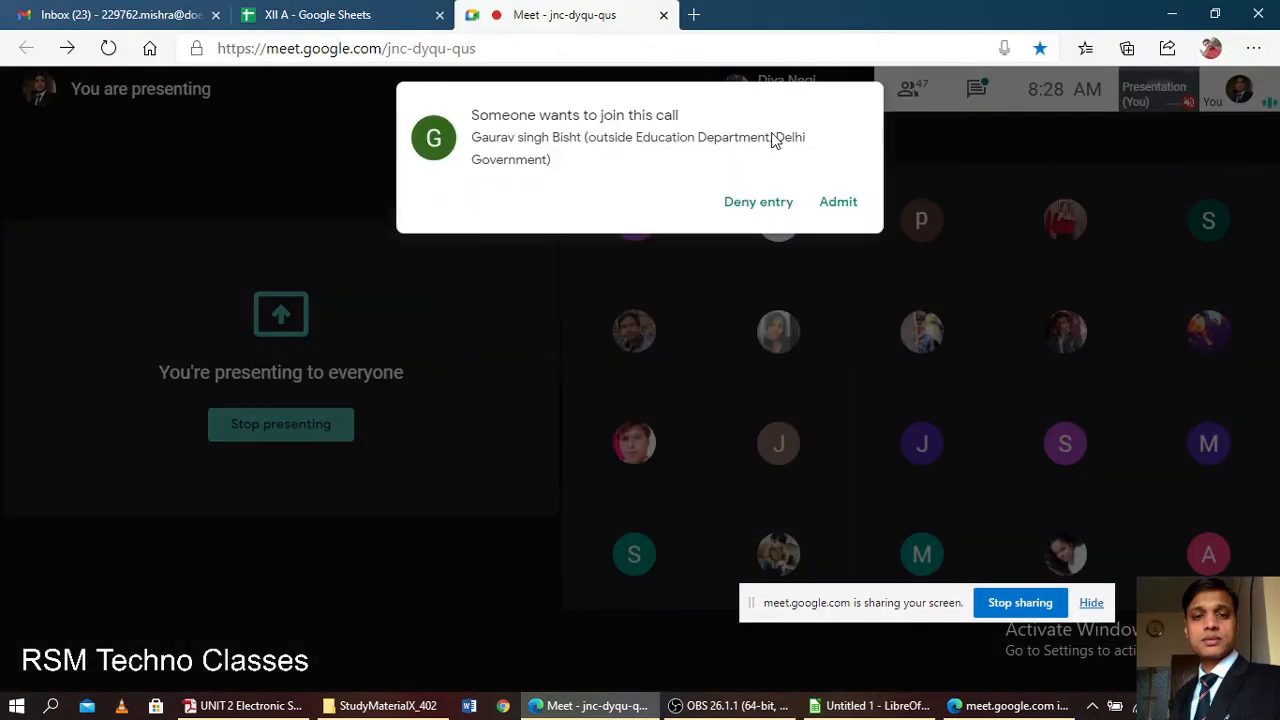
click(835, 201)
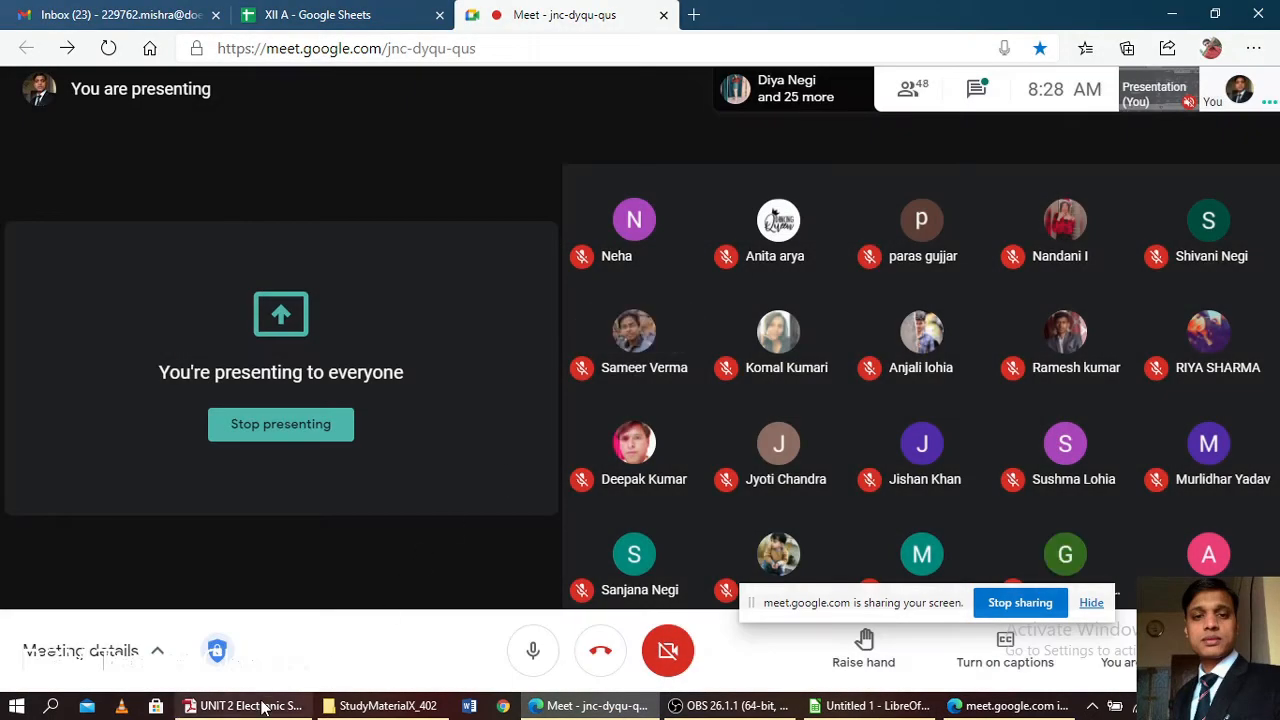
click(870, 706)
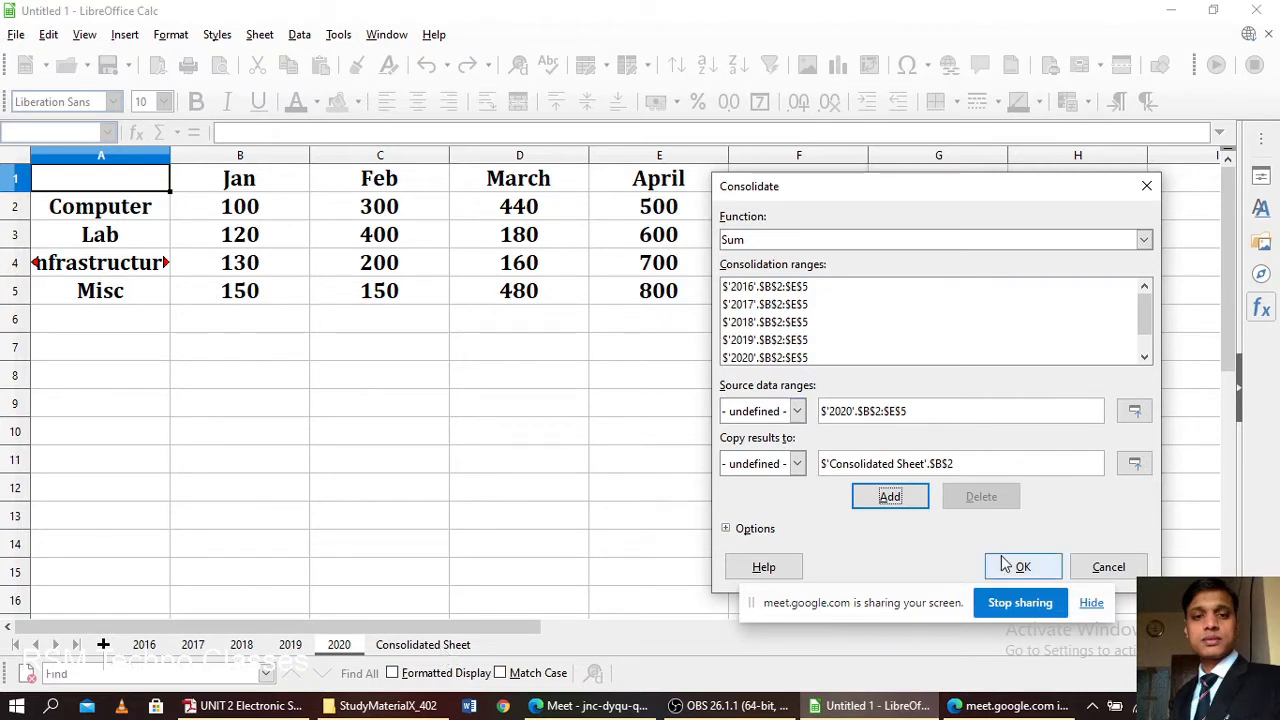
- Expand the Consolidate options for viewing and display the Consolidated Sheet behind the dialog
drag(963, 193, 951, 136)
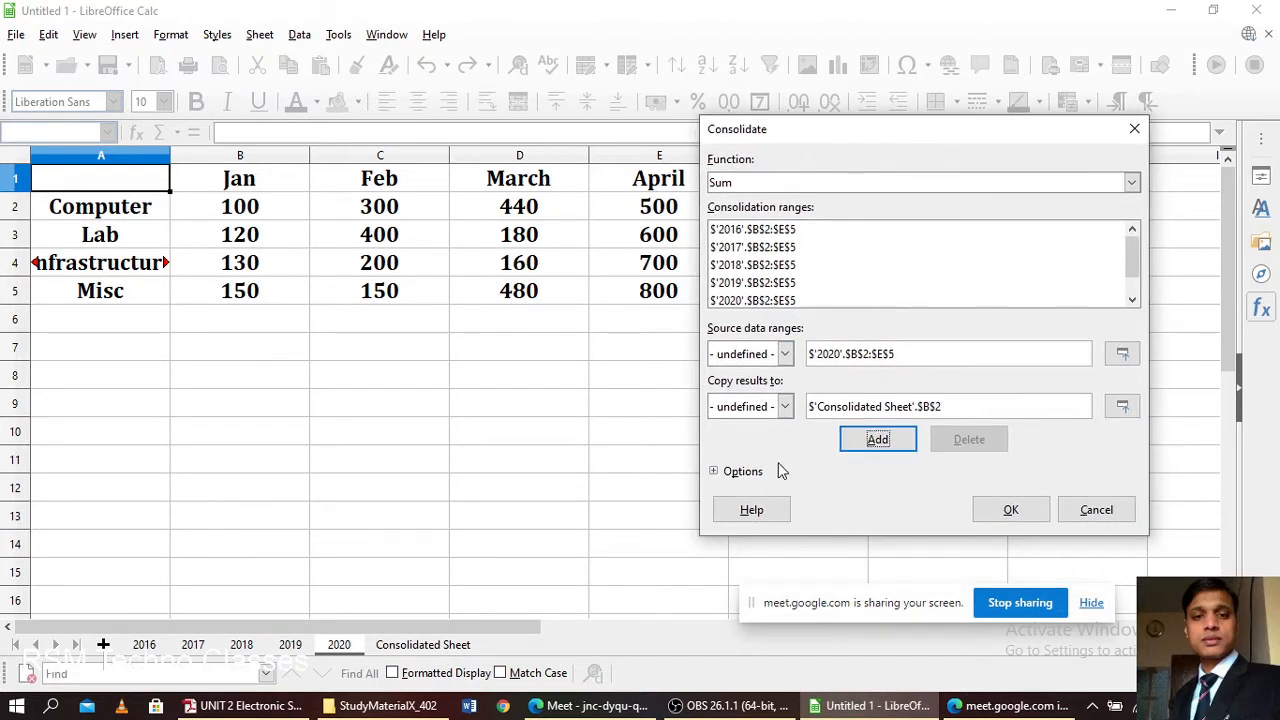
click(716, 472)
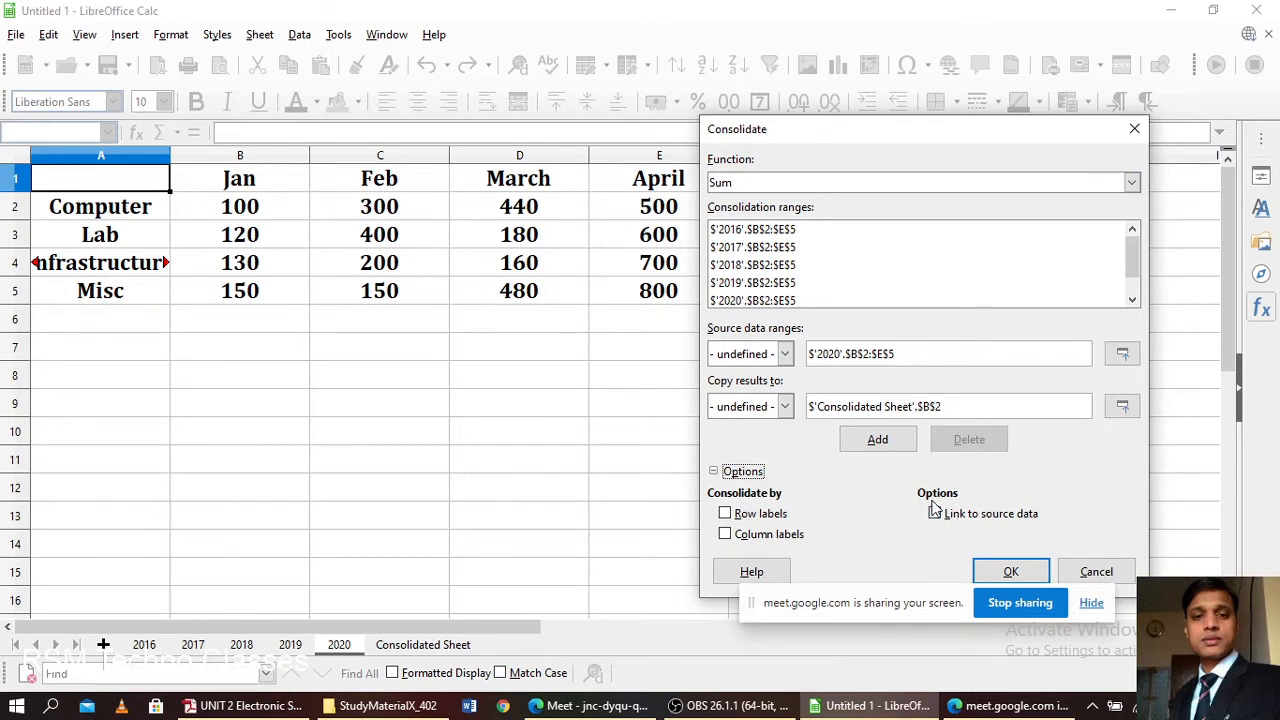
click(1011, 572)
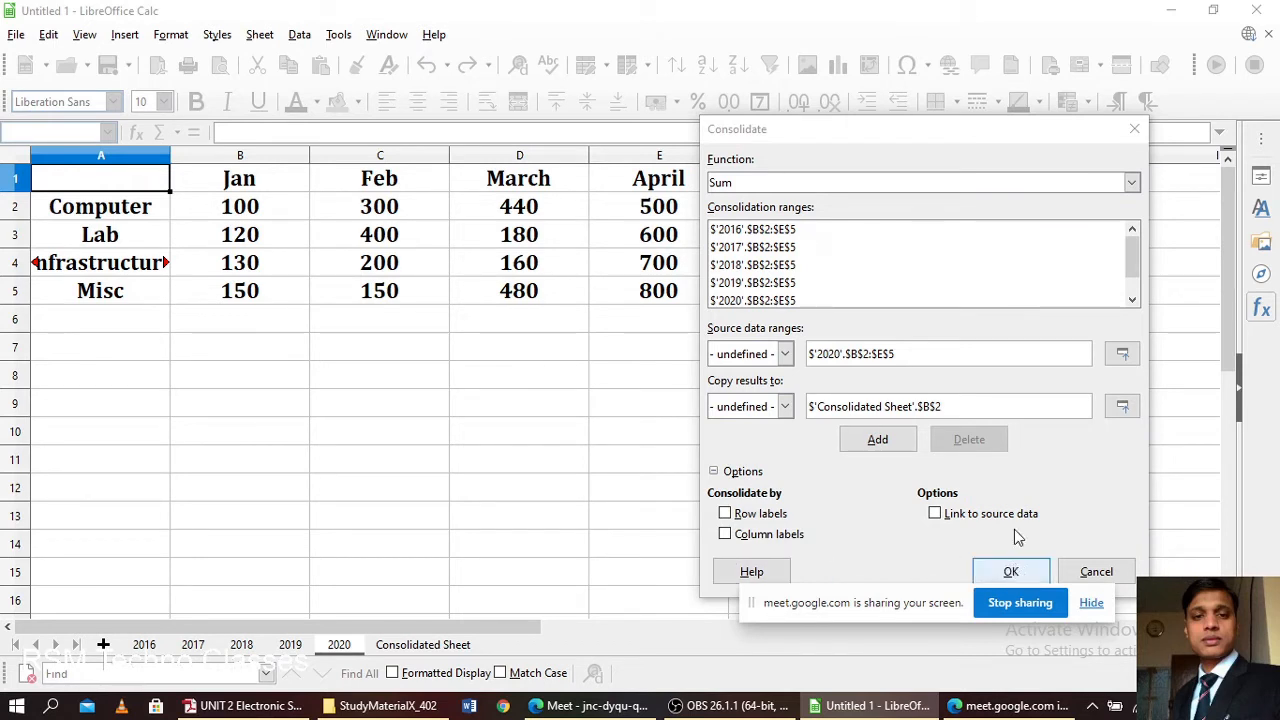
click(918, 158)
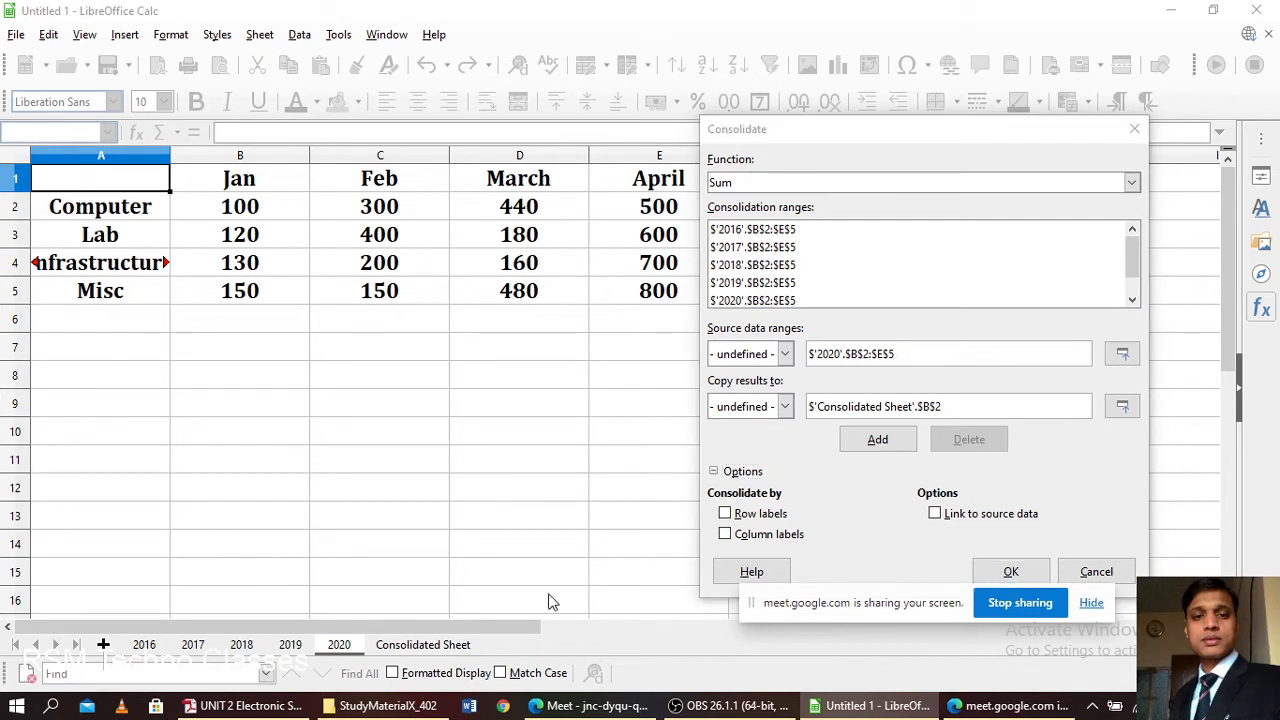
click(440, 648)
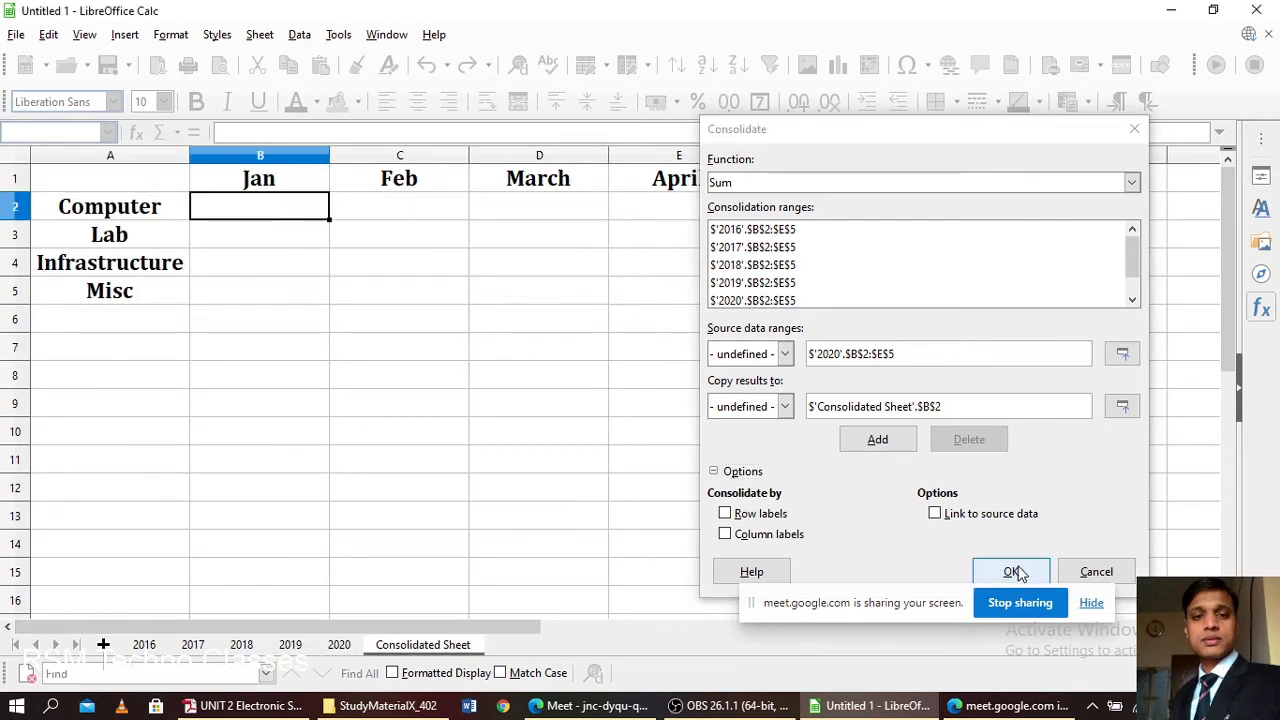
click(945, 130)
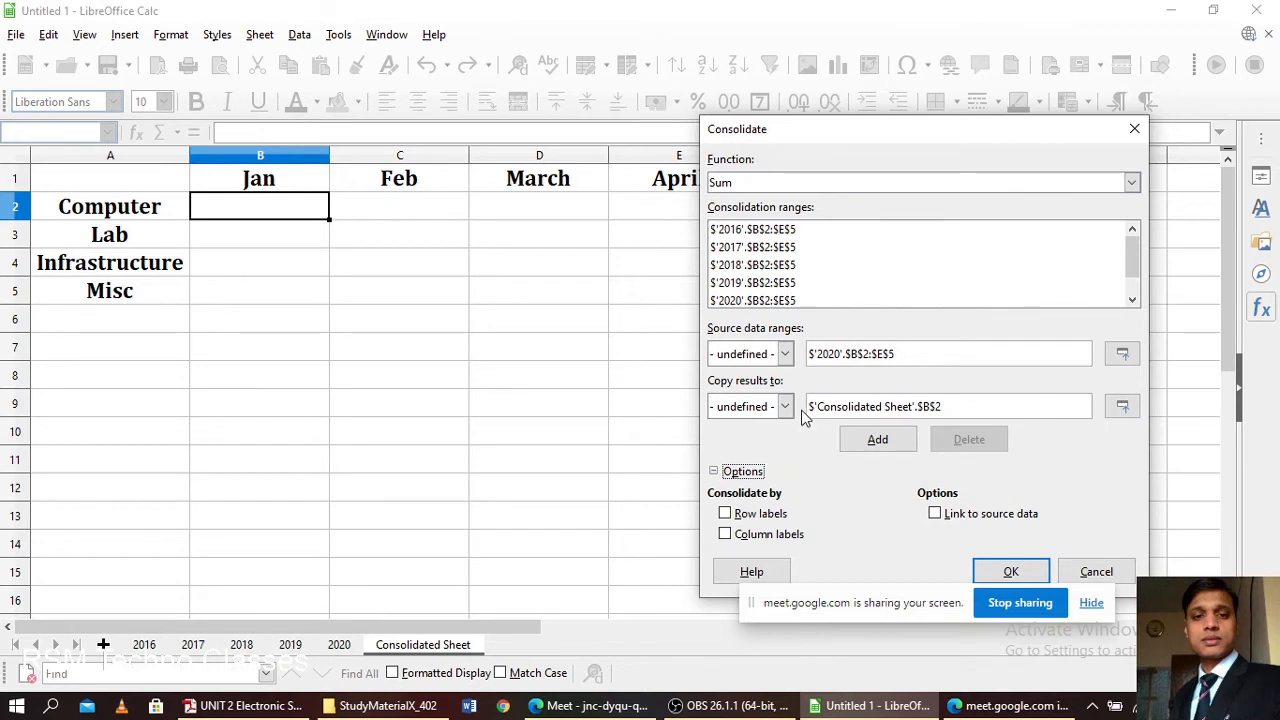
- Try to consolidate the yearly ranges with the results copied to cell E5 of the Consolidated Sheet, and undo it
click(1122, 406)
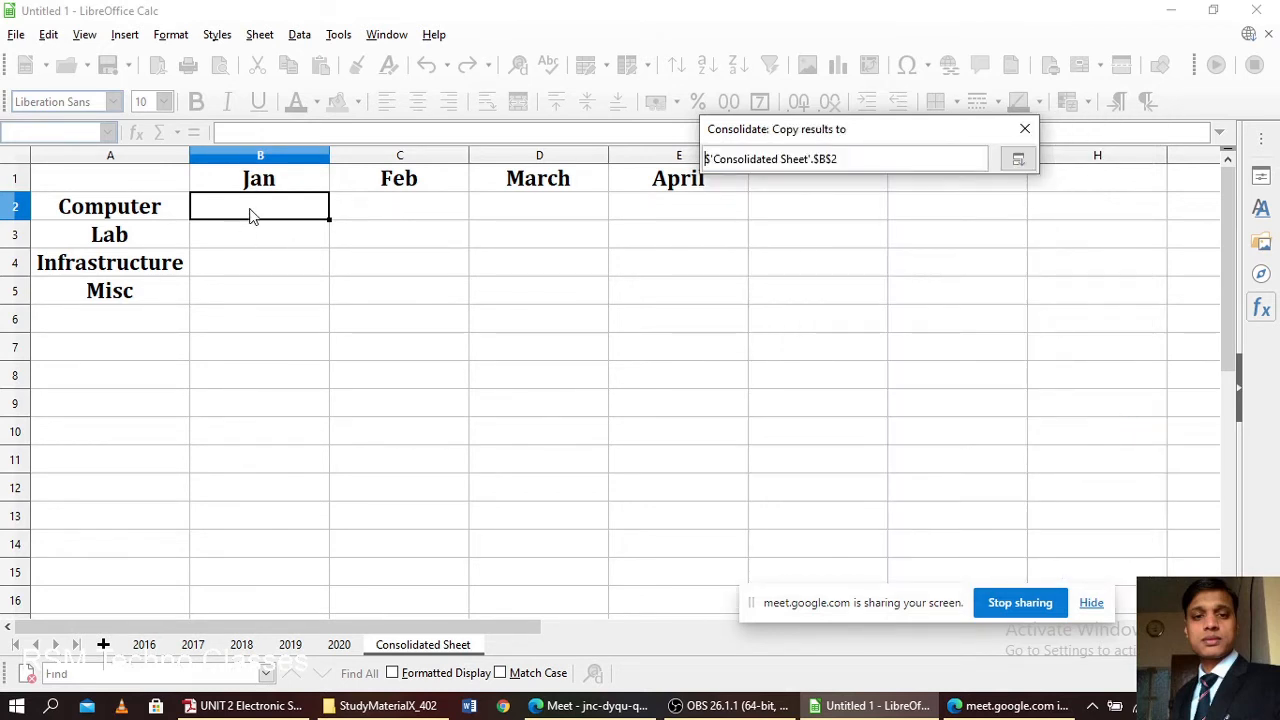
click(703, 298)
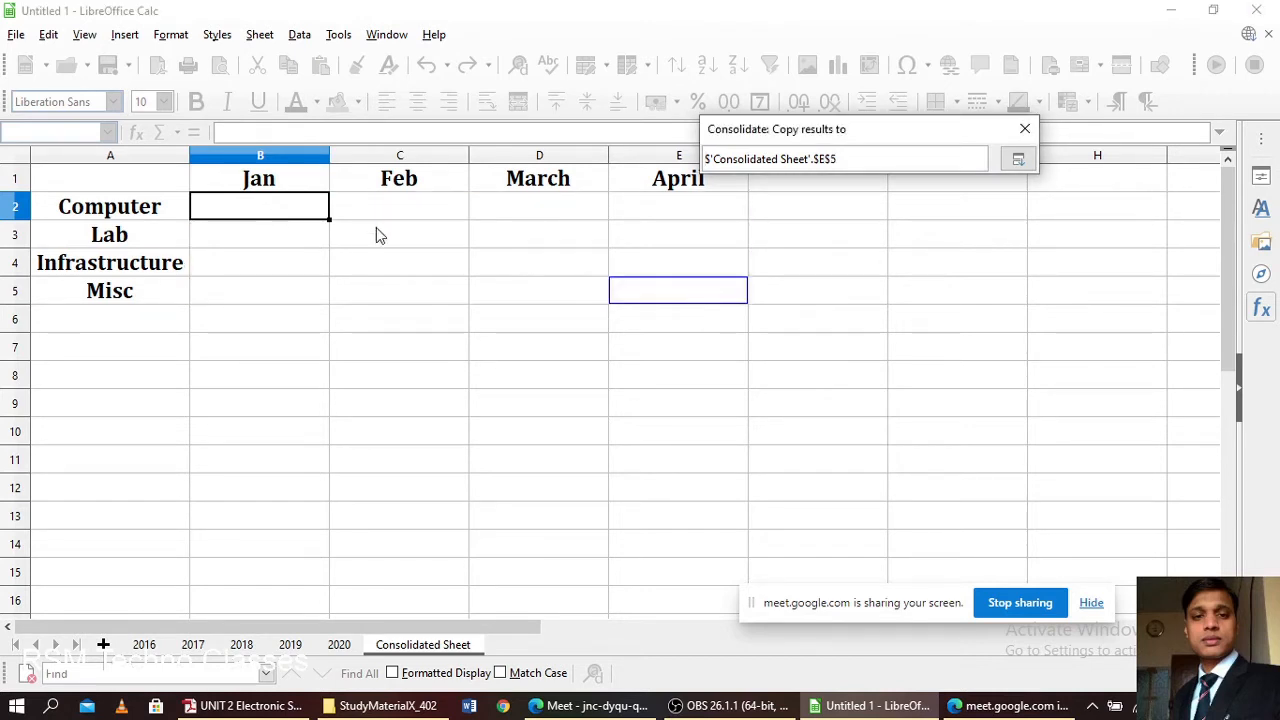
click(268, 210)
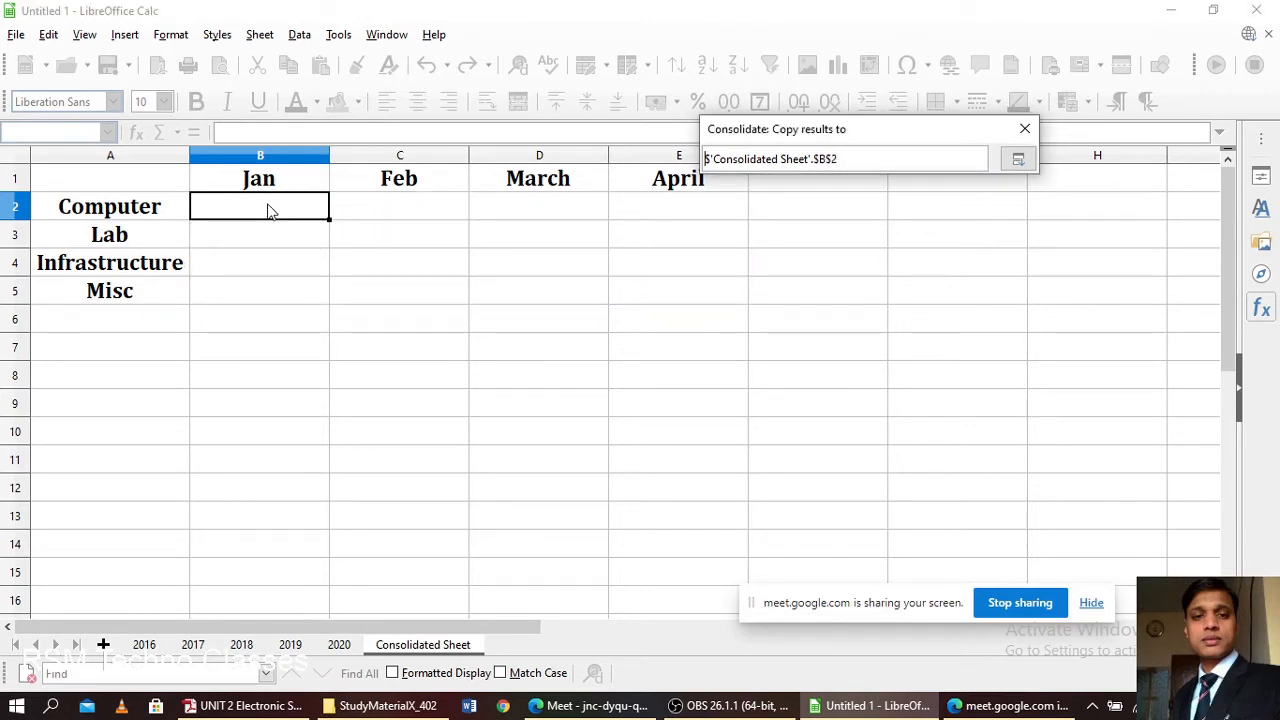
click(699, 298)
click(1016, 162)
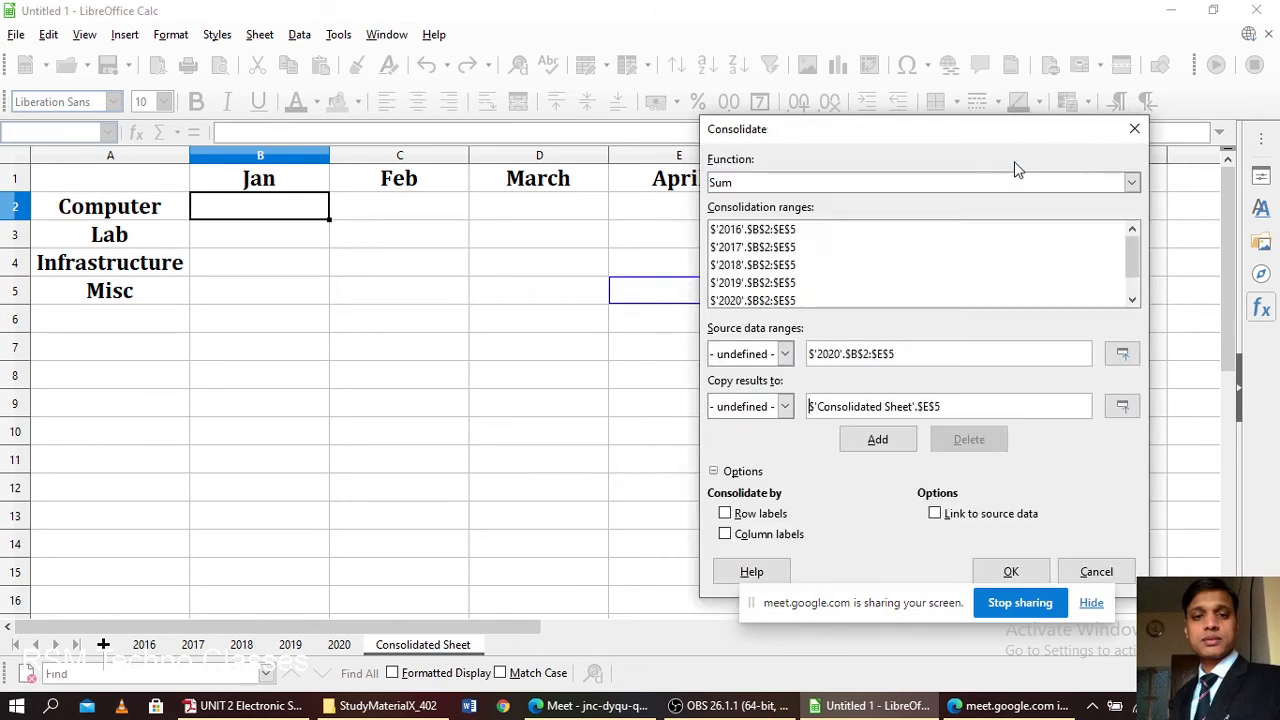
drag(902, 612, 889, 700)
click(990, 570)
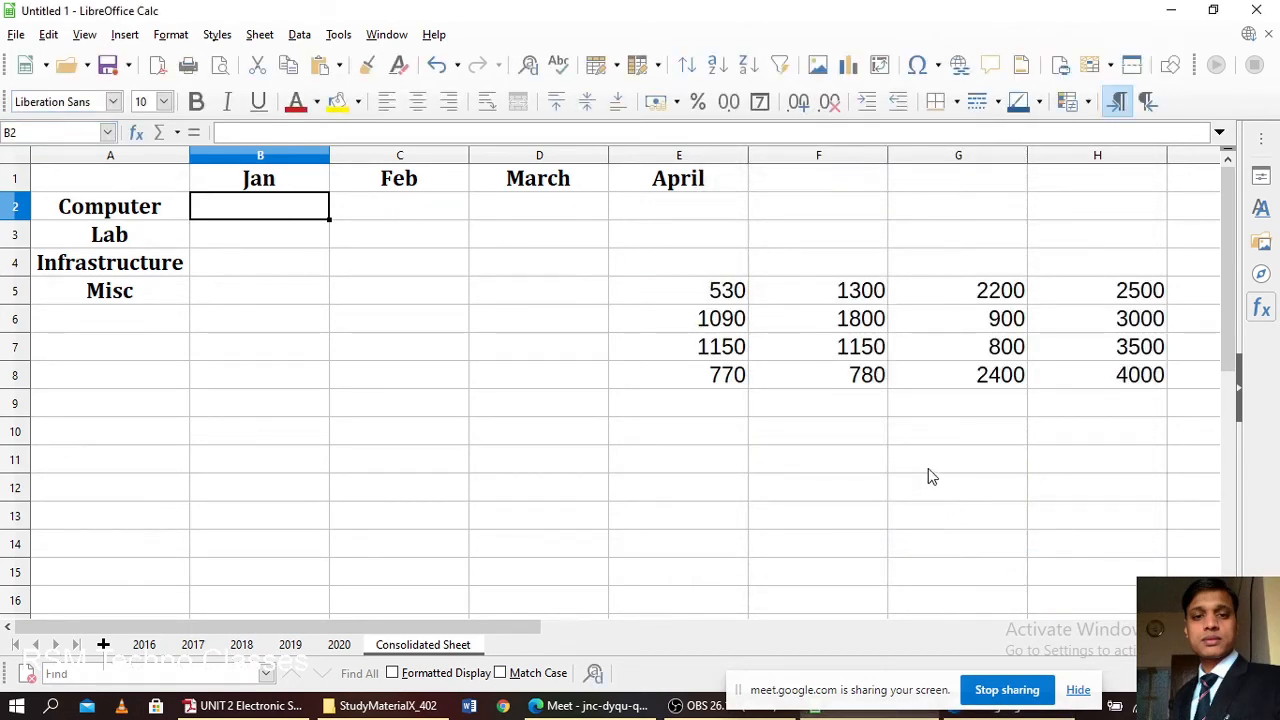
key(ctrl+z)
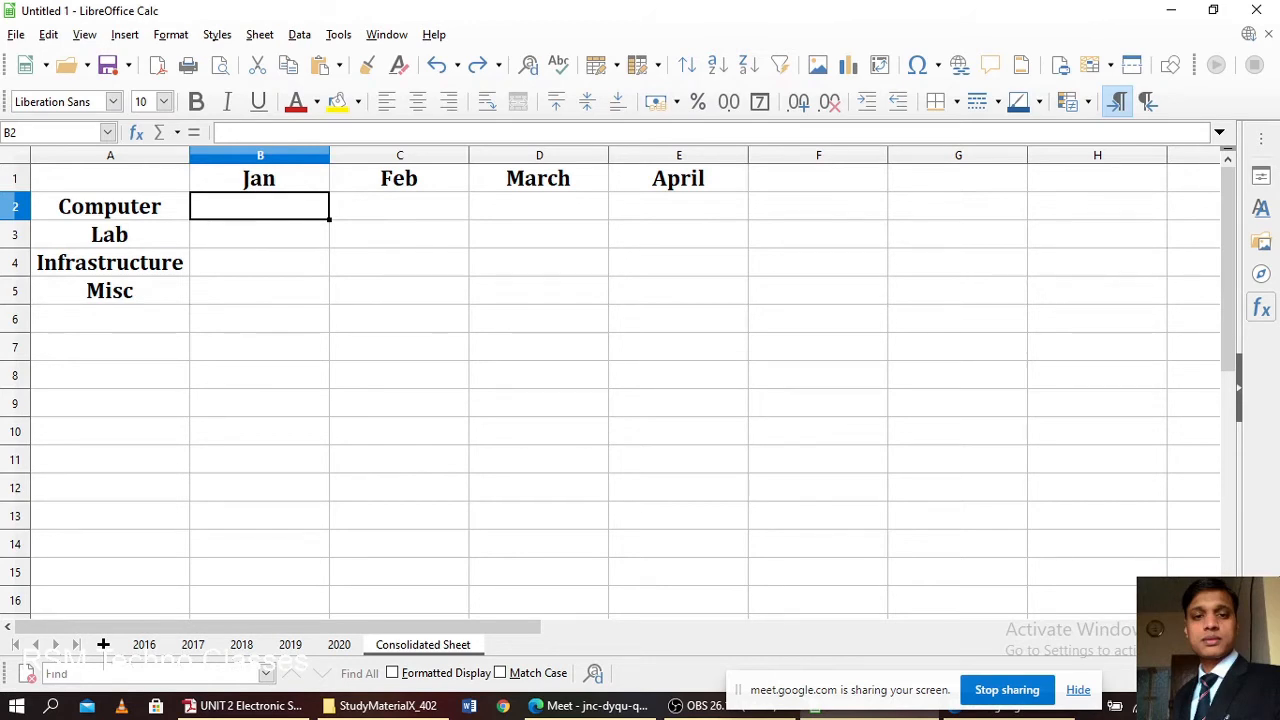
- Start the Consolidate operation again and set its results destination to cell B2 of the Consolidated Sheet
click(303, 35)
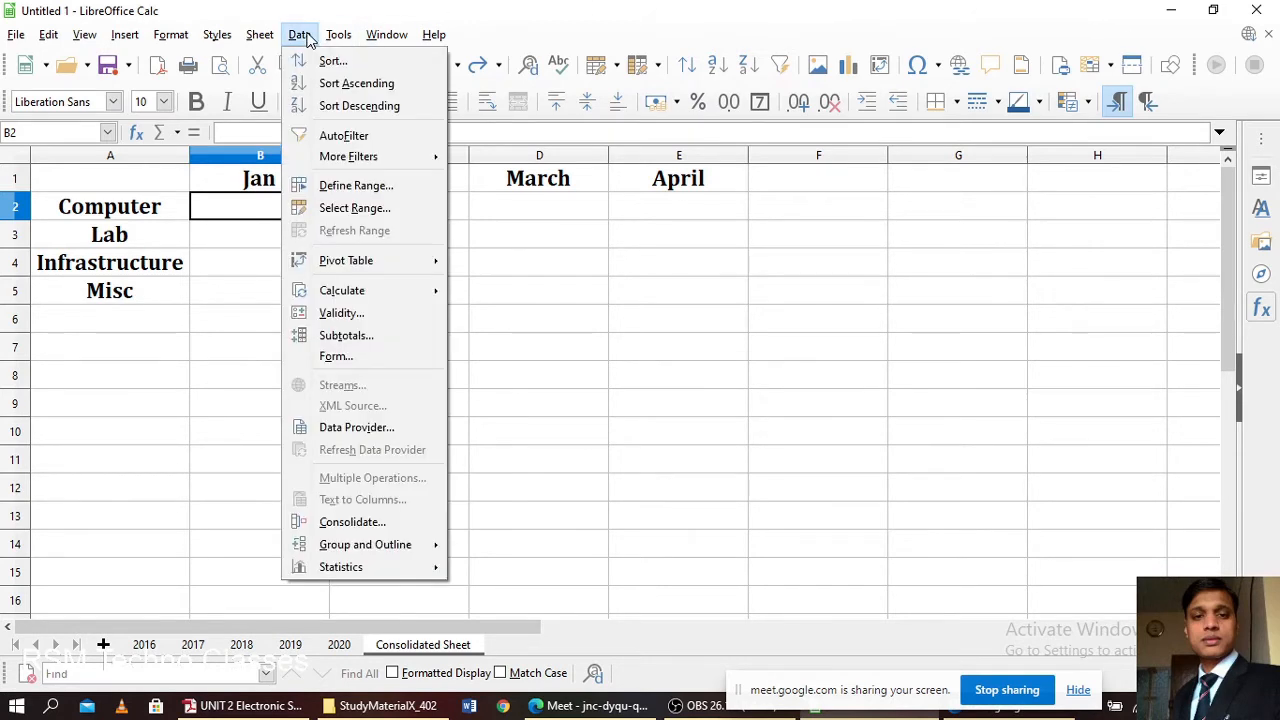
click(346, 521)
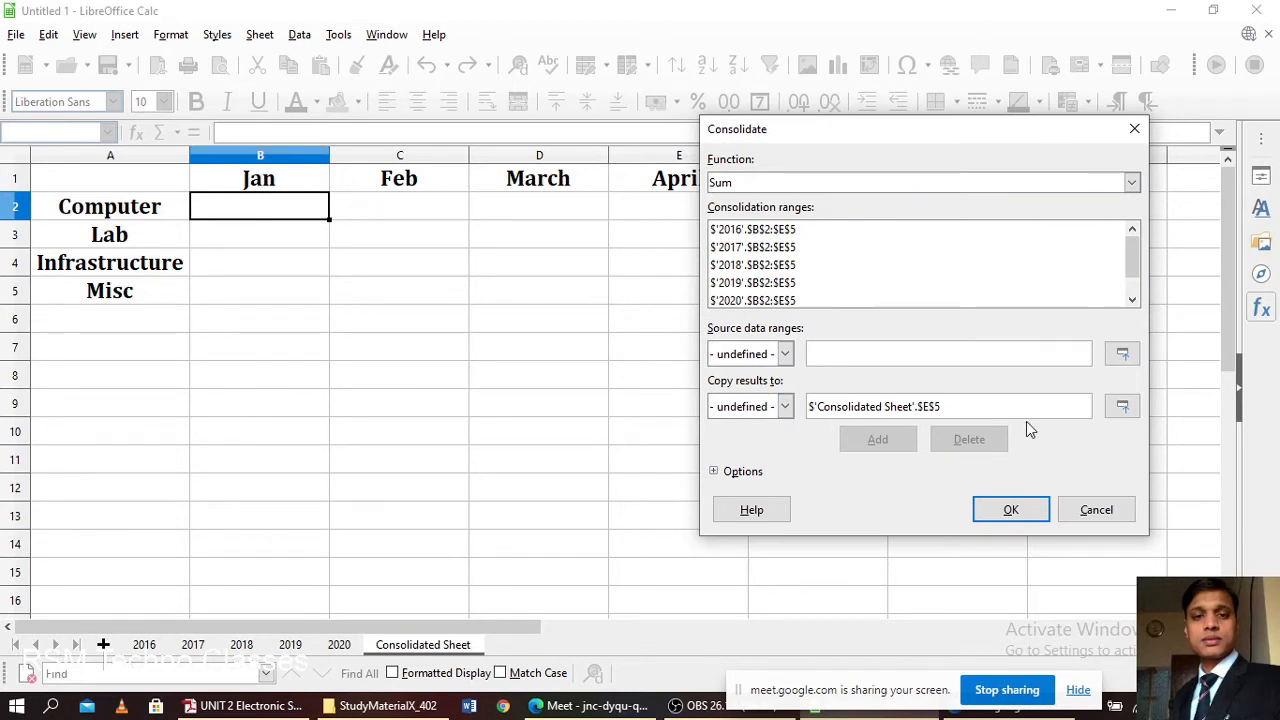
click(1122, 406)
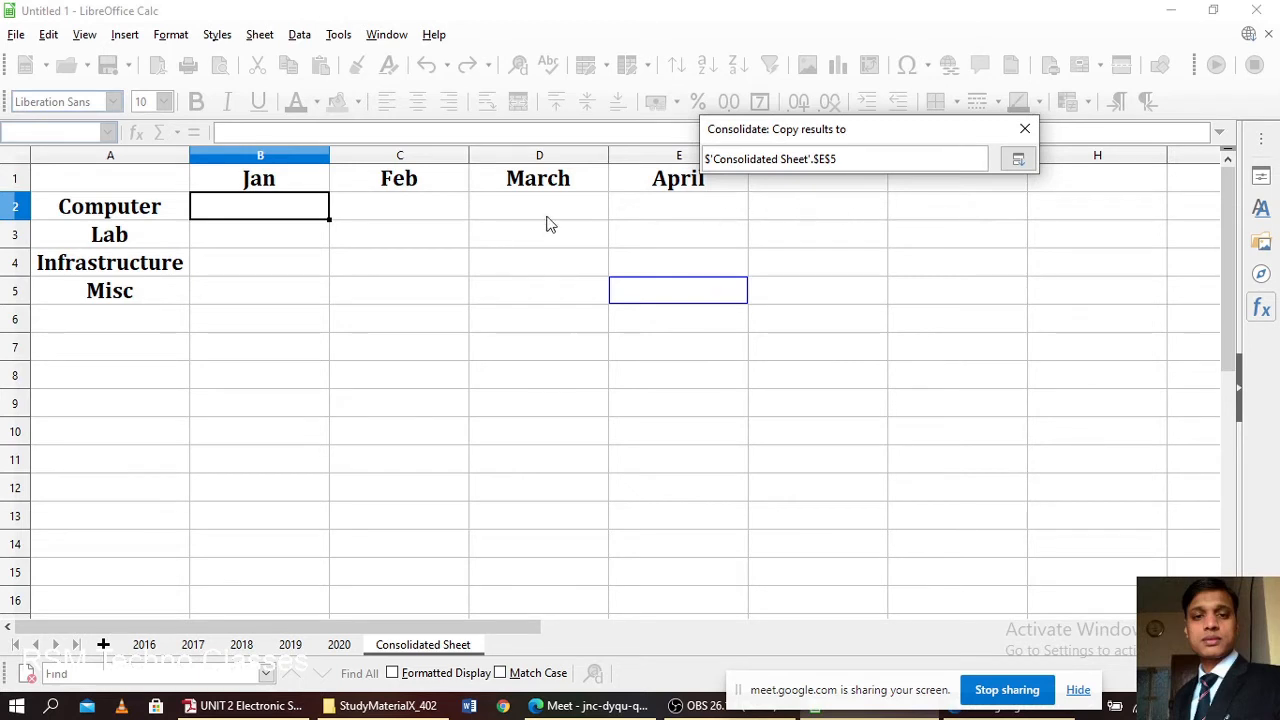
click(280, 208)
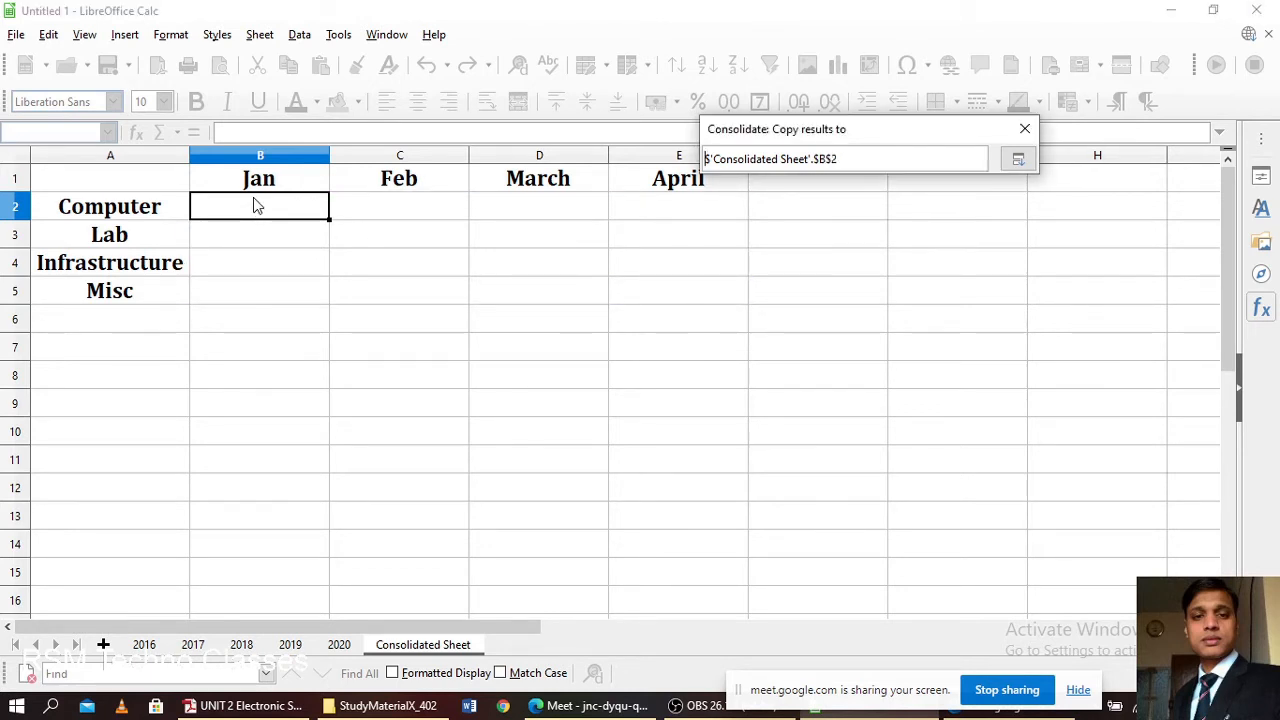
click(1018, 160)
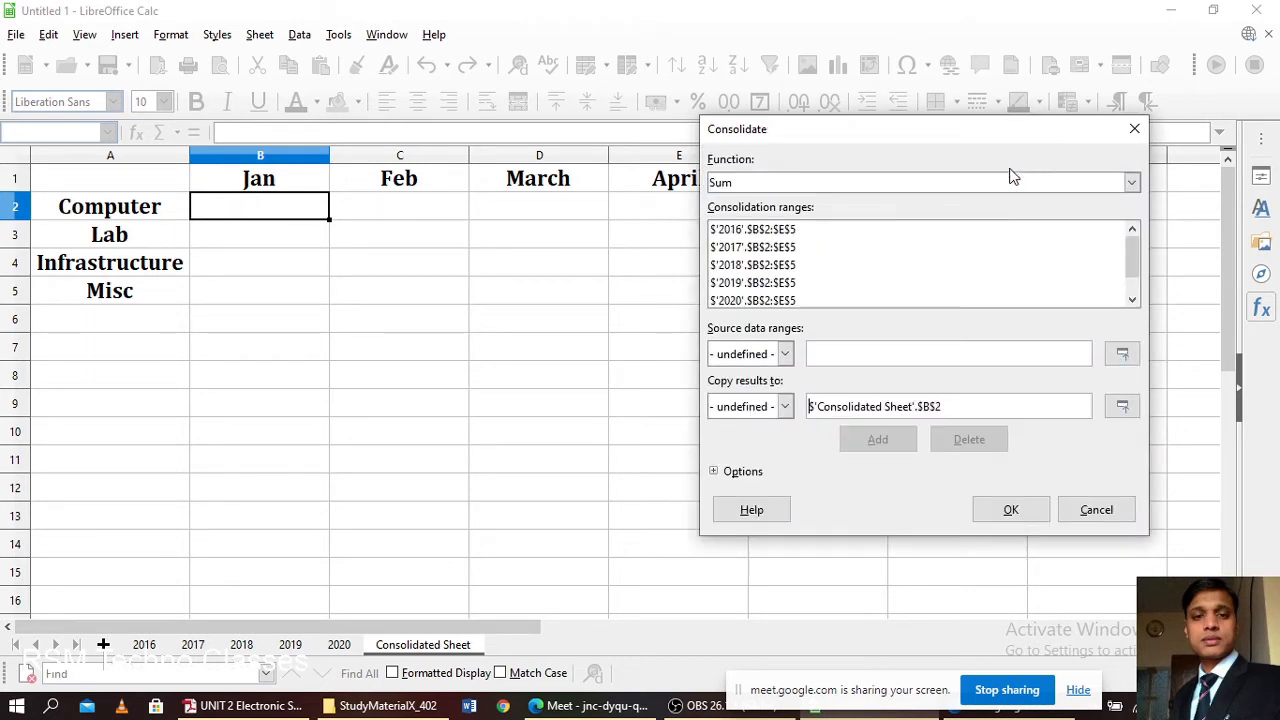
- Consolidate the 2016–2020 ranges B2:E5 with Sum into B2 of Consolidated Sheet and compare the result with each yearly sheet
click(1009, 509)
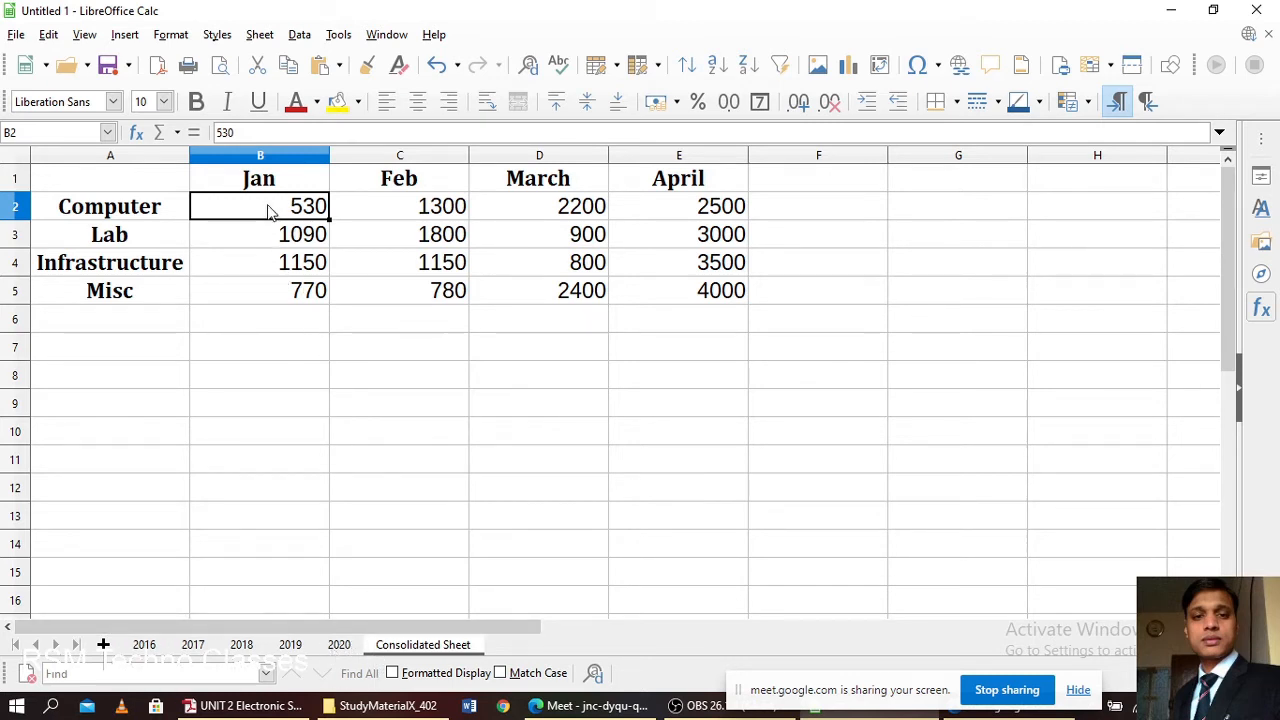
click(147, 647)
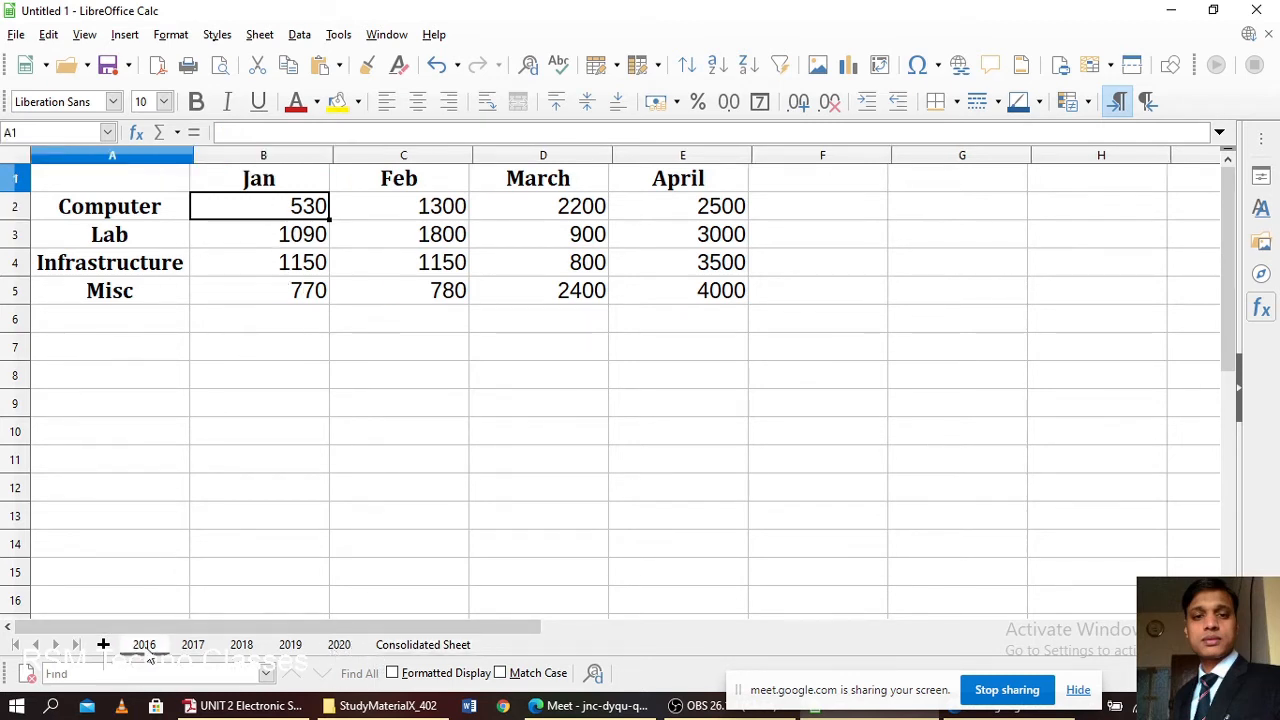
click(193, 646)
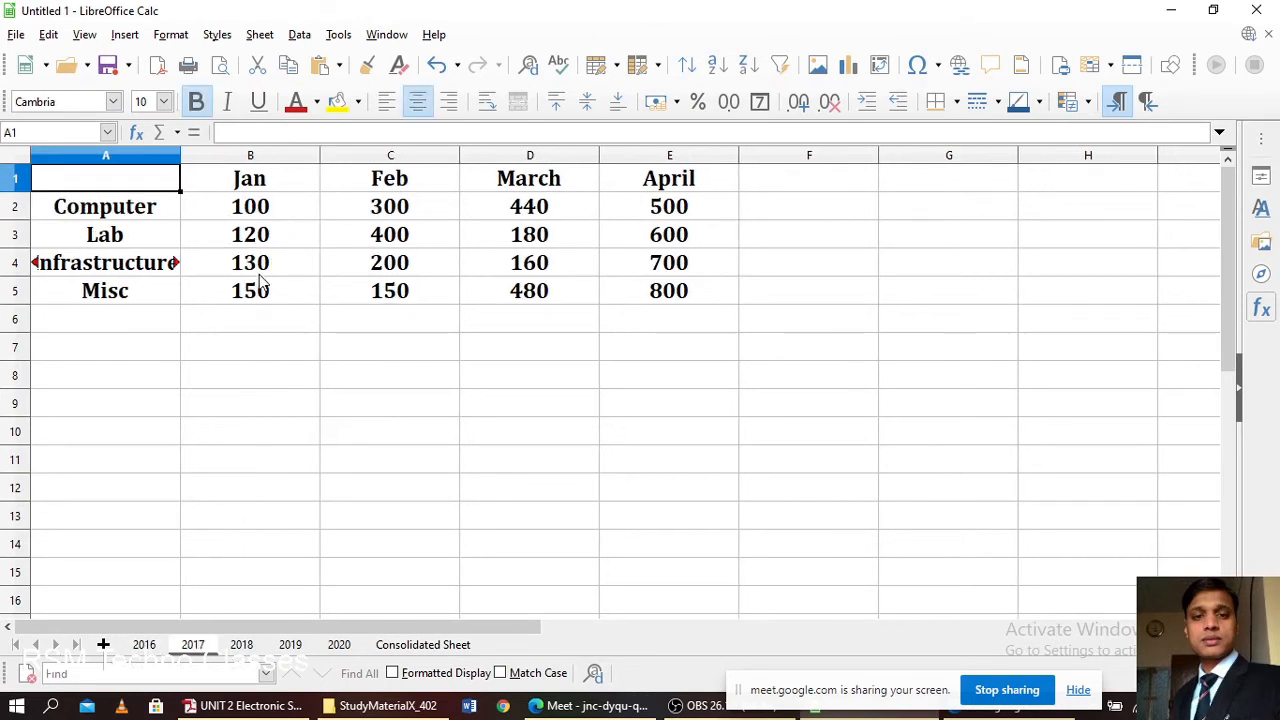
click(241, 646)
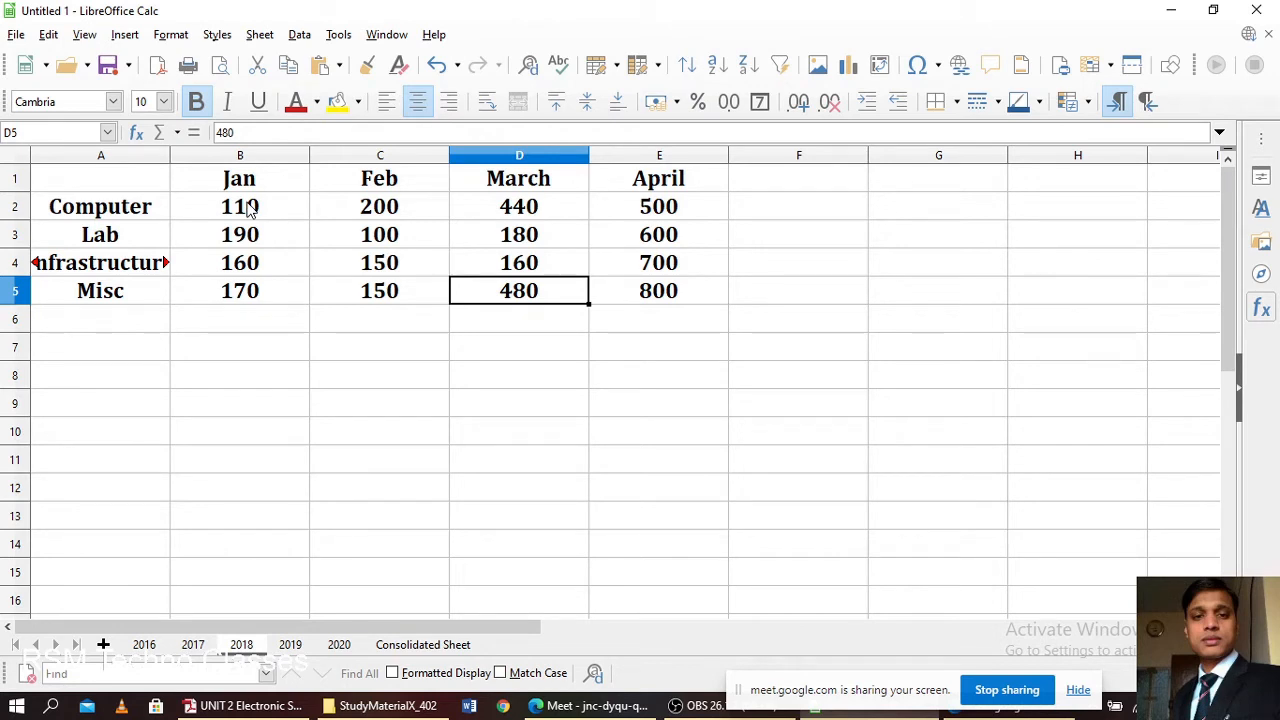
click(292, 647)
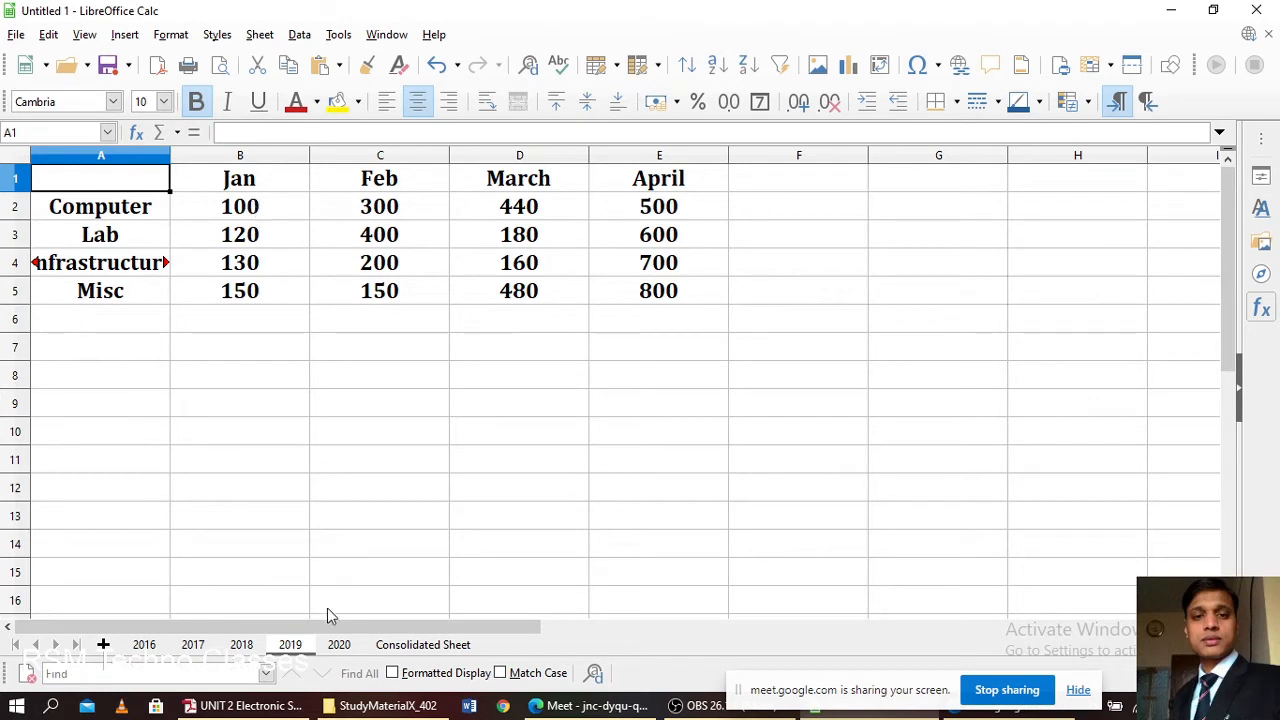
click(343, 646)
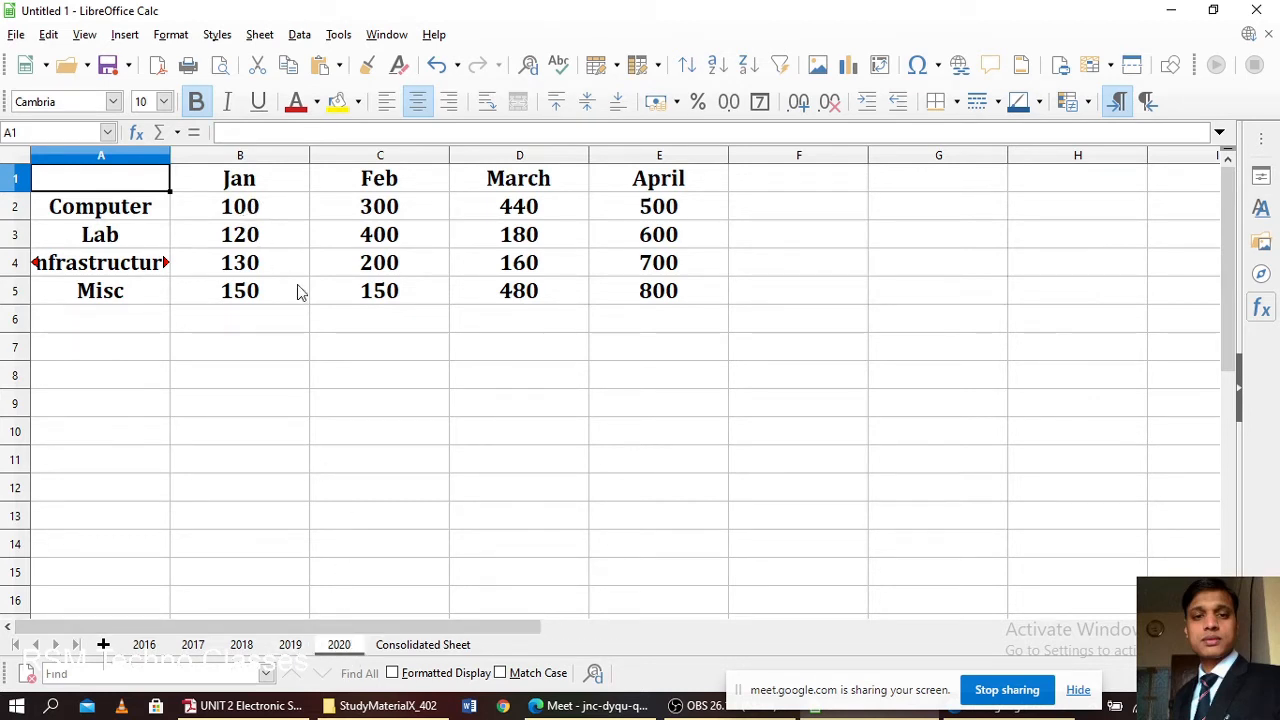
click(423, 645)
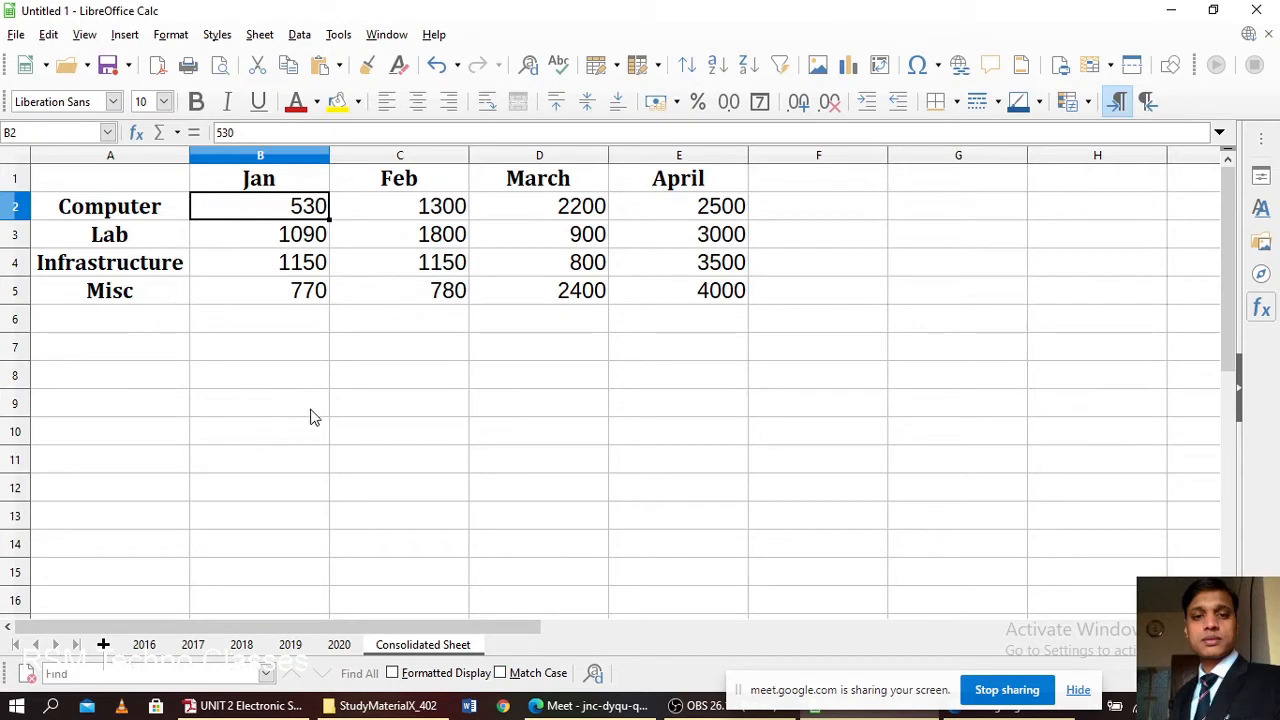
- Examine the 2016 to 2019 source tables again and return to Consolidated Sheet to compare the row and column labels
click(150, 646)
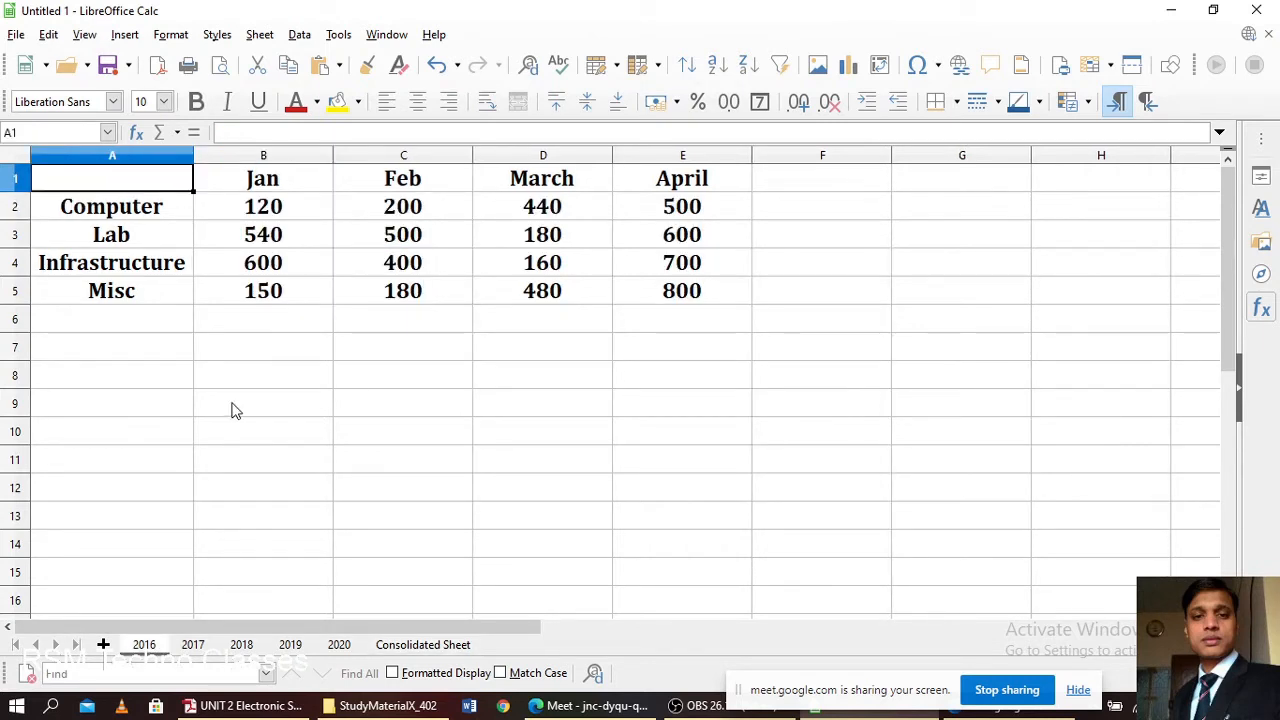
click(194, 645)
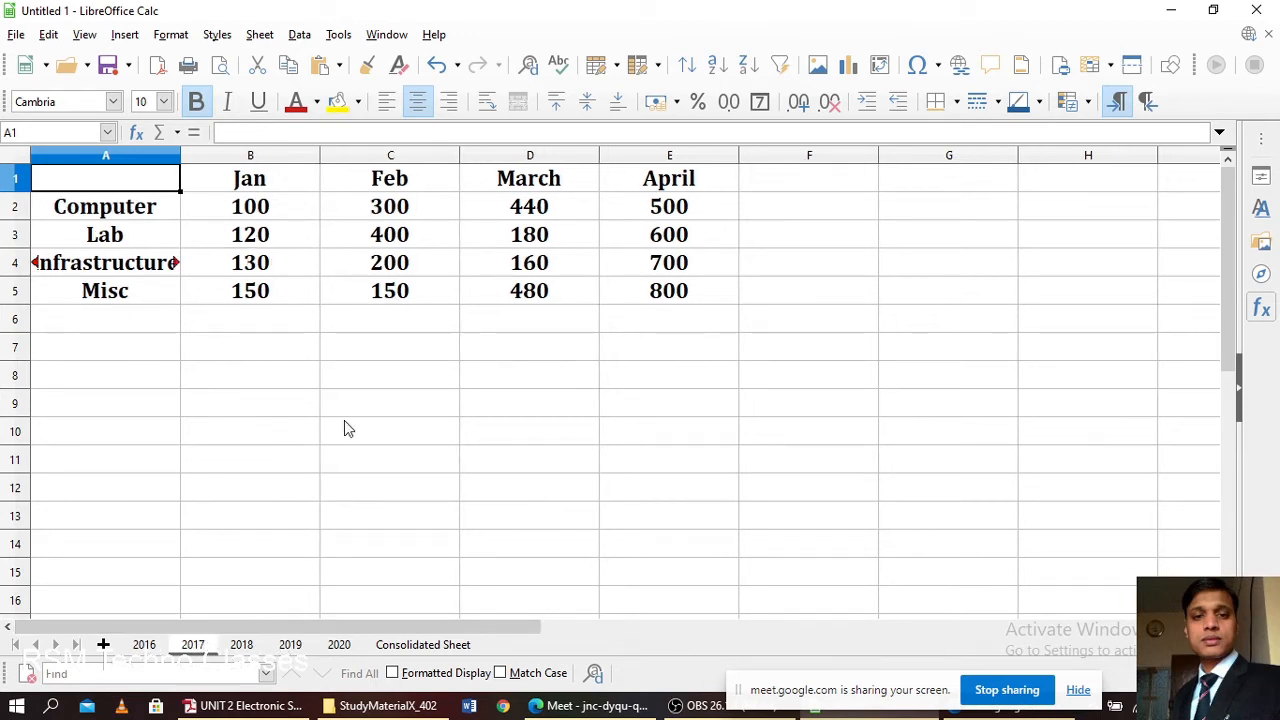
click(140, 645)
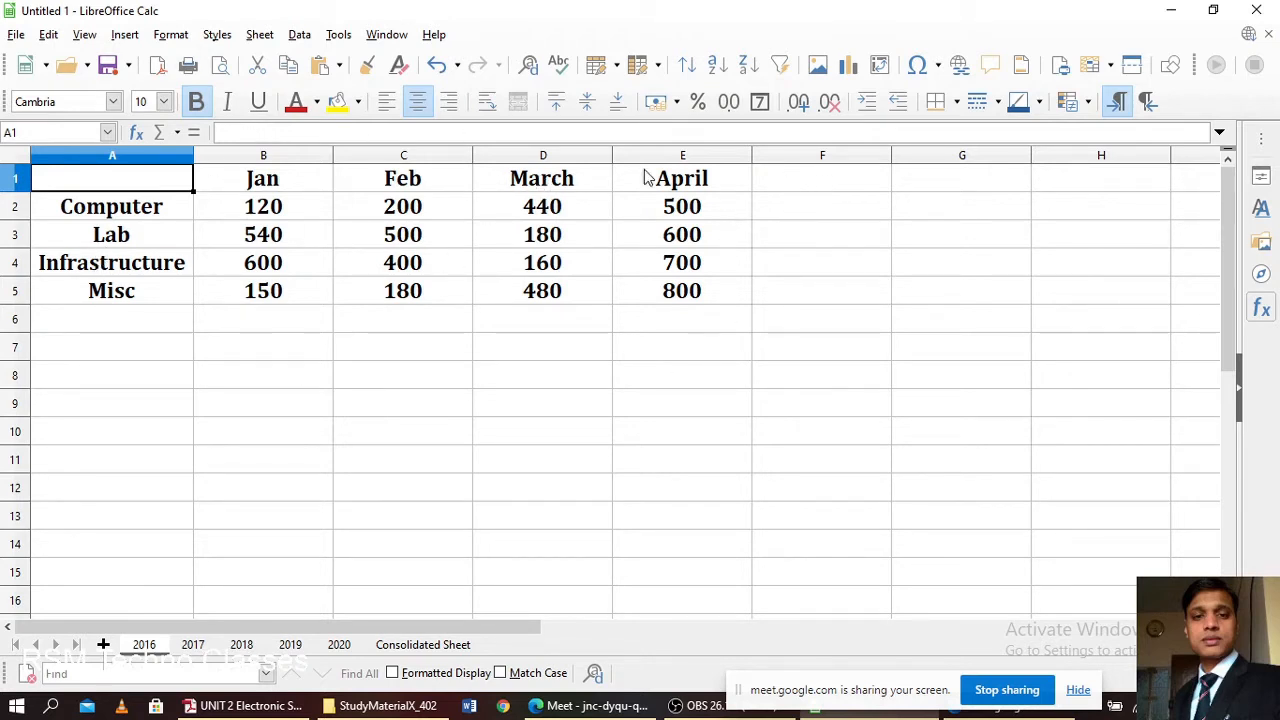
click(193, 645)
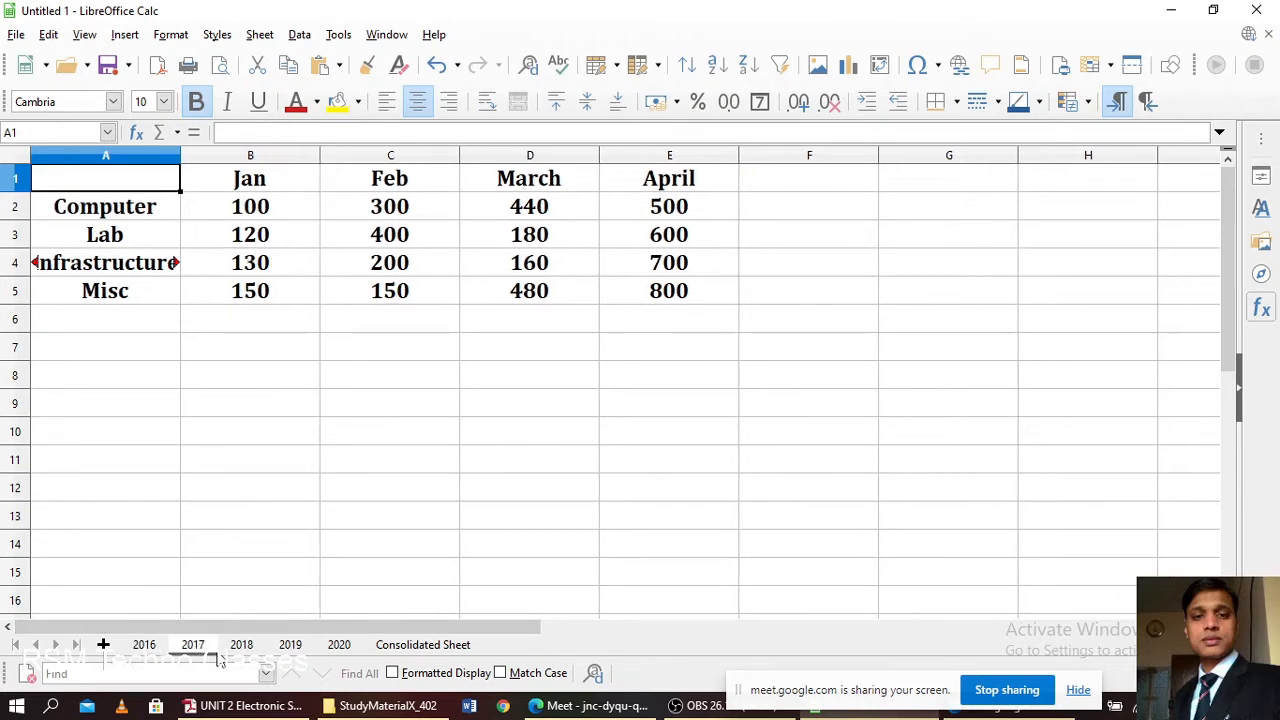
click(242, 645)
click(290, 645)
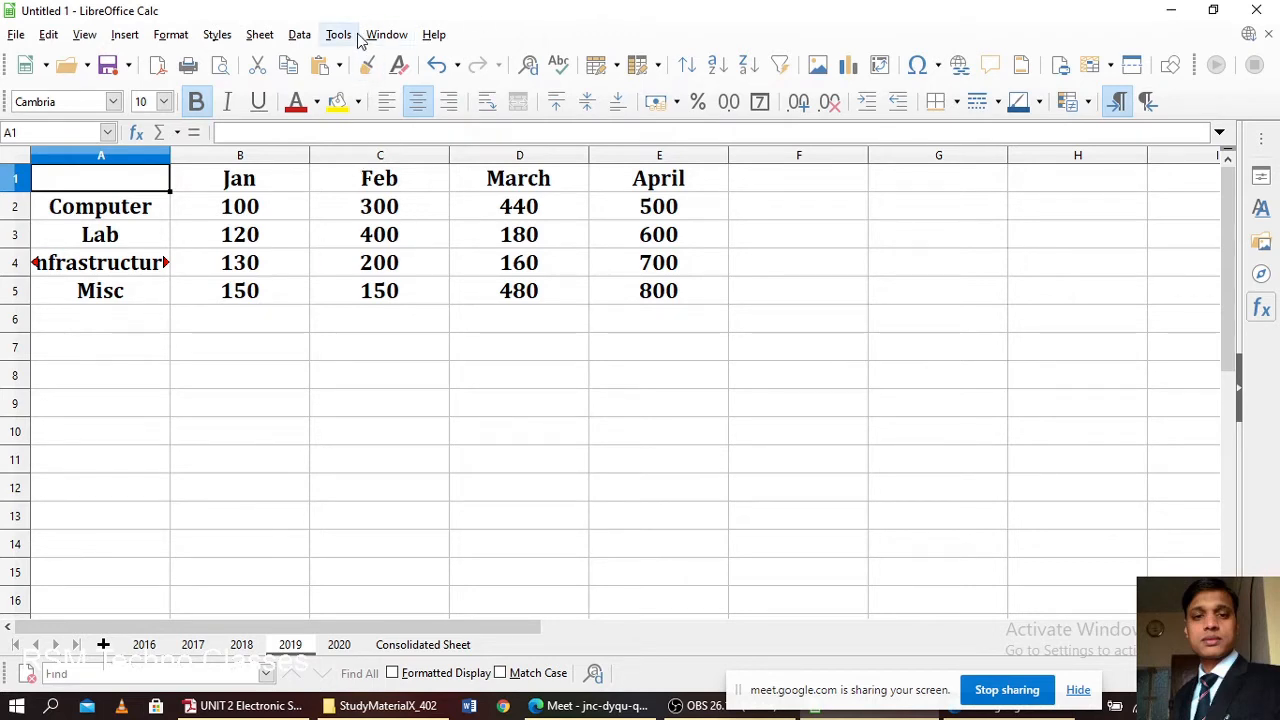
click(302, 36)
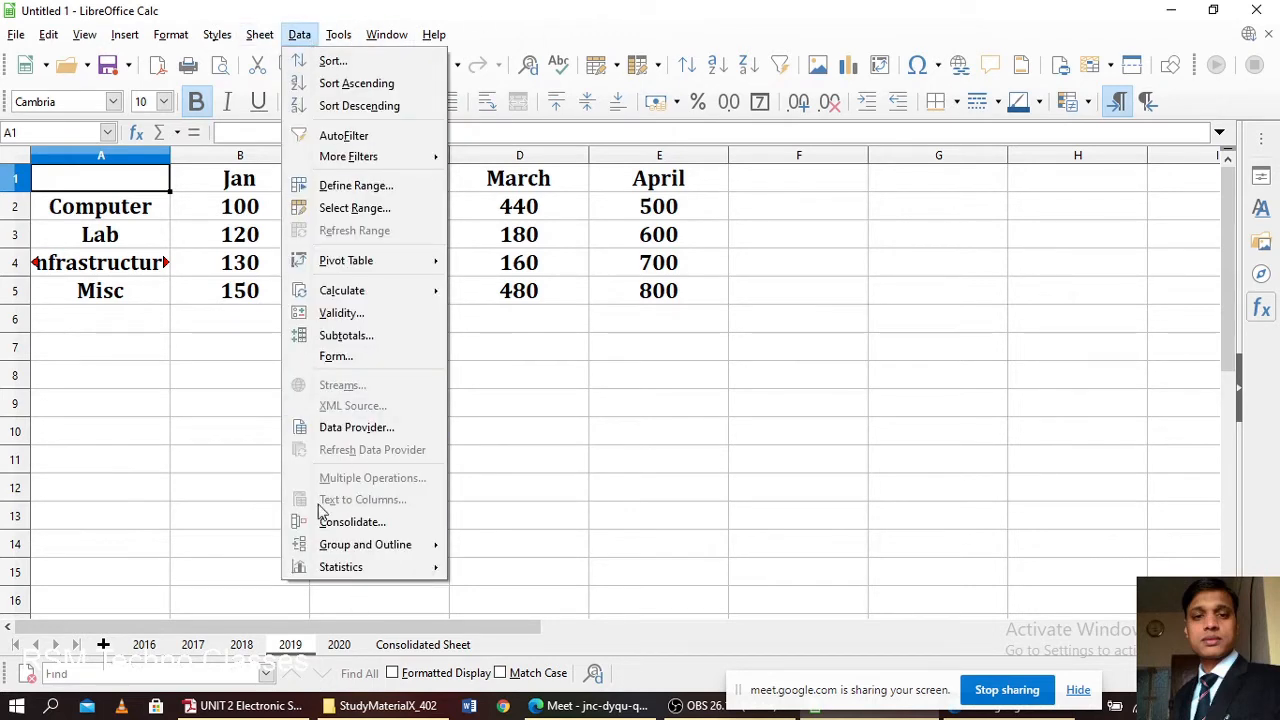
click(499, 485)
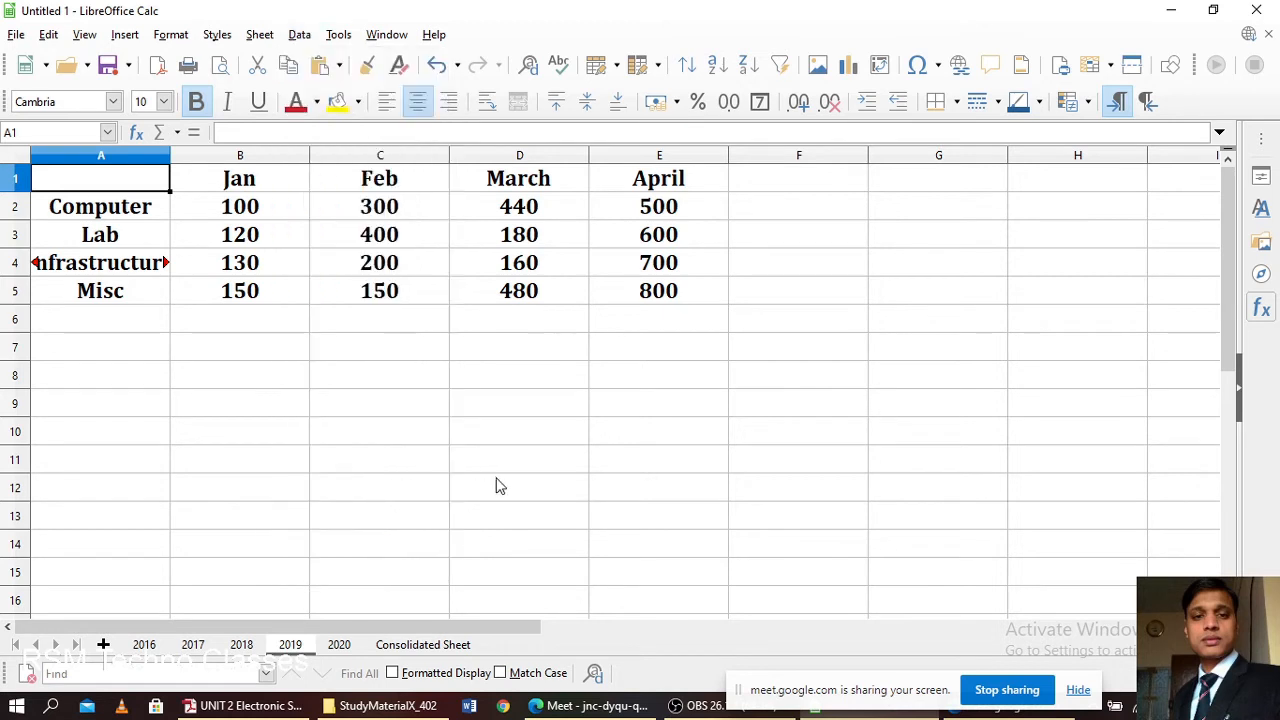
click(430, 645)
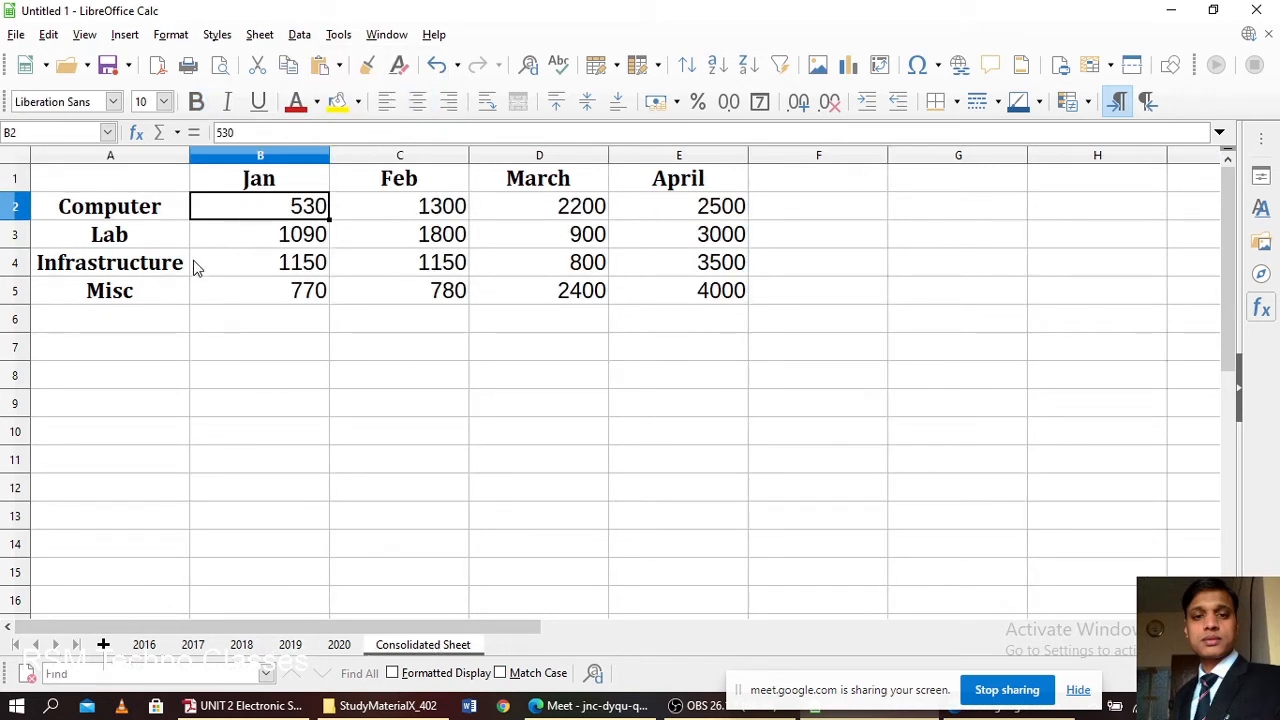
- Switch to the Google Meet call, read the participants' chat messages, and return to the LibreOffice Calc spreadsheet
click(590, 706)
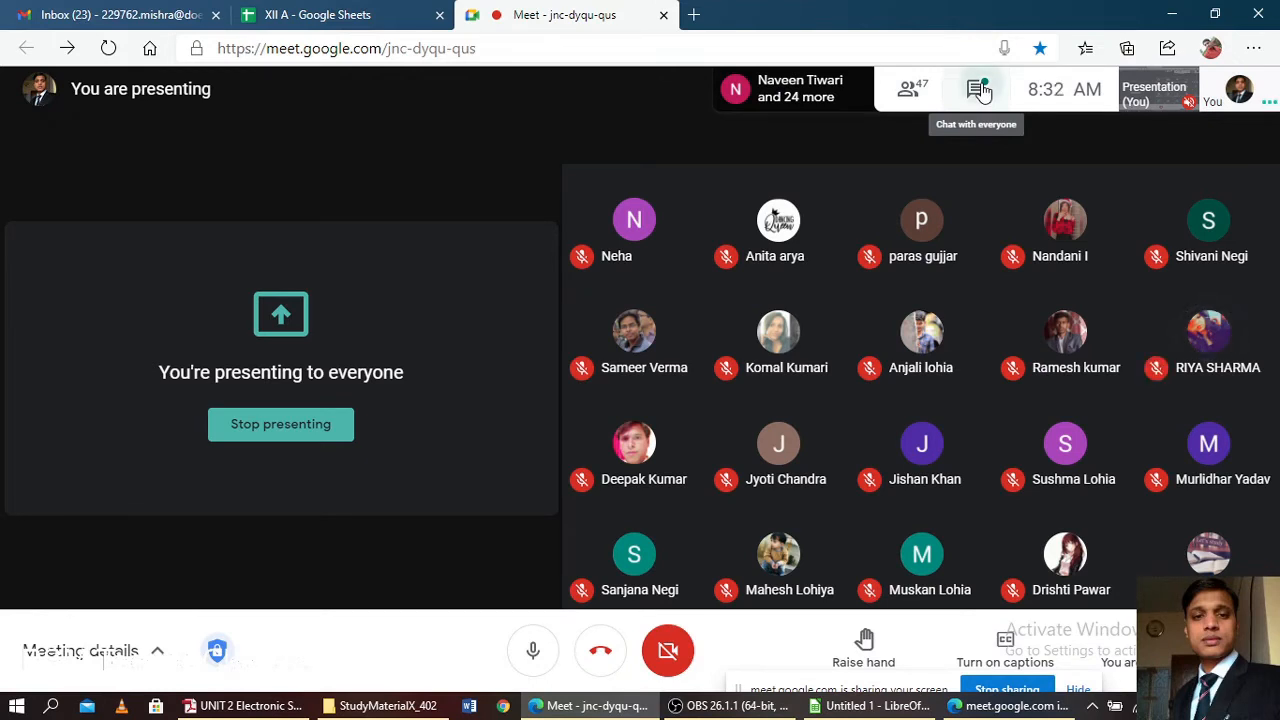
click(980, 91)
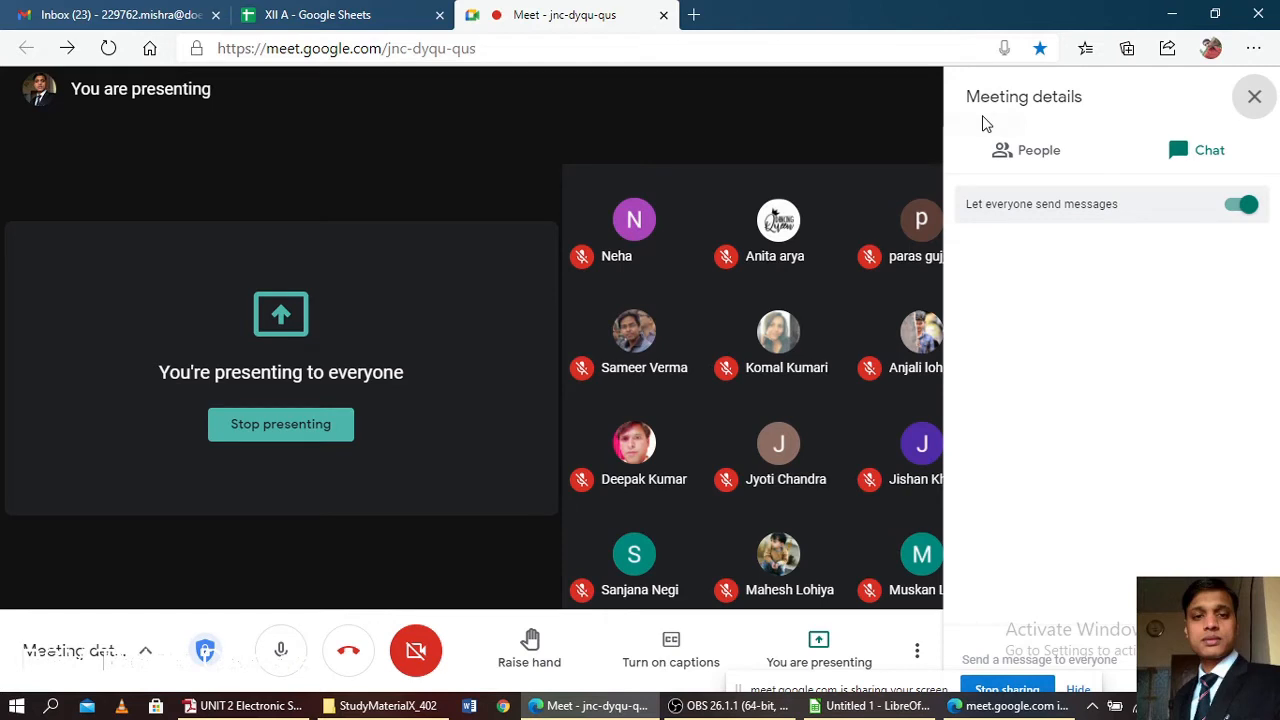
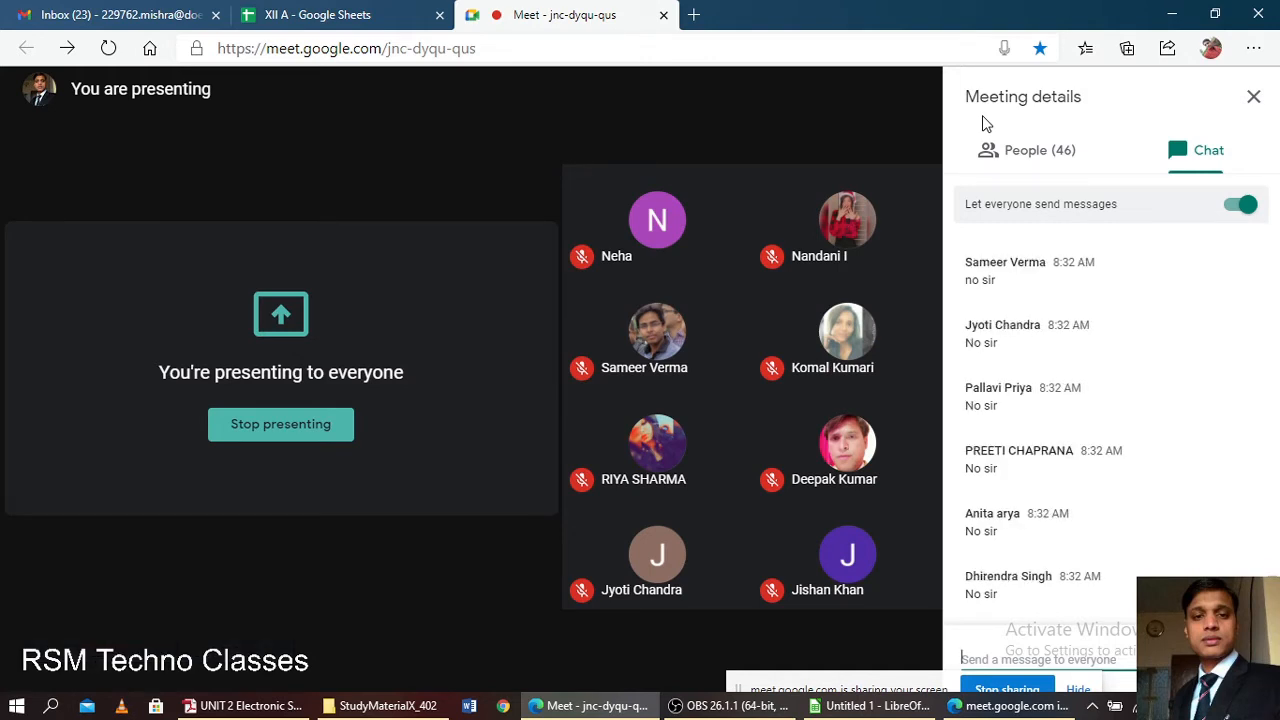
click(1256, 100)
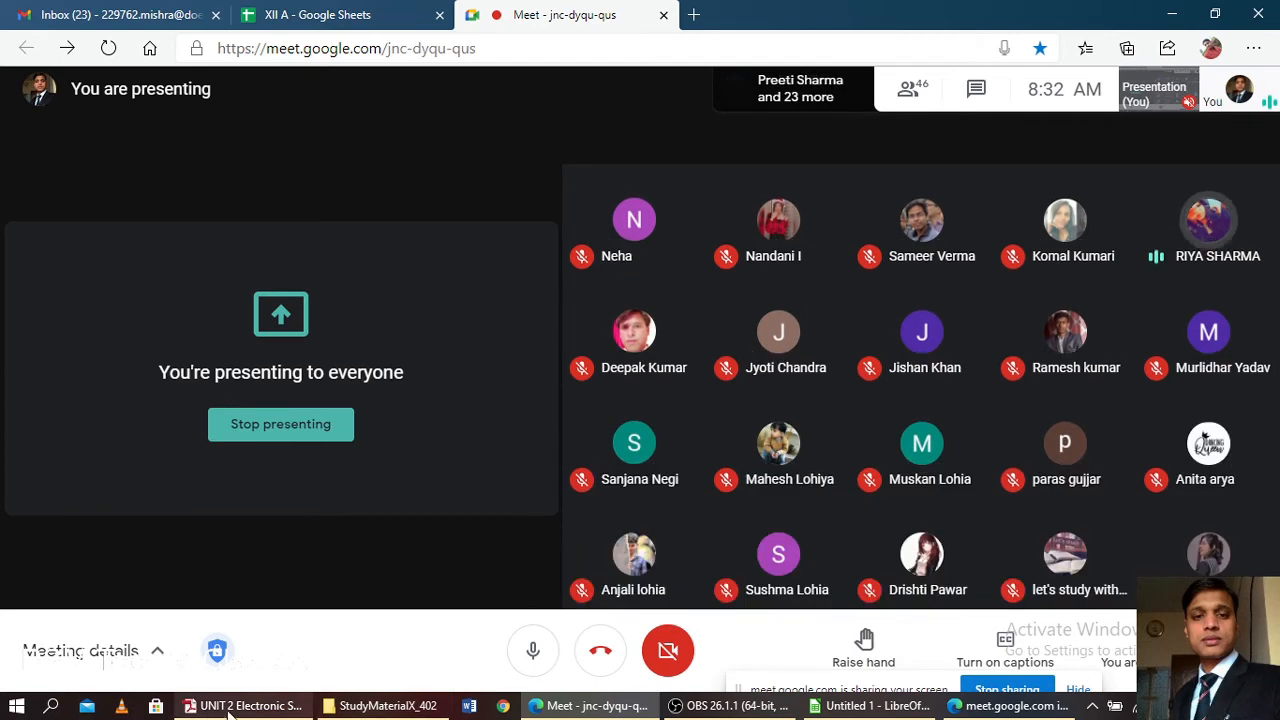
click(838, 706)
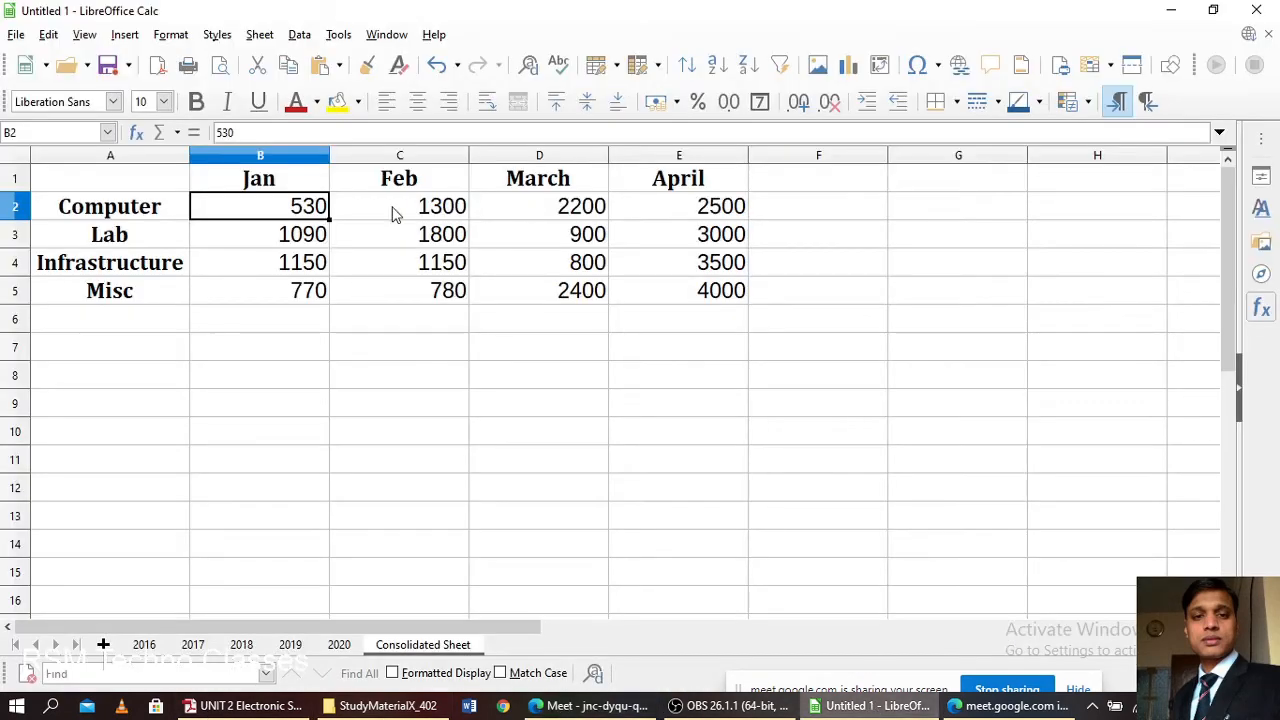
- Consolidate the same yearly ranges into Consolidated Sheet with the Average function and compare the result with the 2016 sheet
click(477, 348)
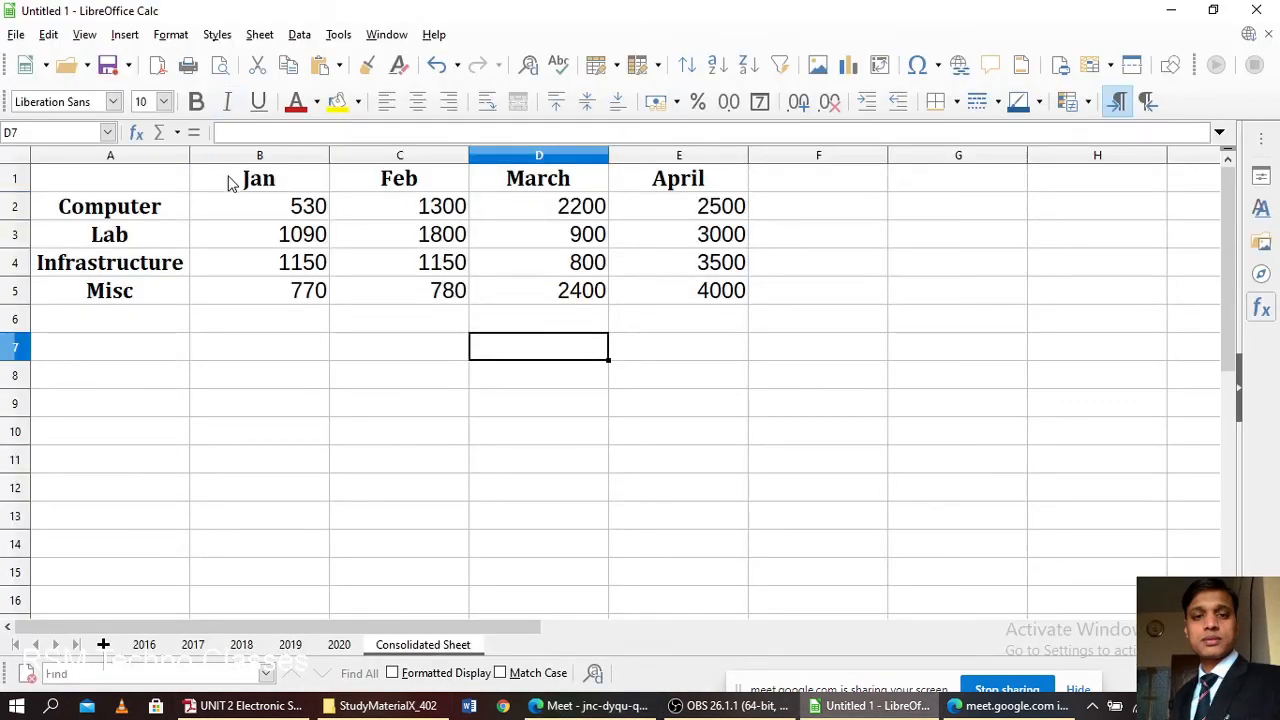
click(300, 34)
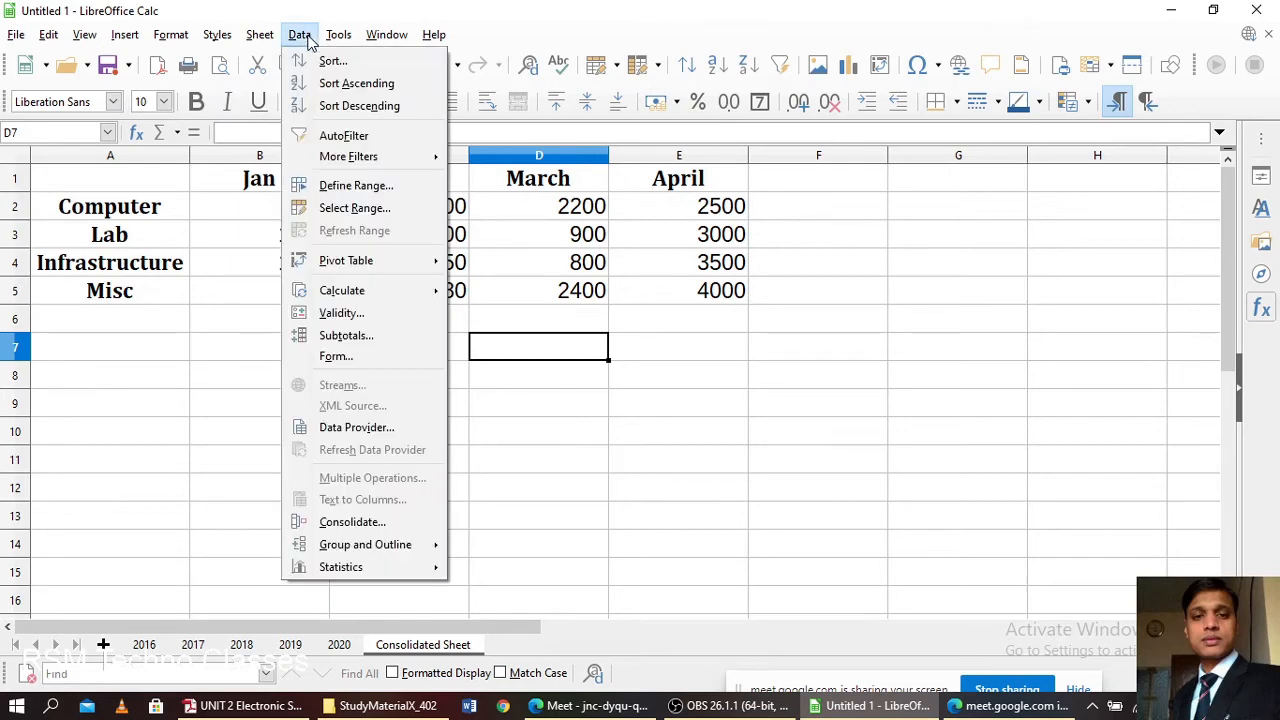
click(352, 522)
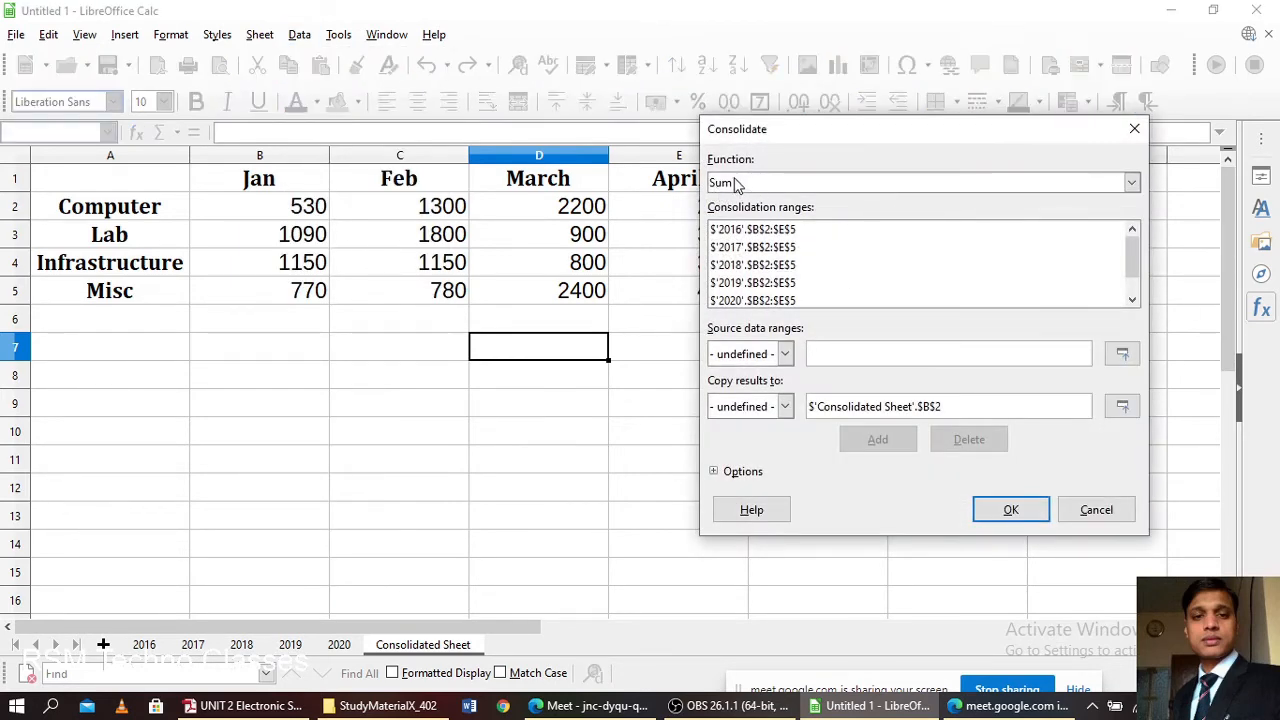
click(1131, 182)
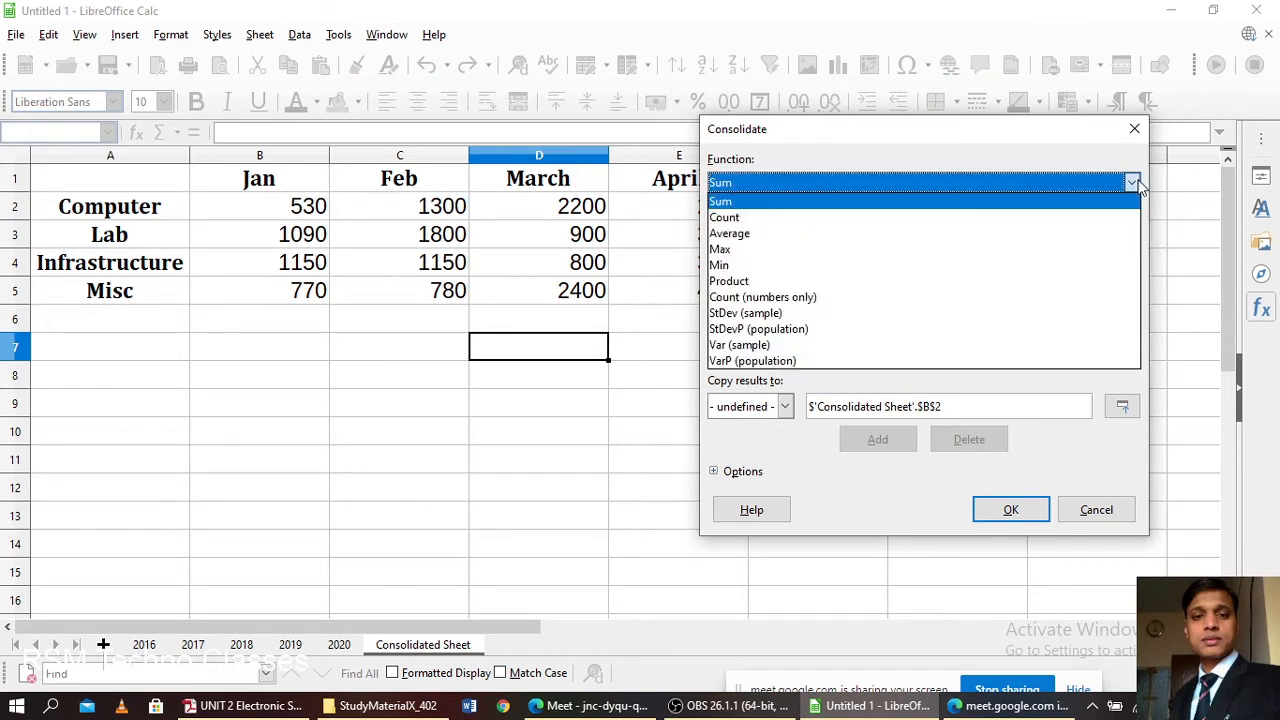
click(882, 233)
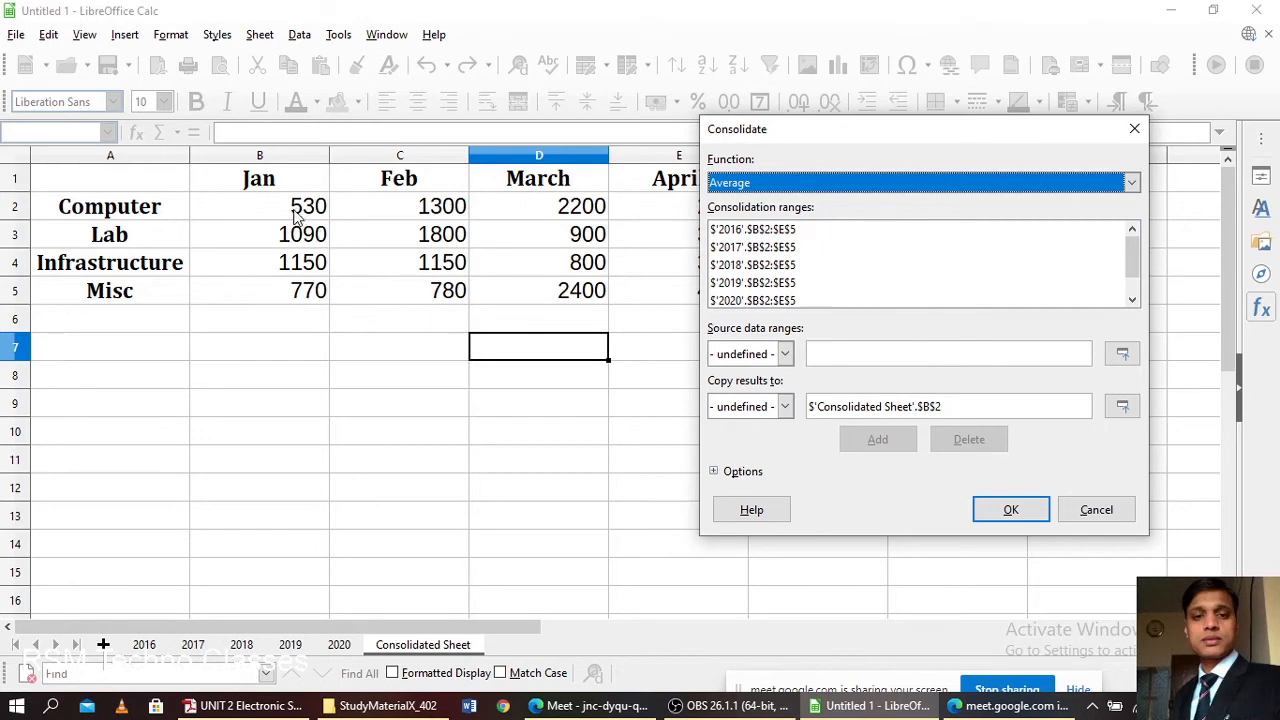
click(1010, 509)
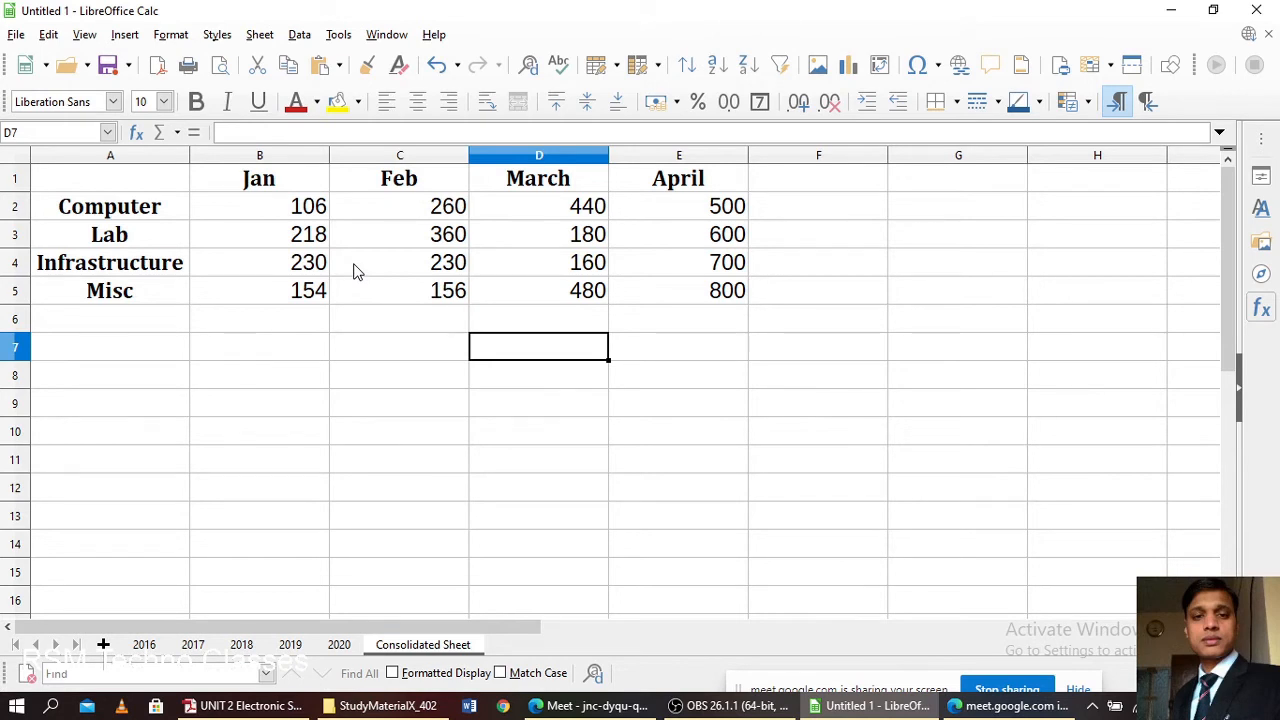
click(143, 646)
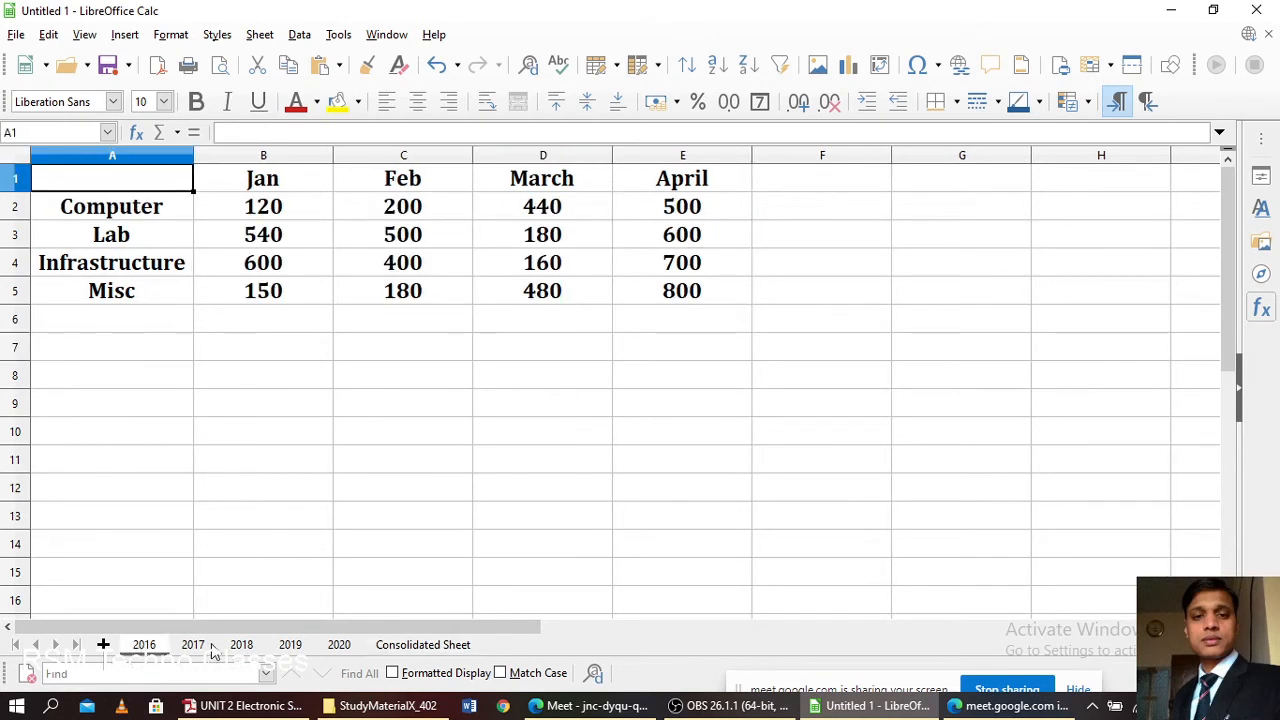
click(418, 646)
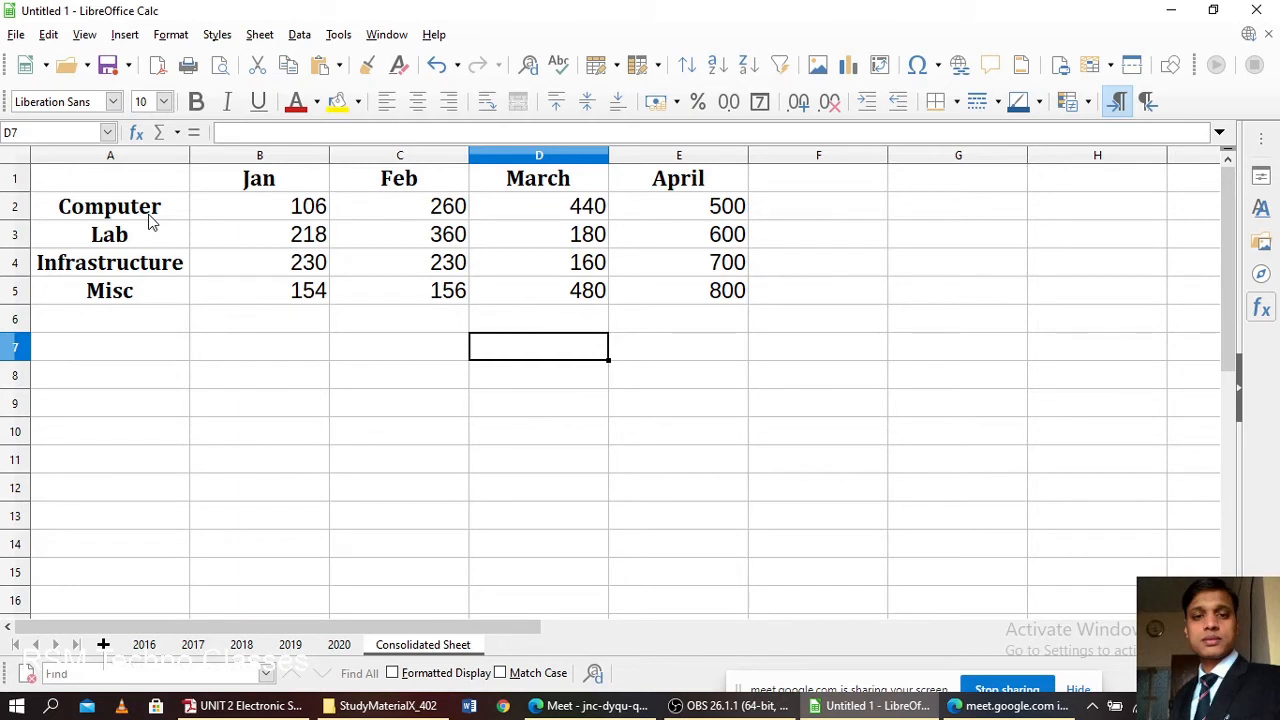
- Consolidate the yearly ranges into B2 of Consolidated Sheet again, using the Max function
click(299, 34)
click(352, 521)
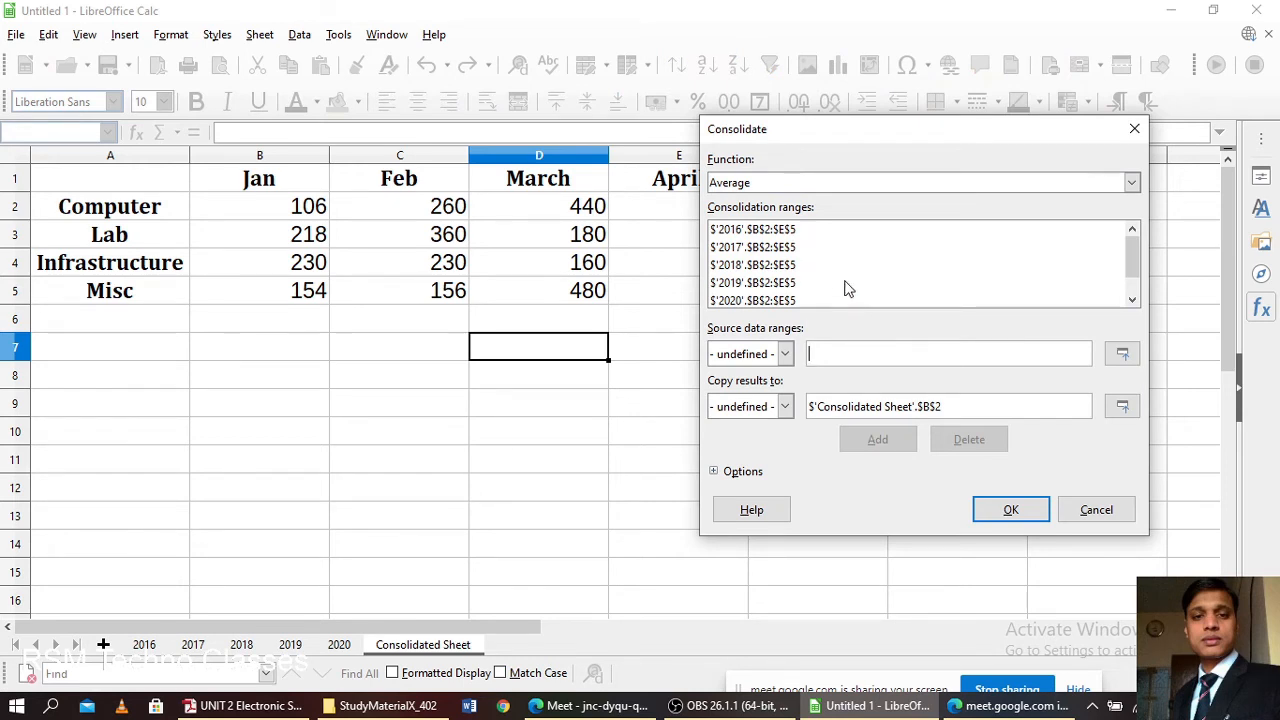
click(1132, 182)
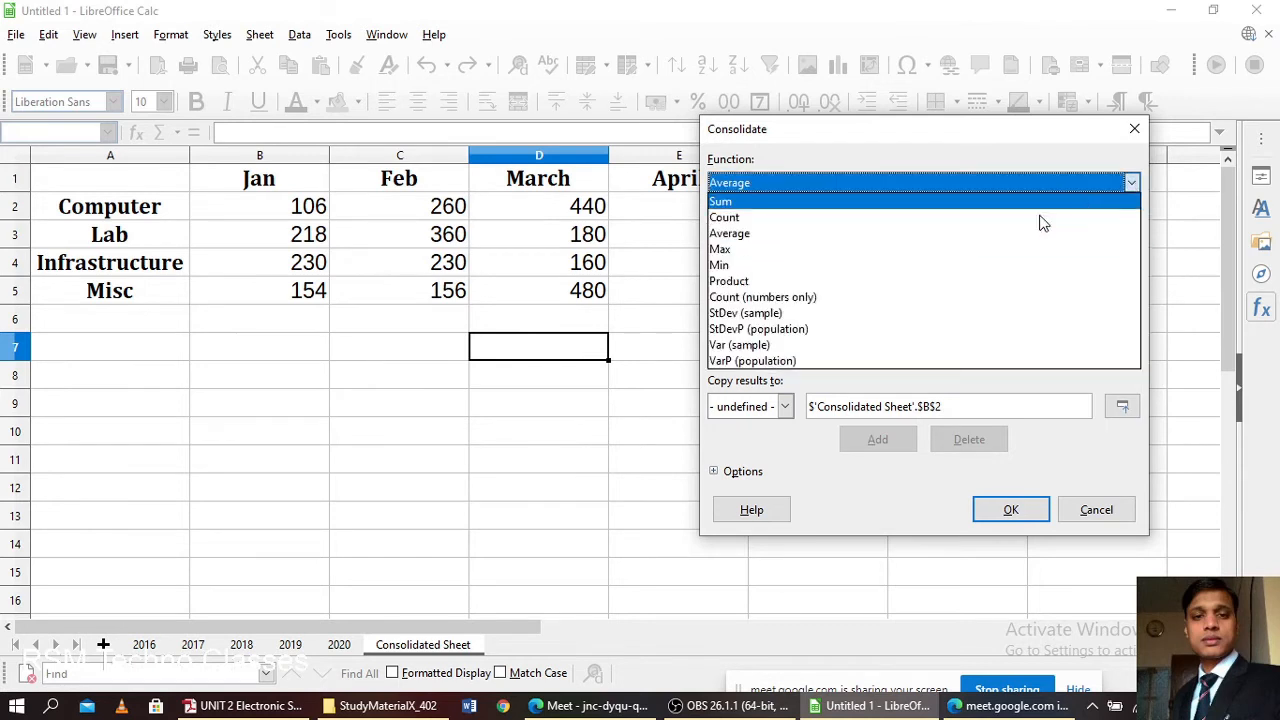
click(830, 257)
click(1006, 512)
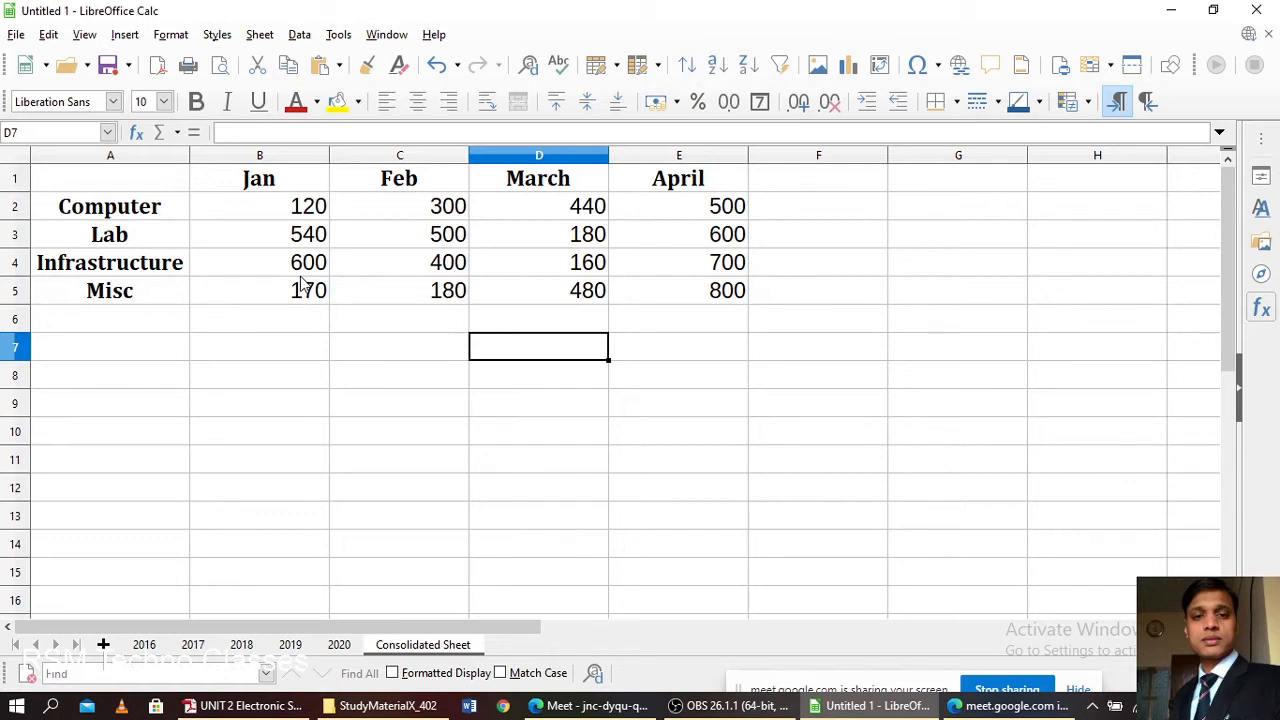
- Set the January Computer value in B2 of the 2016 sheet to 200 and check whether Consolidated Sheet follows the change
click(144, 646)
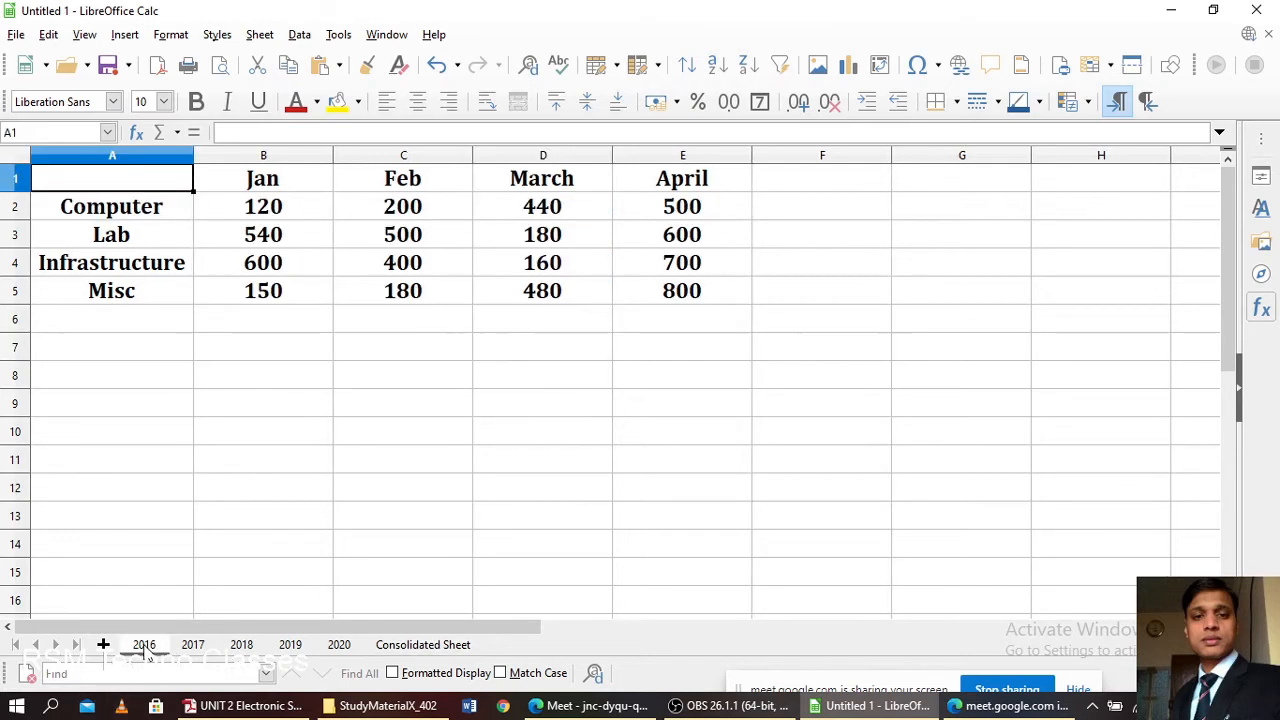
double_click(304, 209)
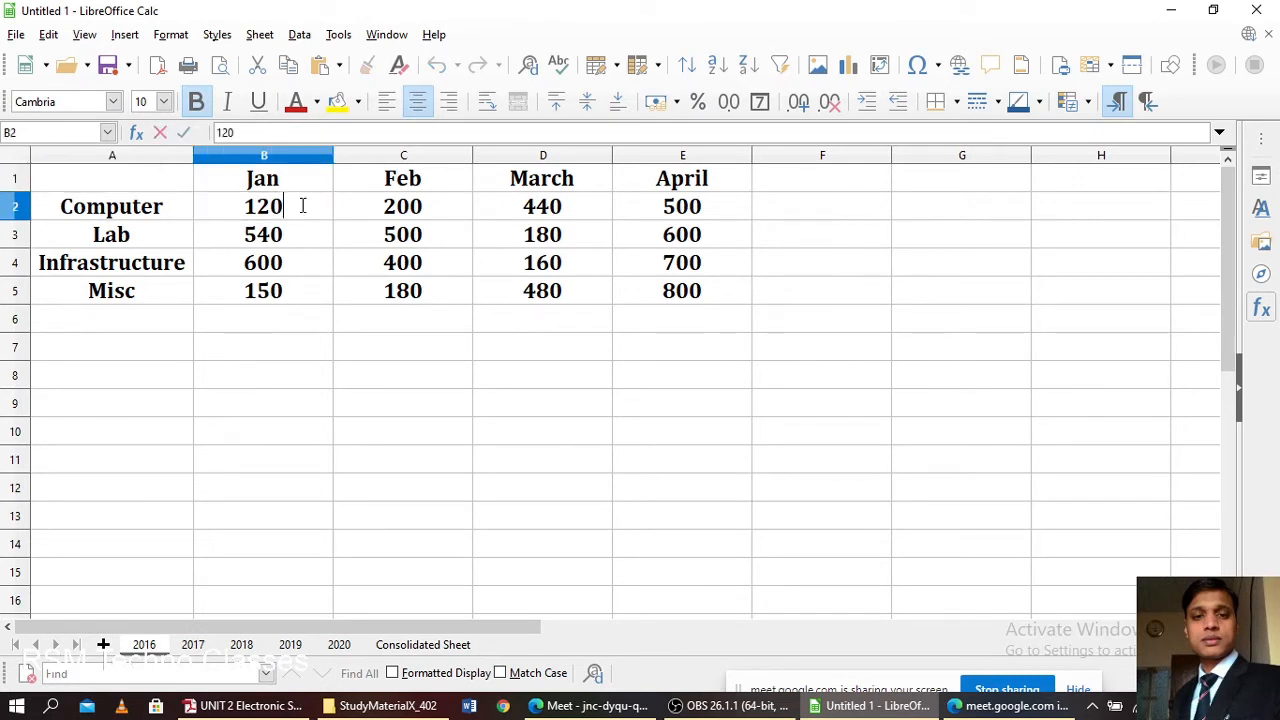
key(BackSpace)
key(BackSpace)
key(BackSpace)
text(200)
click(423, 645)
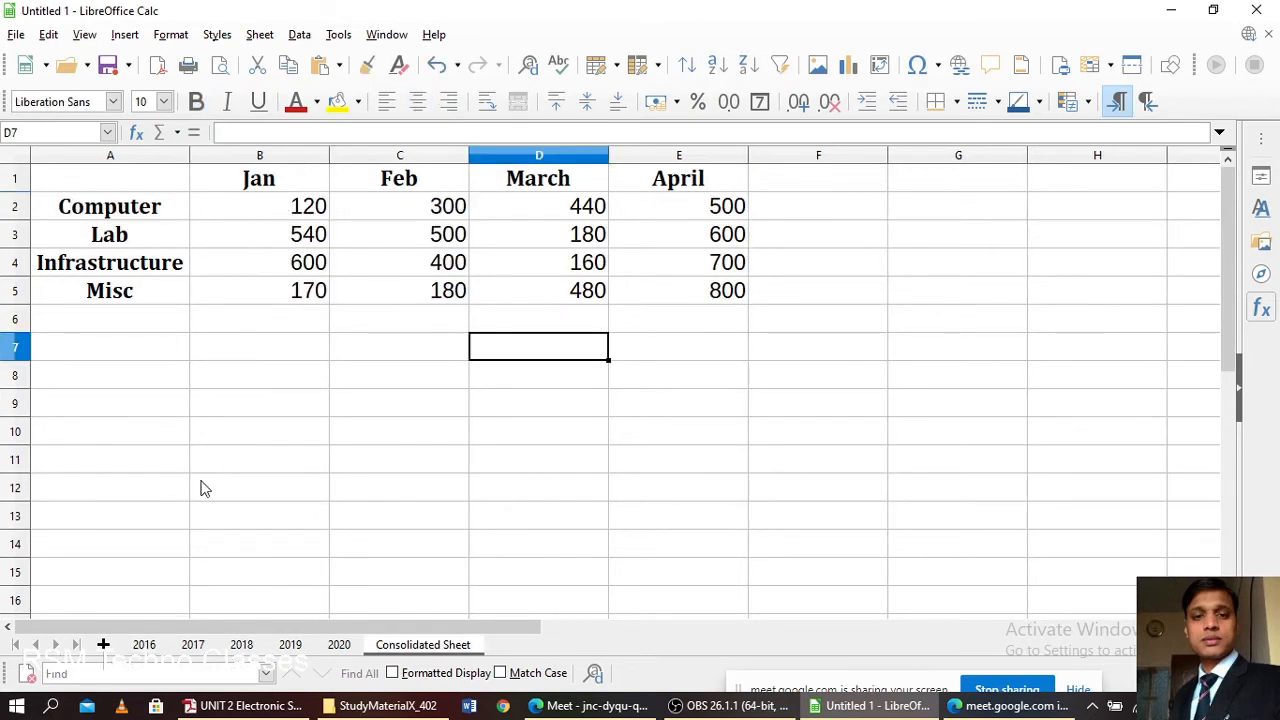
click(155, 645)
click(253, 429)
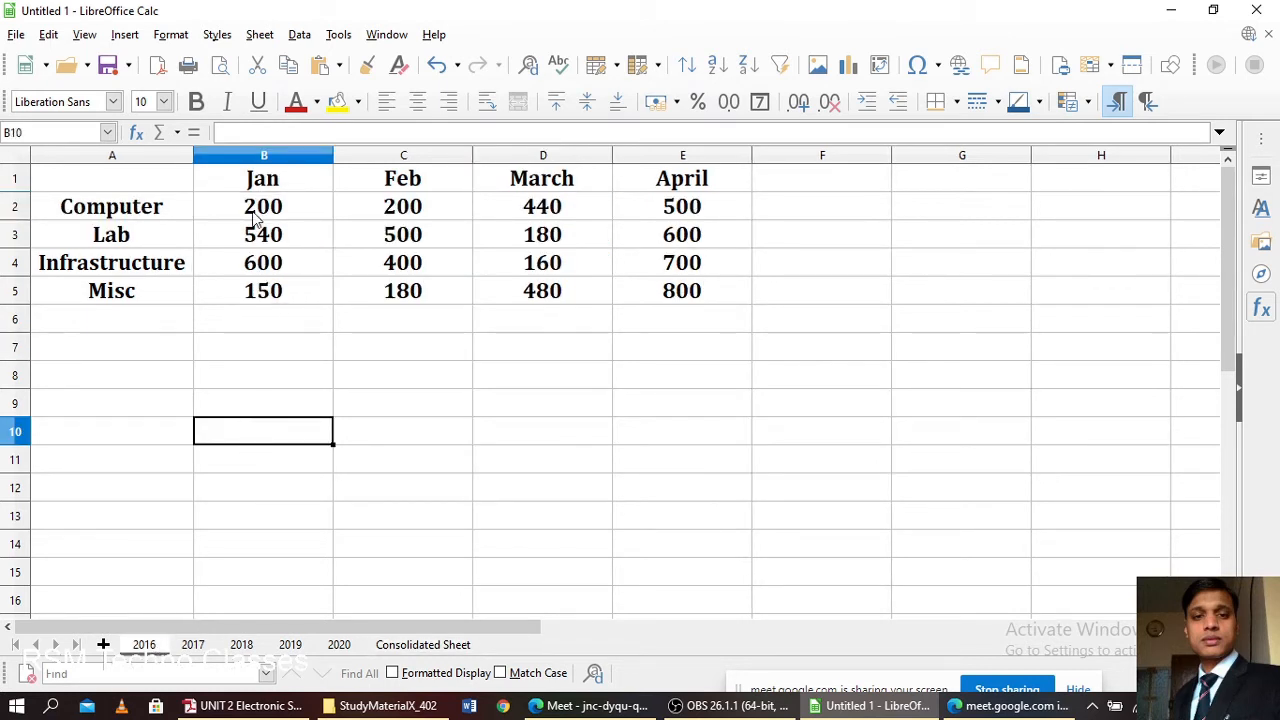
- Consolidate the yearly ranges into B2 of Consolidated Sheet again, using the Sum function
click(410, 645)
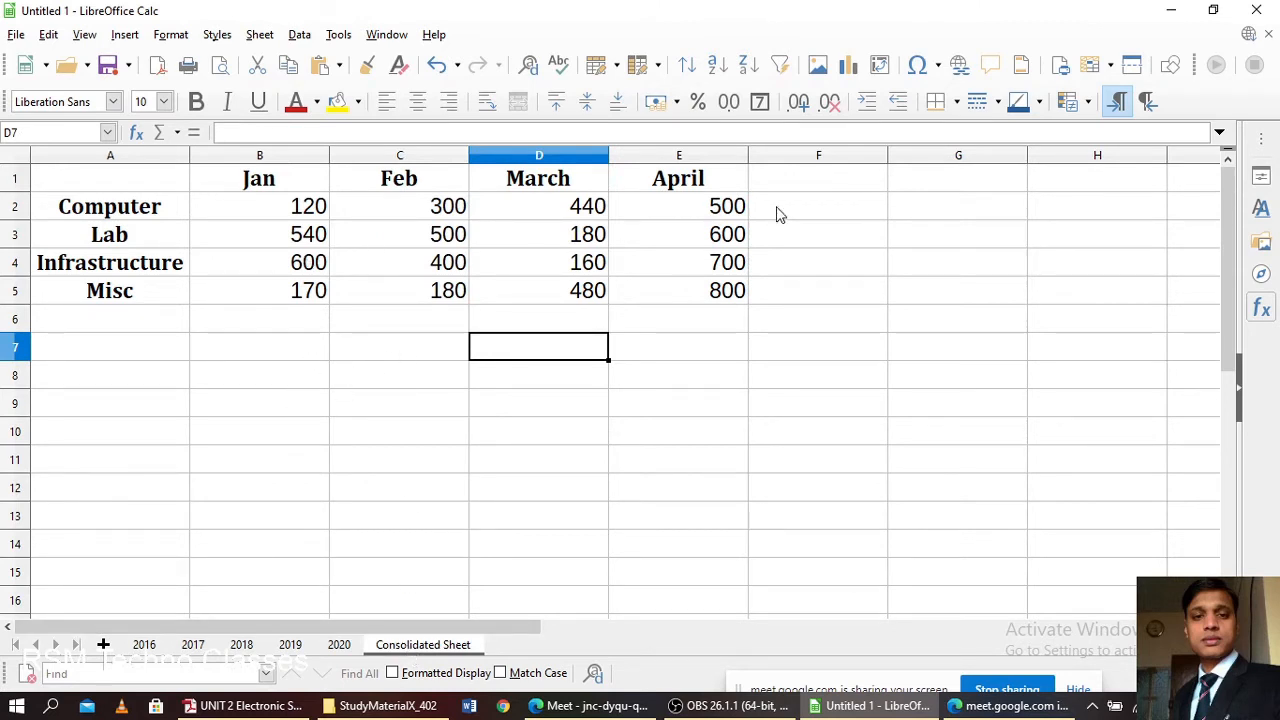
click(299, 35)
click(340, 522)
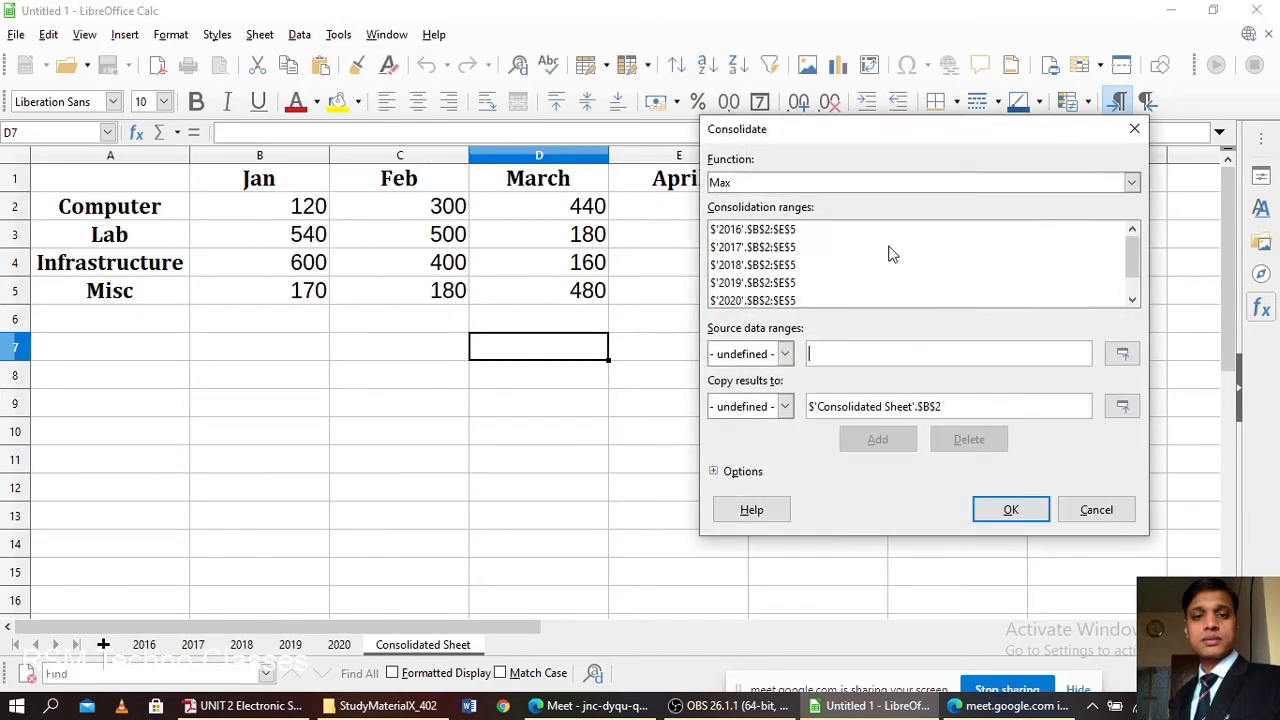
click(1132, 182)
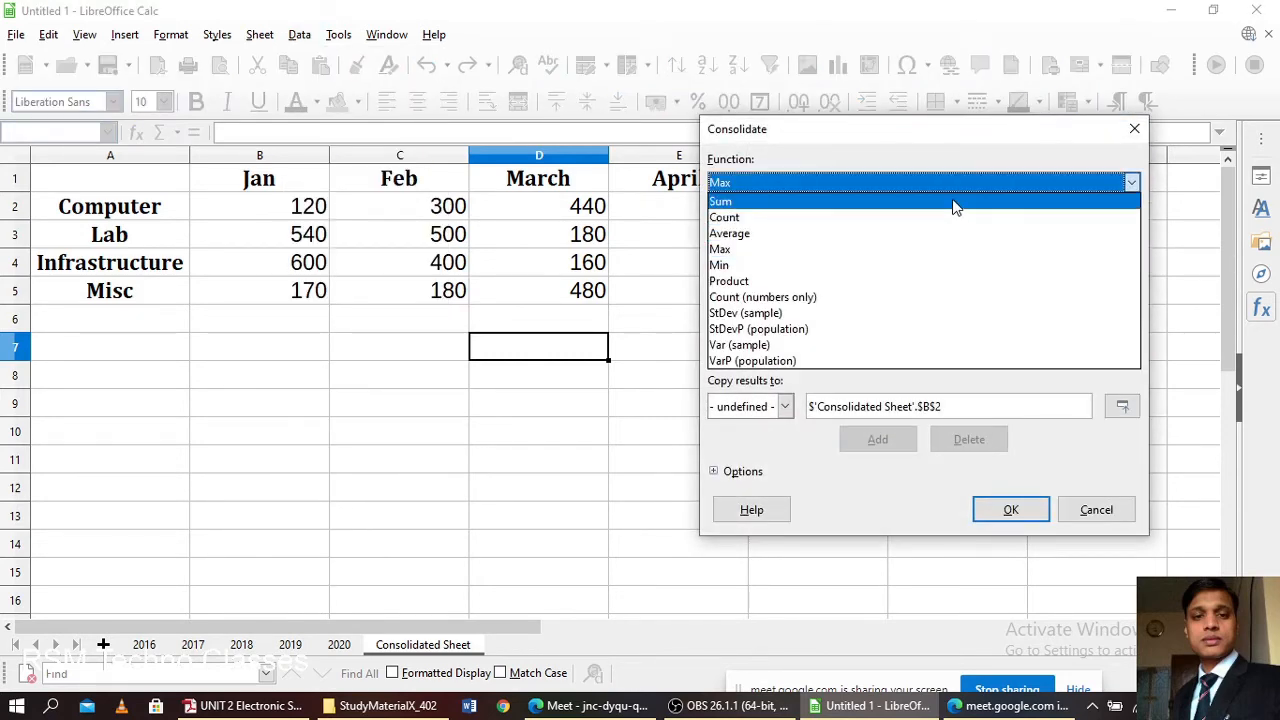
click(953, 203)
click(1005, 508)
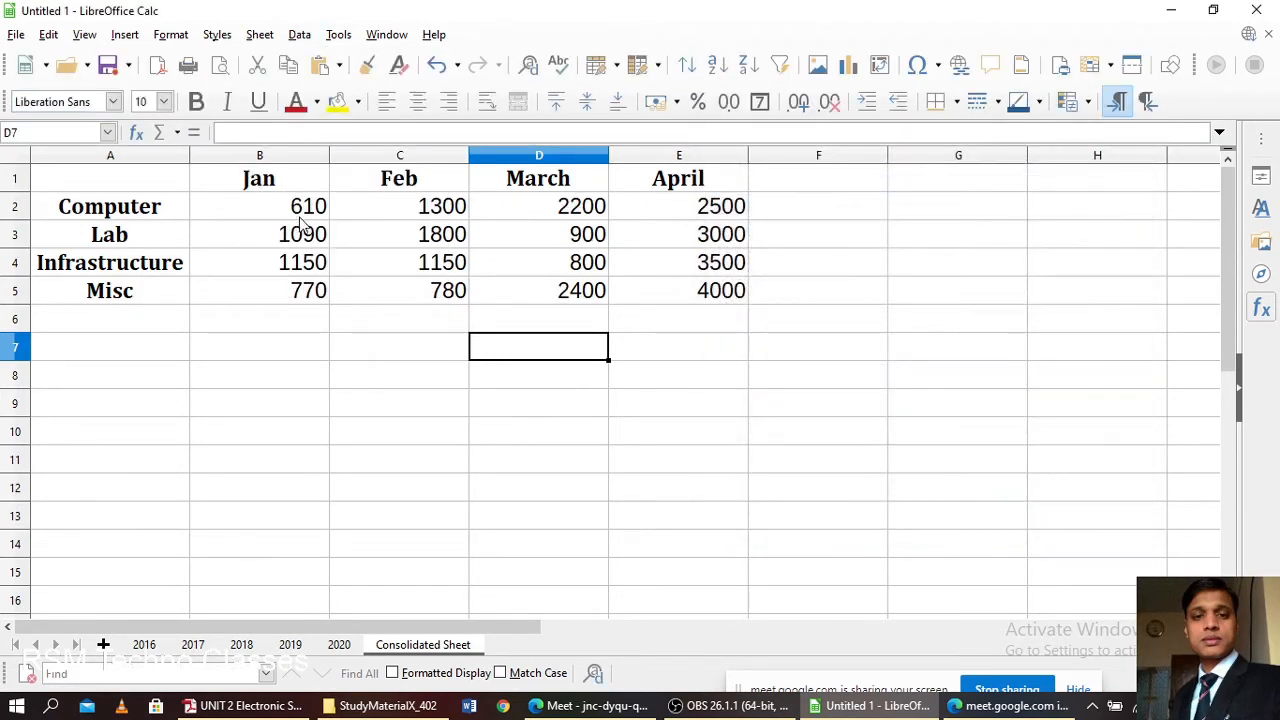
- Set the January Computer value in B2 of the 2016 sheet to 130
click(144, 644)
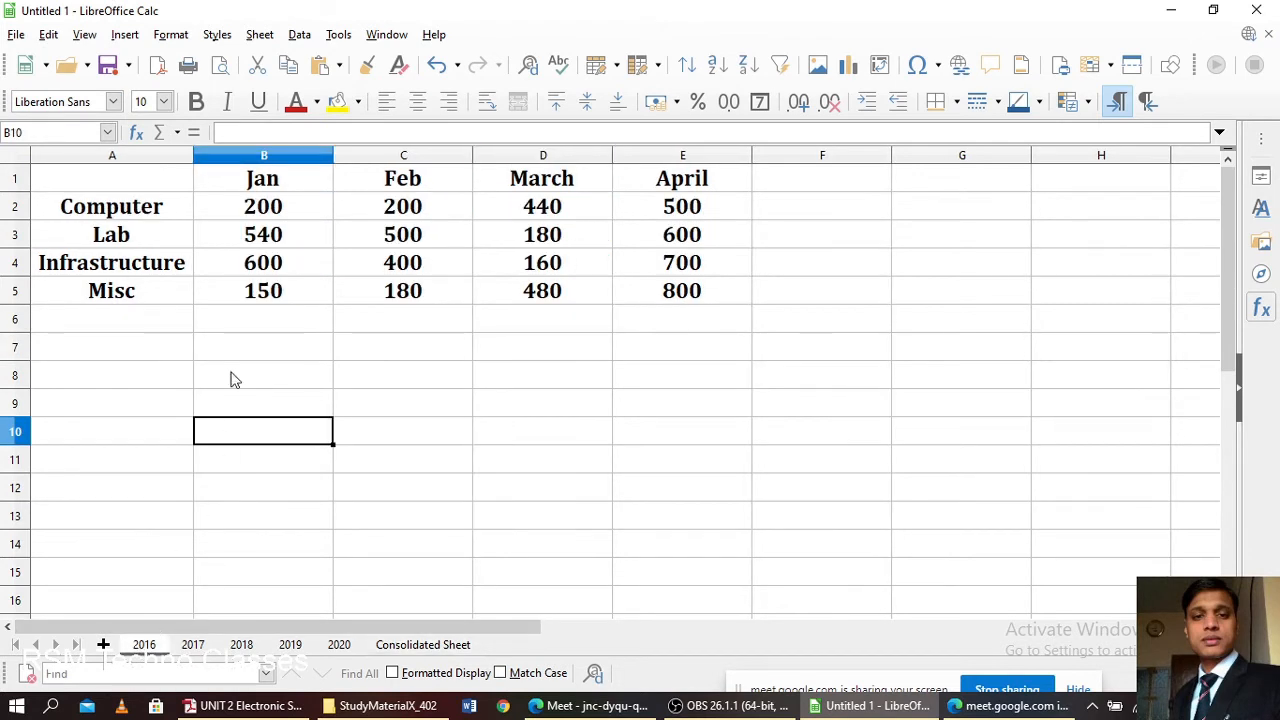
click(268, 206)
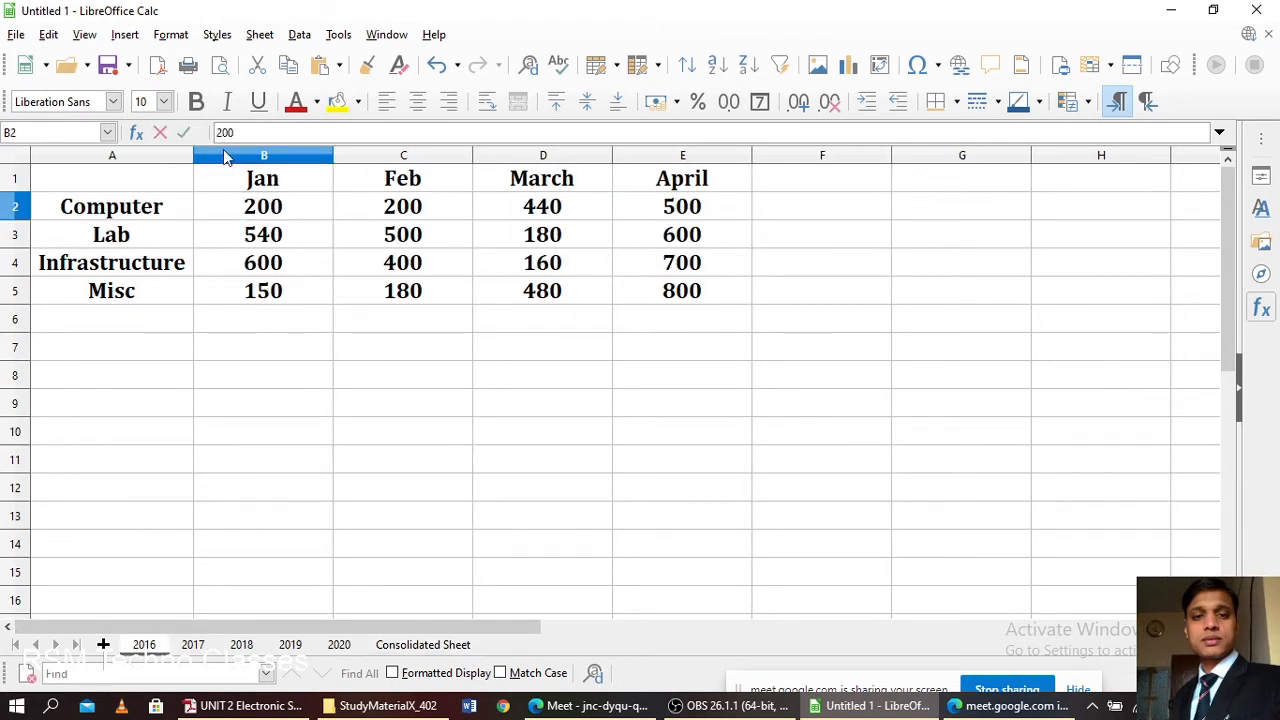
key(F2)
key(Left)
key(BackSpace)
key(BackSpace)
text(13)
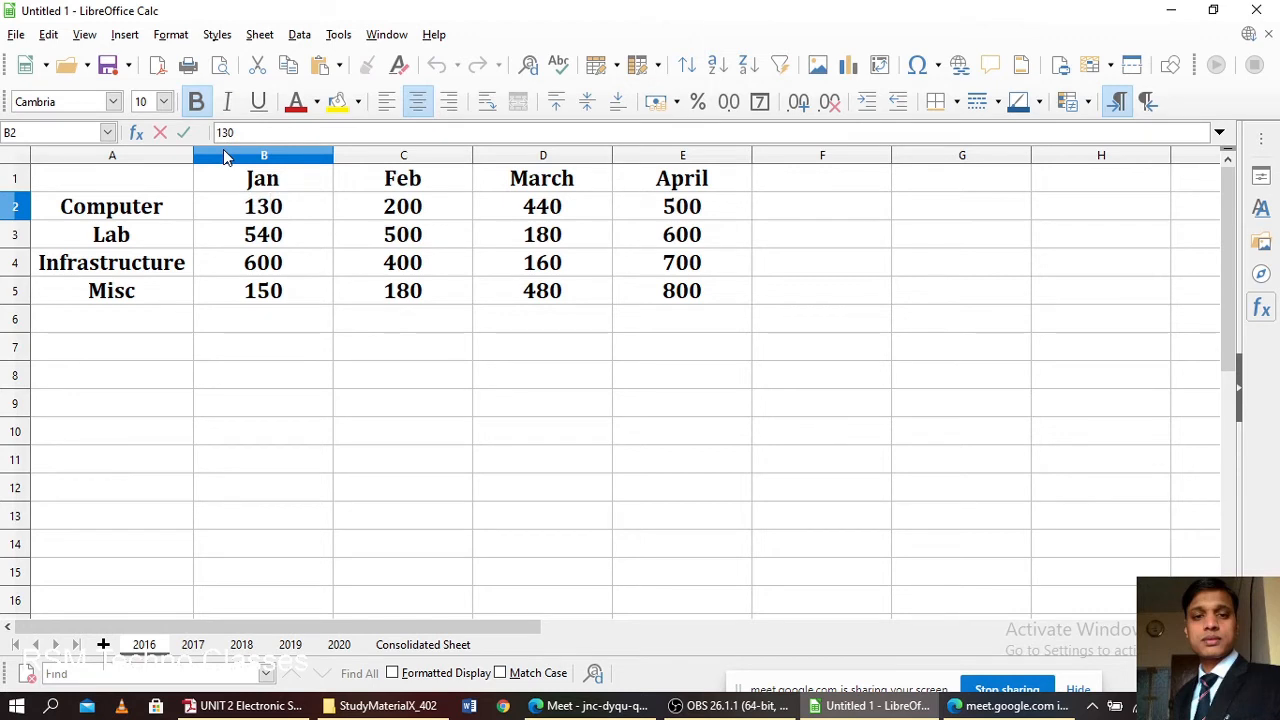
click(329, 343)
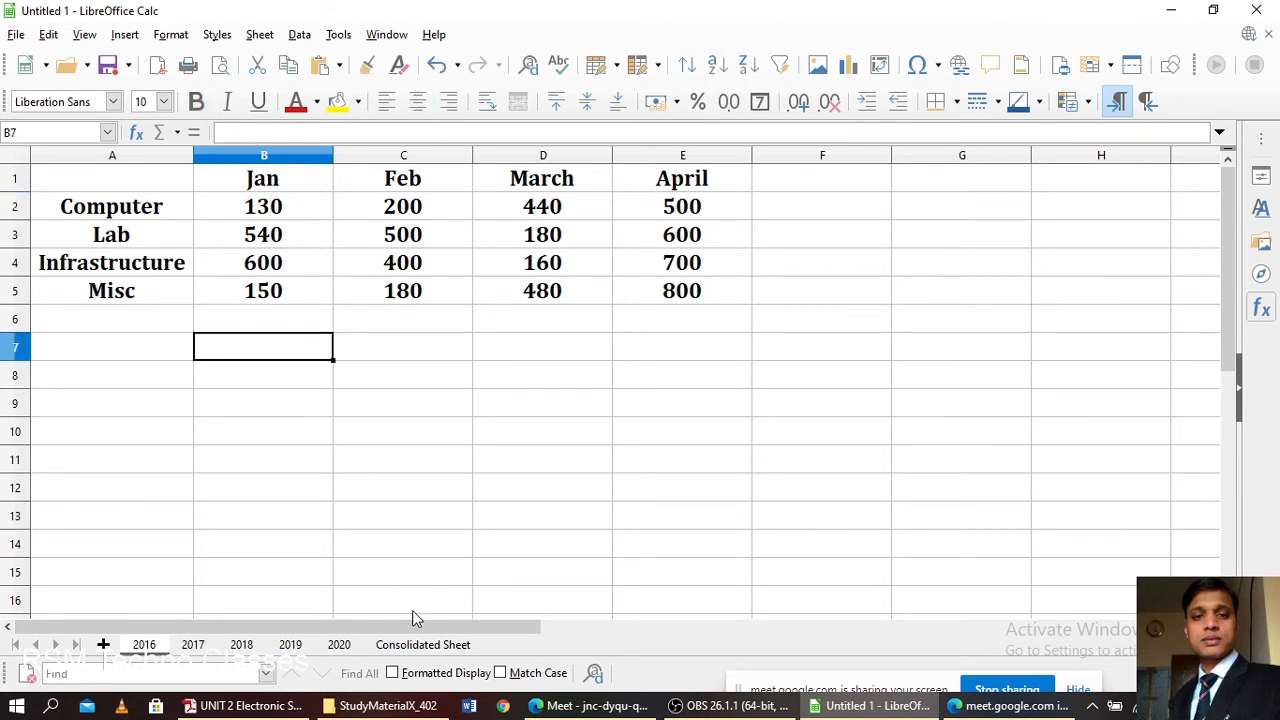
- Switch to the Google Meet call, admit the people asking to join, and return to the LibreOffice Calc spreadsheet
click(596, 705)
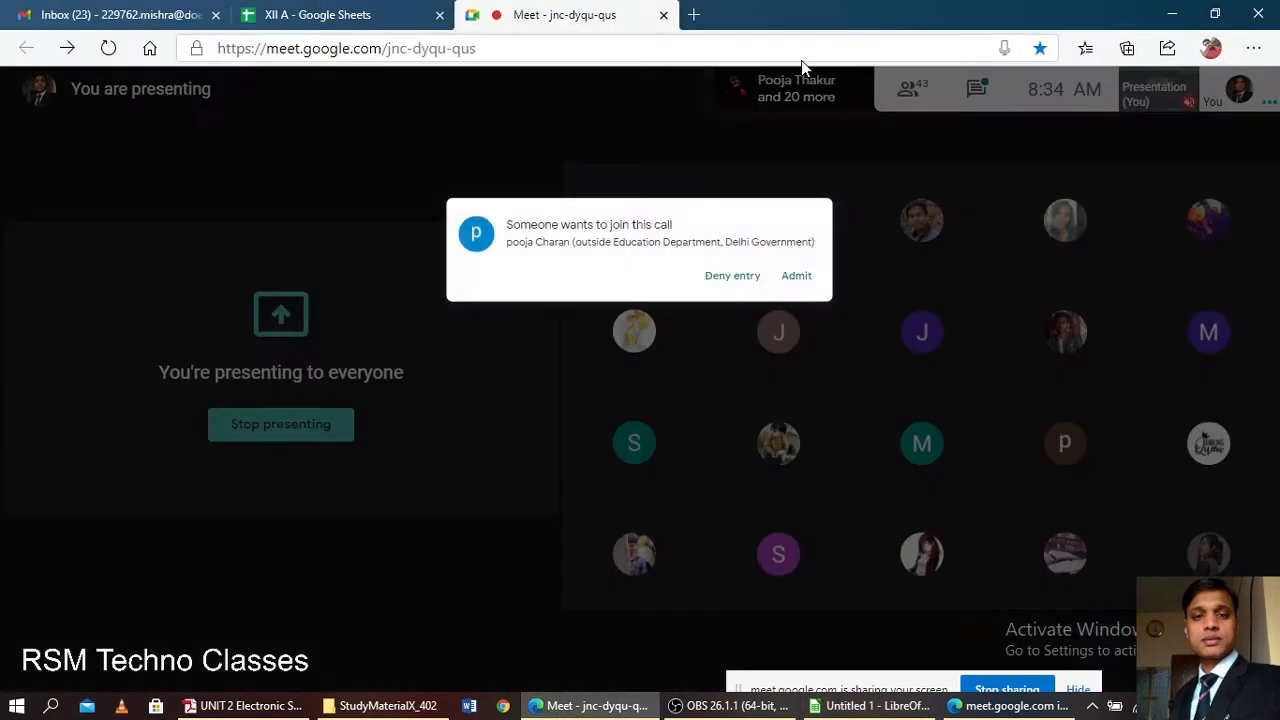
click(846, 180)
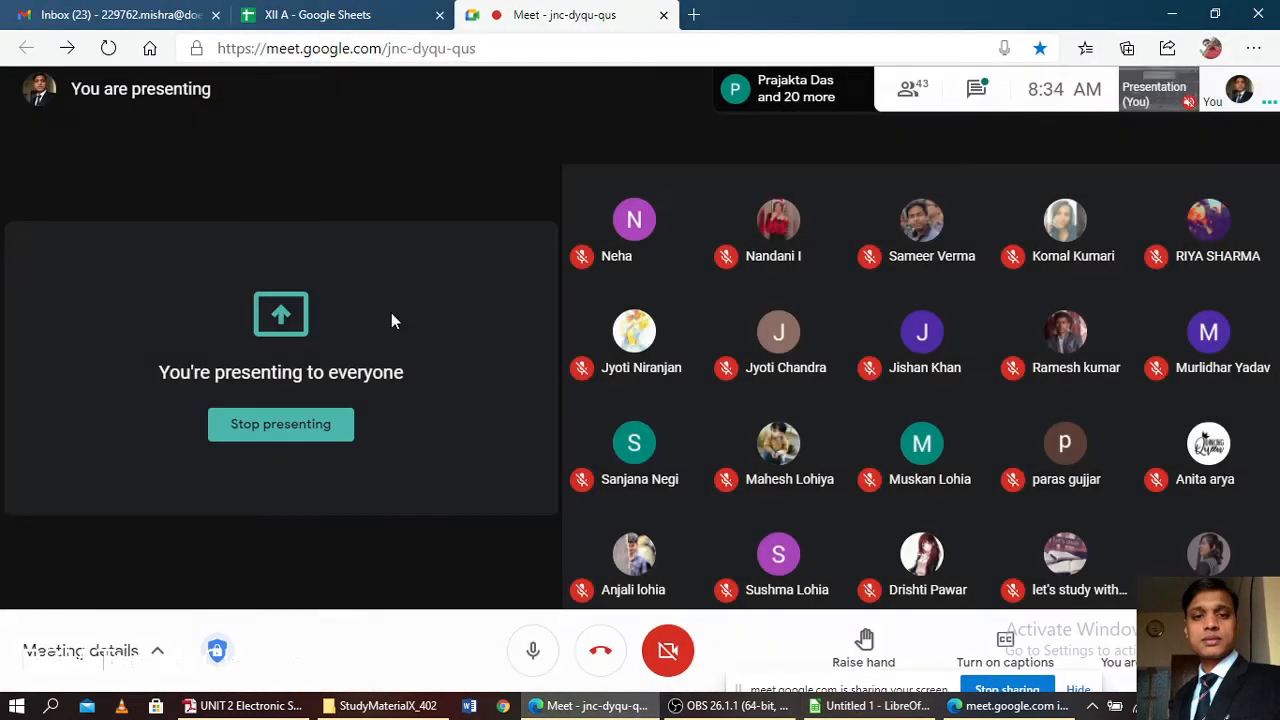
click(871, 708)
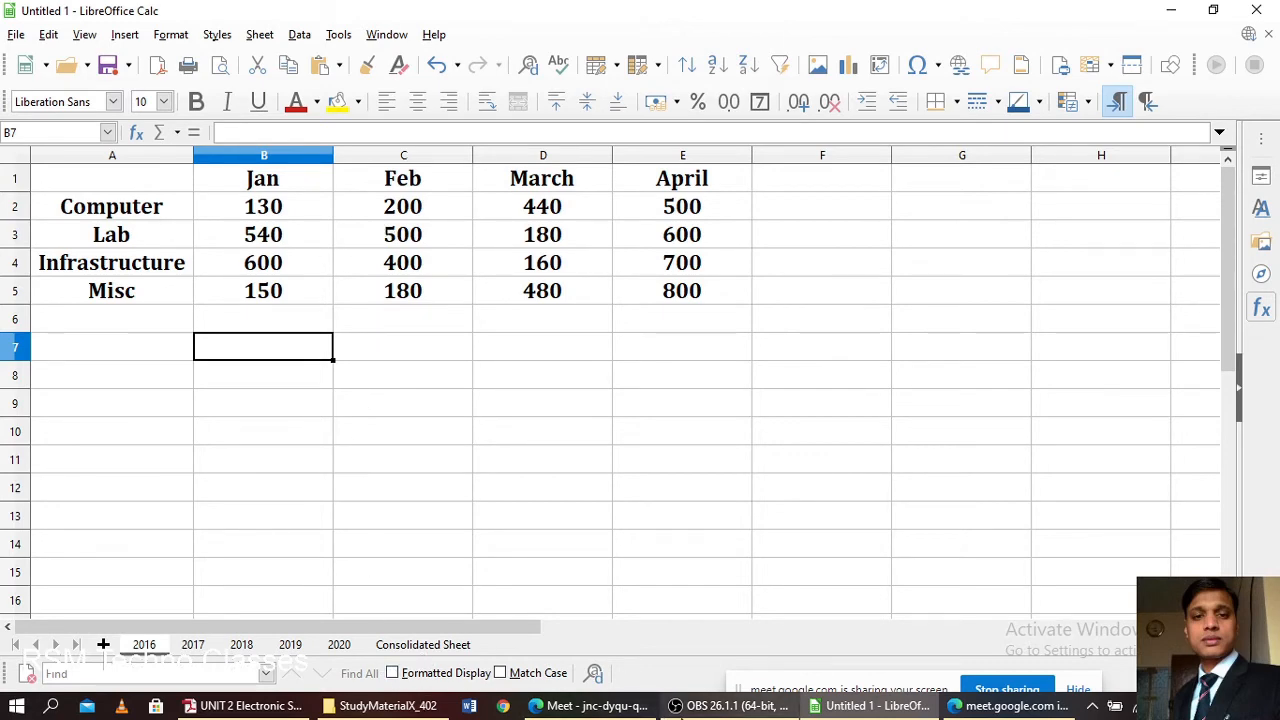
click(587, 708)
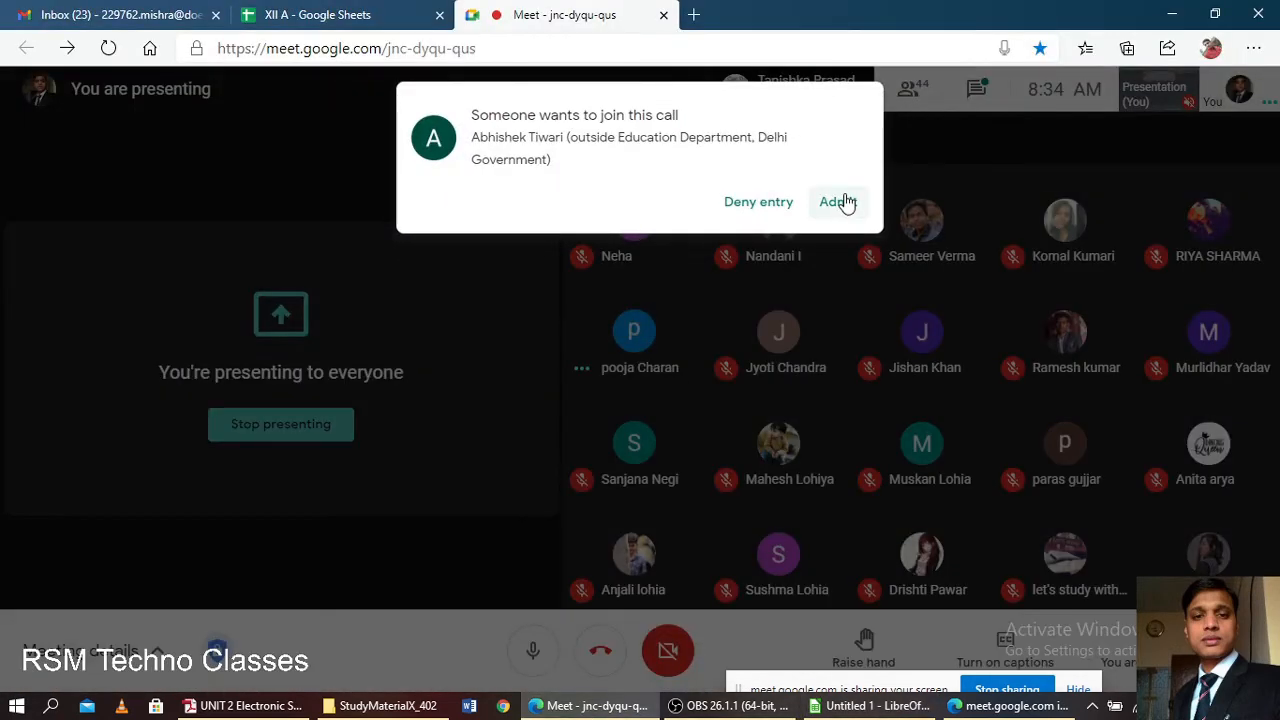
click(845, 204)
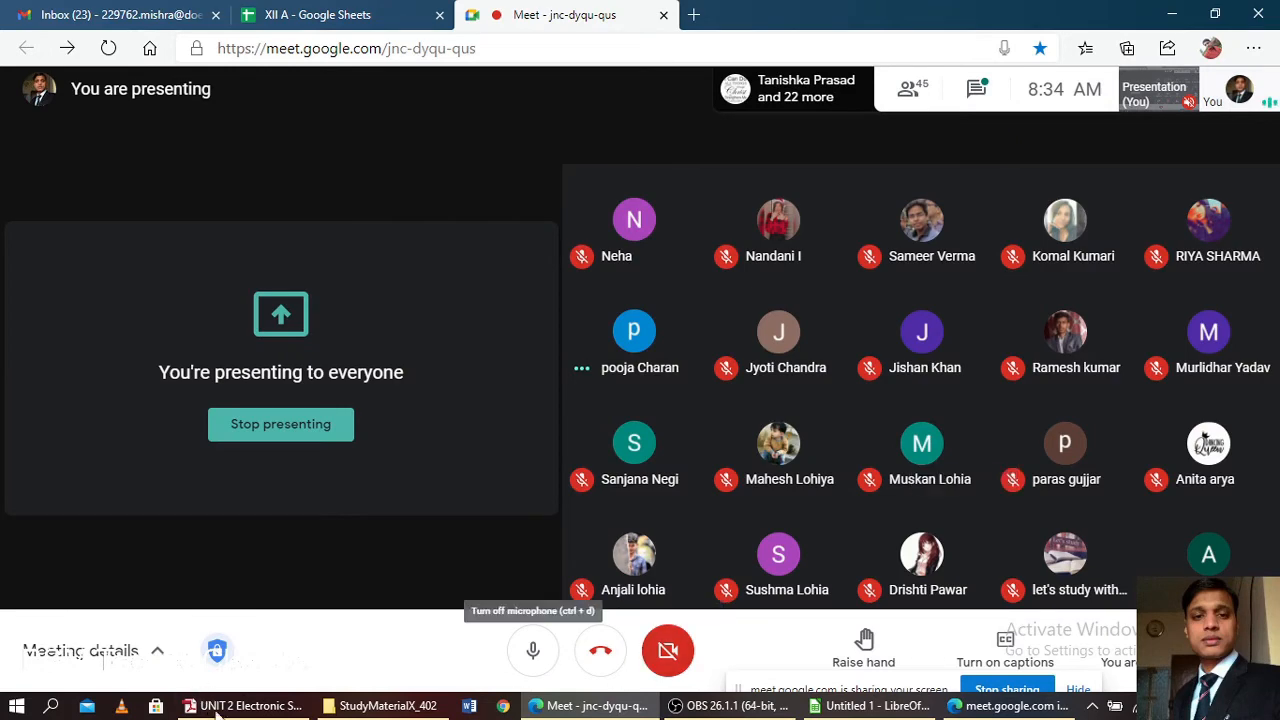
click(822, 706)
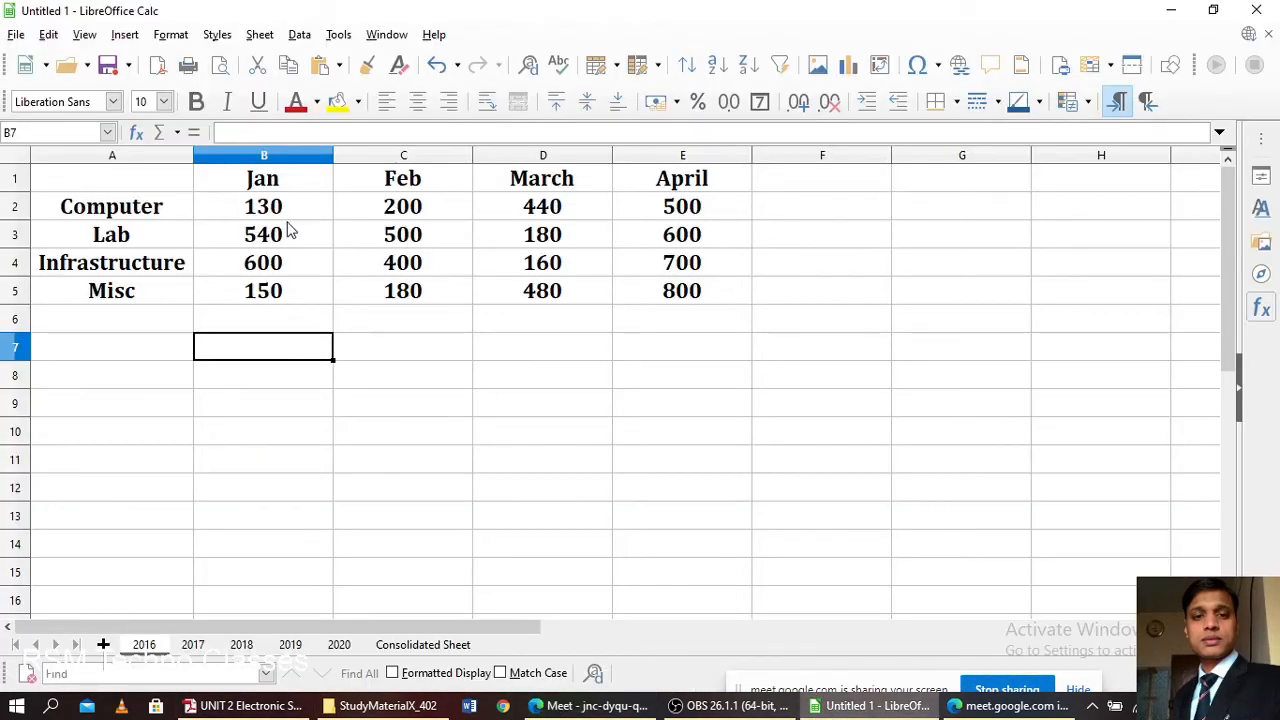
- Check Consolidated Sheet for the changed value and consolidate the yearly ranges again with Sum, enabling the link to source data
click(415, 647)
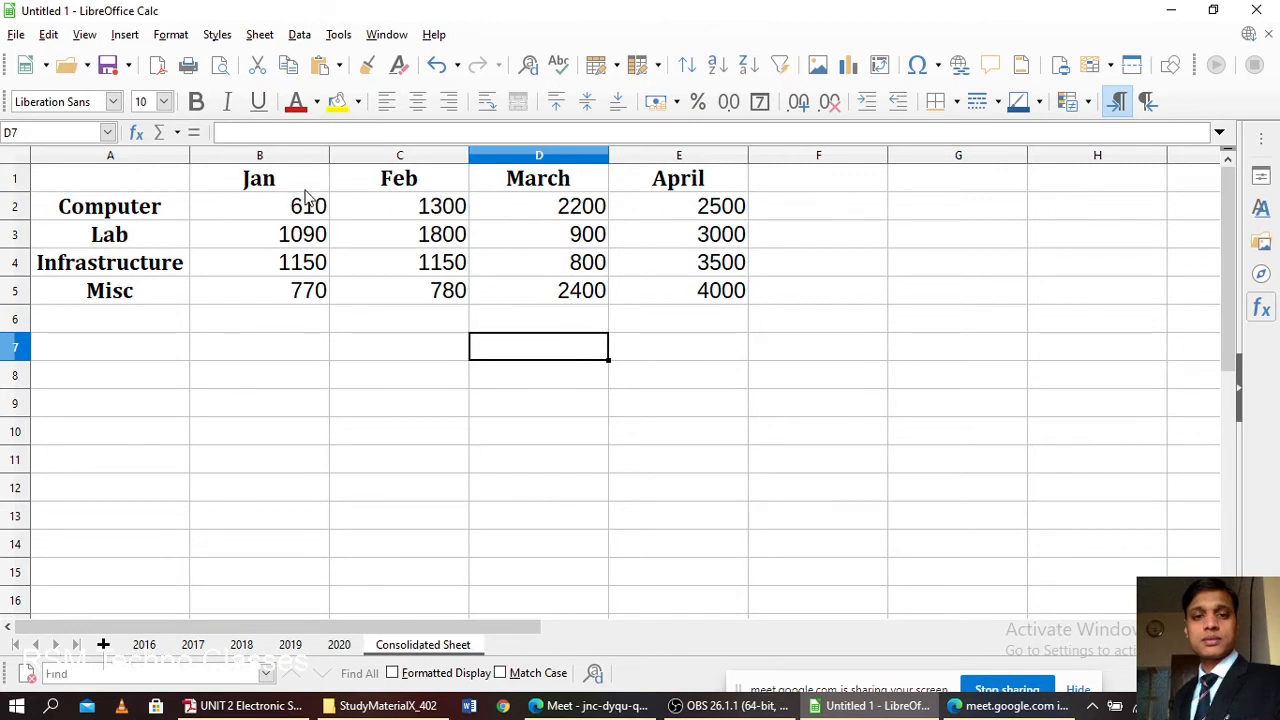
click(145, 645)
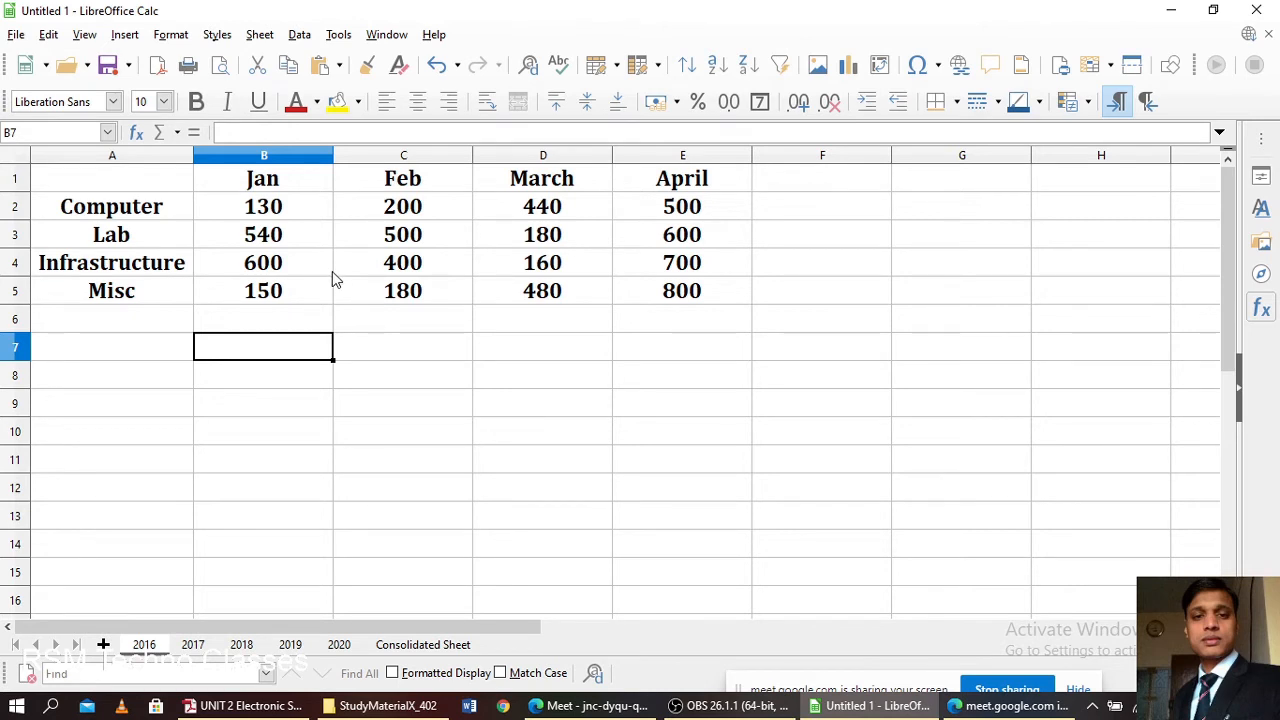
click(299, 37)
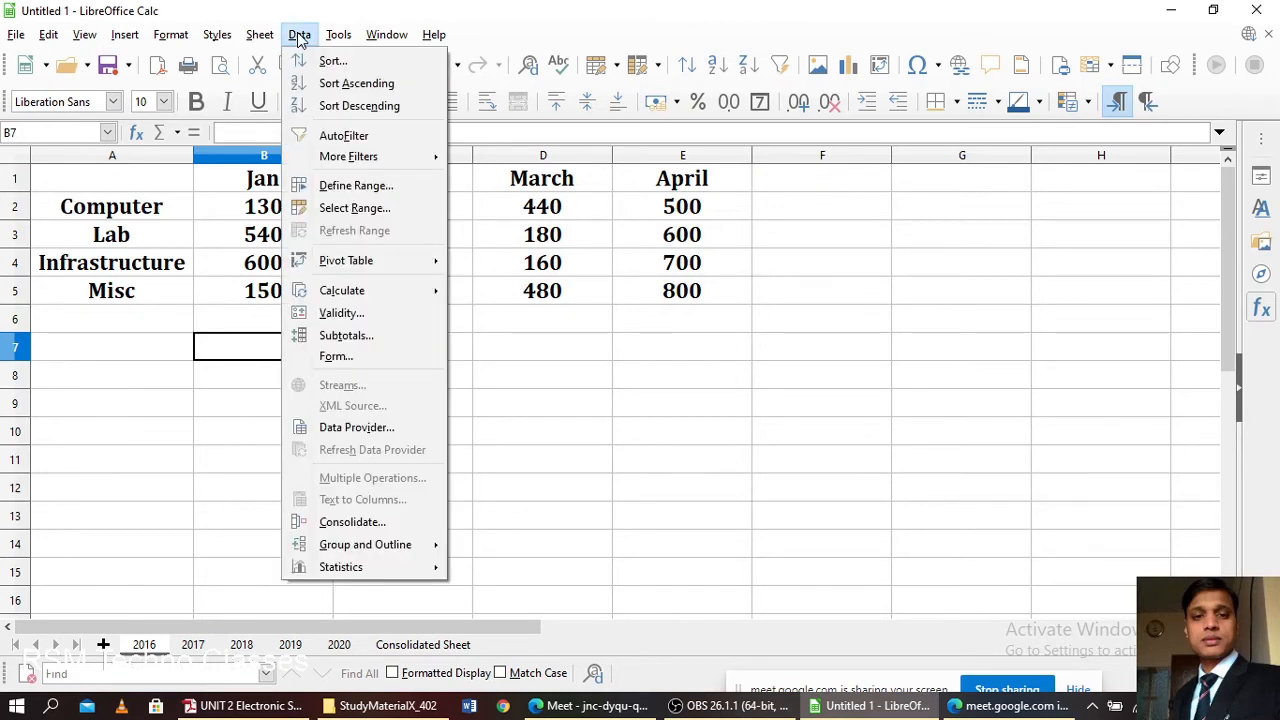
click(367, 522)
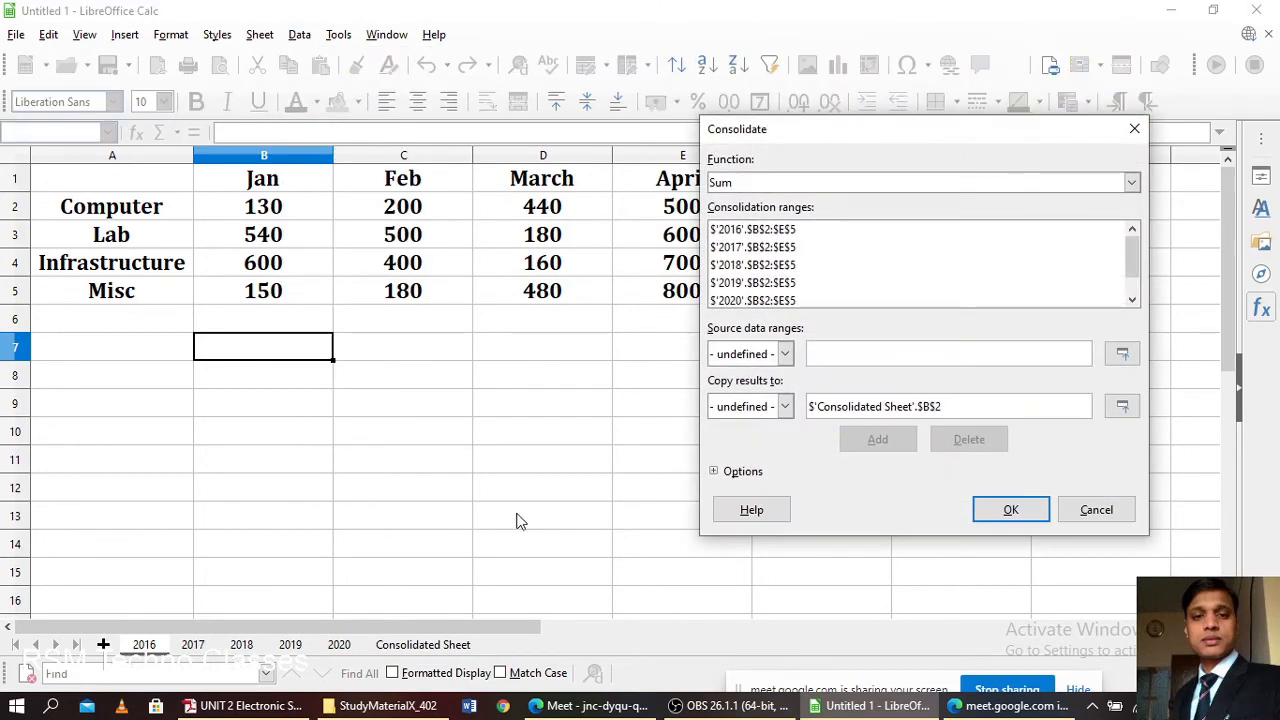
click(748, 471)
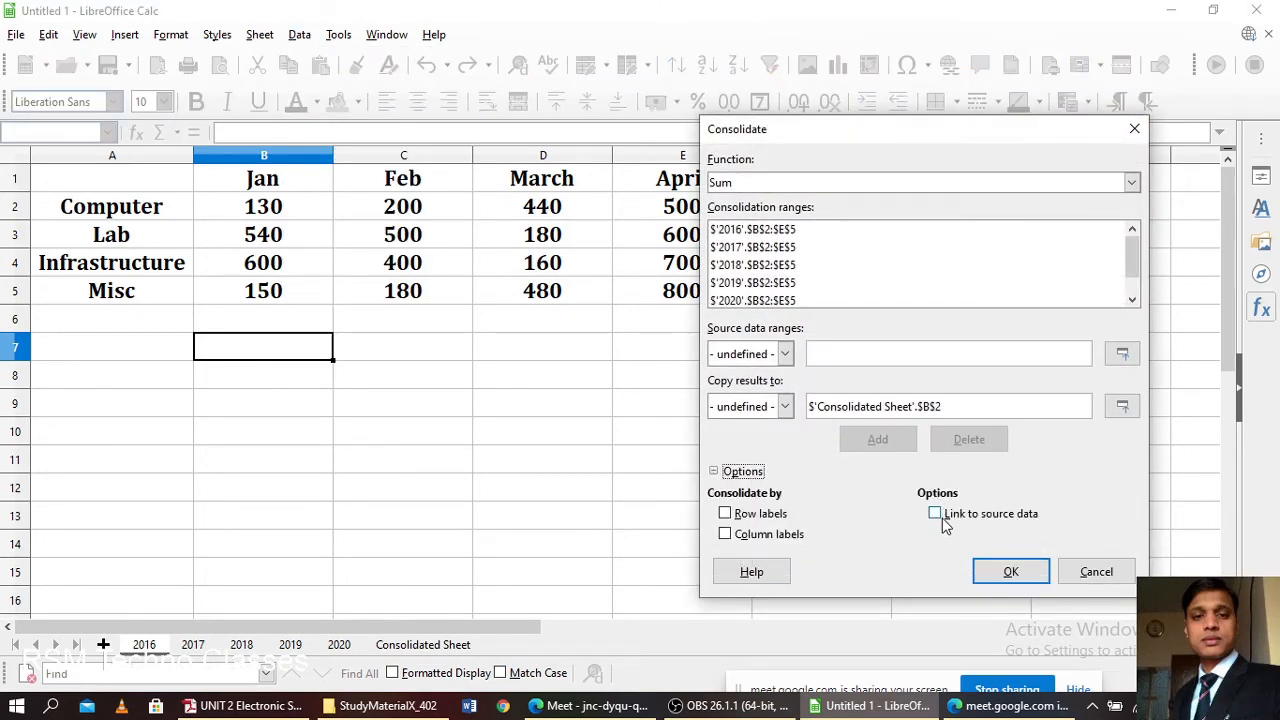
click(942, 516)
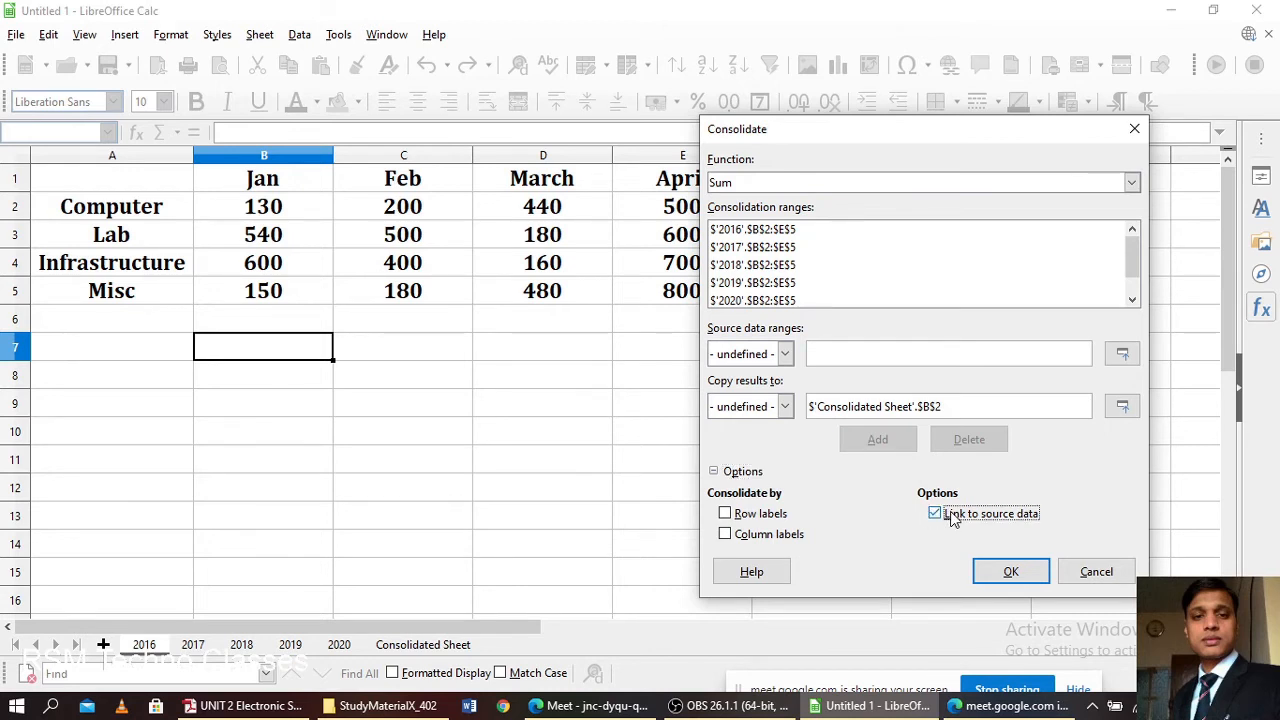
click(1008, 573)
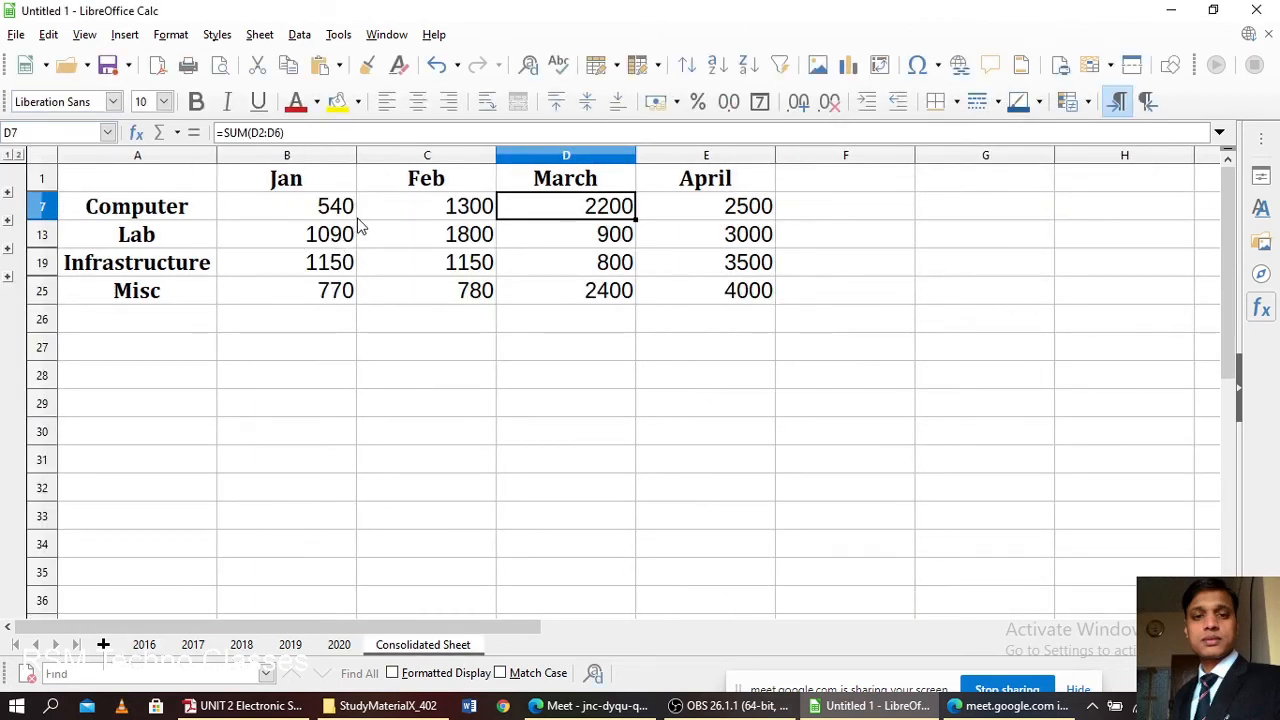
- Expand the Computer, Lab, Infrastructure and Misc outline groups in Consolidated Sheet to examine the linked yearly values
click(8, 194)
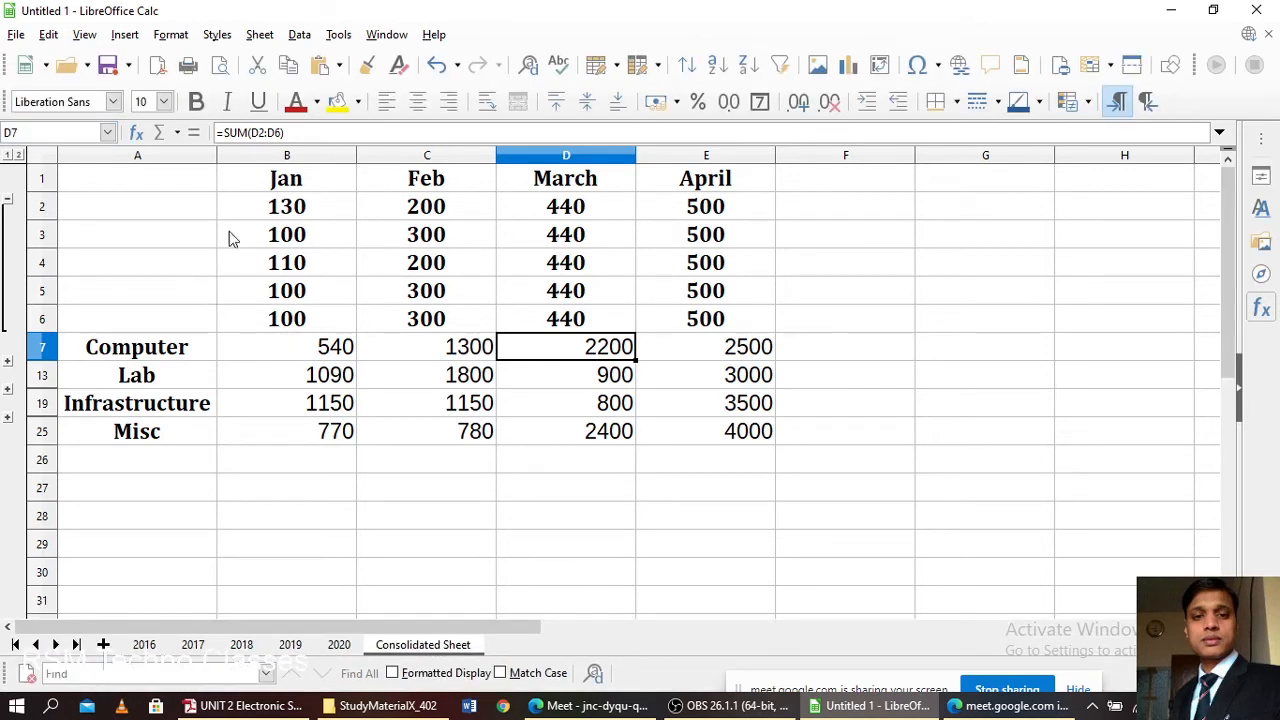
click(7, 364)
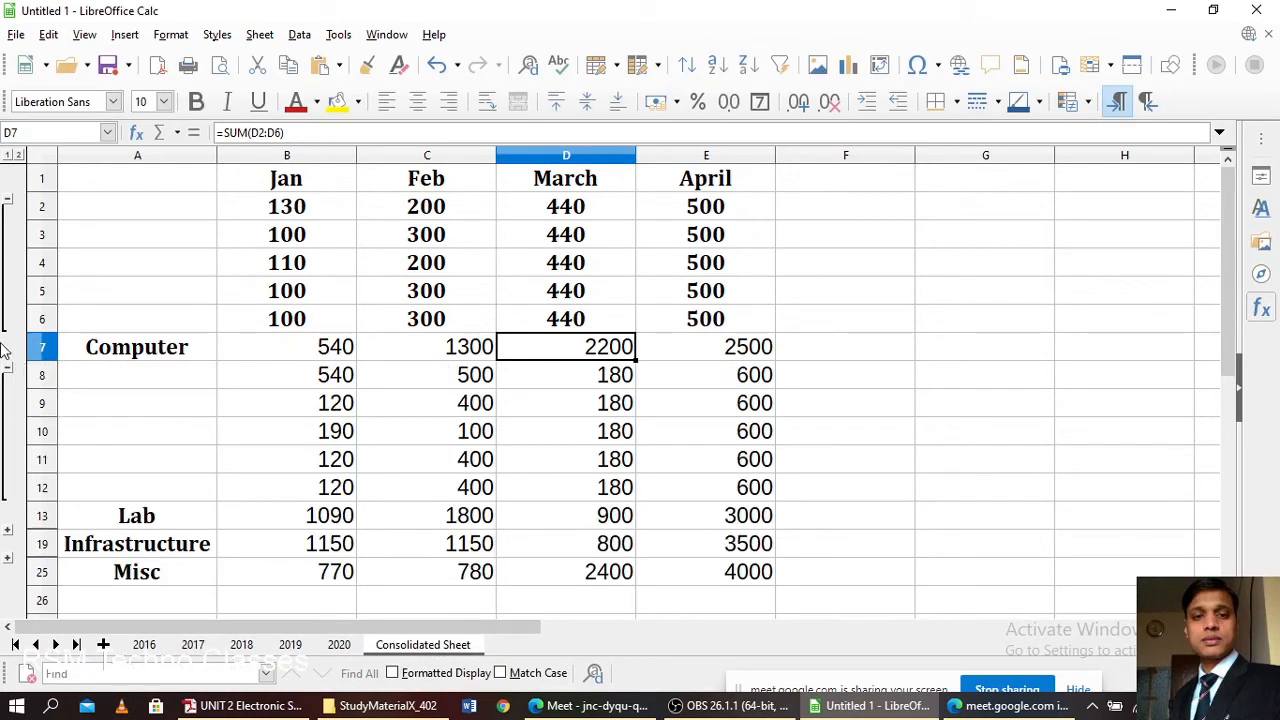
scroll(343, 375, down, 2)
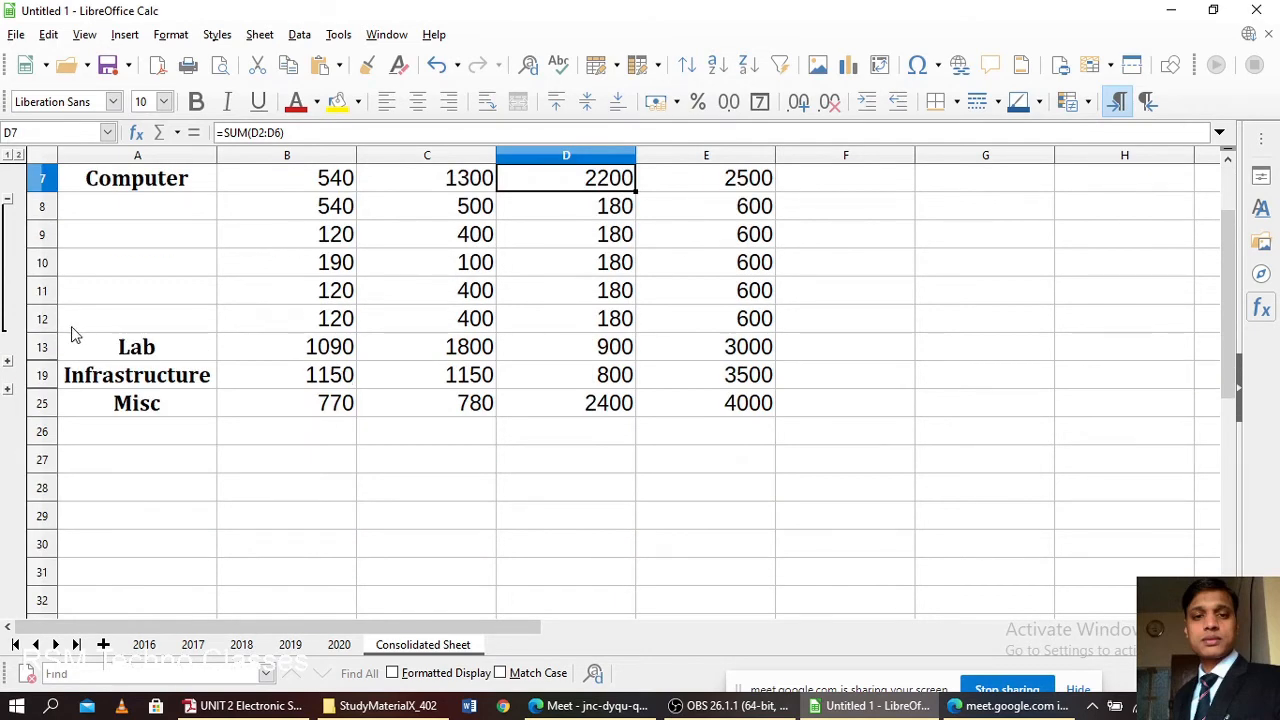
click(8, 362)
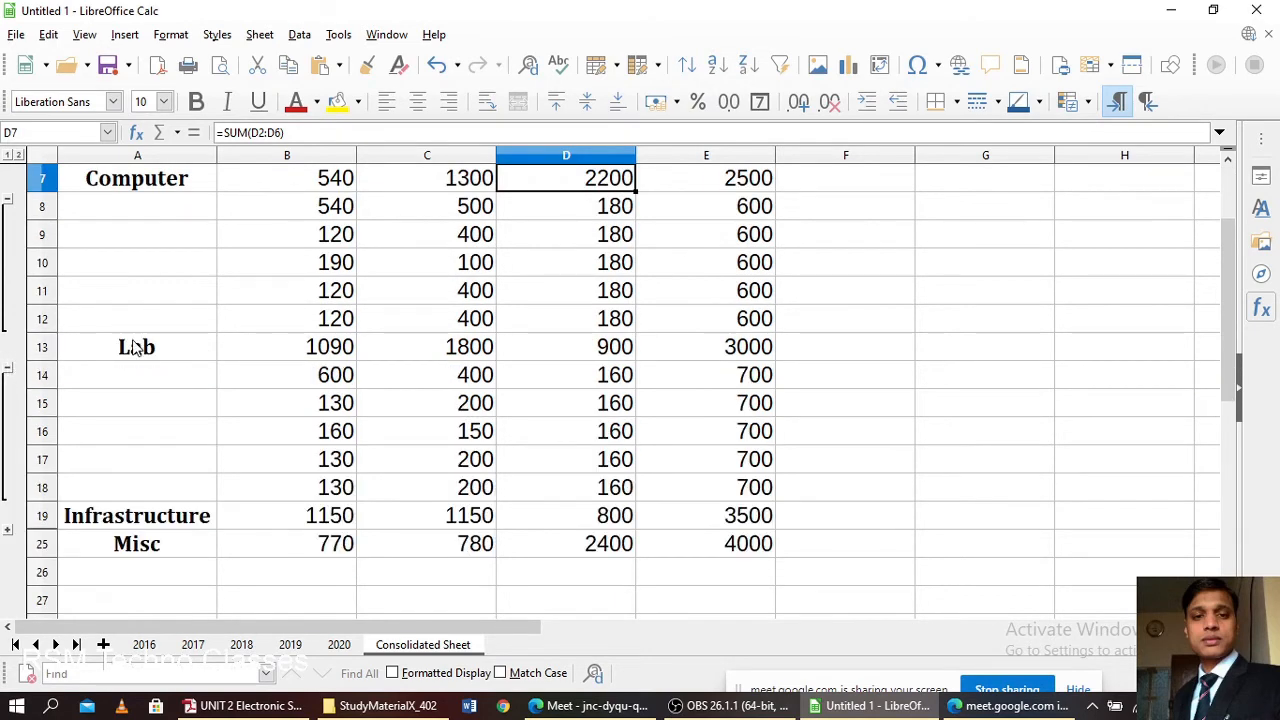
click(8, 535)
- Edit the link formula in B2 of Consolidated Sheet down to B$2 and compare it with the 2016 sheet
scroll(193, 452, up, 2)
double_click(314, 208)
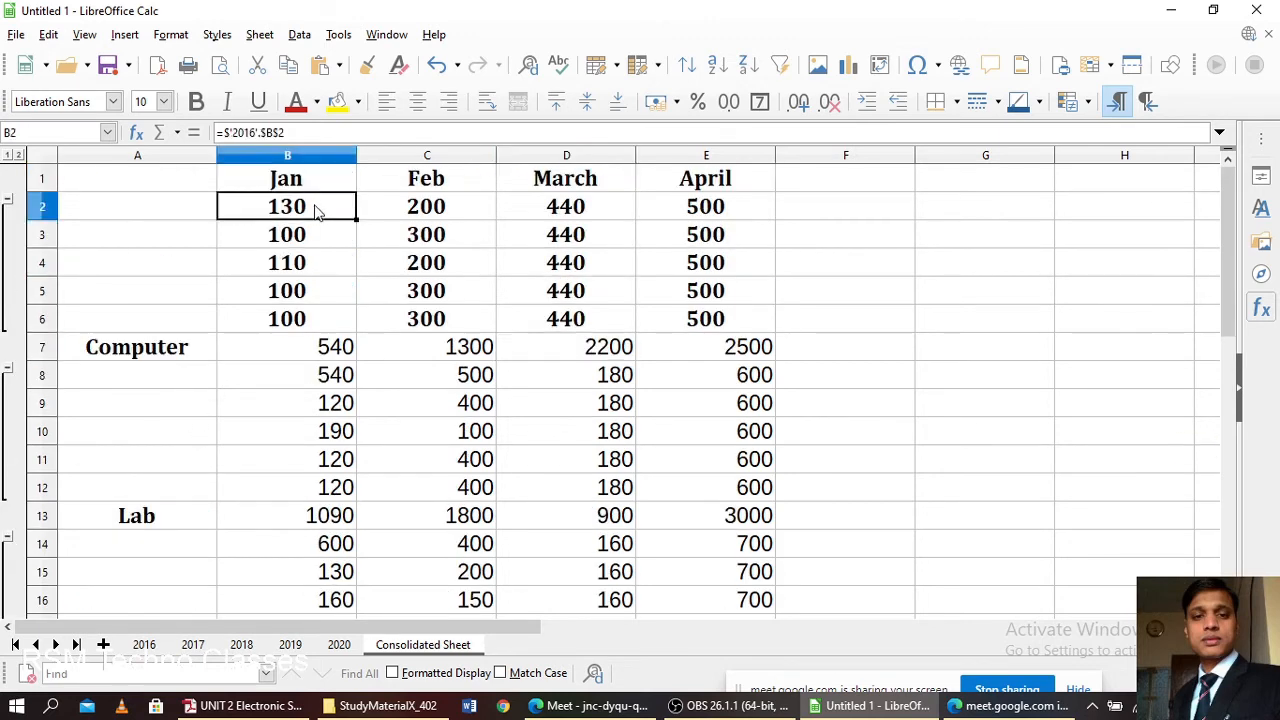
click(296, 207)
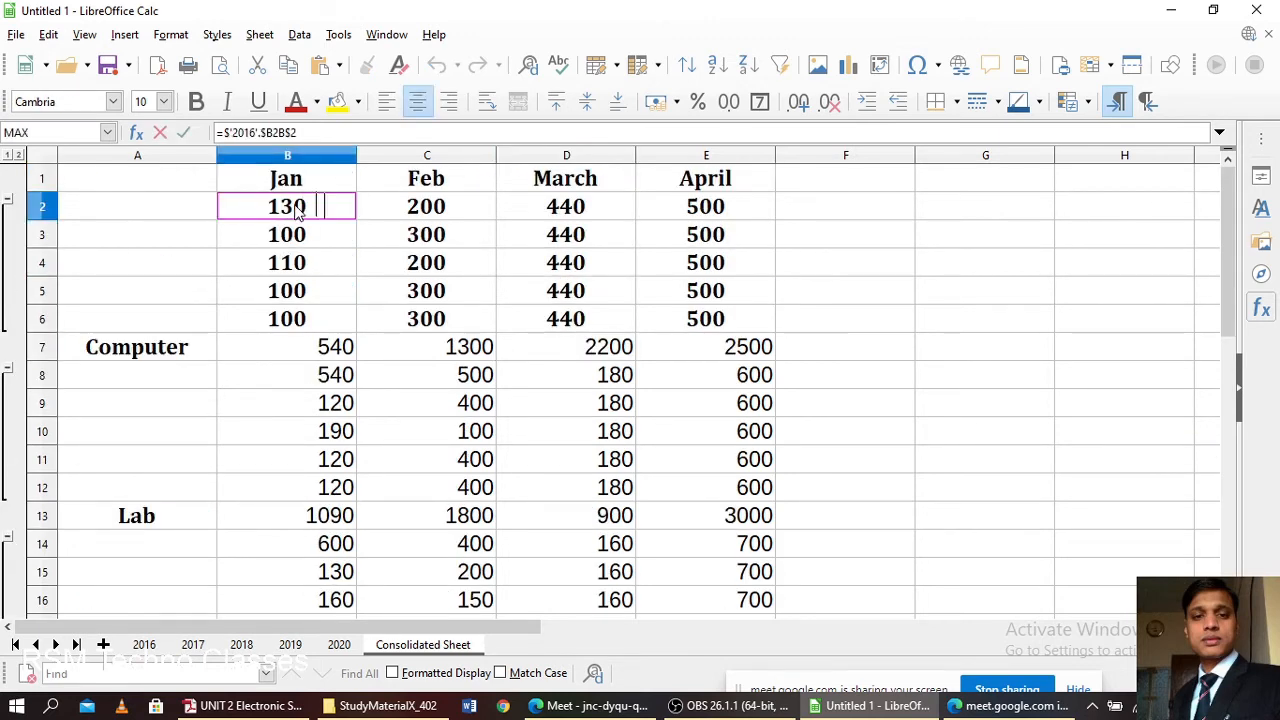
key(BackSpace)
key(BackSpace)
key(BackSpace)
key(BackSpace)
key(BackSpace)
key(BackSpace)
key(BackSpace)
key(BackSpace)
key(BackSpace)
key(BackSpace)
key(BackSpace)
key(BackSpace)
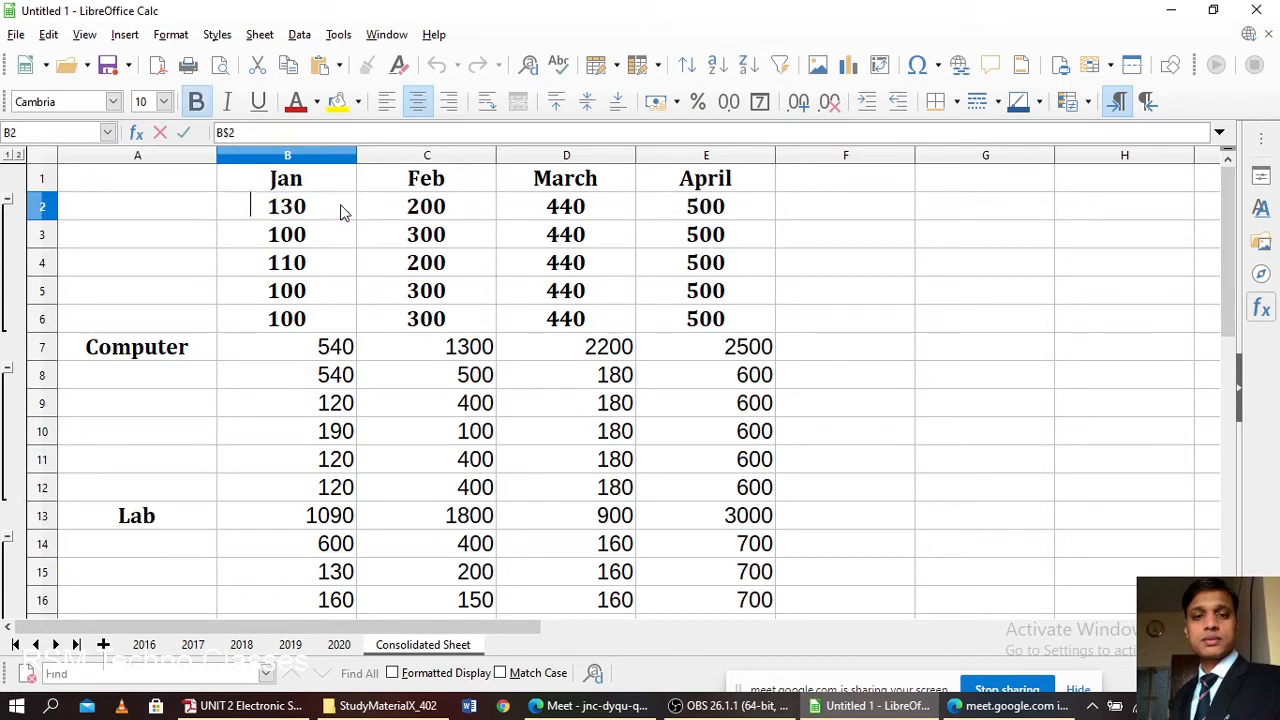
click(146, 646)
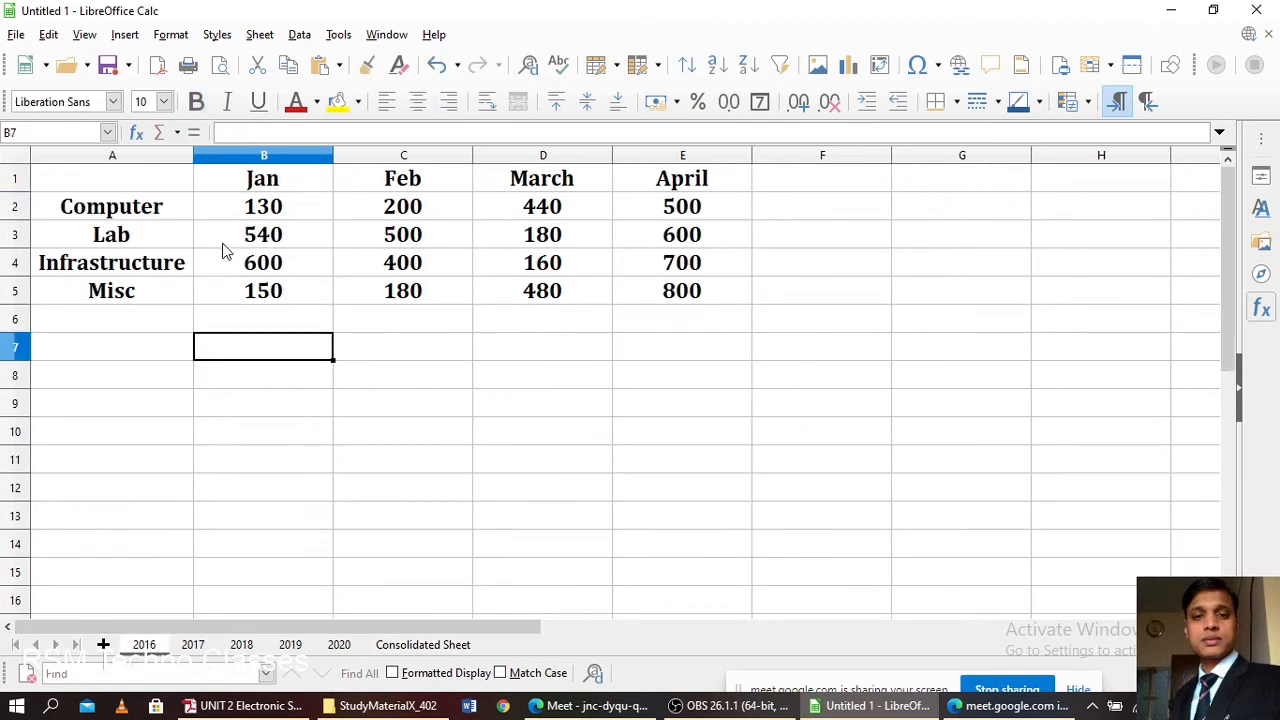
- Collapse the Computer, Lab, Infrastructure and Misc outline groups in Consolidated Sheet
click(428, 646)
click(8, 198)
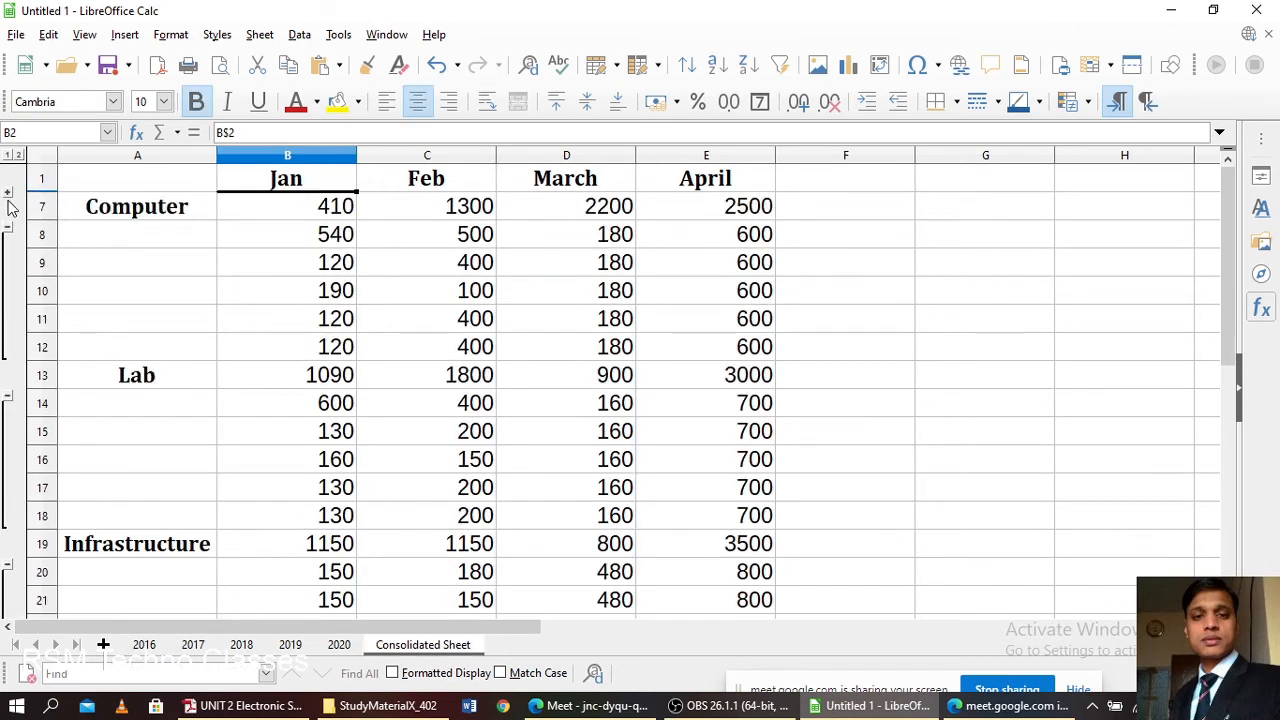
click(8, 226)
click(8, 254)
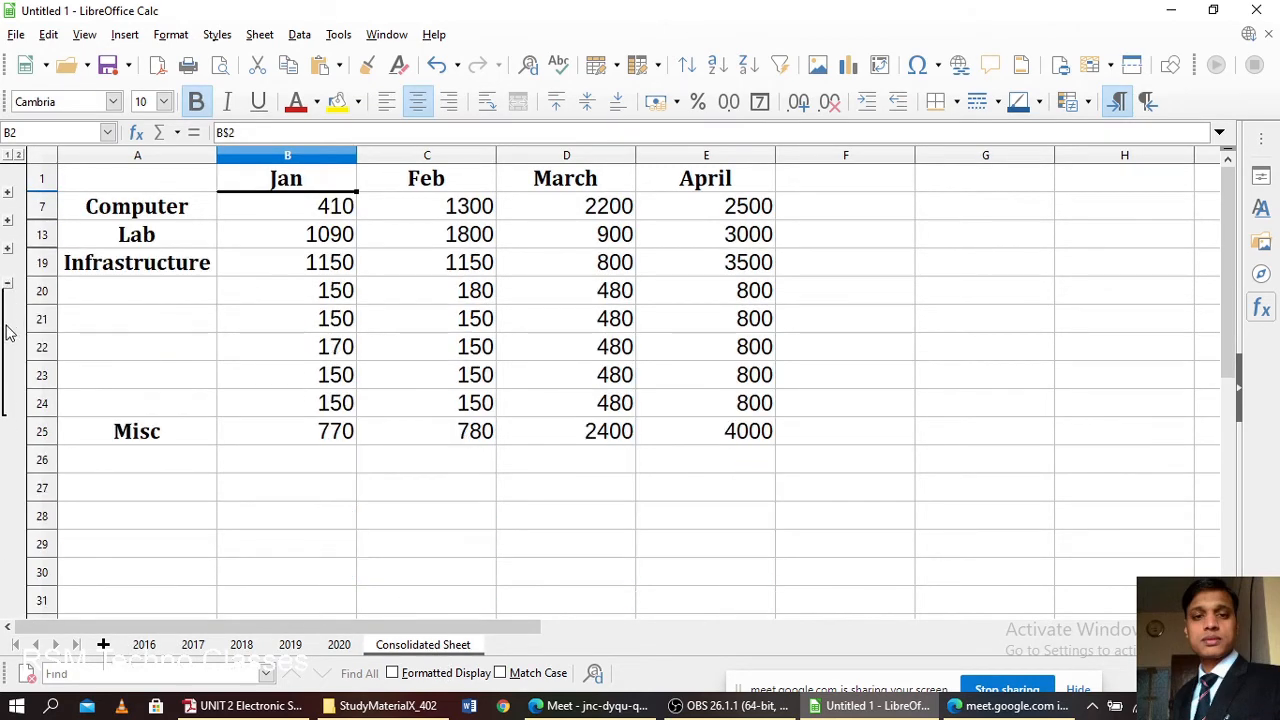
click(8, 284)
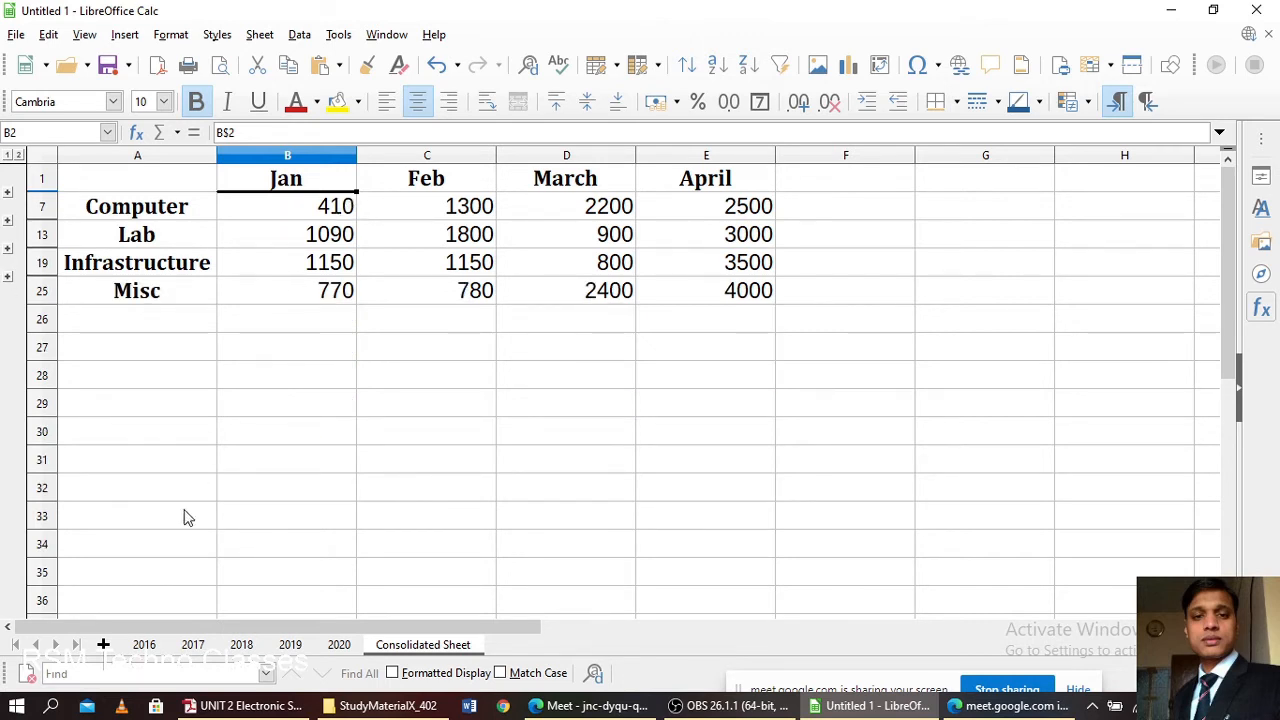
- Change the January Computer value in B2 of the 2016 sheet to 200
click(143, 645)
click(277, 206)
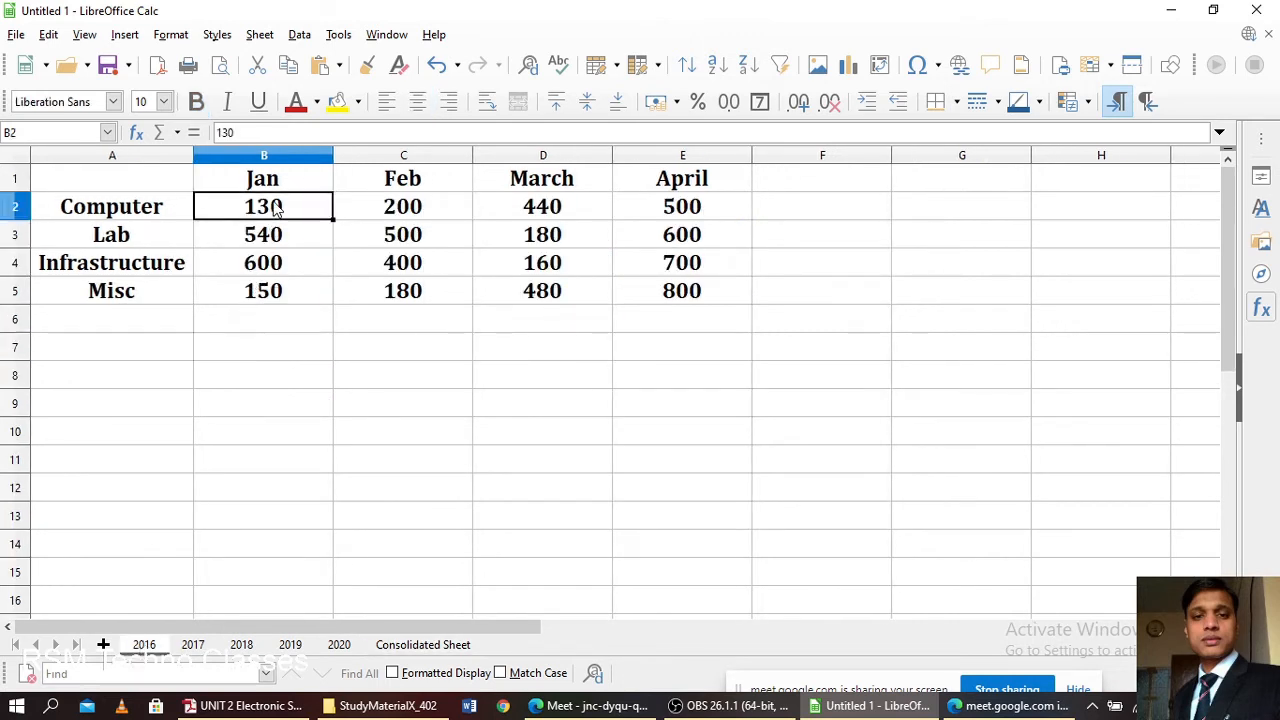
double_click(270, 206)
key(BackSpace)
key(BackSpace)
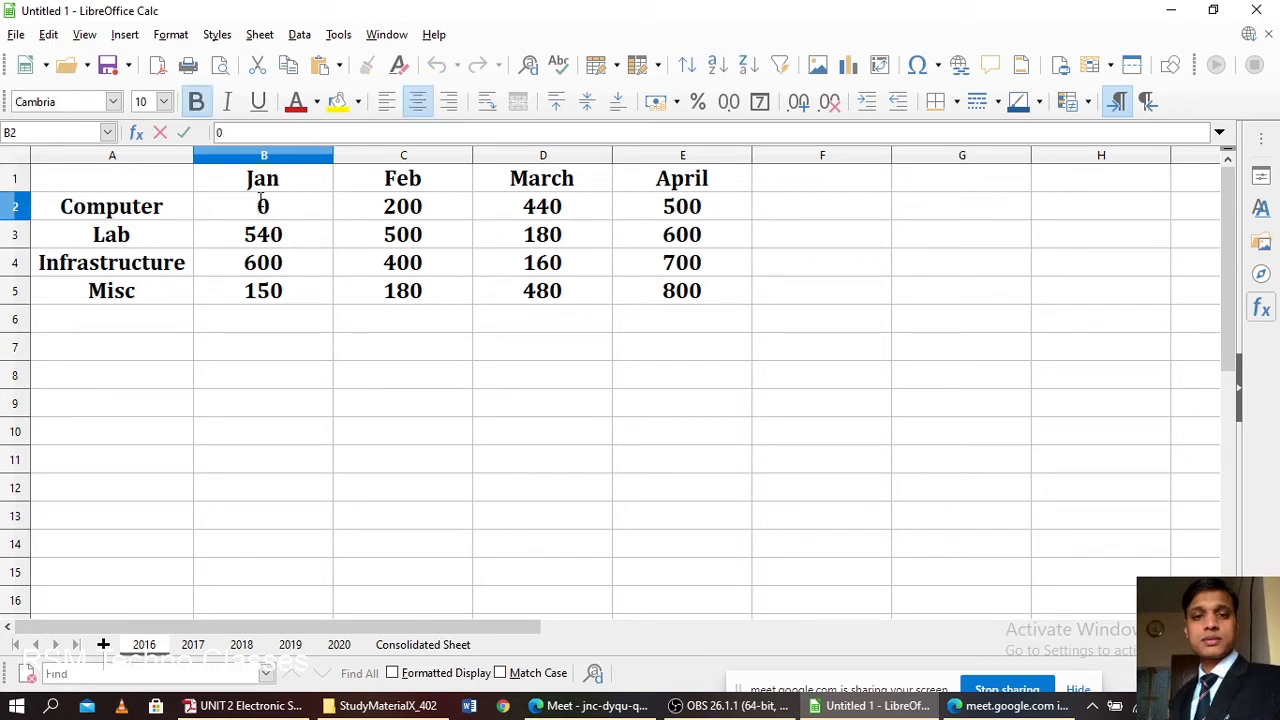
text(200)
click(389, 338)
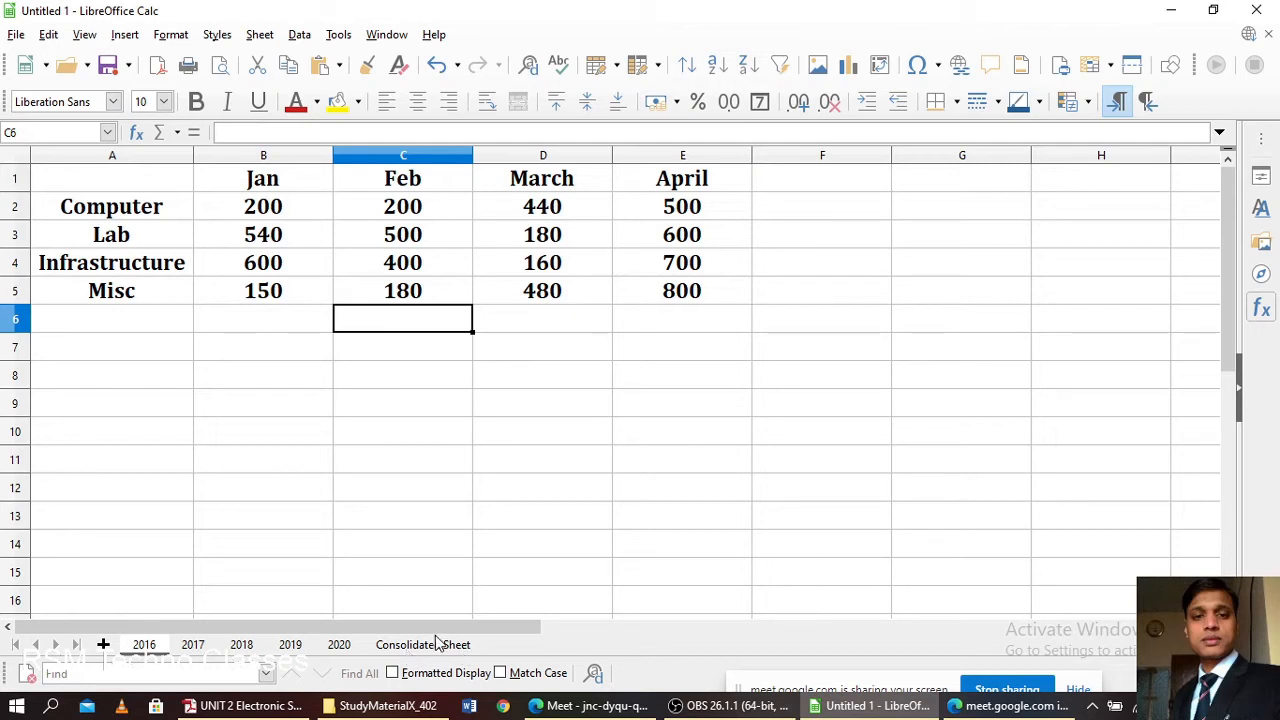
- Examine the SUM formula behind the January Computer total in B7 of Consolidated Sheet
click(436, 648)
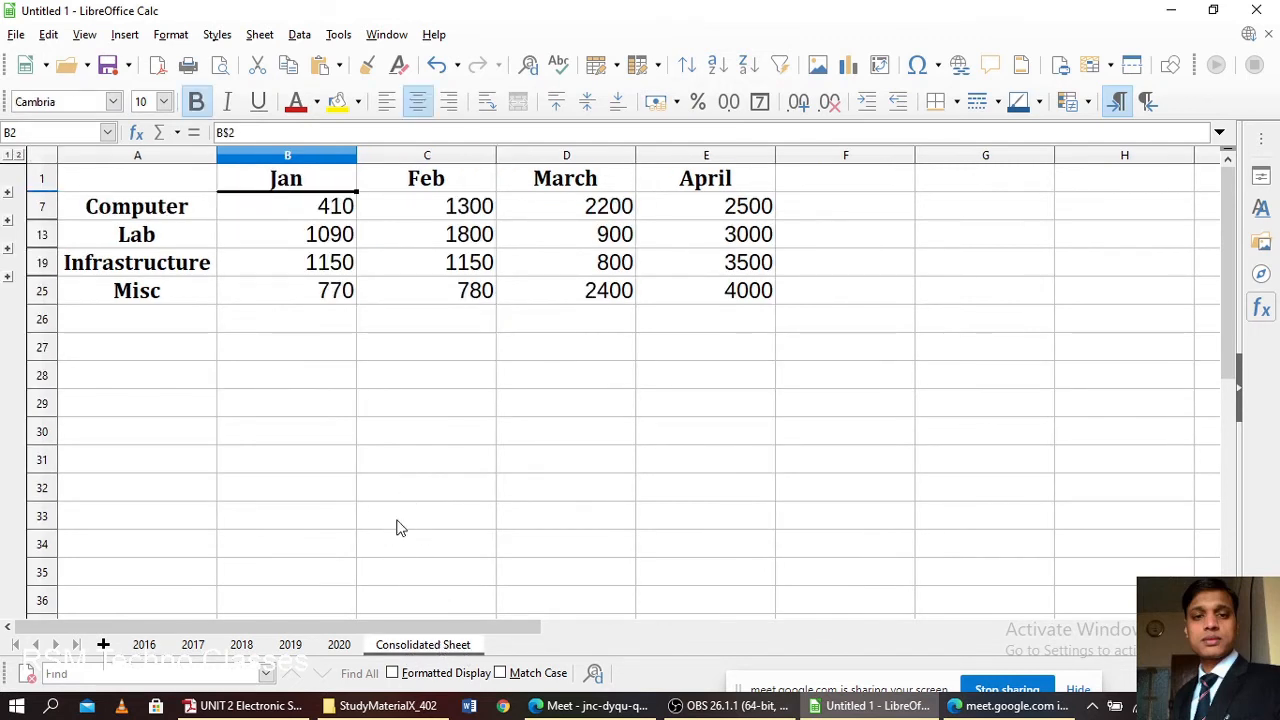
click(426, 489)
click(302, 208)
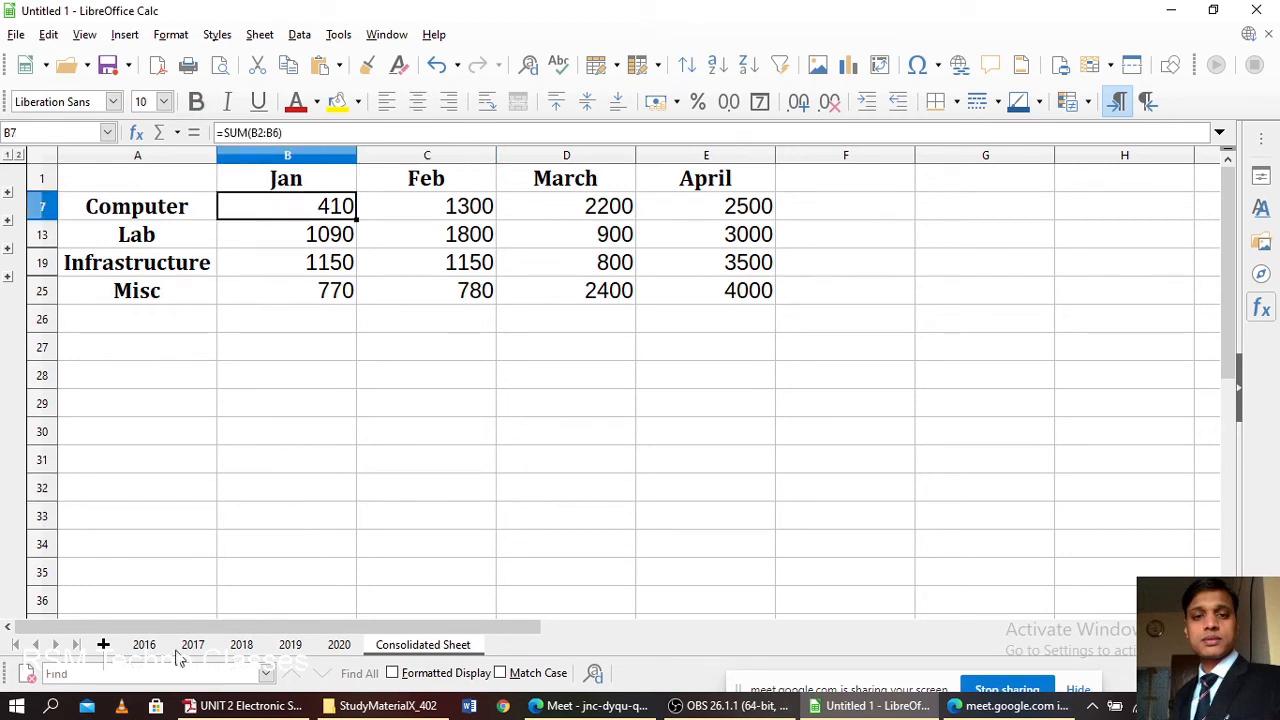
double_click(295, 208)
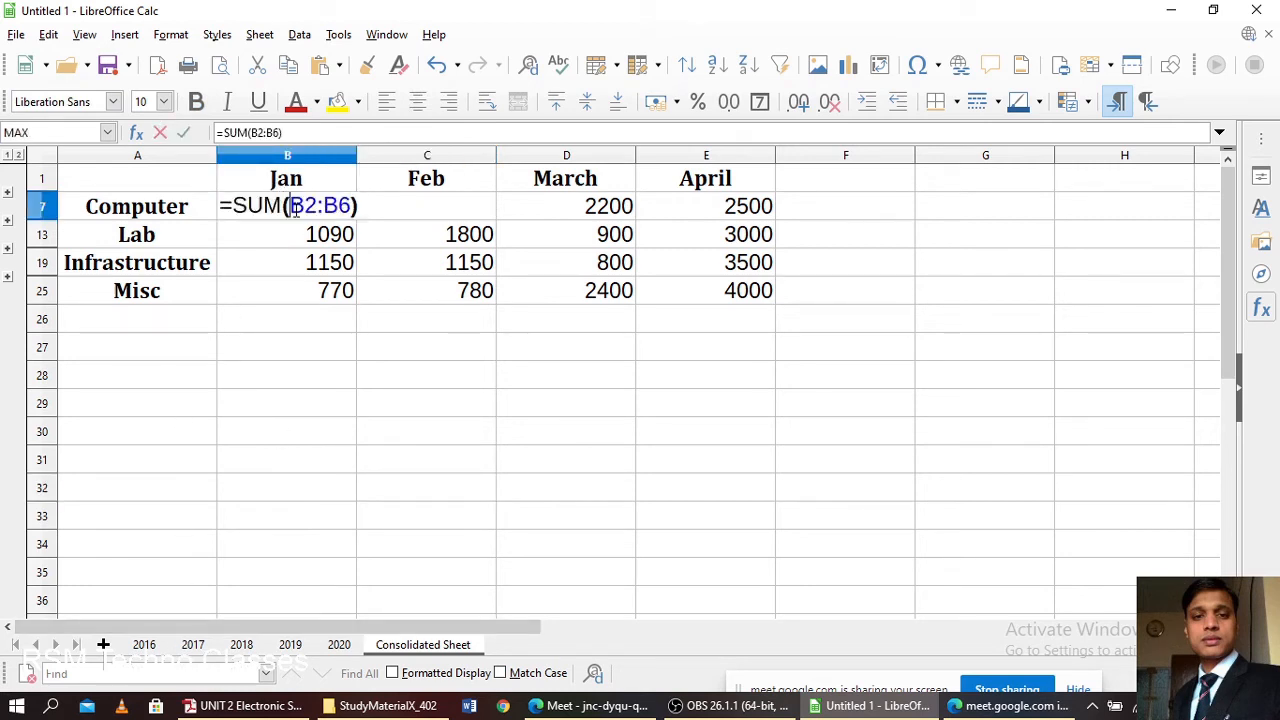
click(426, 386)
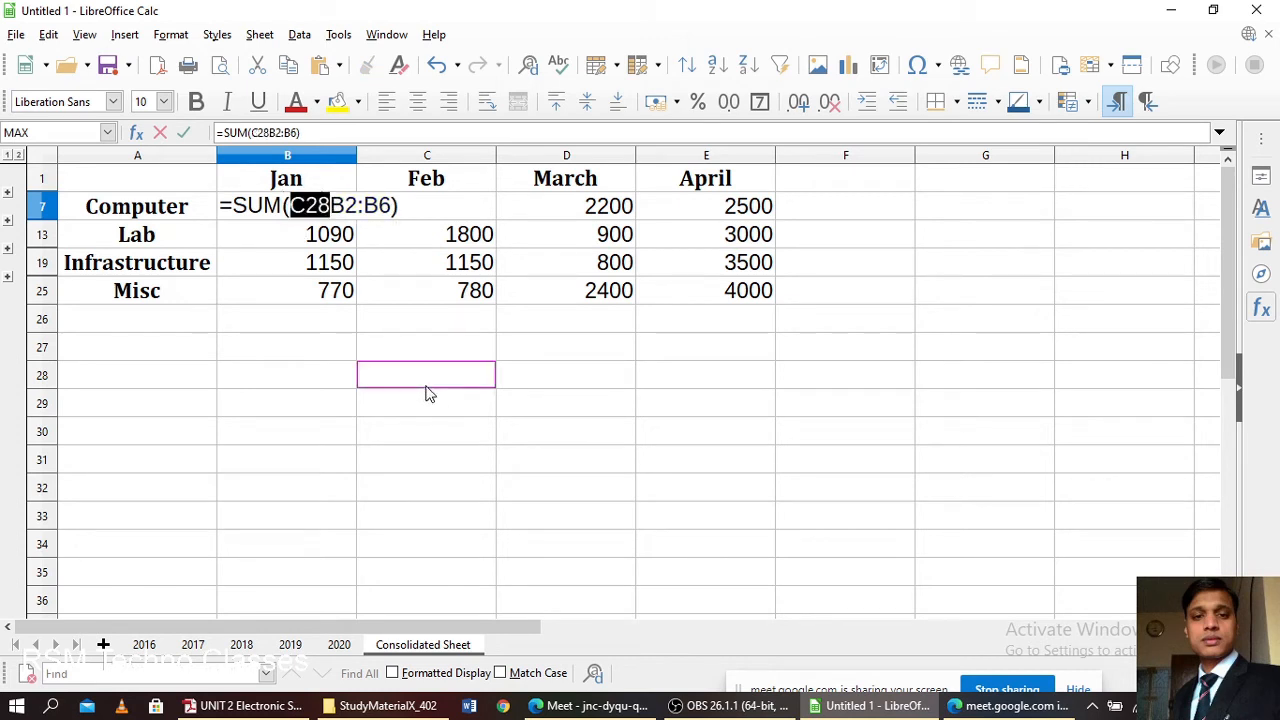
key(BackSpace)
key(BackSpace)
key(BackSpace)
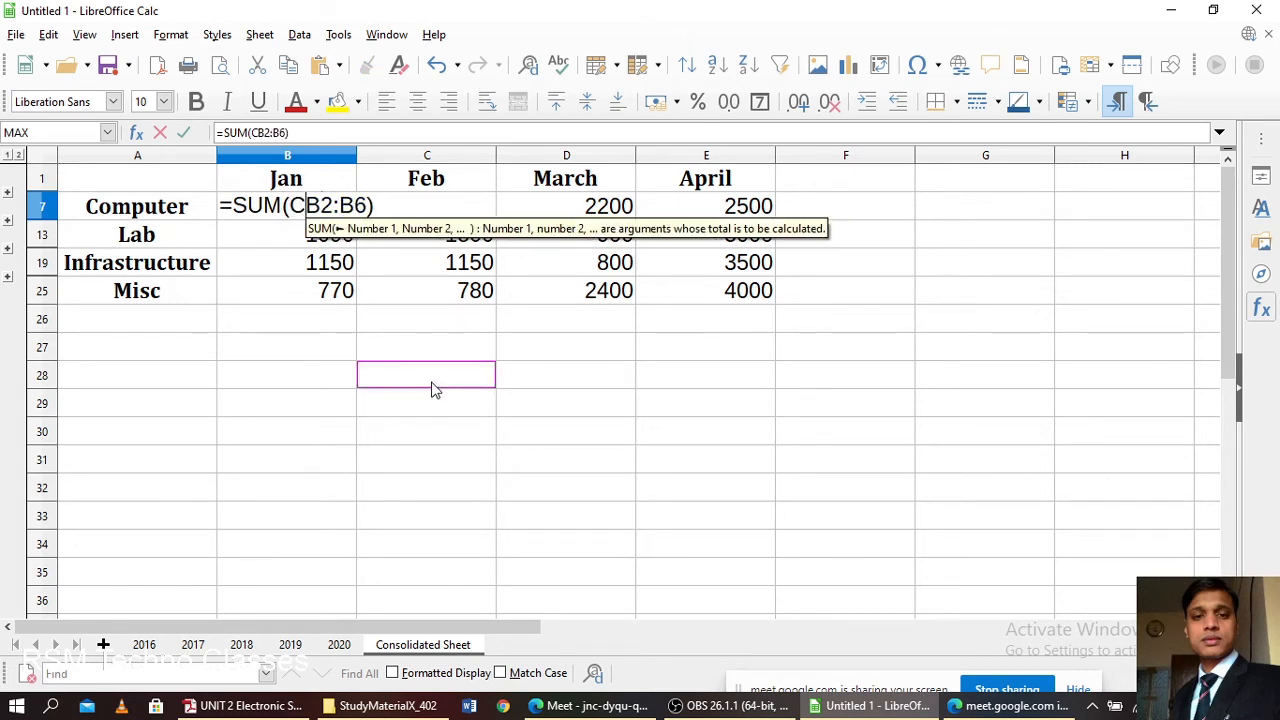
key(Return)
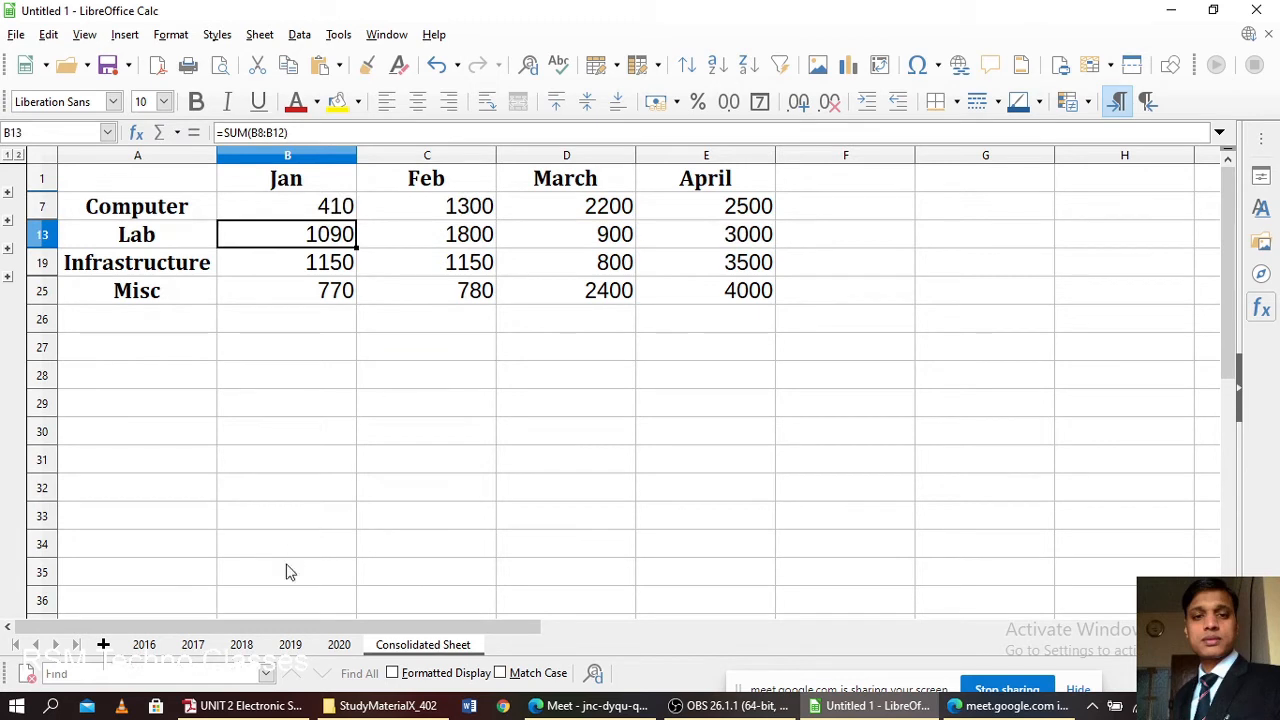
- Compare the January values in the 2016 sheet with the totals in Consolidated Sheet
click(142, 645)
click(303, 434)
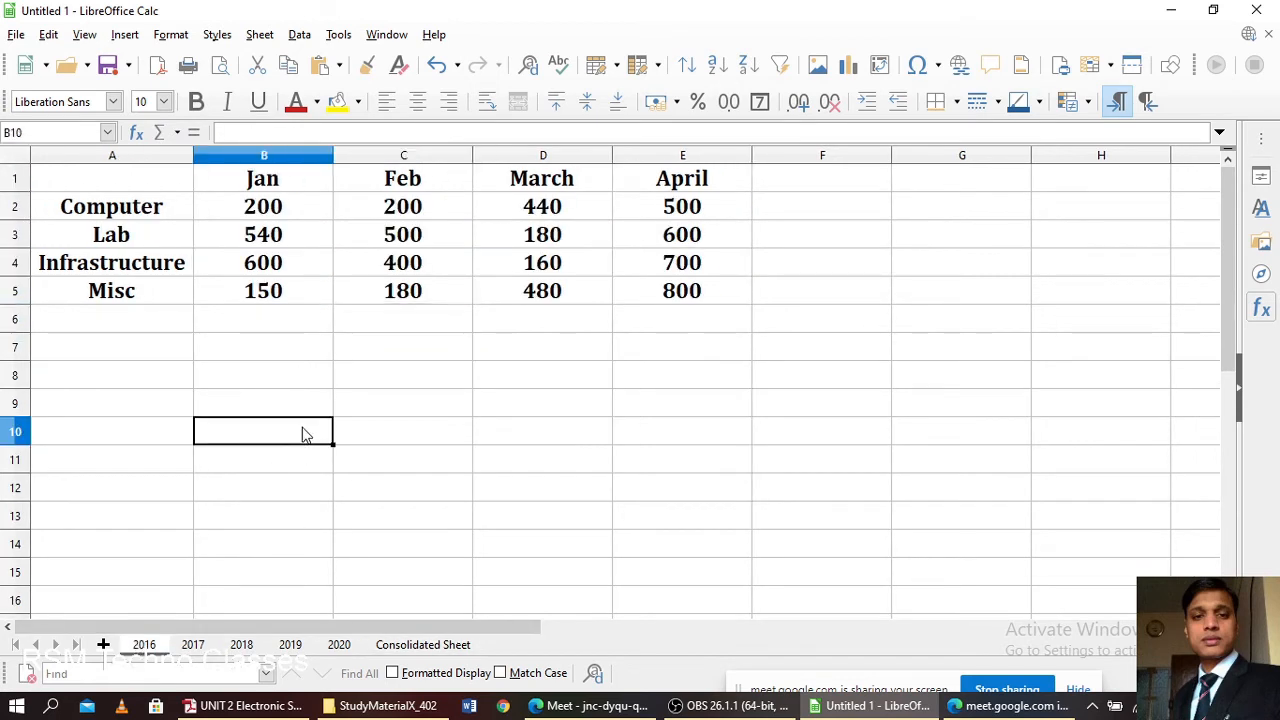
click(418, 646)
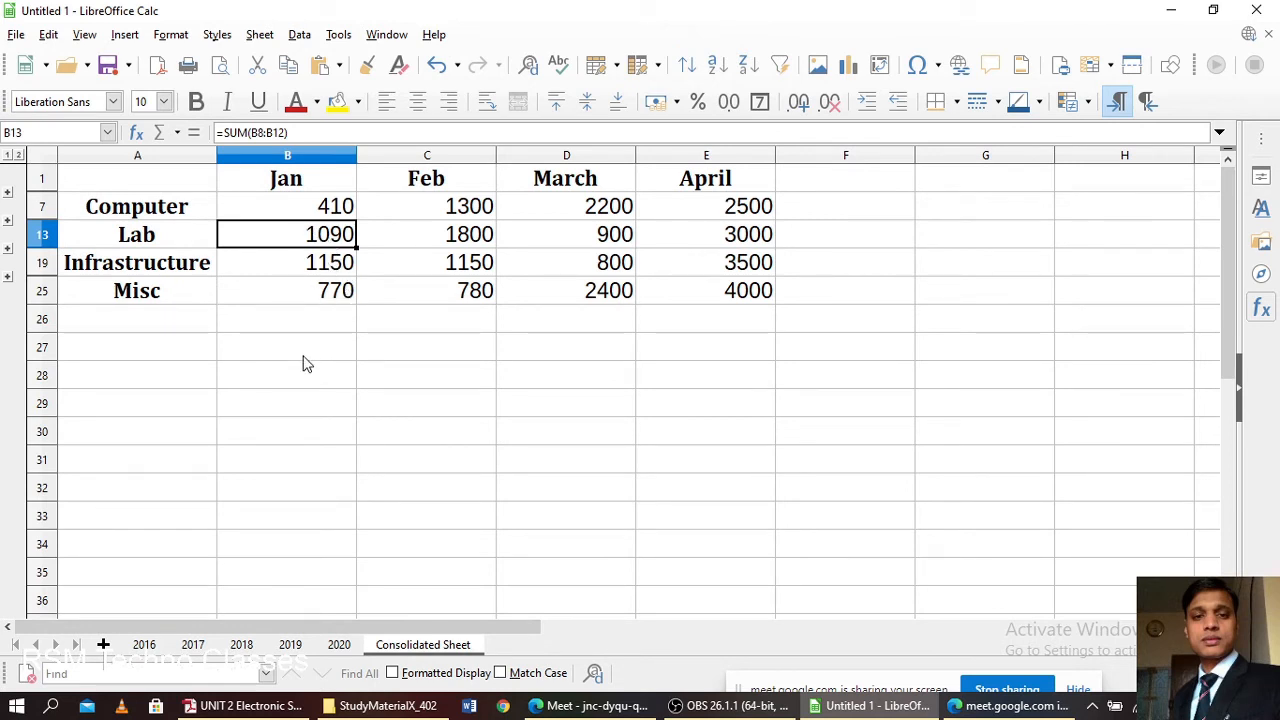
- Change the January Computer value in B2 of the 2016 sheet to 100
click(147, 648)
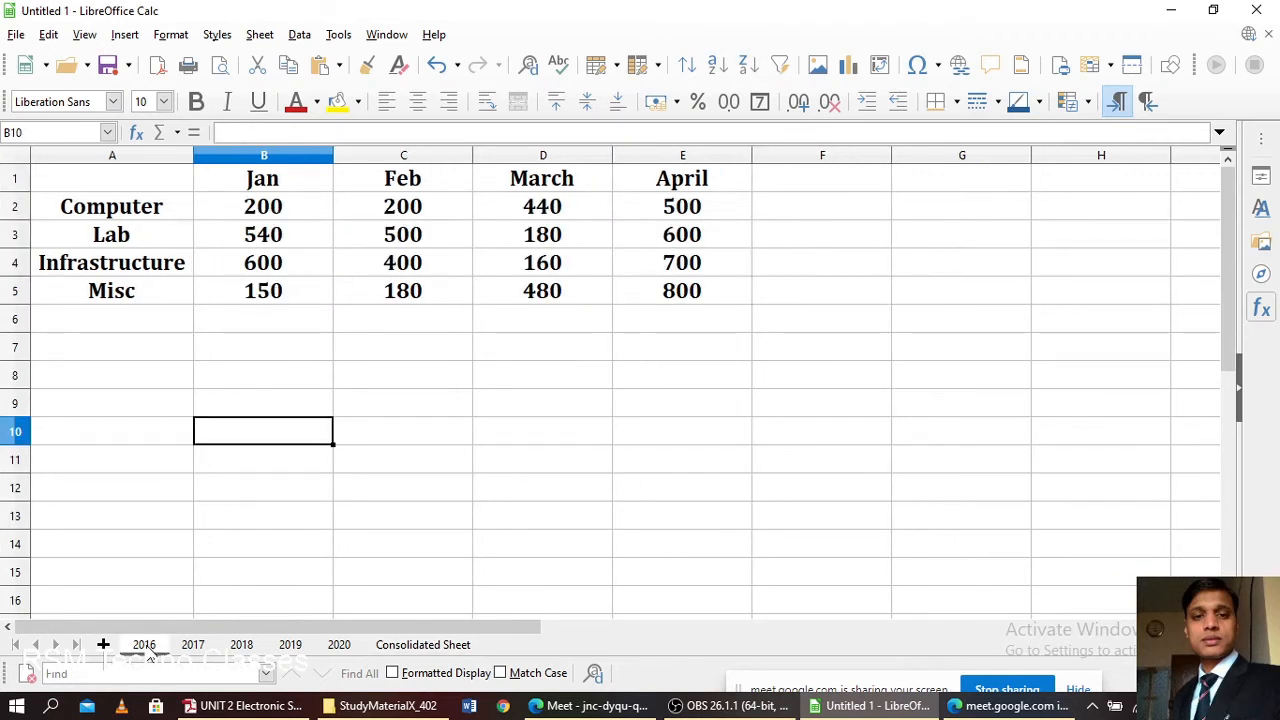
double_click(258, 206)
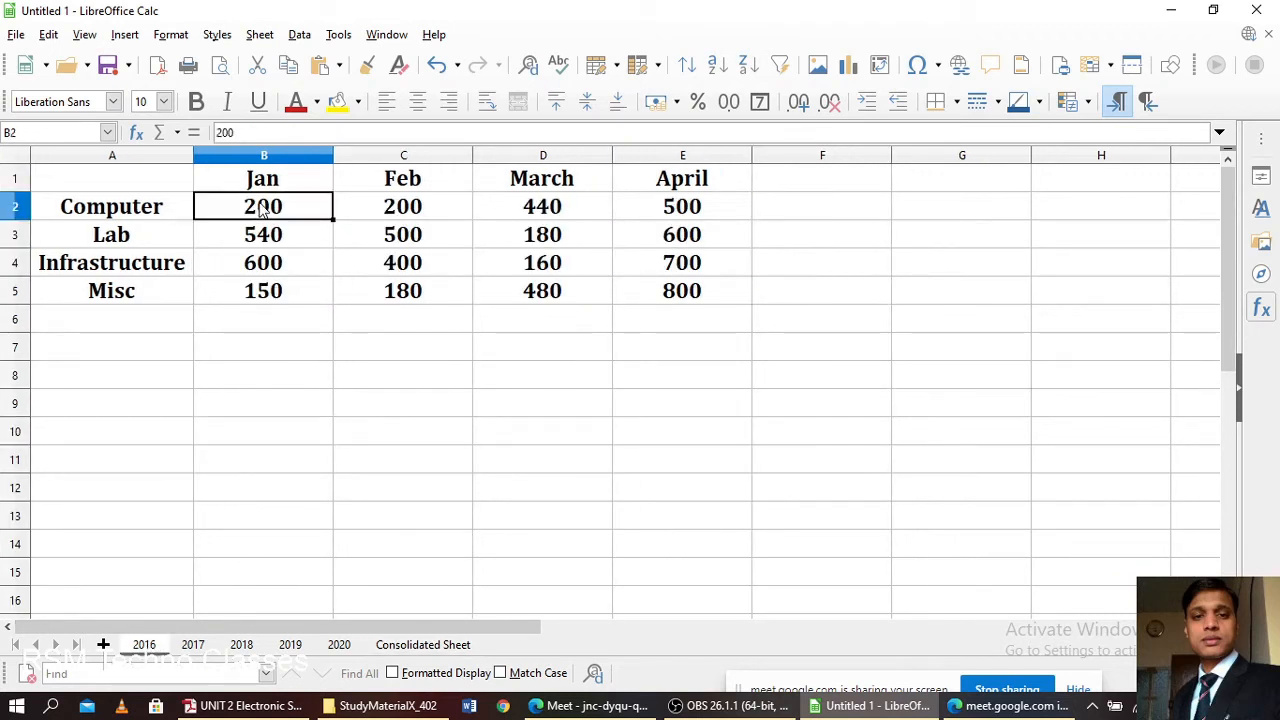
key(BackSpace)
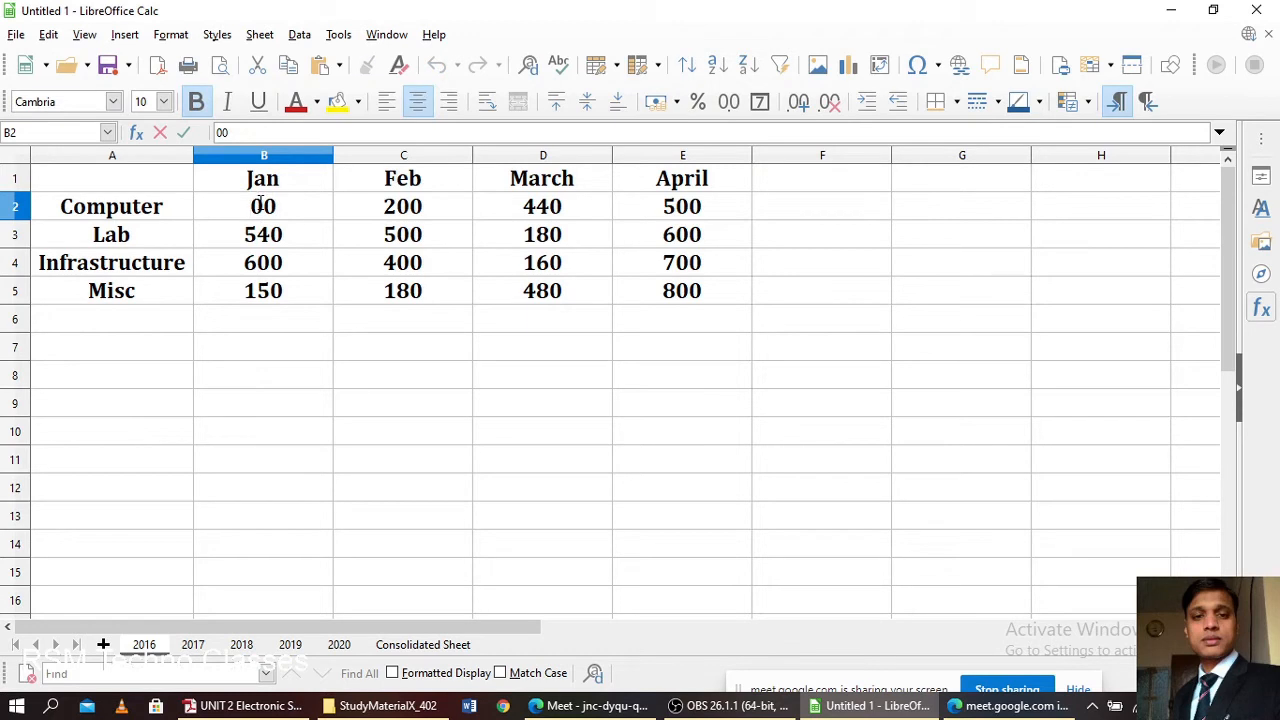
text(1)
click(376, 381)
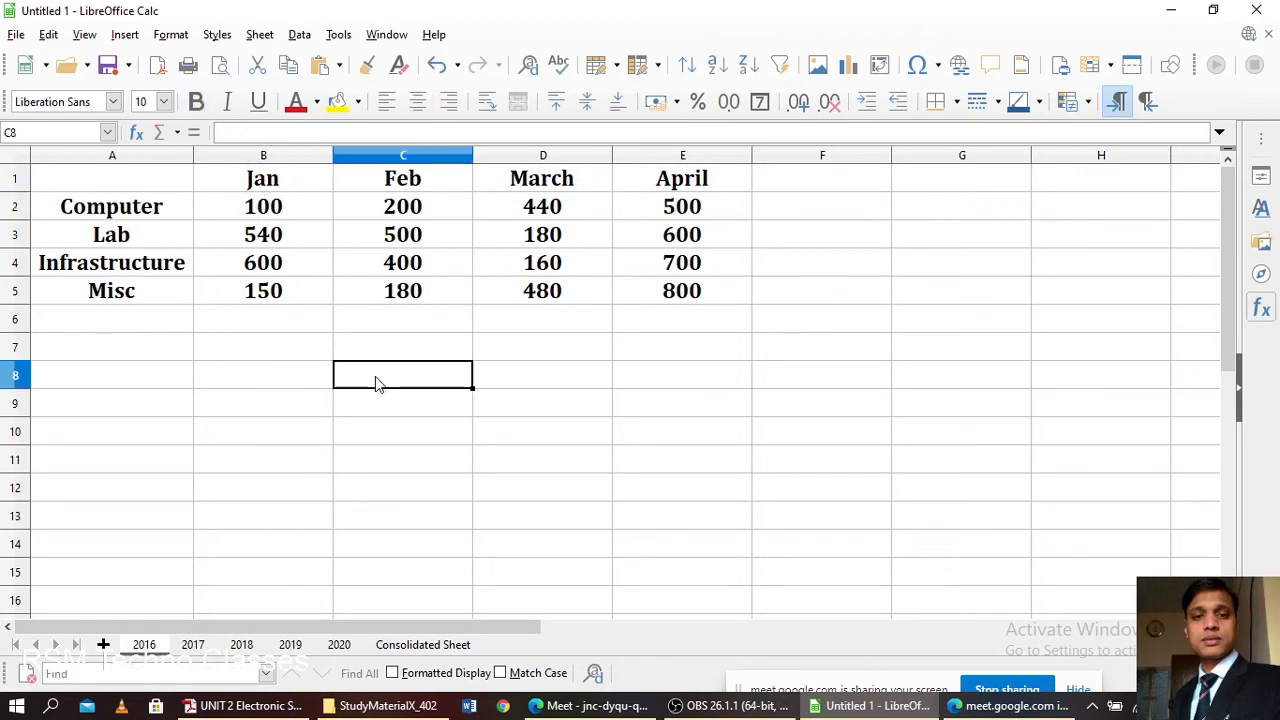
- Try consolidating the 2016–2020 ranges by row and column labels into B2 of Consolidated Sheet, and inspect the Computer outline details
click(422, 647)
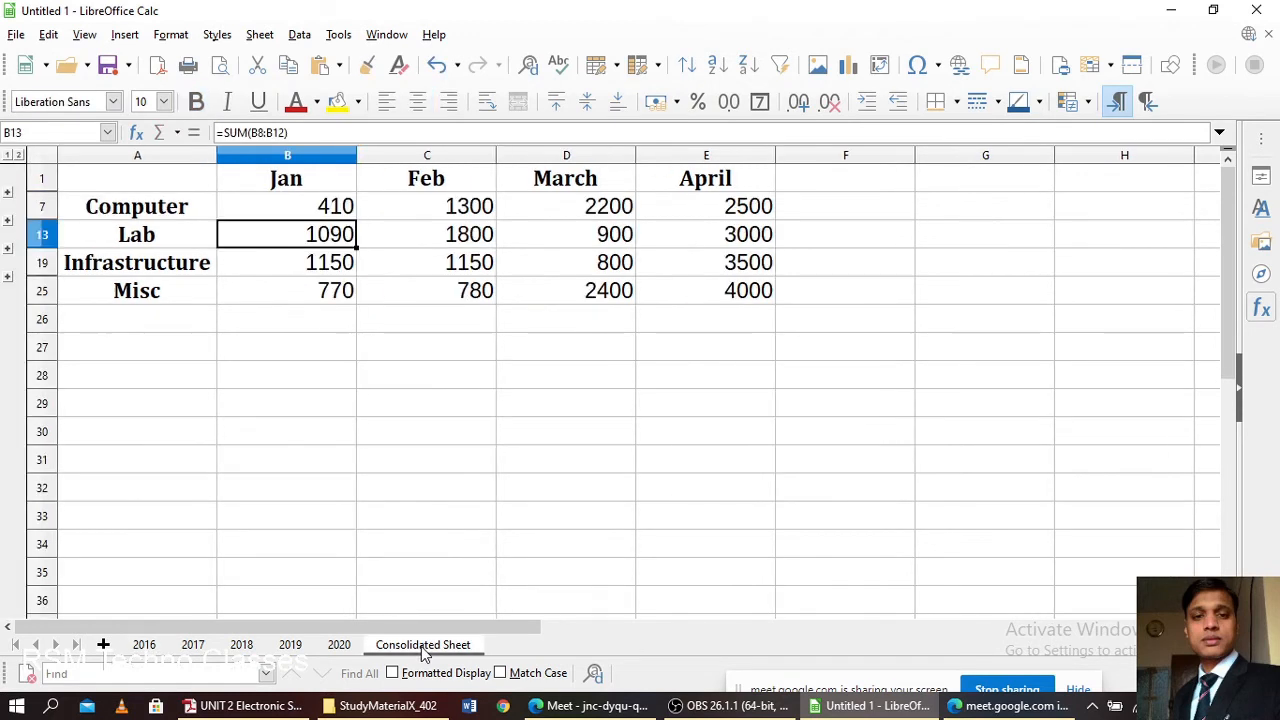
click(428, 556)
click(327, 214)
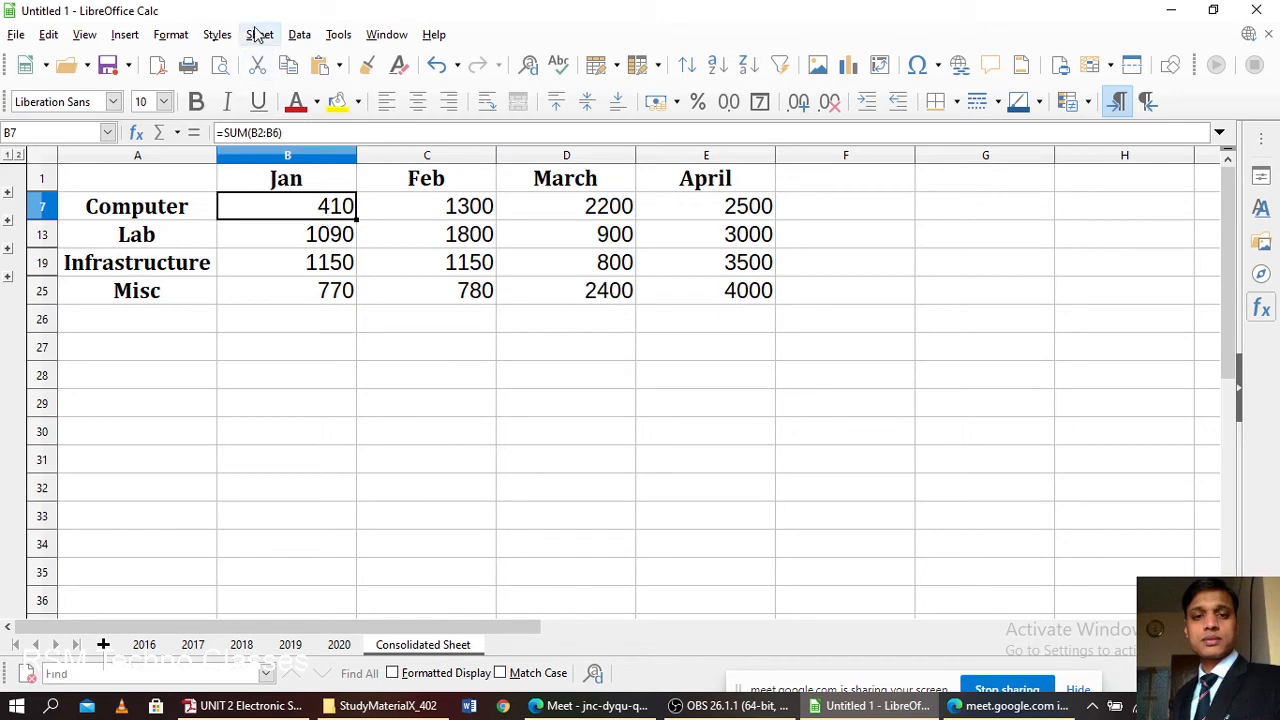
click(308, 38)
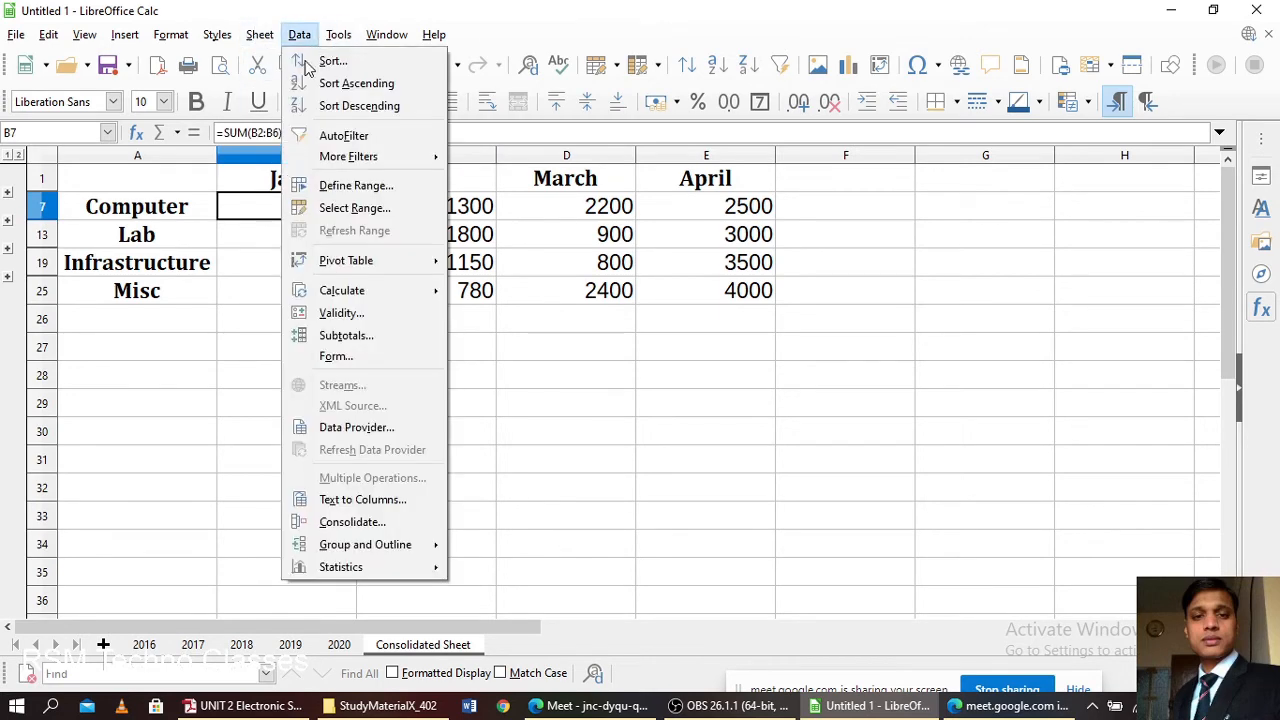
click(378, 522)
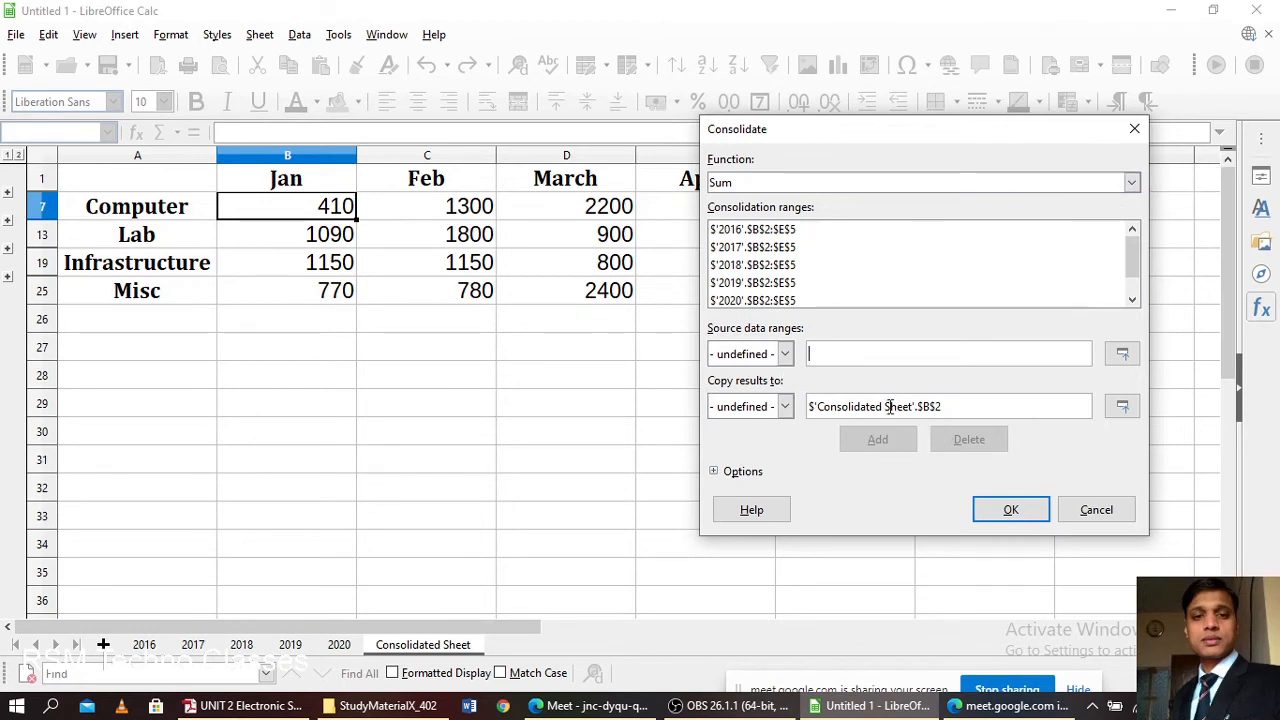
click(716, 472)
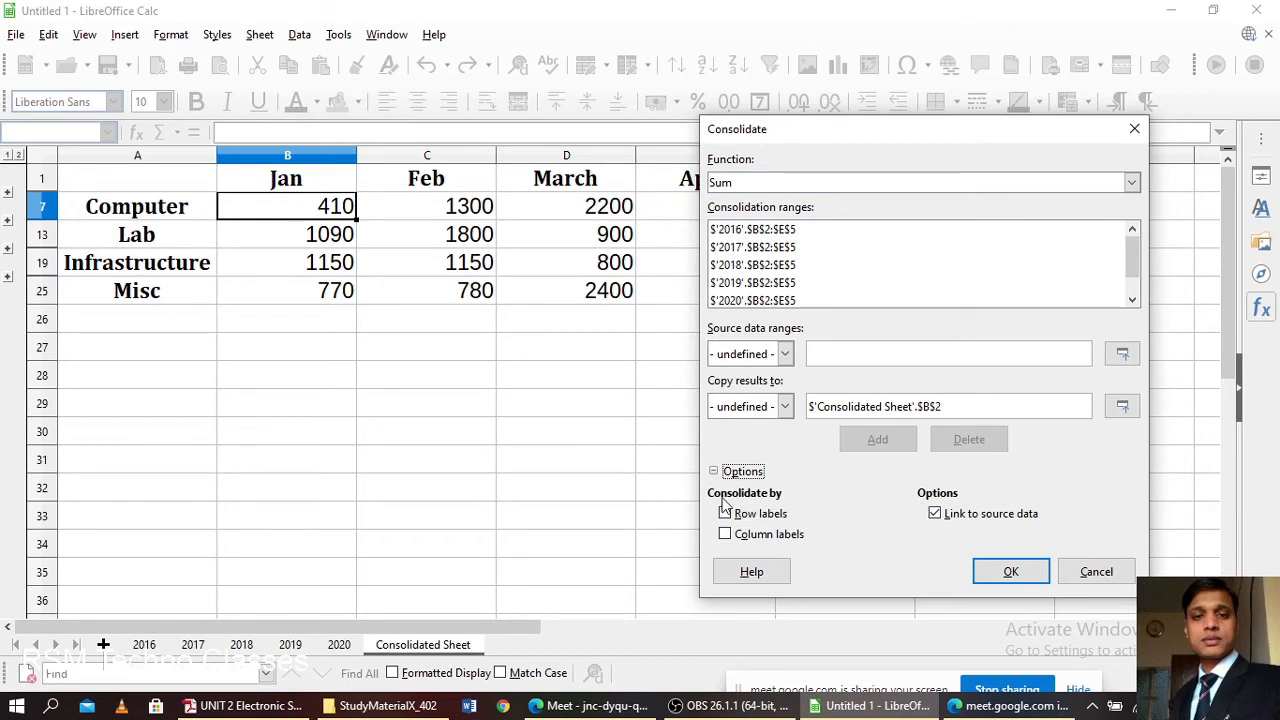
click(725, 513)
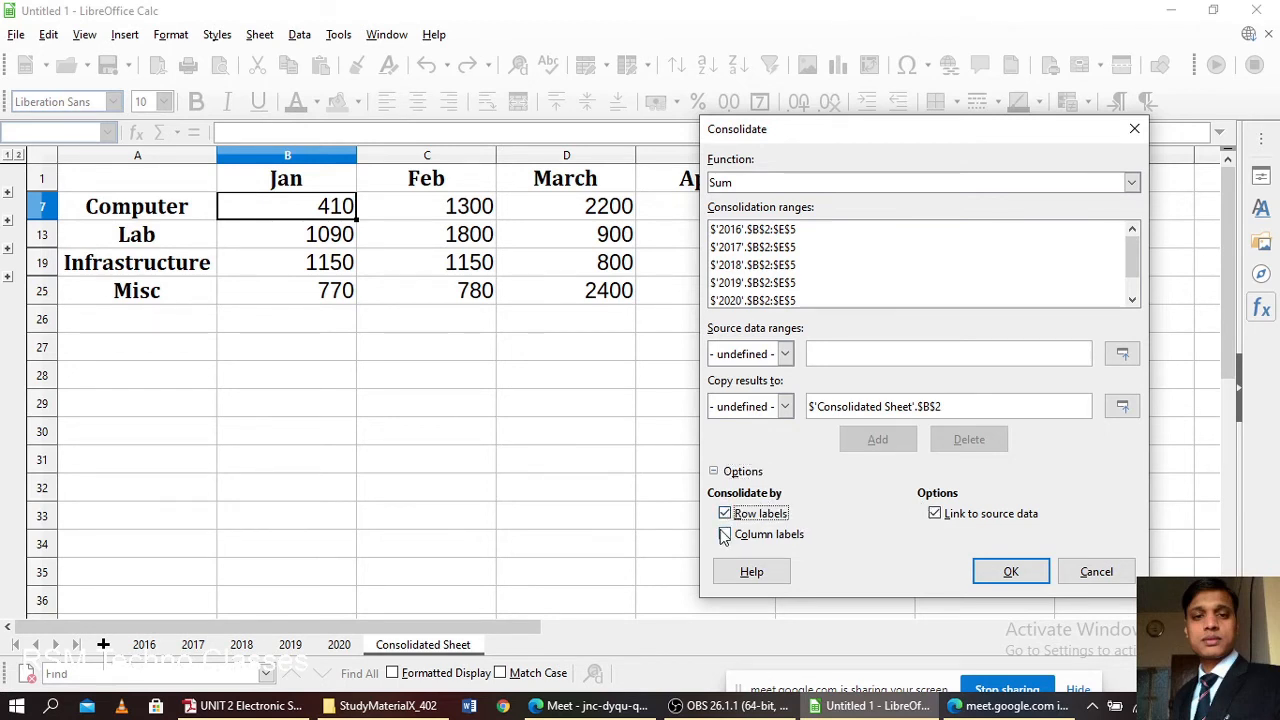
click(725, 534)
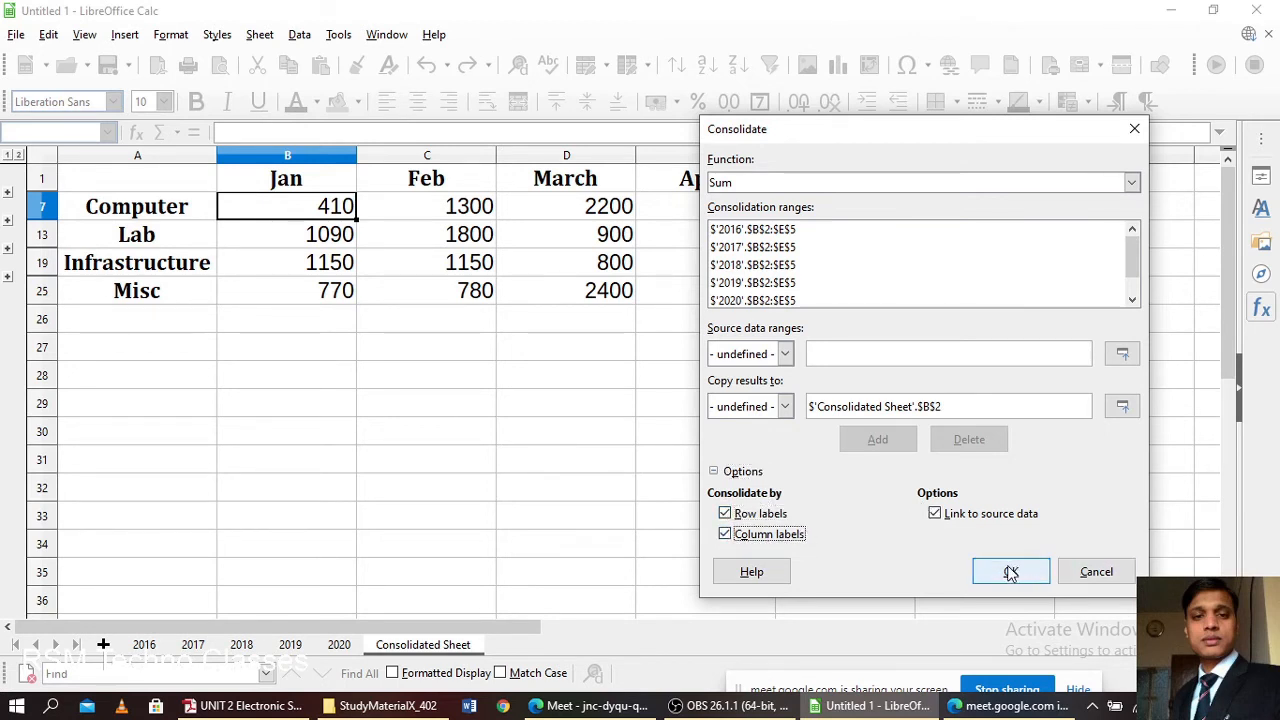
click(1011, 572)
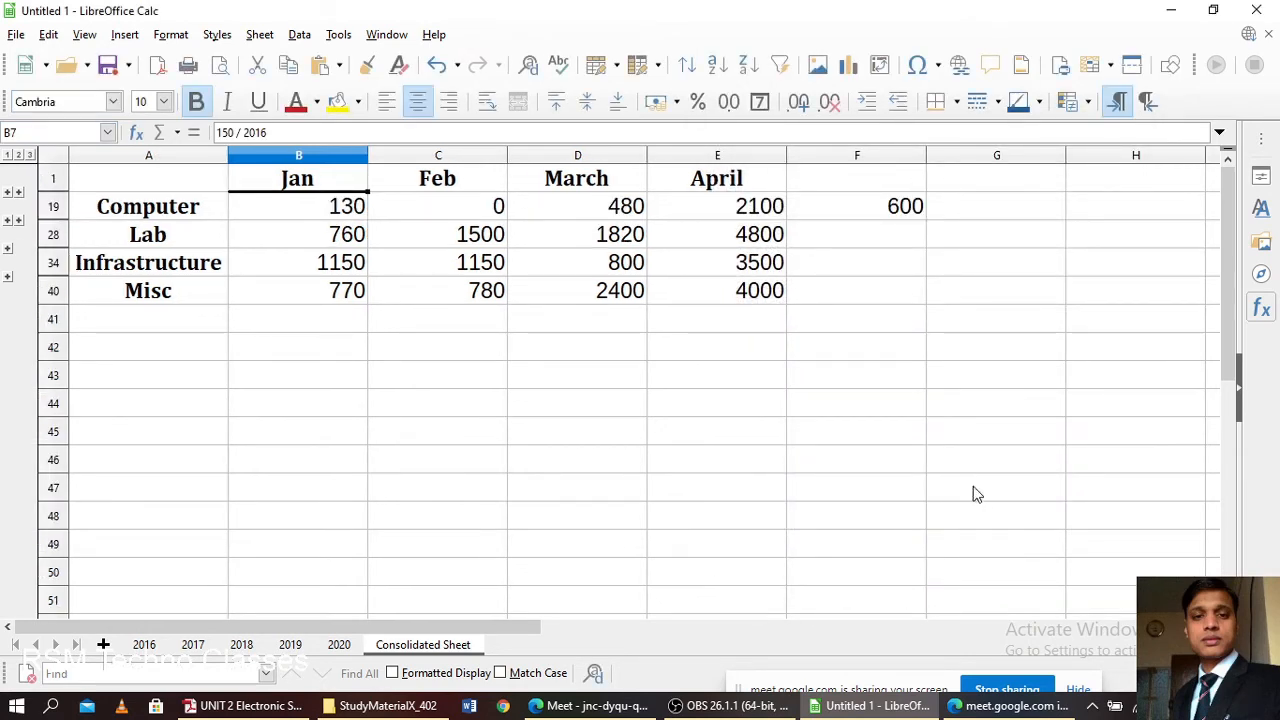
click(19, 193)
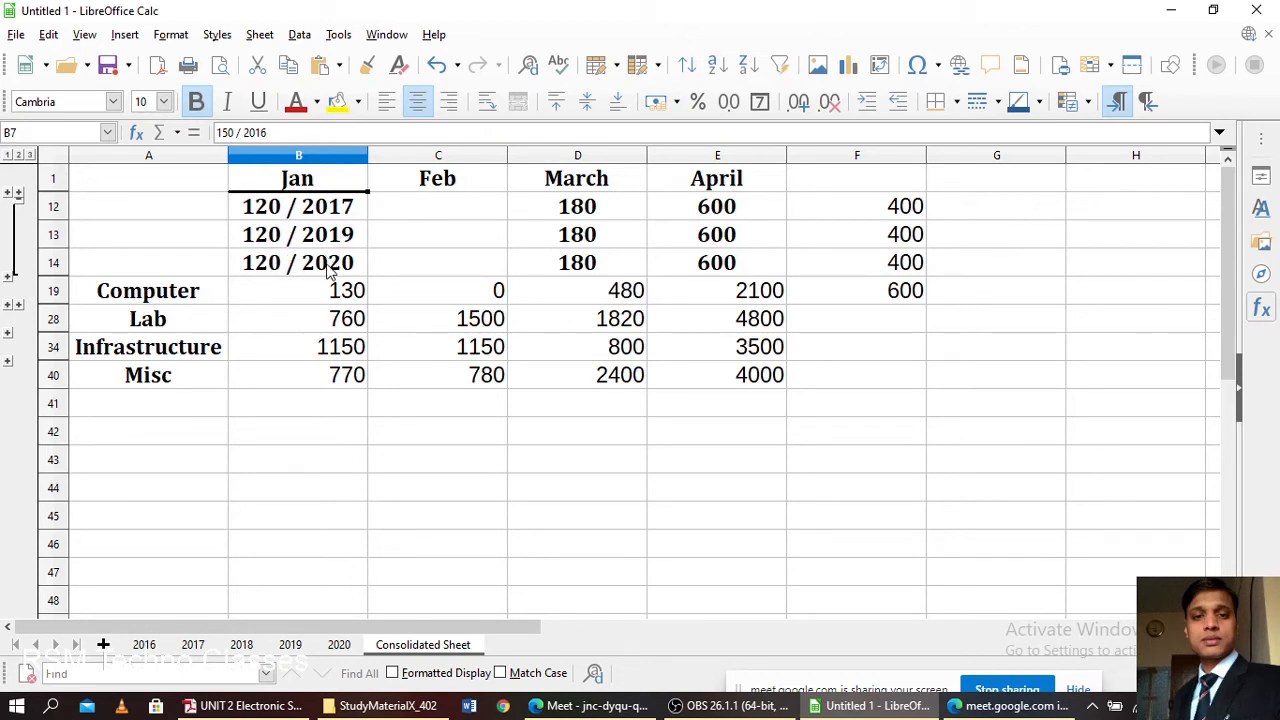
click(22, 204)
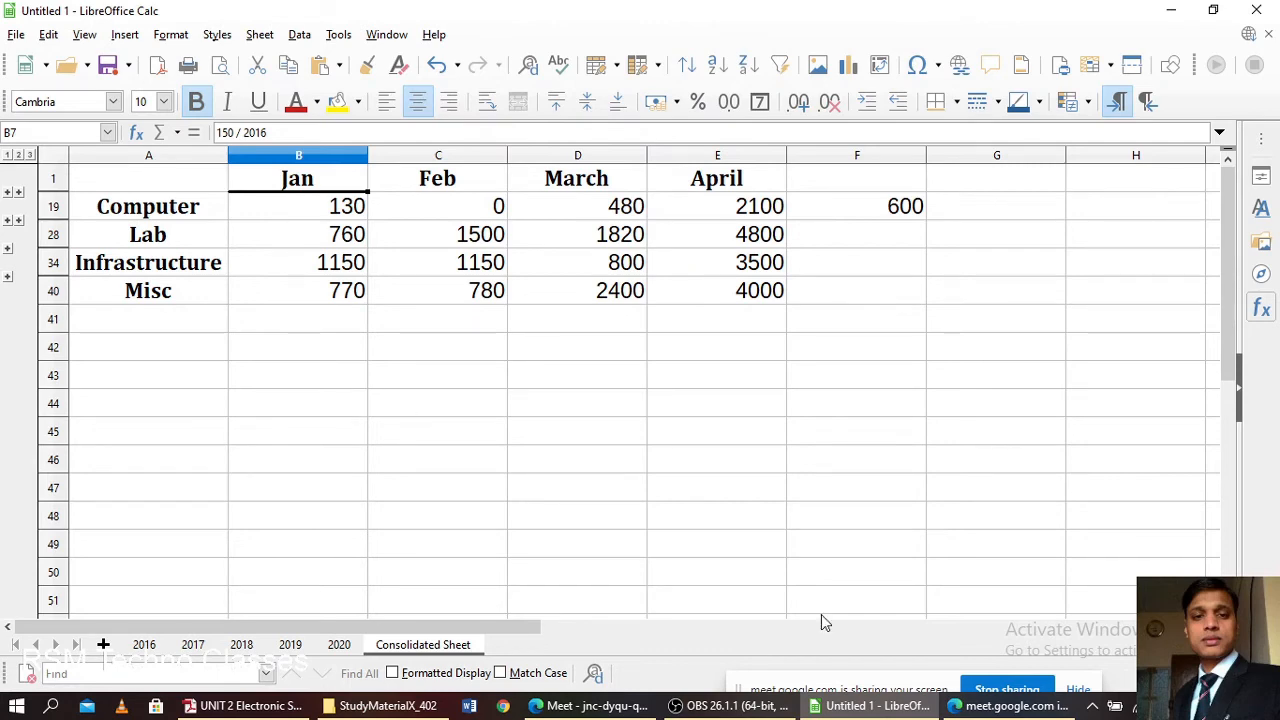
- Switch to the Google Meet call to admit the waiting participant, and return to LibreOffice Calc
click(590, 705)
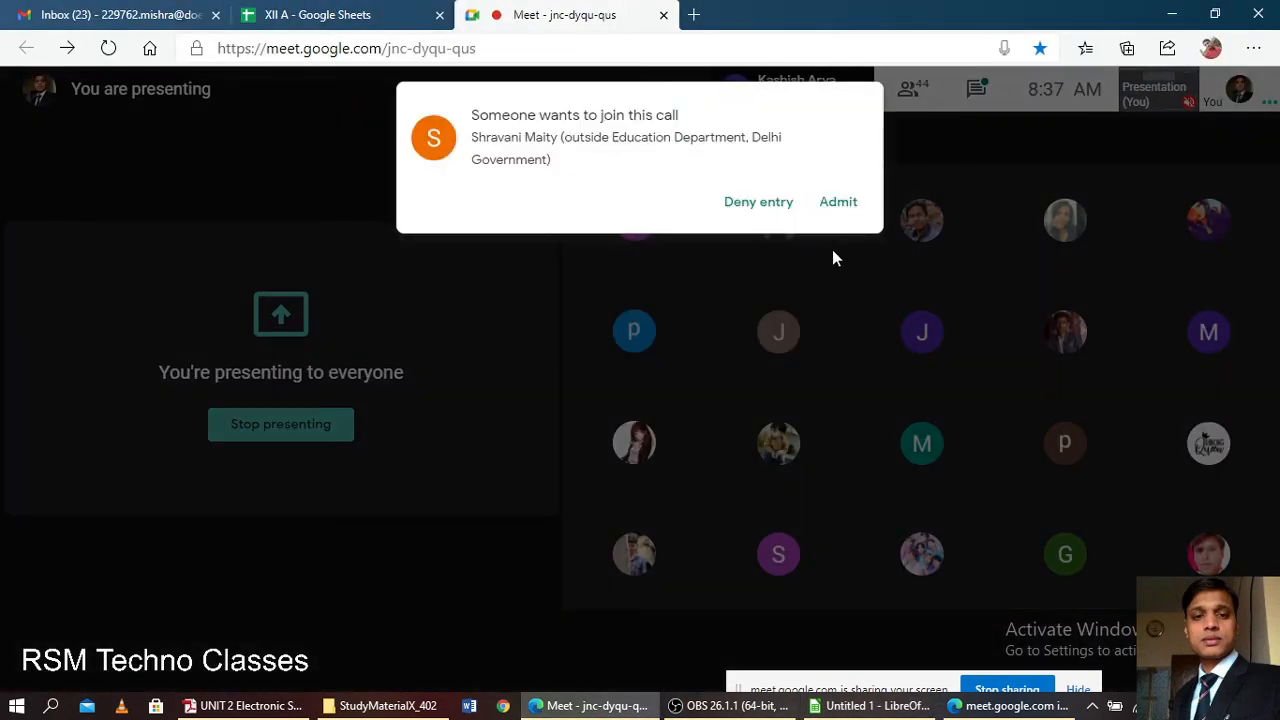
click(838, 203)
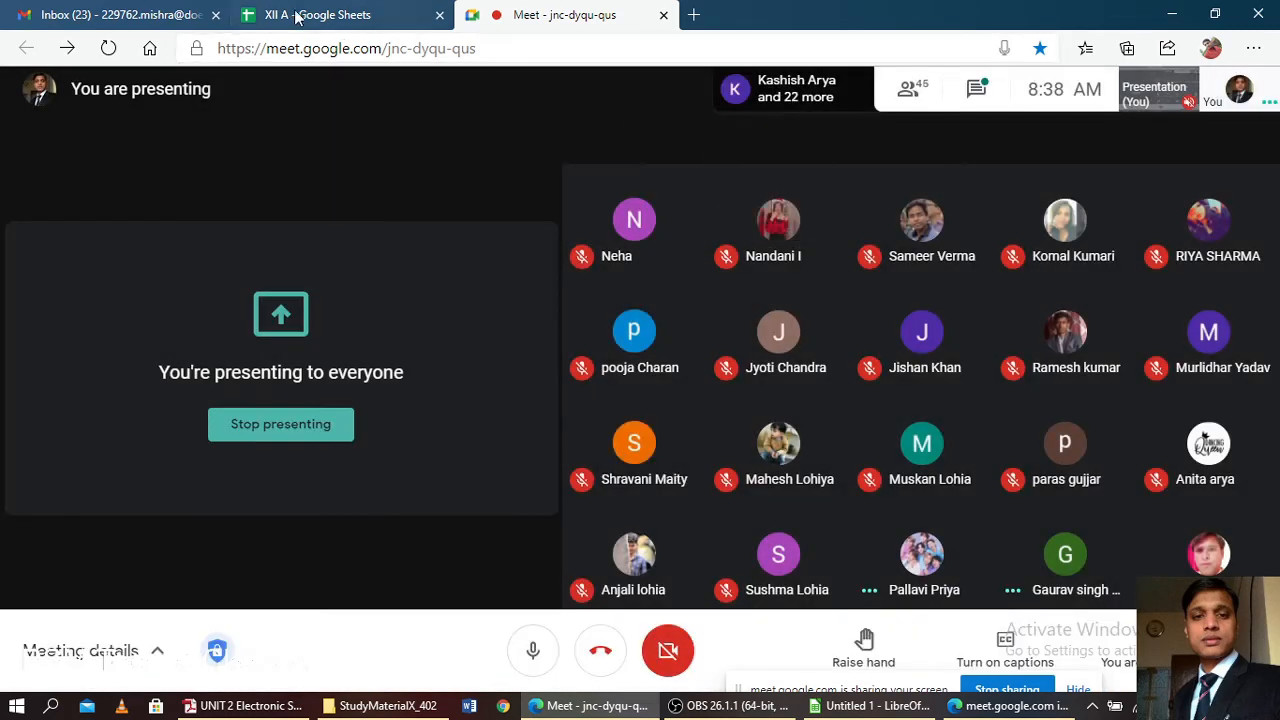
click(868, 705)
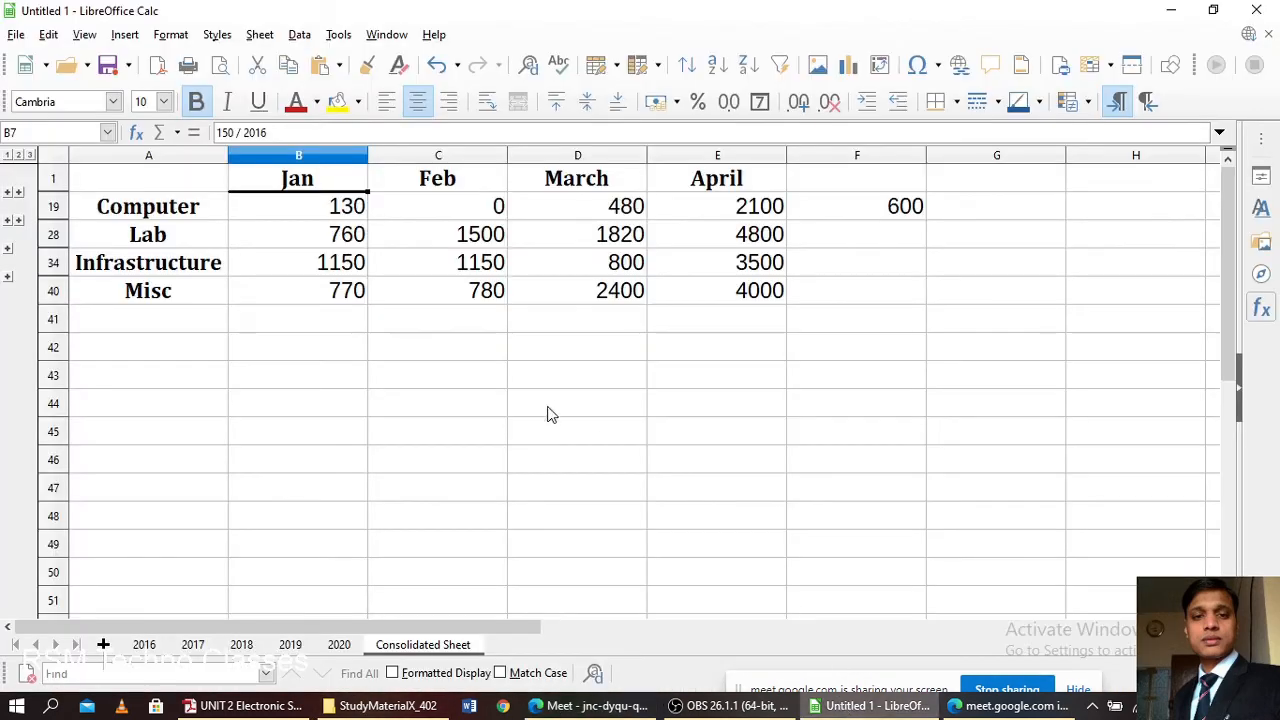
- Undo the consolidation by row and column labels in Consolidated Sheet
click(547, 410)
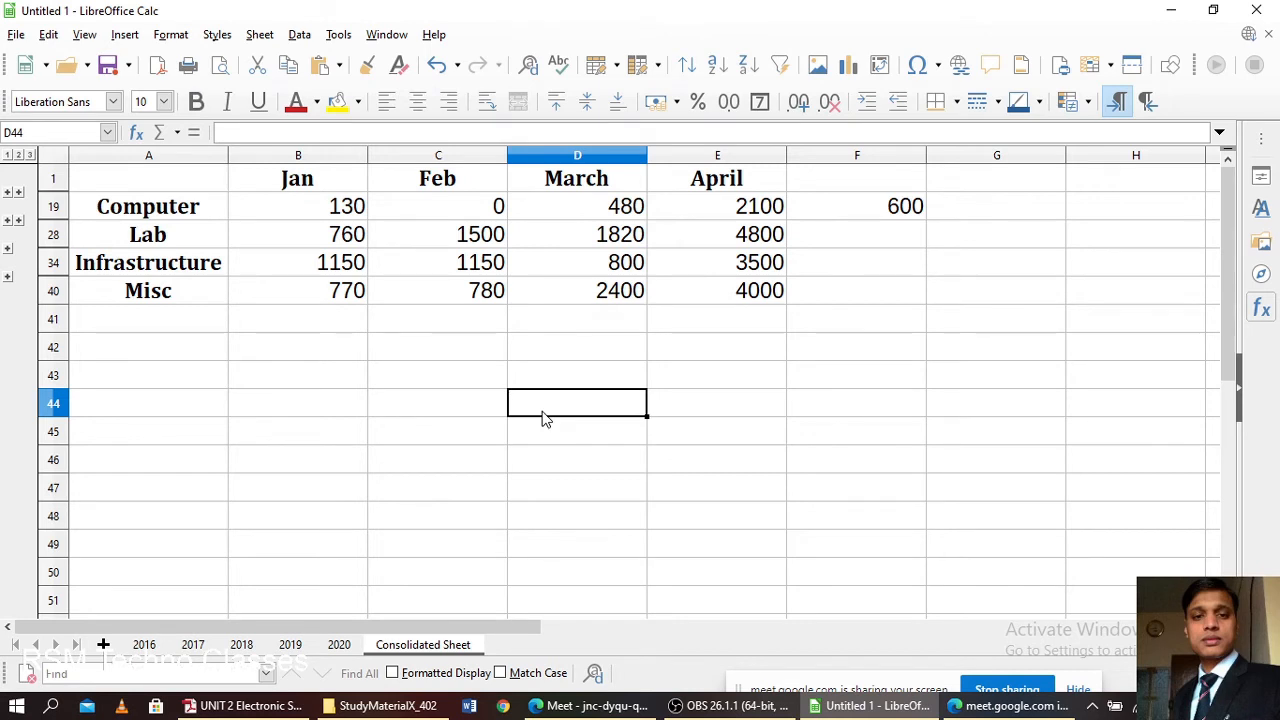
key(ctrl+z)
key(ctrl+z)
key(ctrl+z)
- Consolidate the 2016–2020 ranges with Sum into B7 of Consolidated Sheet, linked to source data, with row and column labels off
click(469, 409)
click(300, 34)
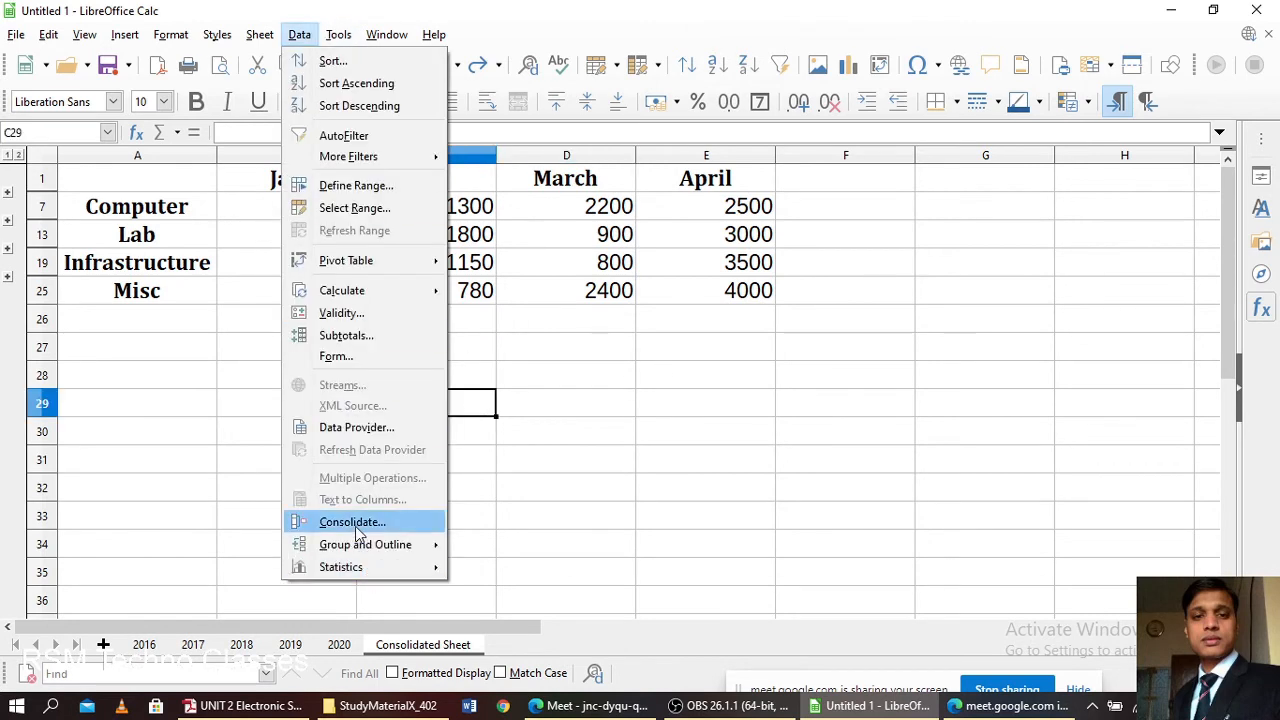
mouse_move(367, 551)
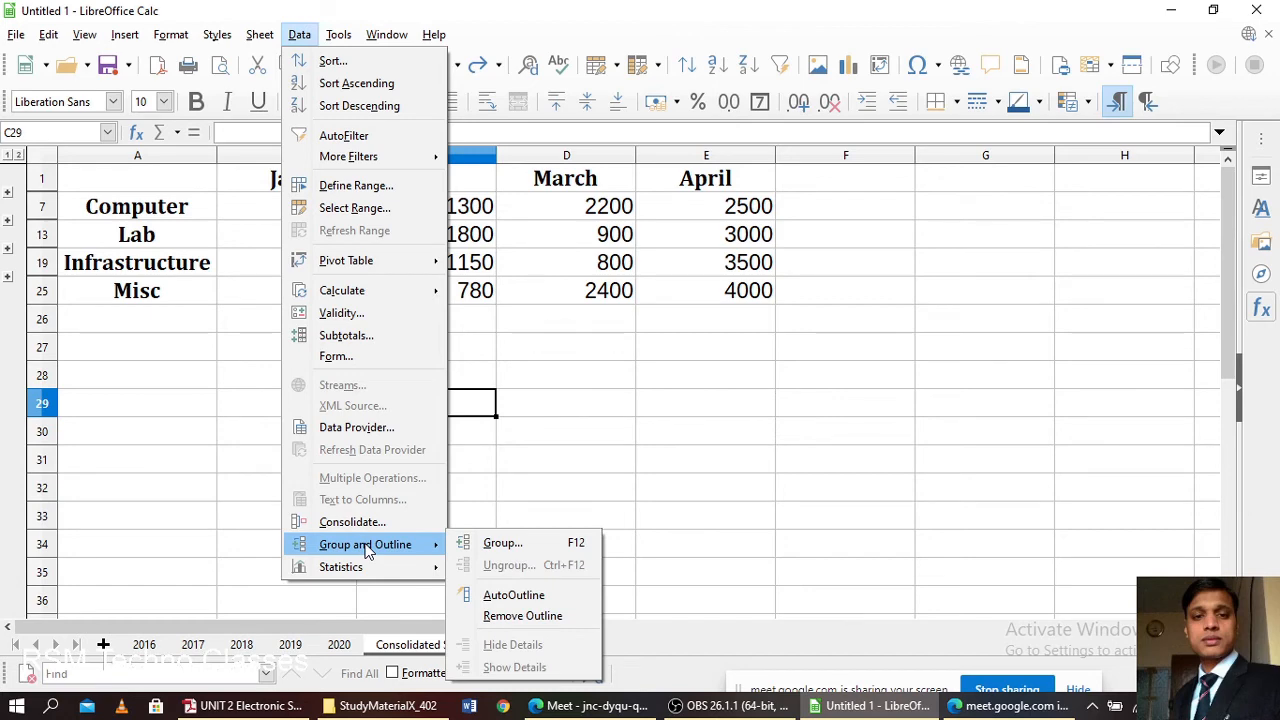
click(360, 523)
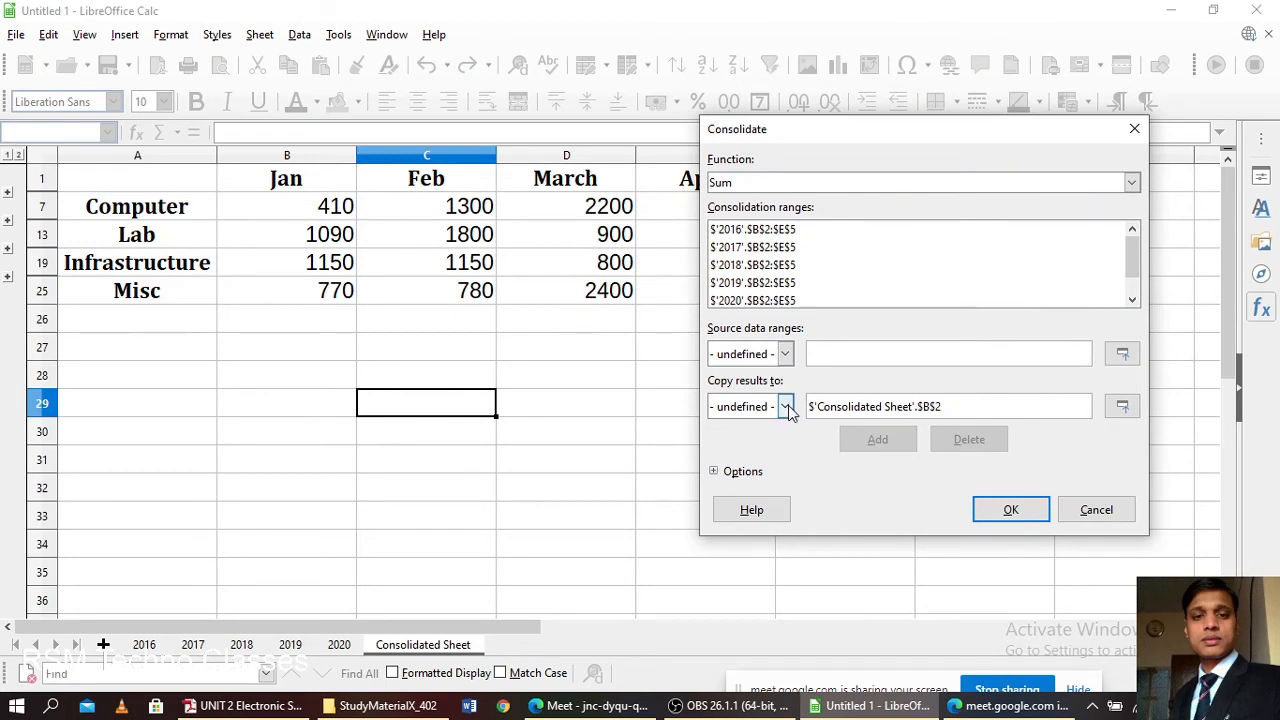
click(786, 406)
click(305, 206)
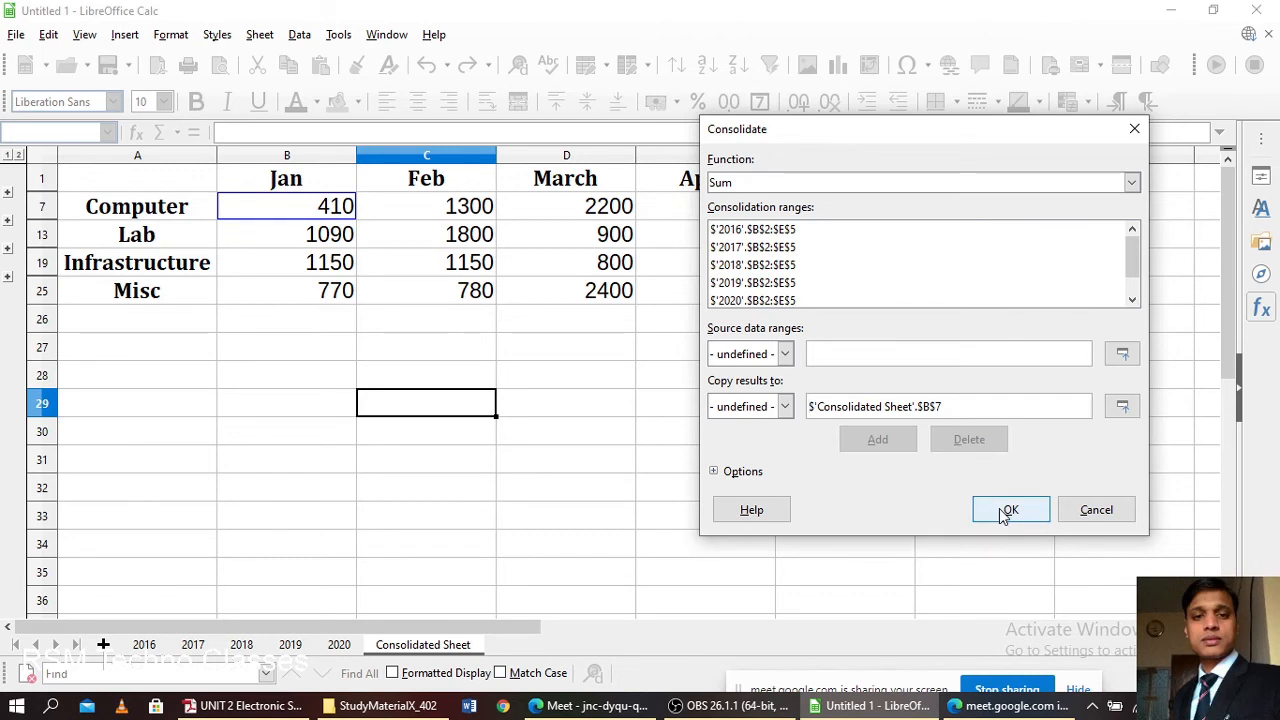
click(737, 474)
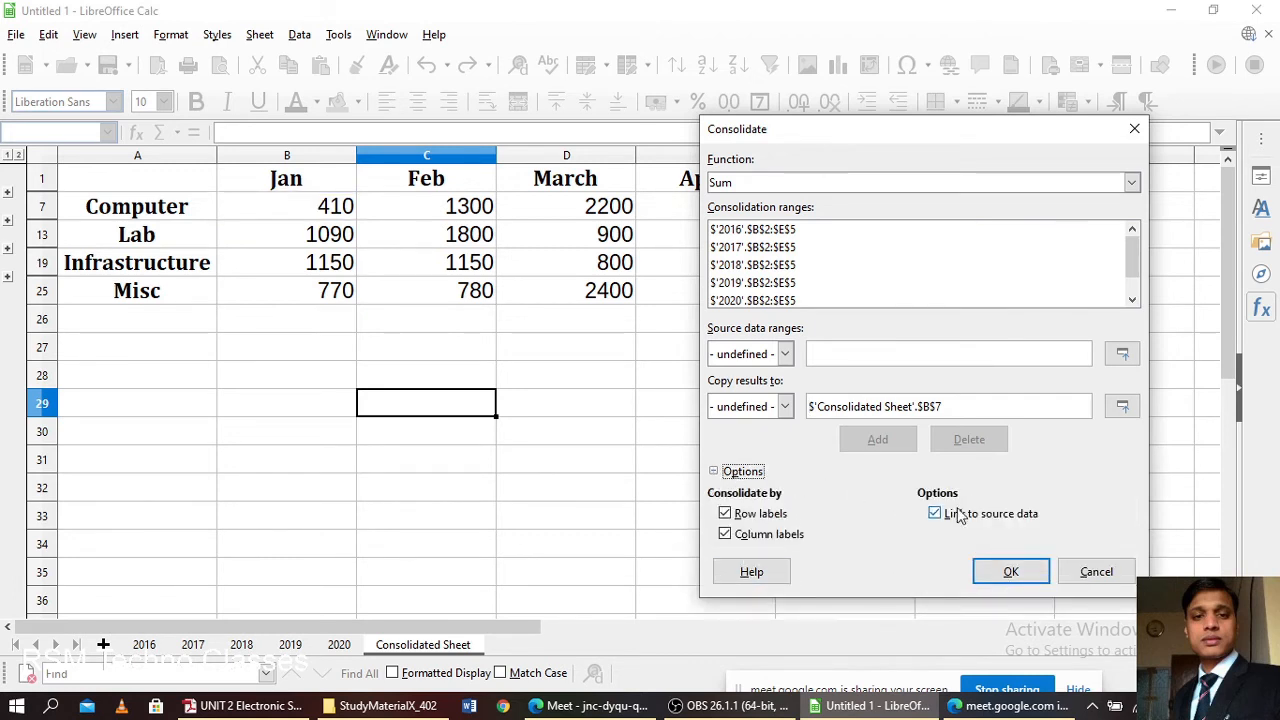
click(727, 517)
click(725, 534)
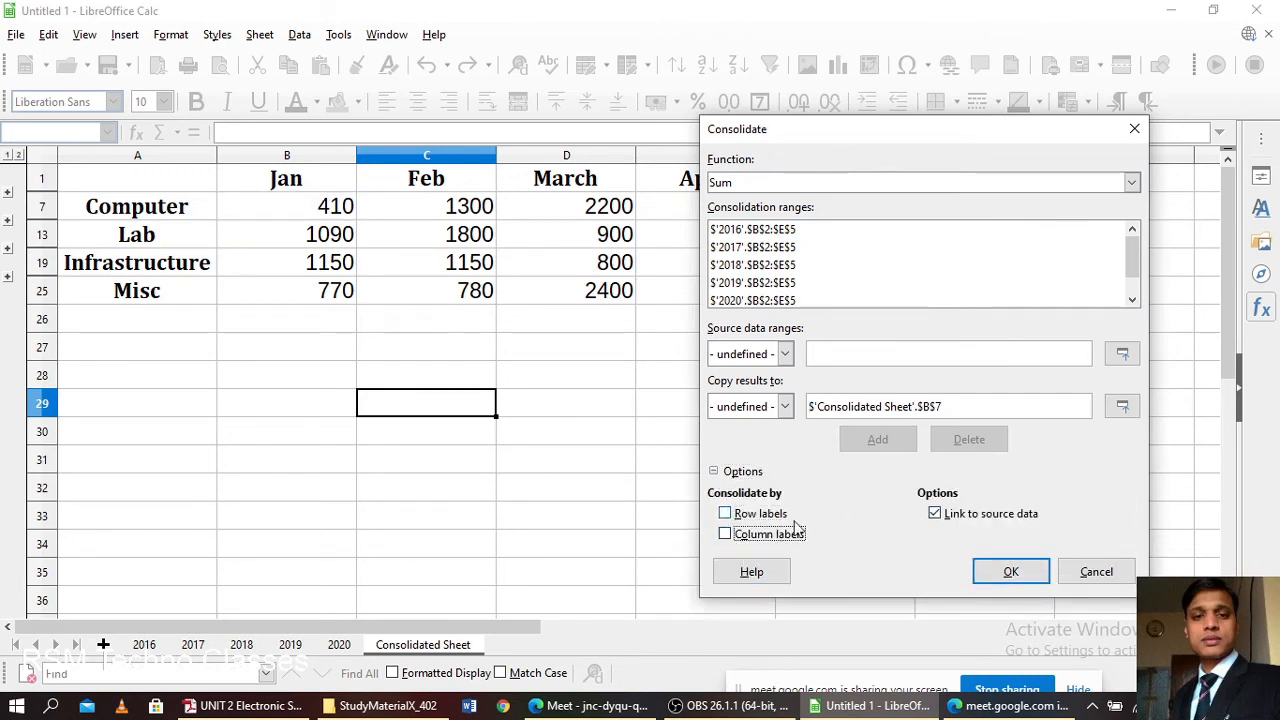
click(1010, 572)
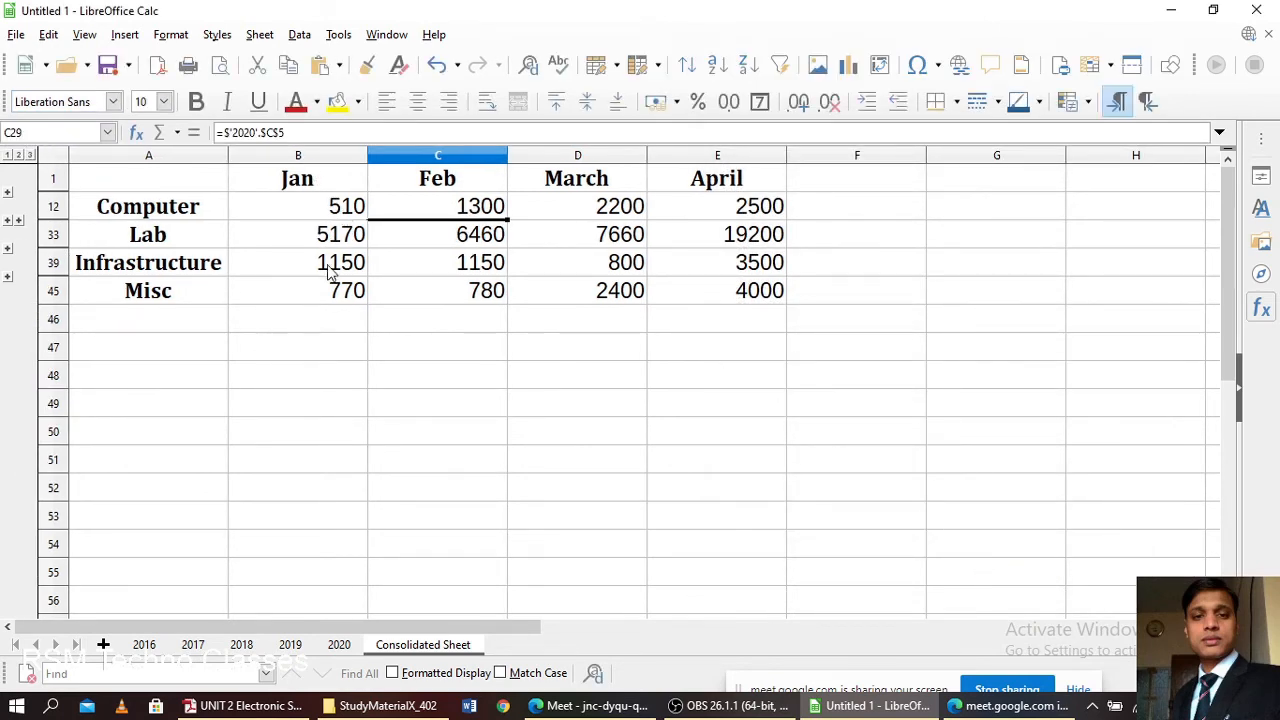
- Set Computer's January amount on sheet 2016 to 500 and check the linked total in Consolidated Sheet
click(160, 645)
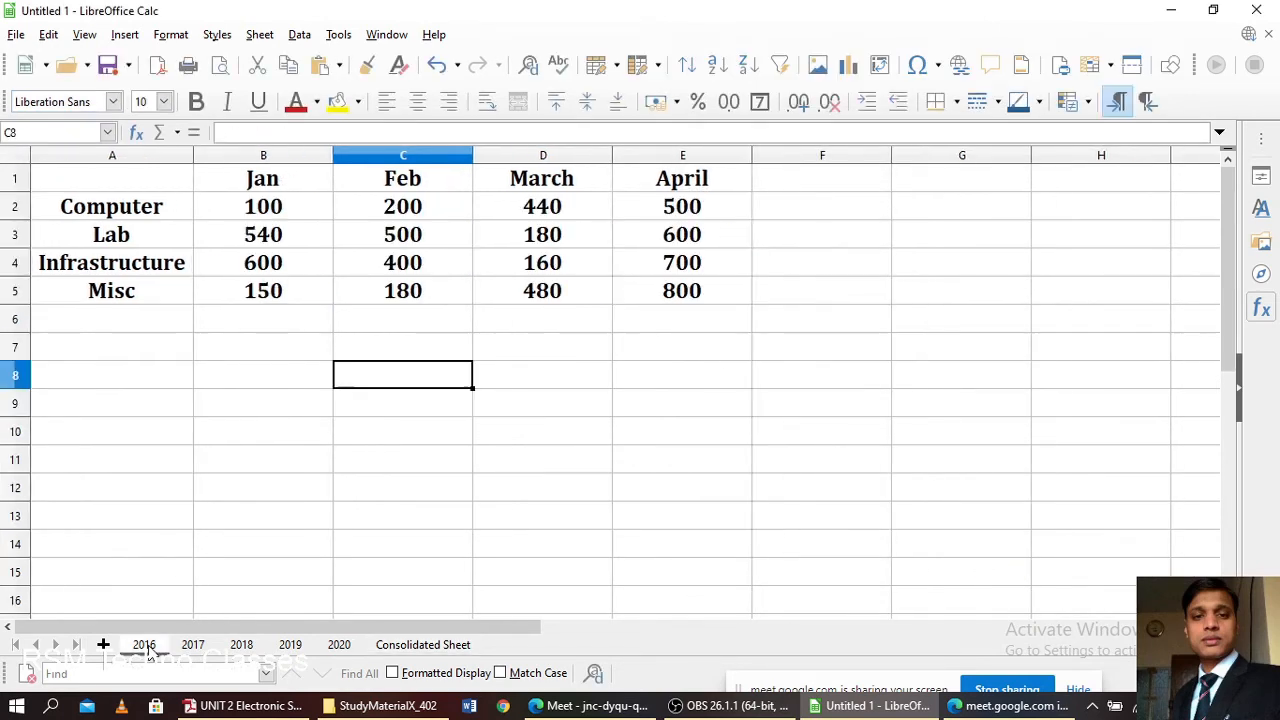
click(259, 207)
double_click(259, 207)
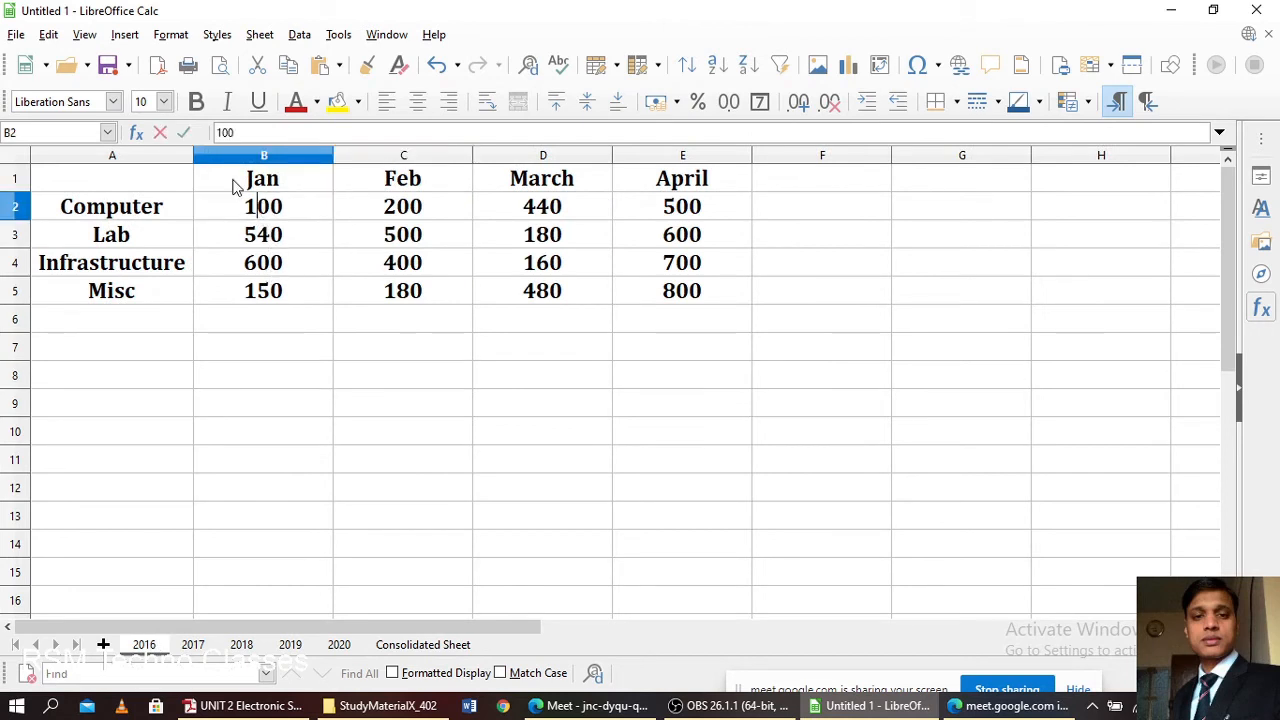
key(BackSpace)
text(5)
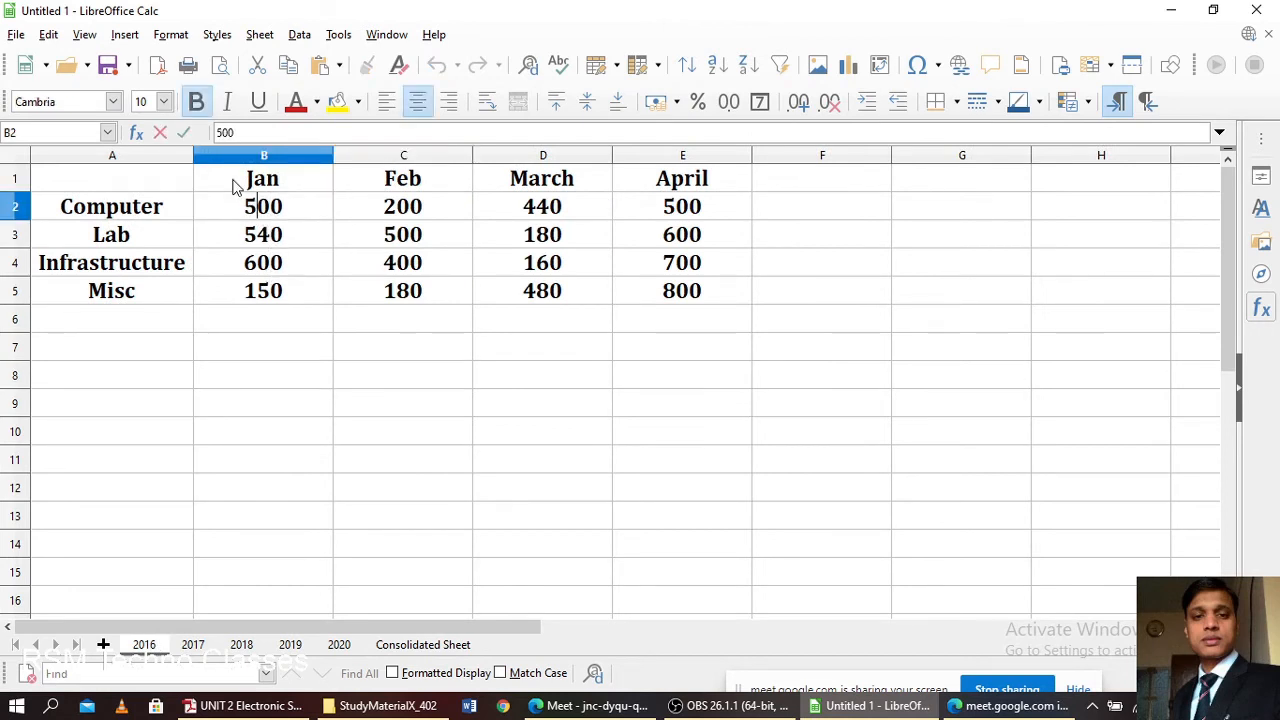
click(352, 436)
click(437, 647)
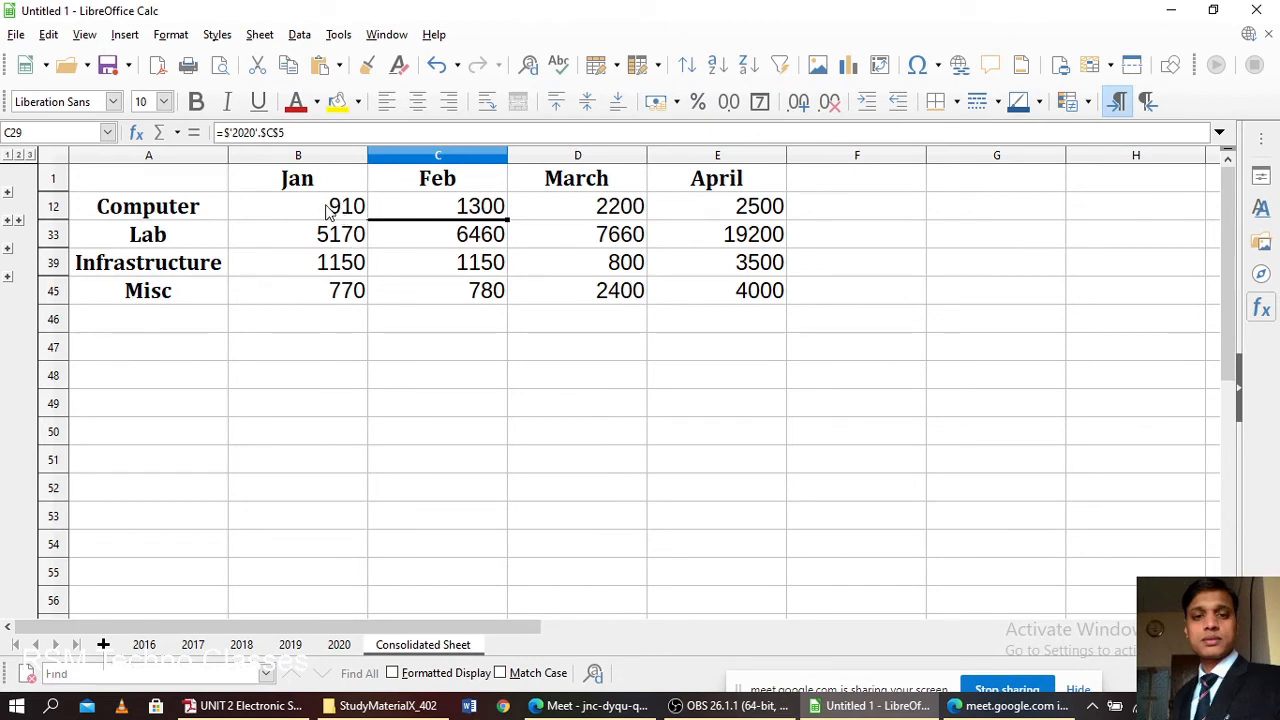
- Set Computer's January amount on sheet 2016 back to 100 and recheck the linked total in Consolidated Sheet
click(145, 644)
double_click(258, 207)
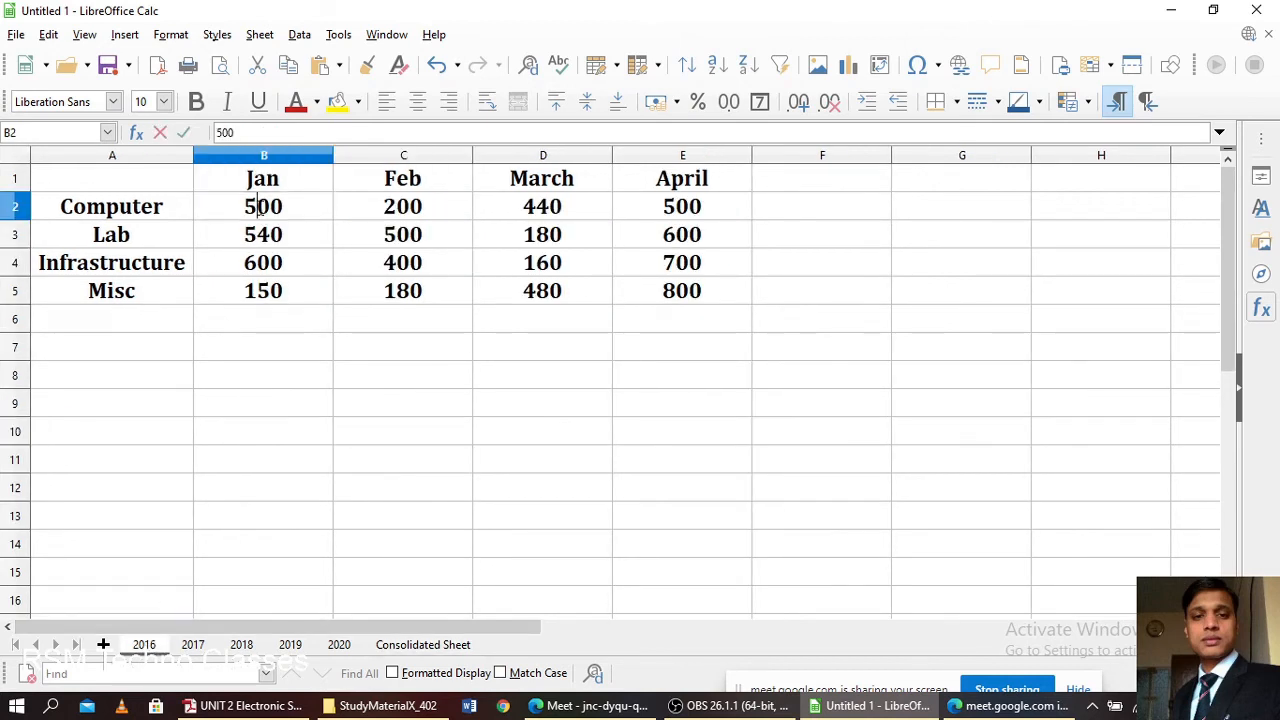
key(BackSpace)
text(1)
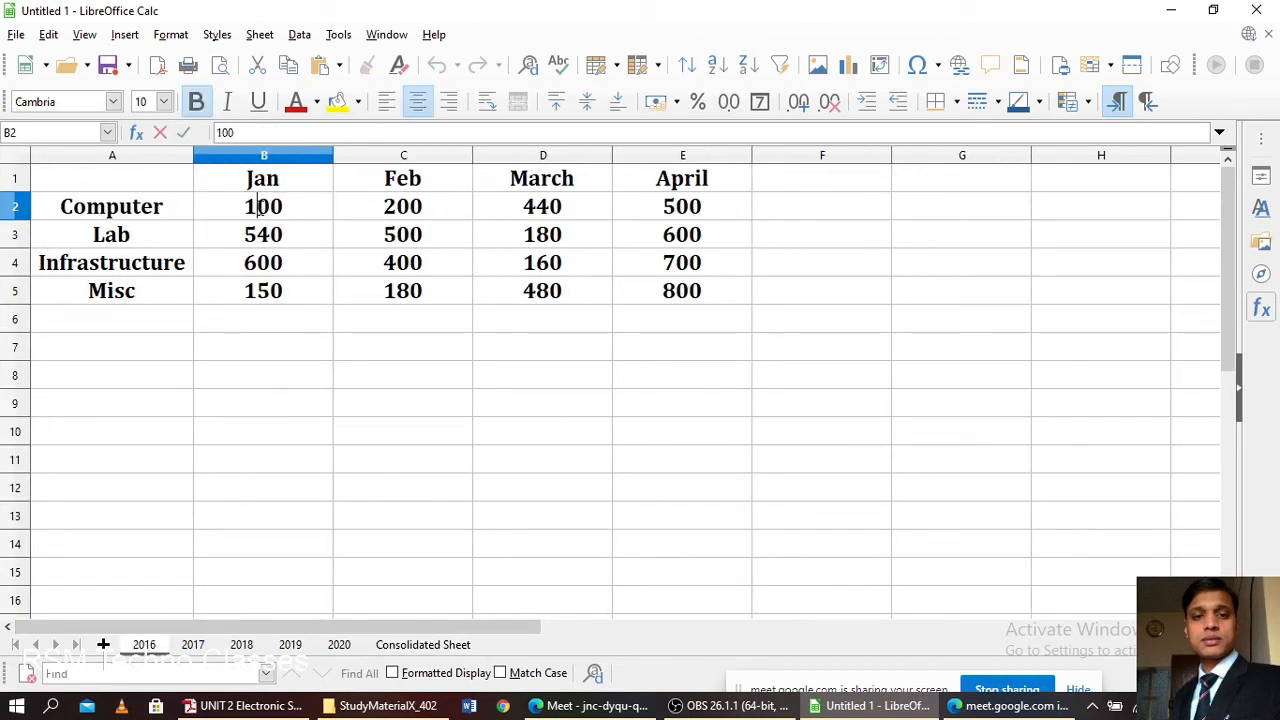
click(383, 346)
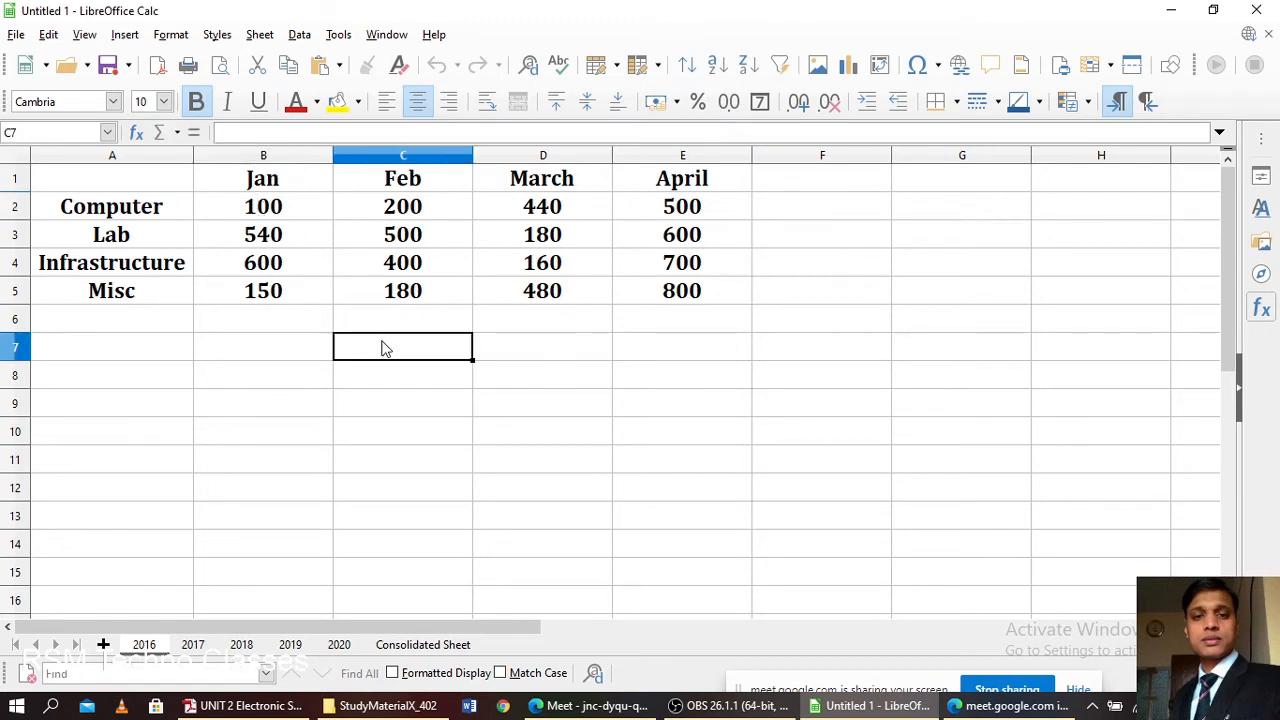
click(417, 645)
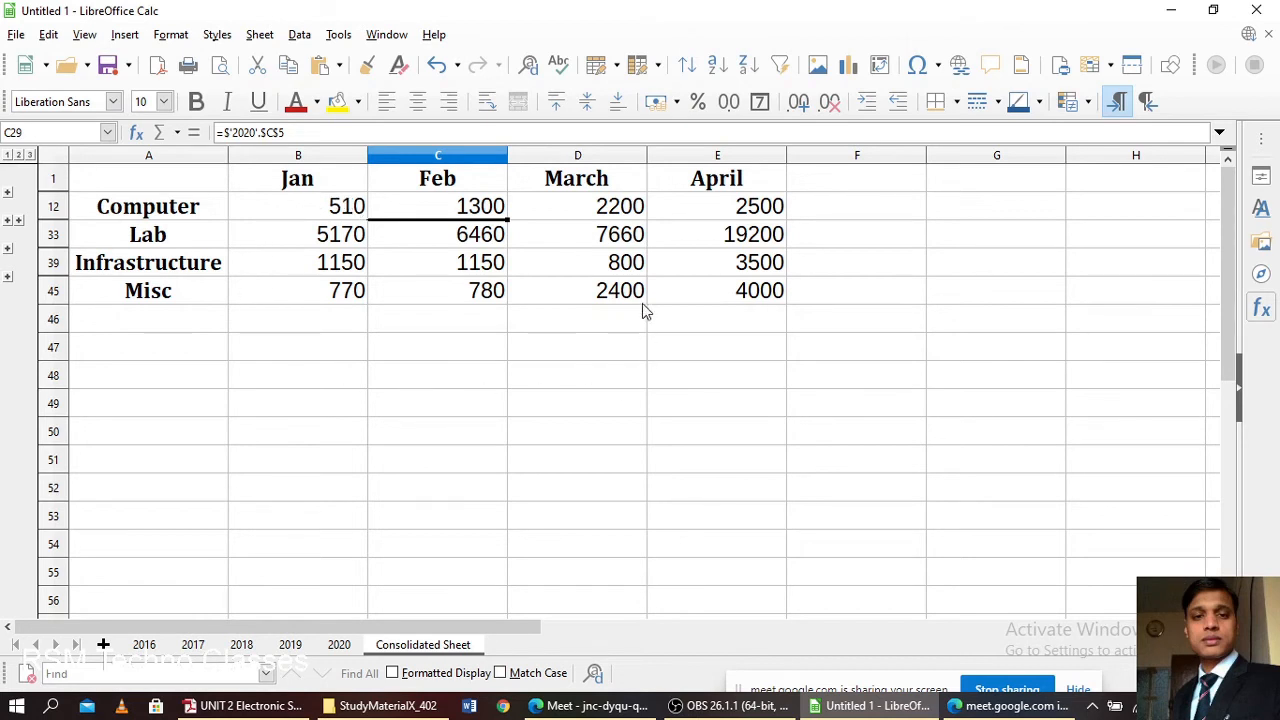
- Look through the source data on the yearly sheets 2016, 2017, 2018 and 2020, and return to Consolidated Sheet
click(144, 645)
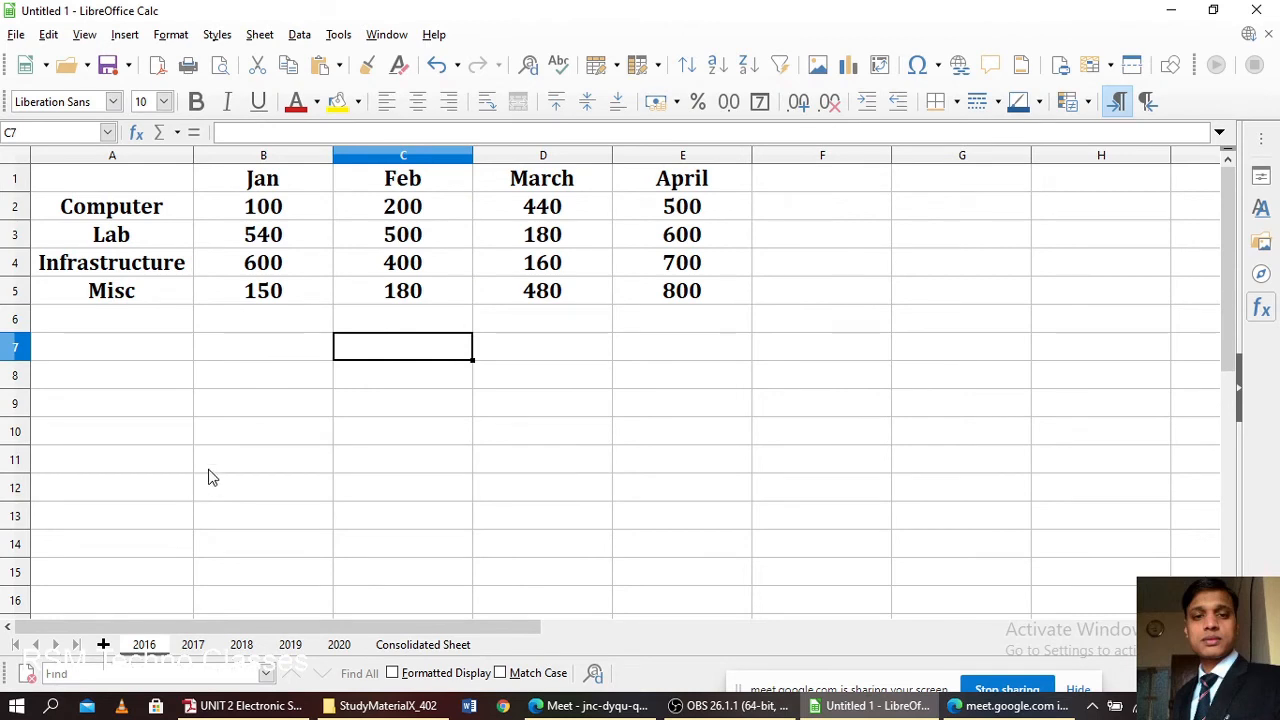
click(195, 648)
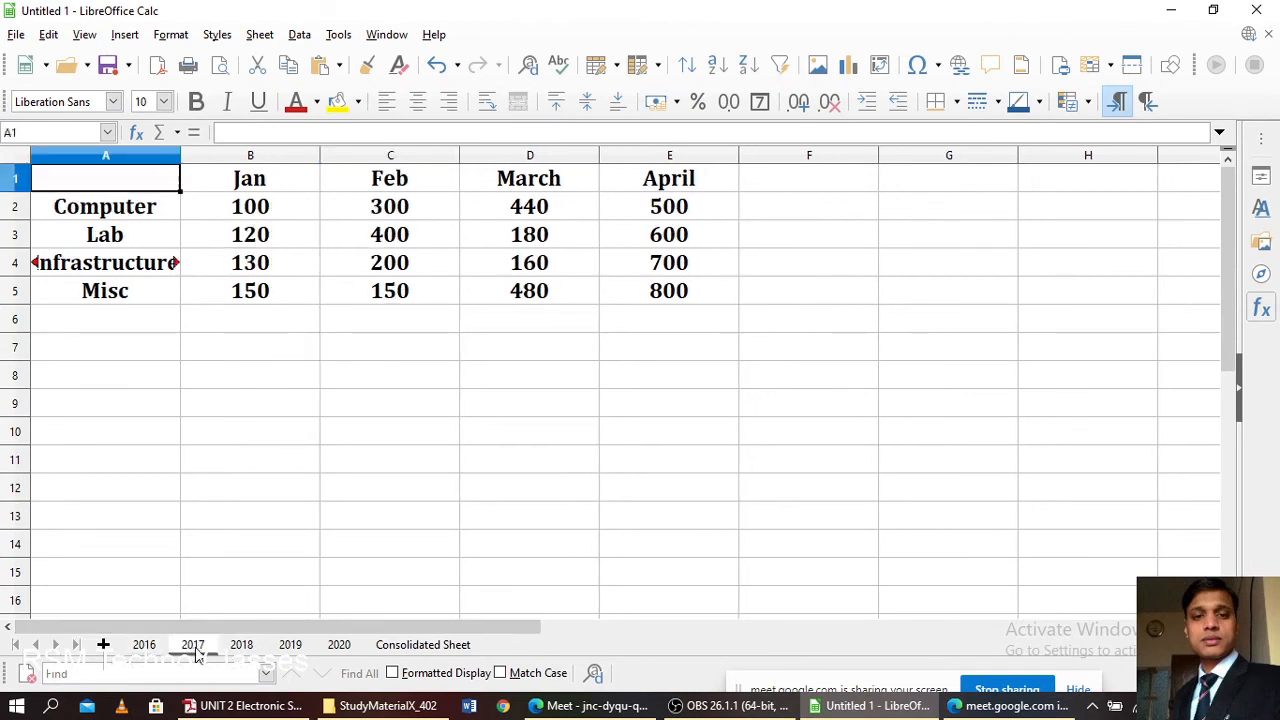
click(241, 645)
click(339, 645)
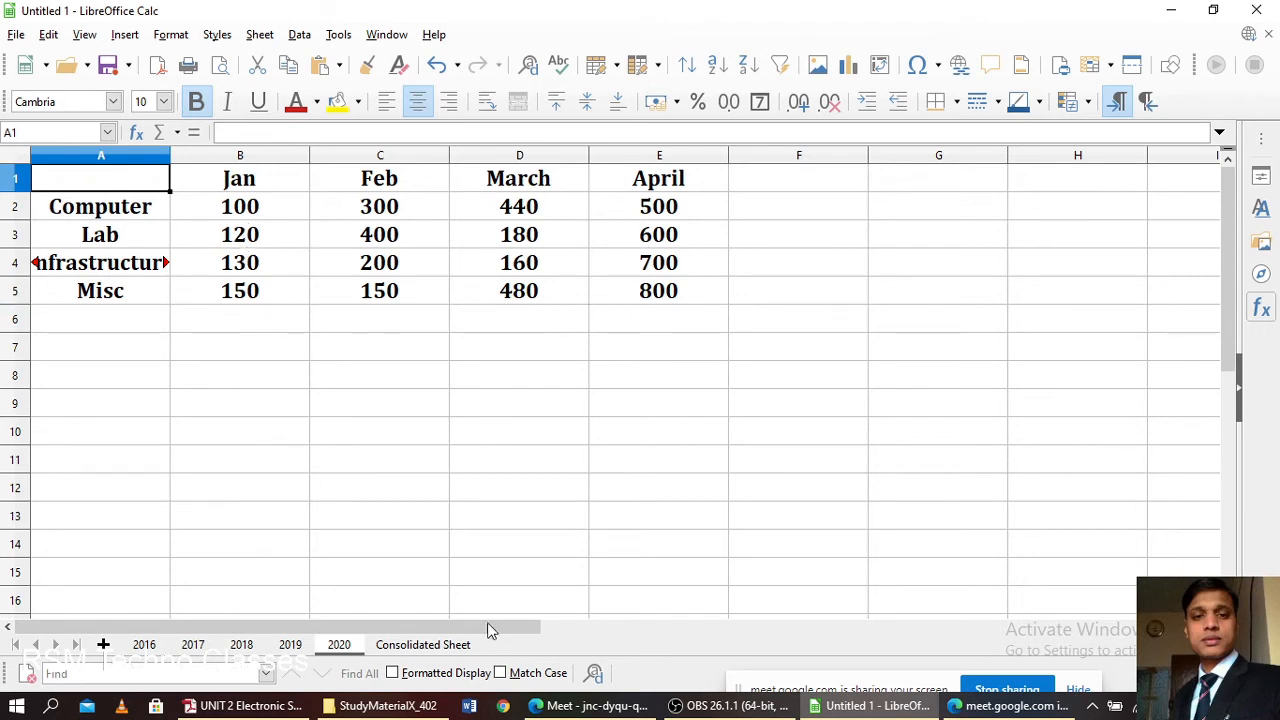
click(455, 647)
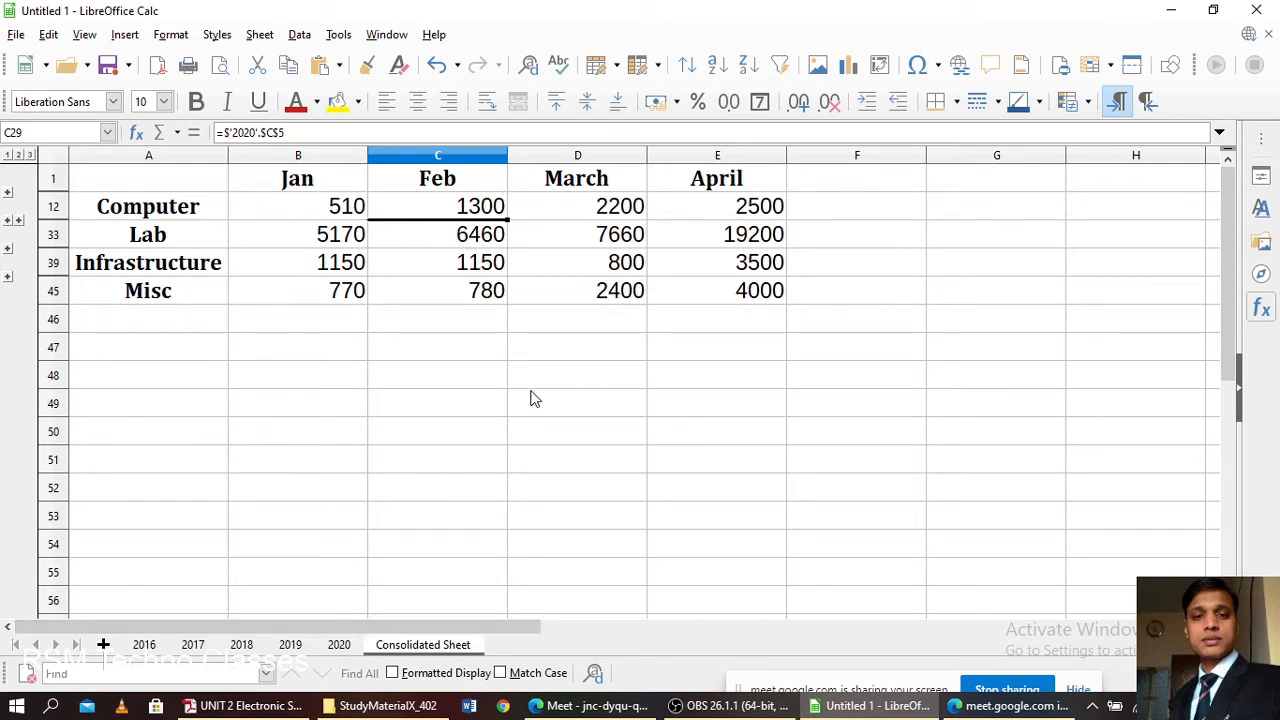
- Switch to the UNIT 2 Electronic Spreadsheet PDF in Adobe Acrobat to glance at Consolidating data, and return to LibreOffice Calc
click(298, 706)
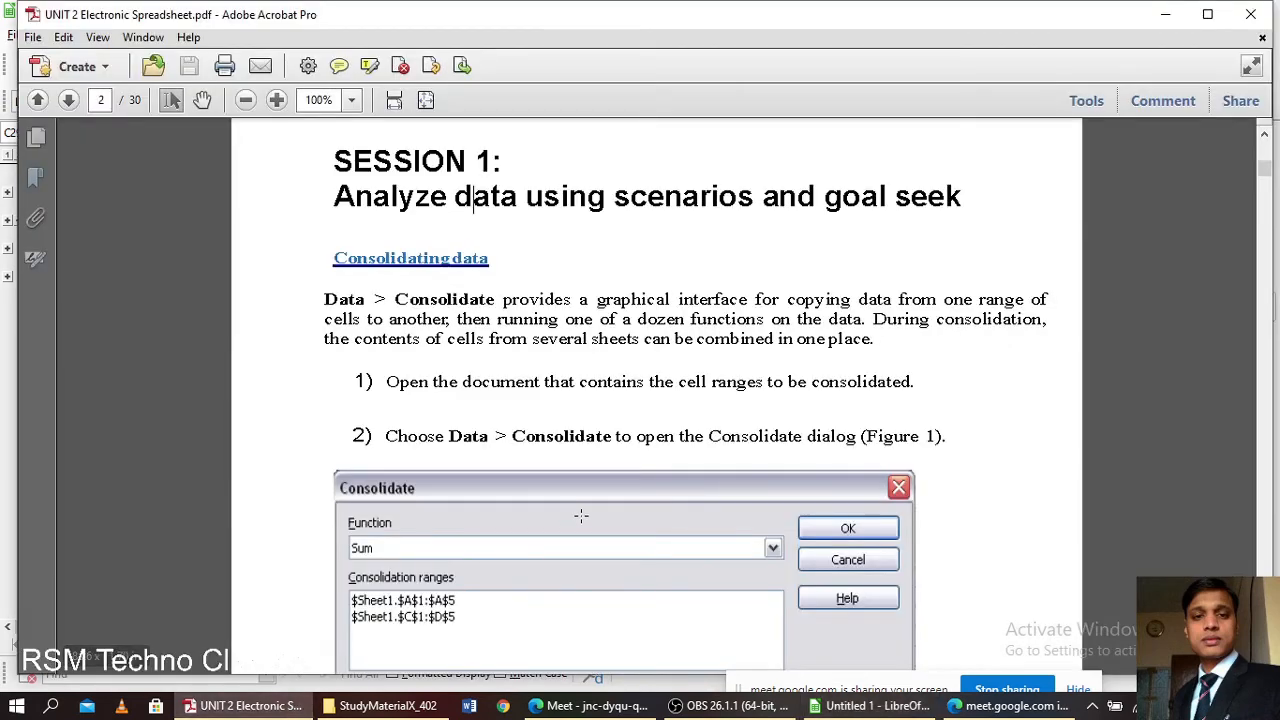
scroll(508, 543, down, 1)
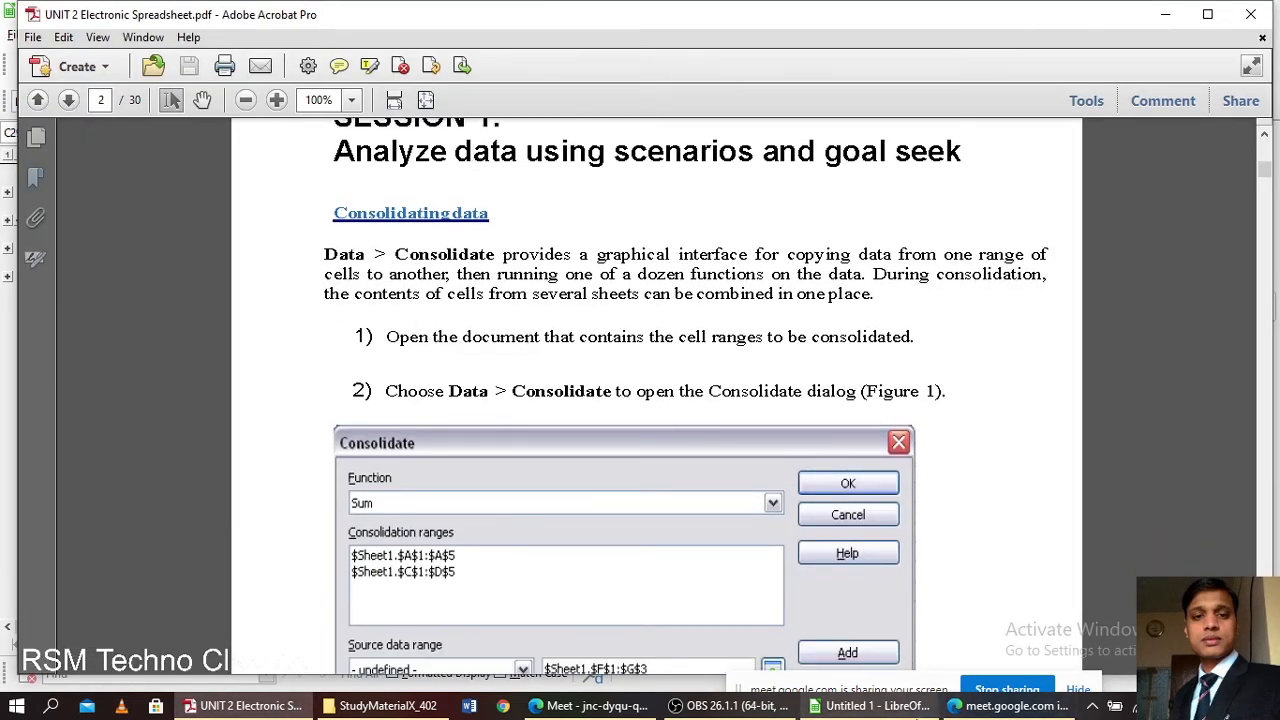
click(868, 706)
- Review the functions available for Consolidate, and close the dialog without applying anything
click(299, 34)
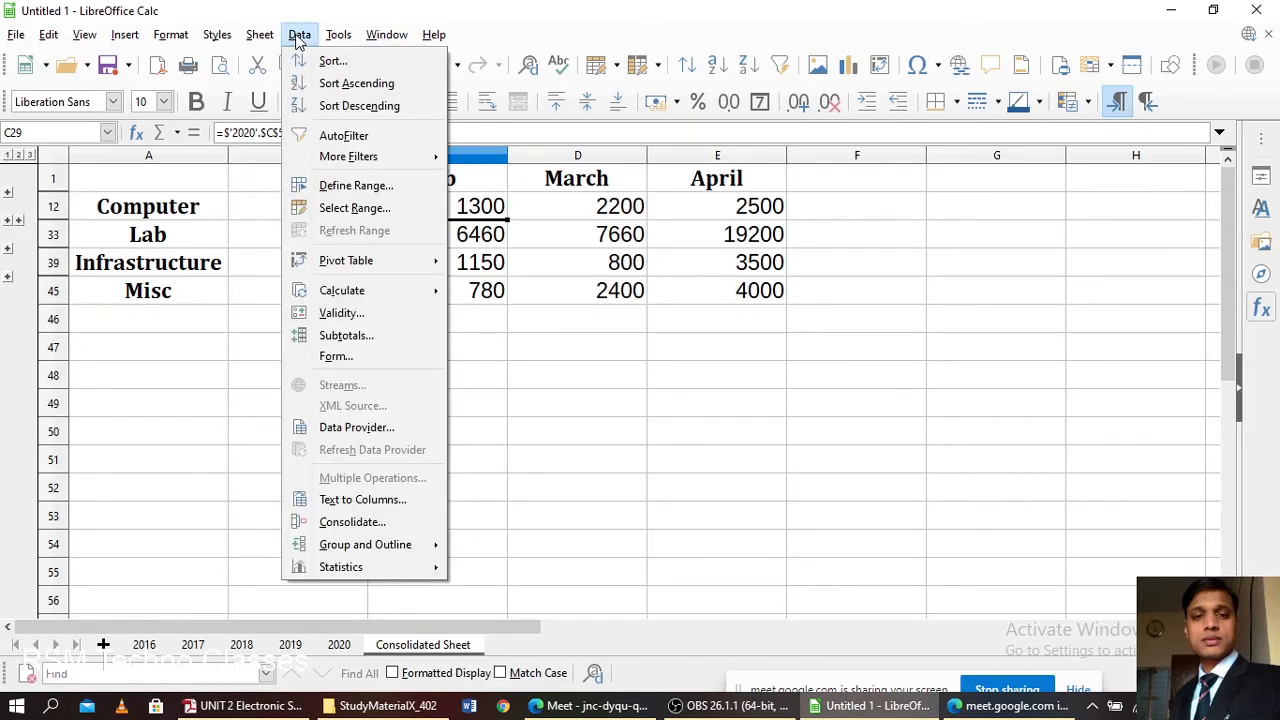
click(376, 523)
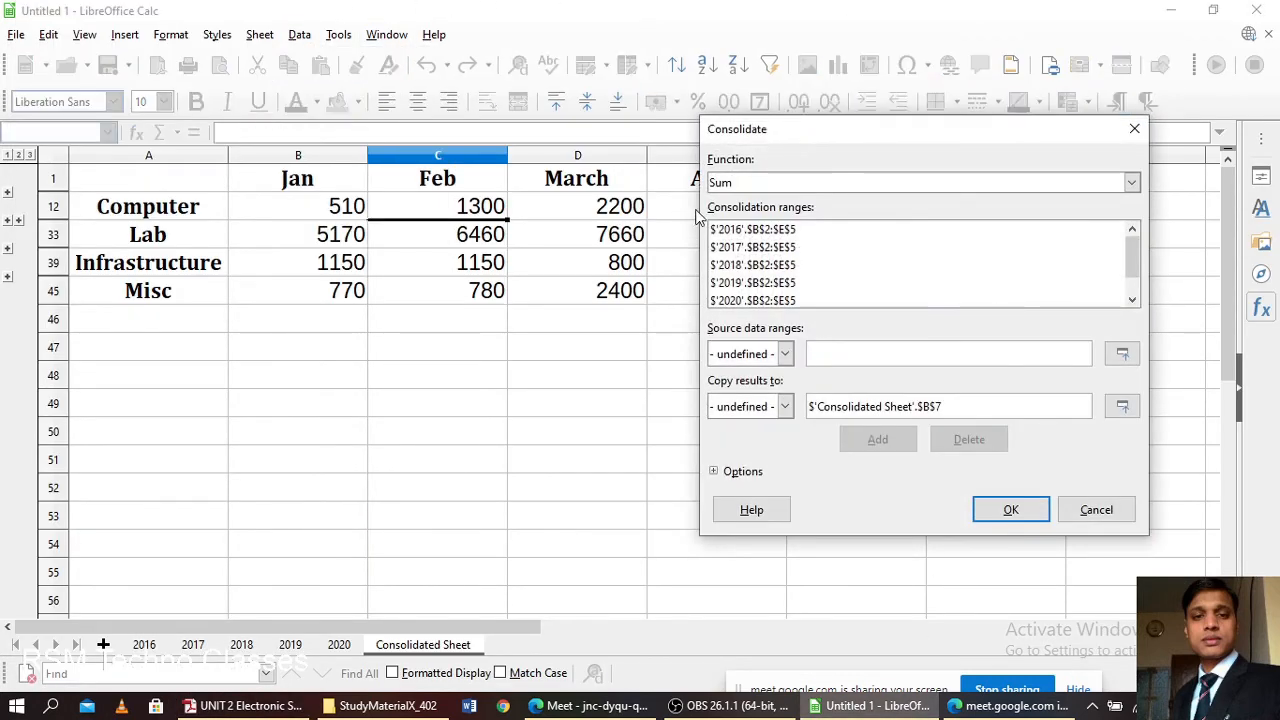
click(1131, 181)
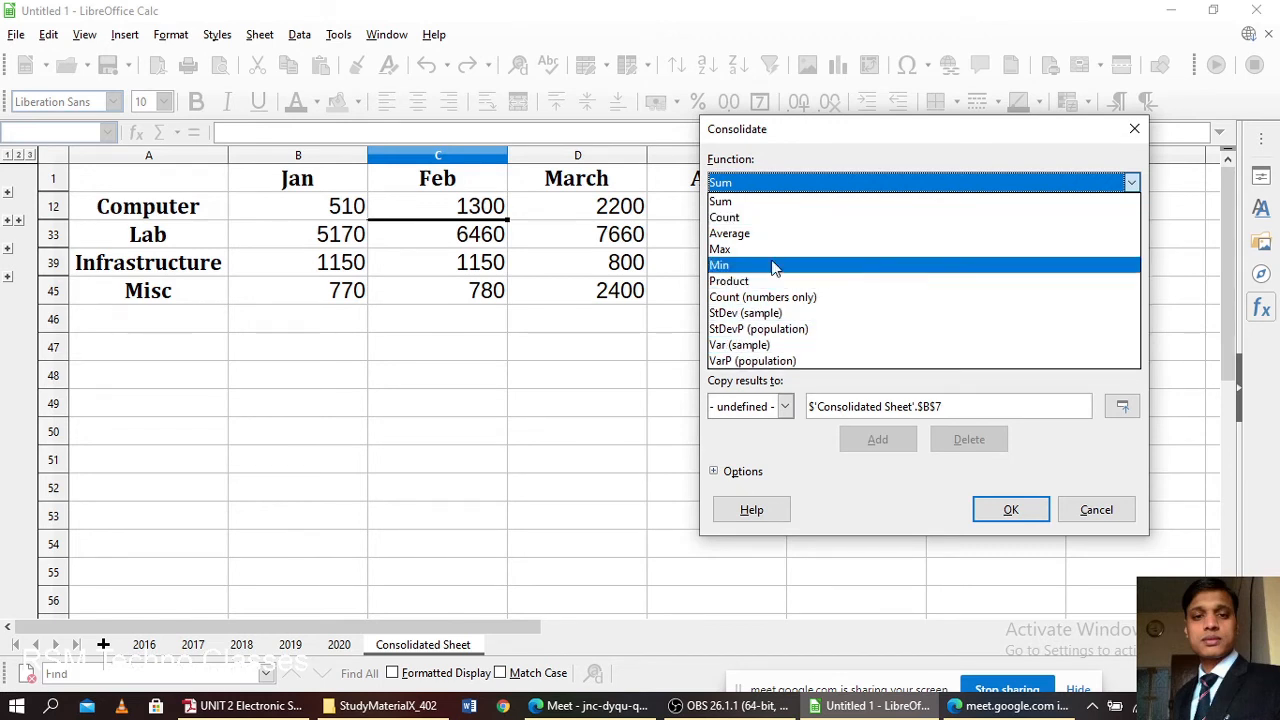
click(1105, 520)
click(1075, 508)
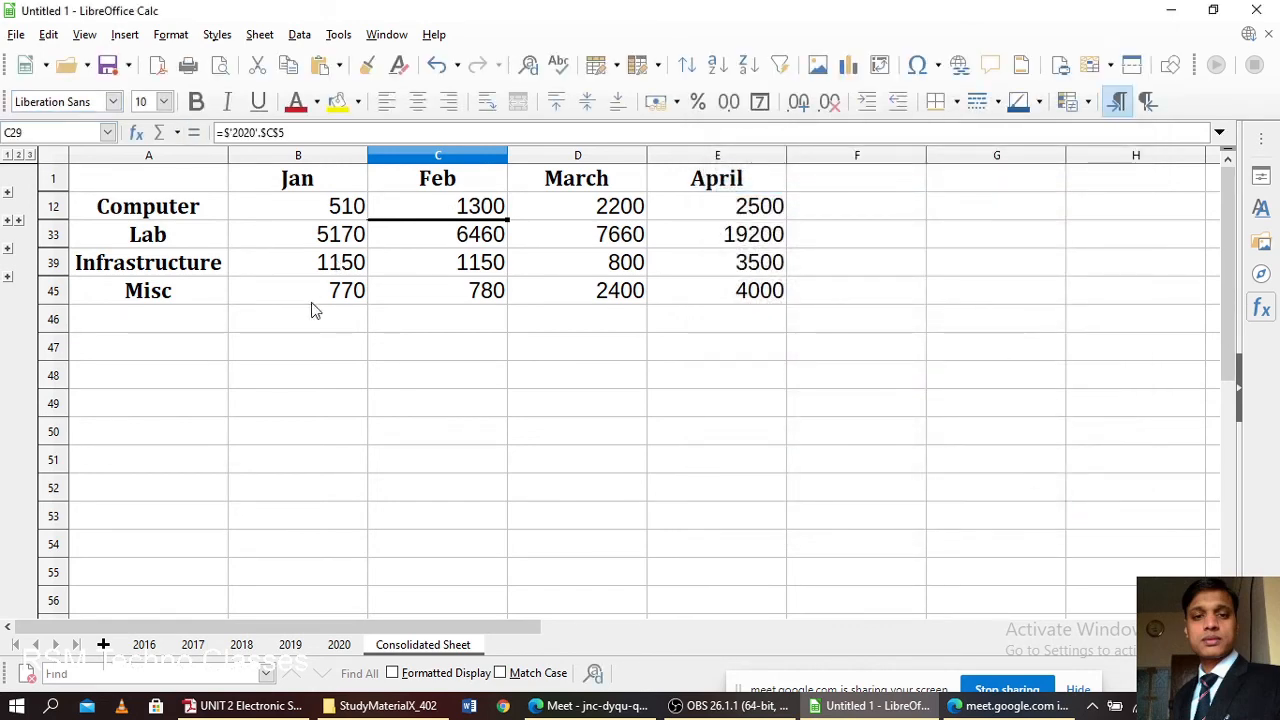
- Switch to the UNIT 2 PDF in Adobe Acrobat, review the Consolidating data introduction and Figure 1, and return to LibreOffice Calc
click(386, 705)
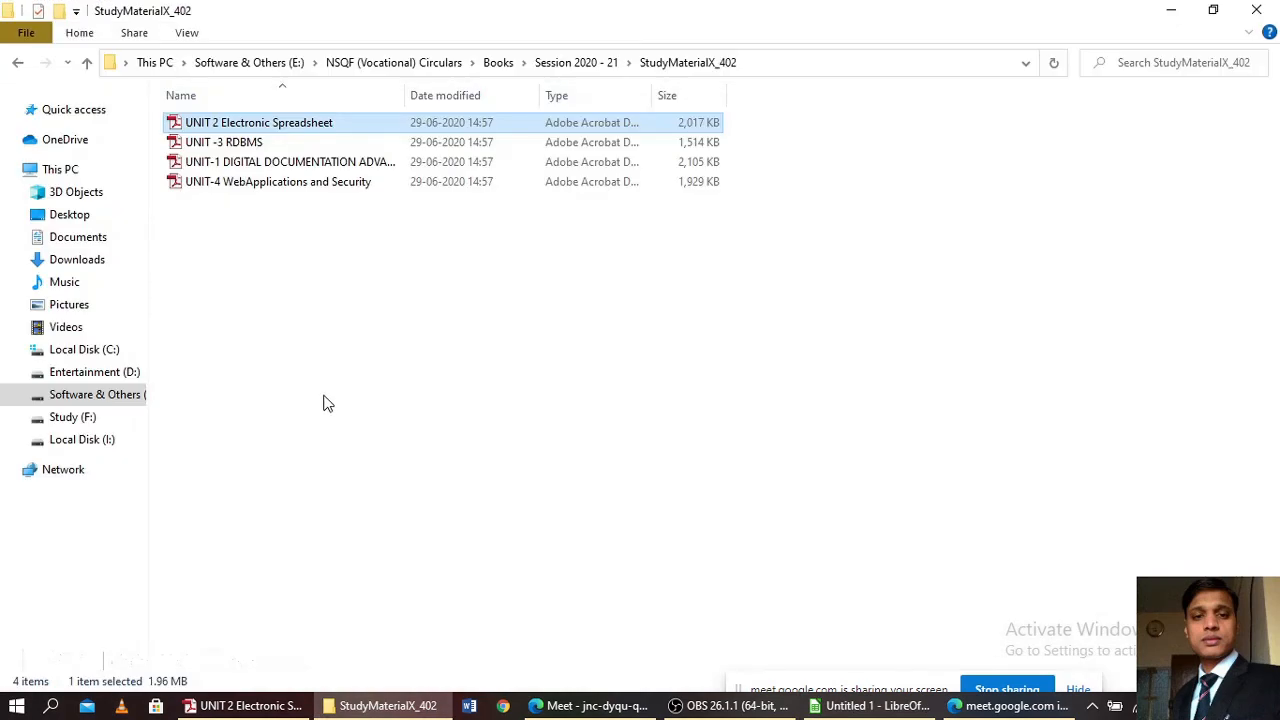
click(262, 705)
scroll(364, 335, down, 2)
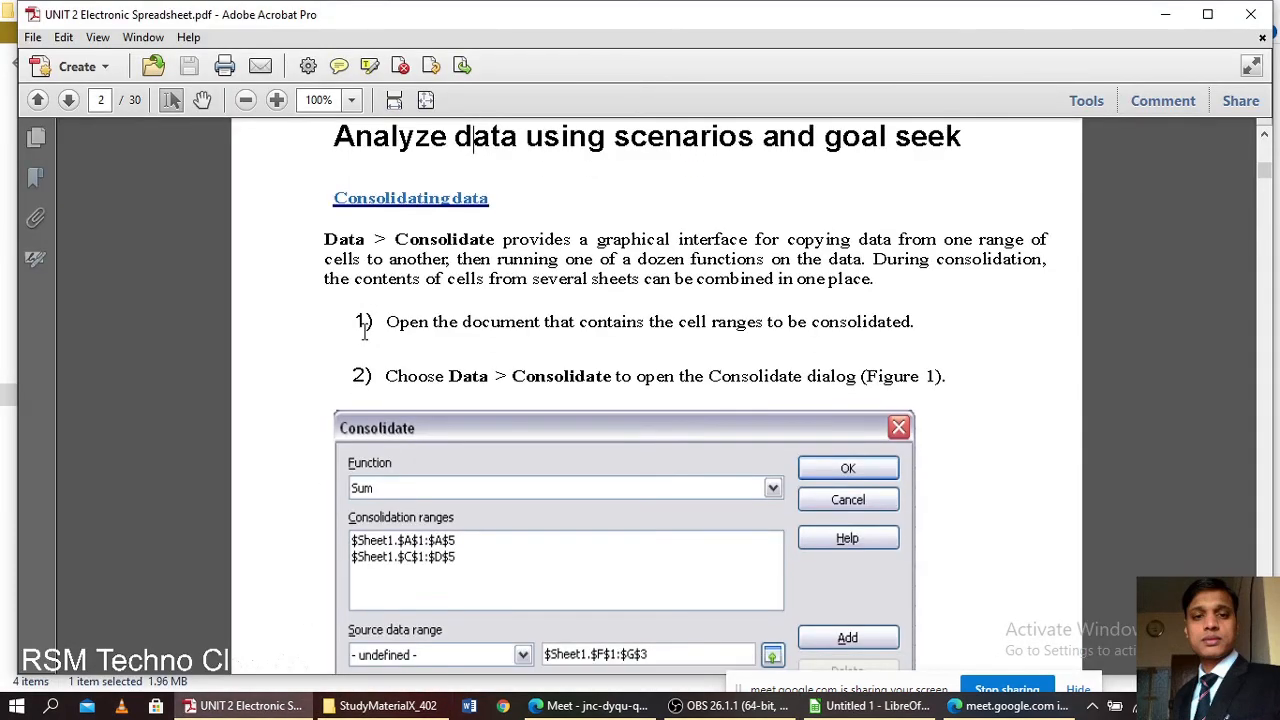
scroll(448, 293, down, 3)
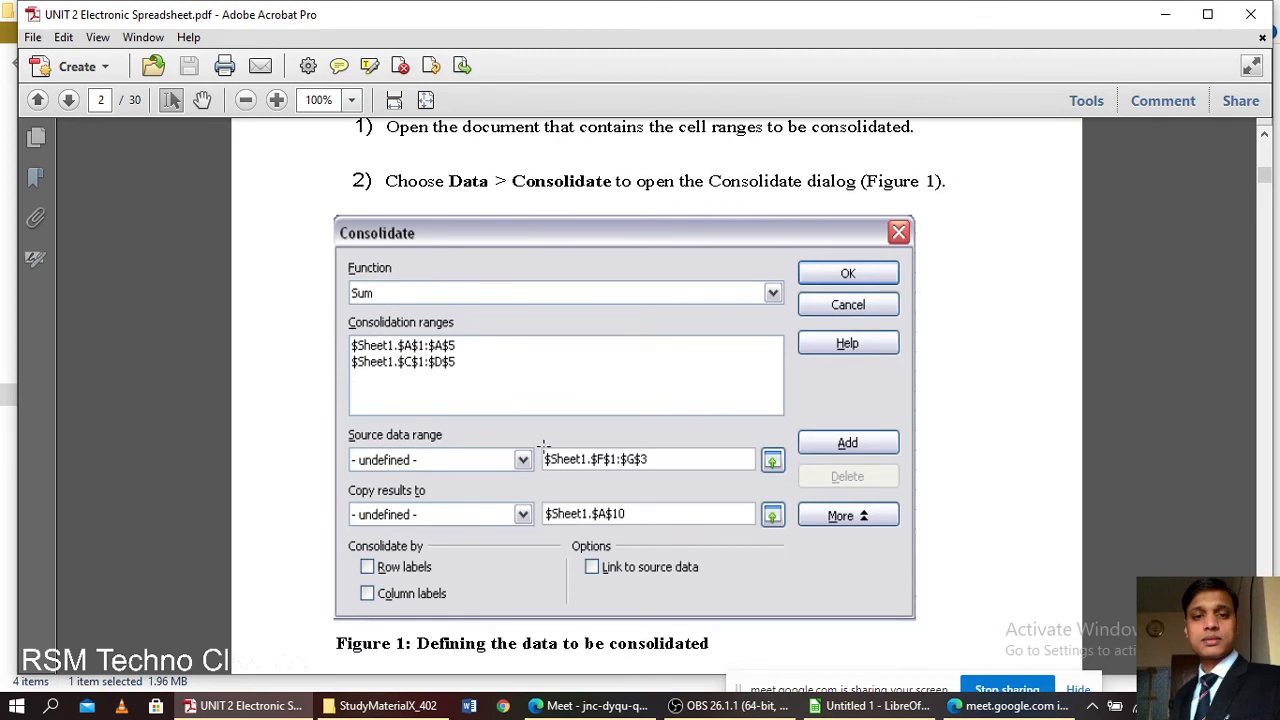
scroll(539, 350, up, 2)
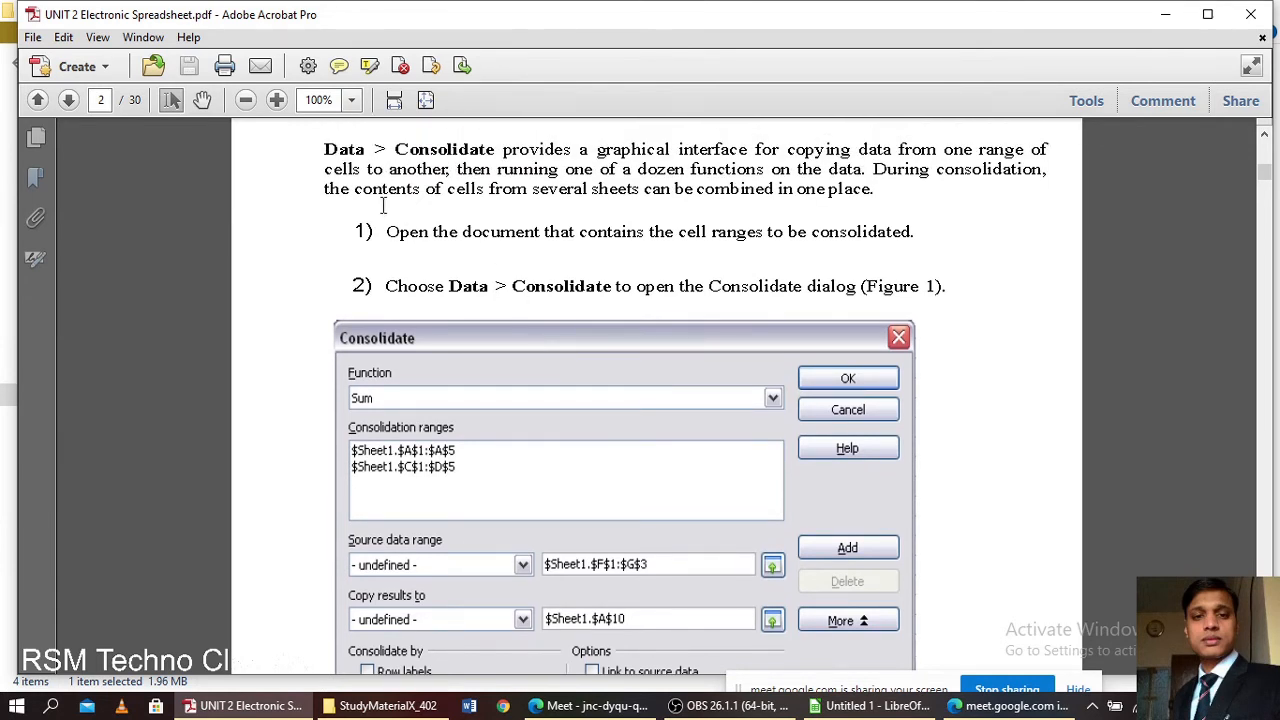
scroll(370, 195, up, 1)
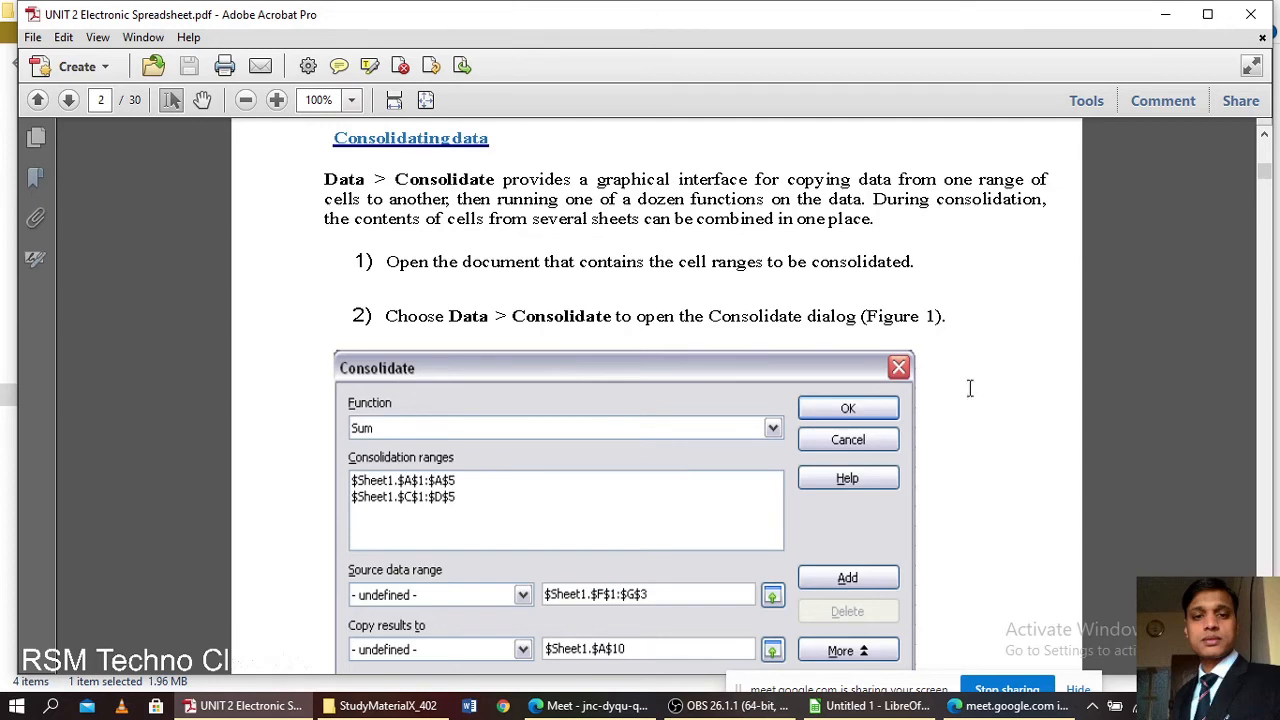
click(877, 705)
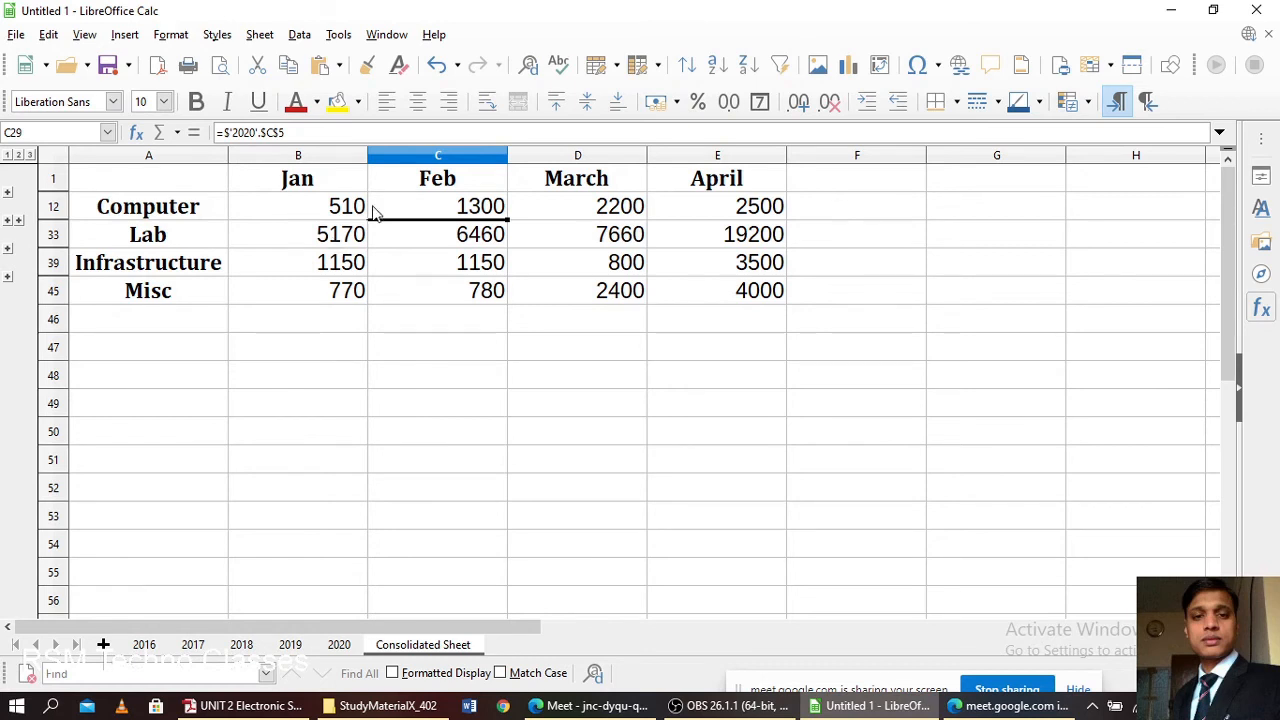
- Switch to the UNIT 2 PDF in Adobe Acrobat and read steps 1 and 2 of the Consolidating data instructions
mouse_move(277, 707)
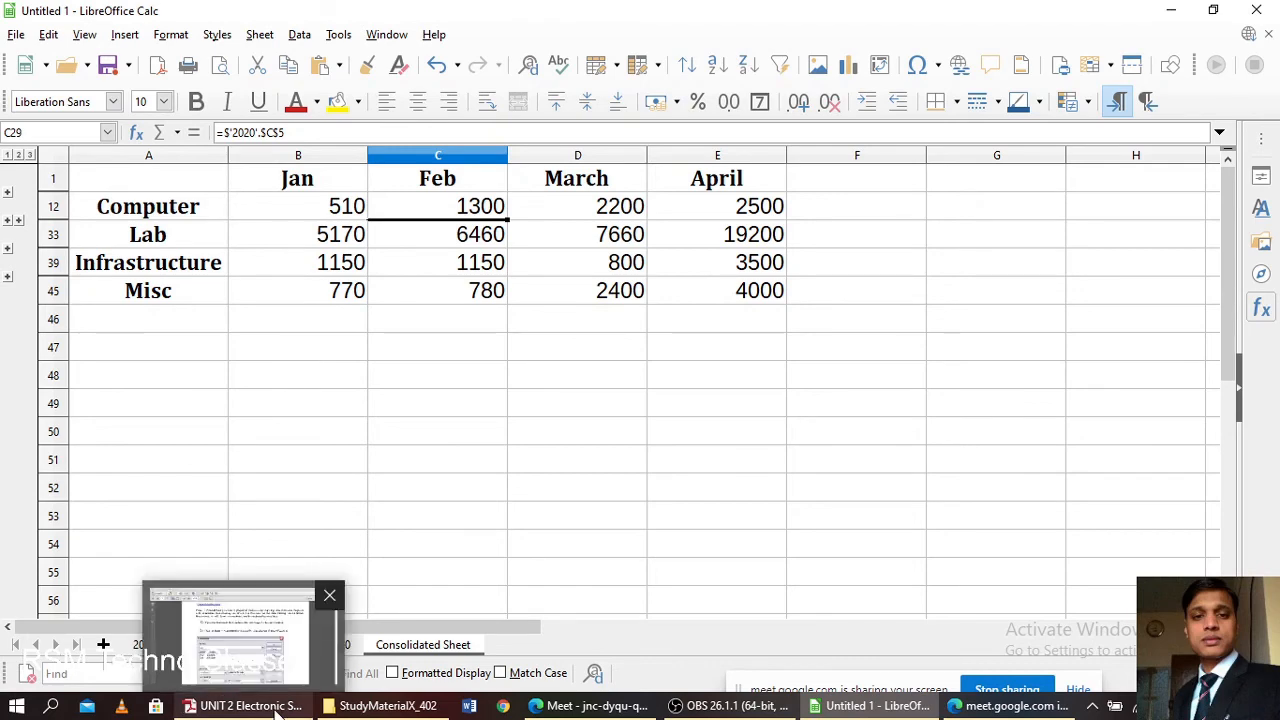
click(277, 710)
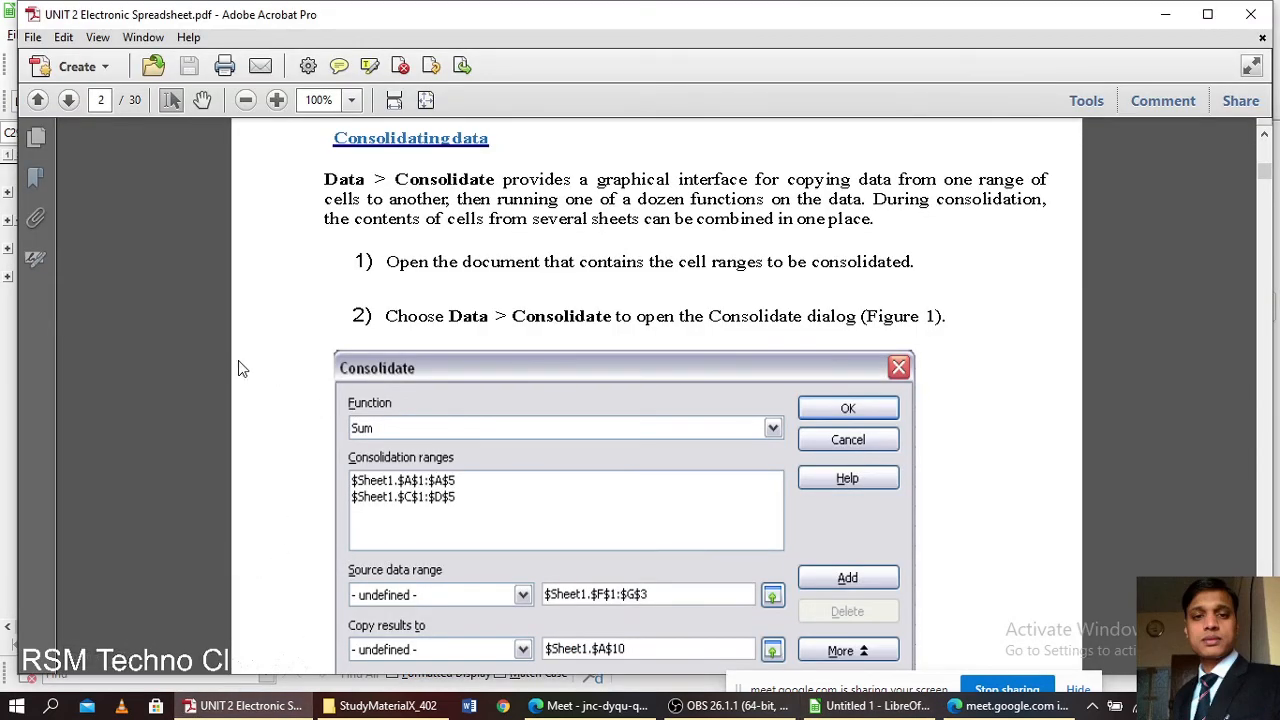
scroll(240, 363, down, 1)
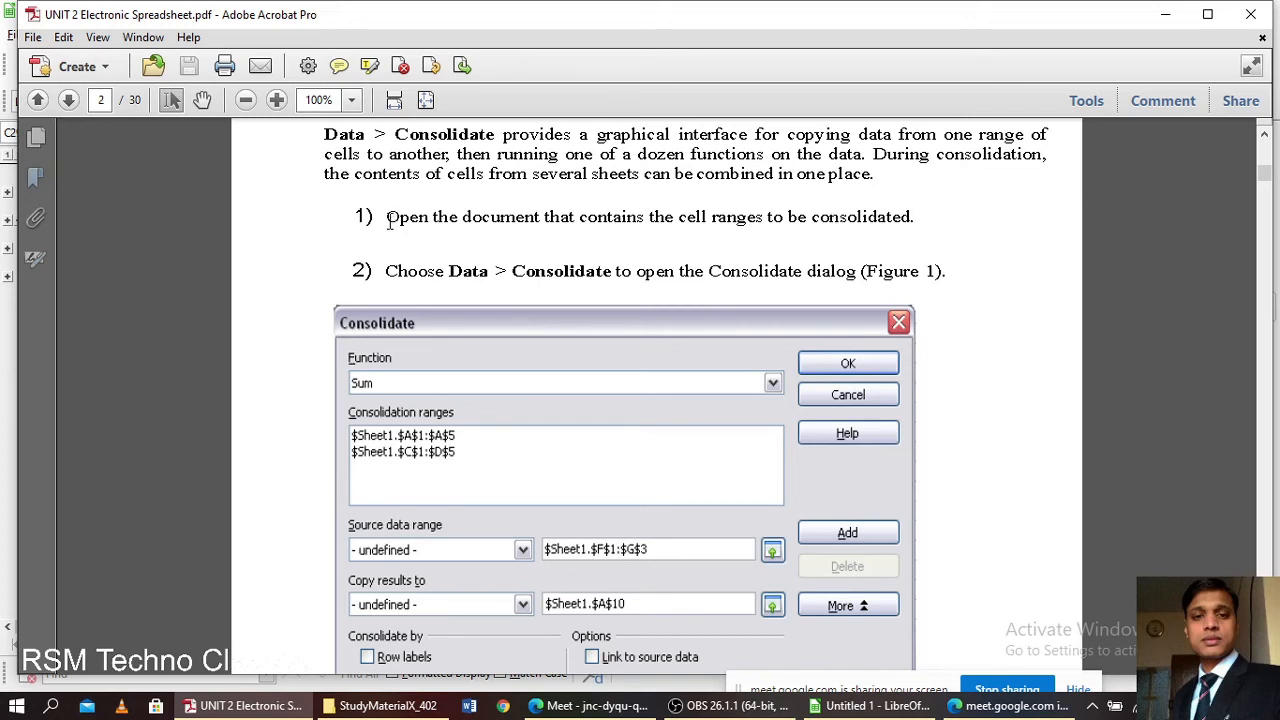
drag(385, 222, 538, 222)
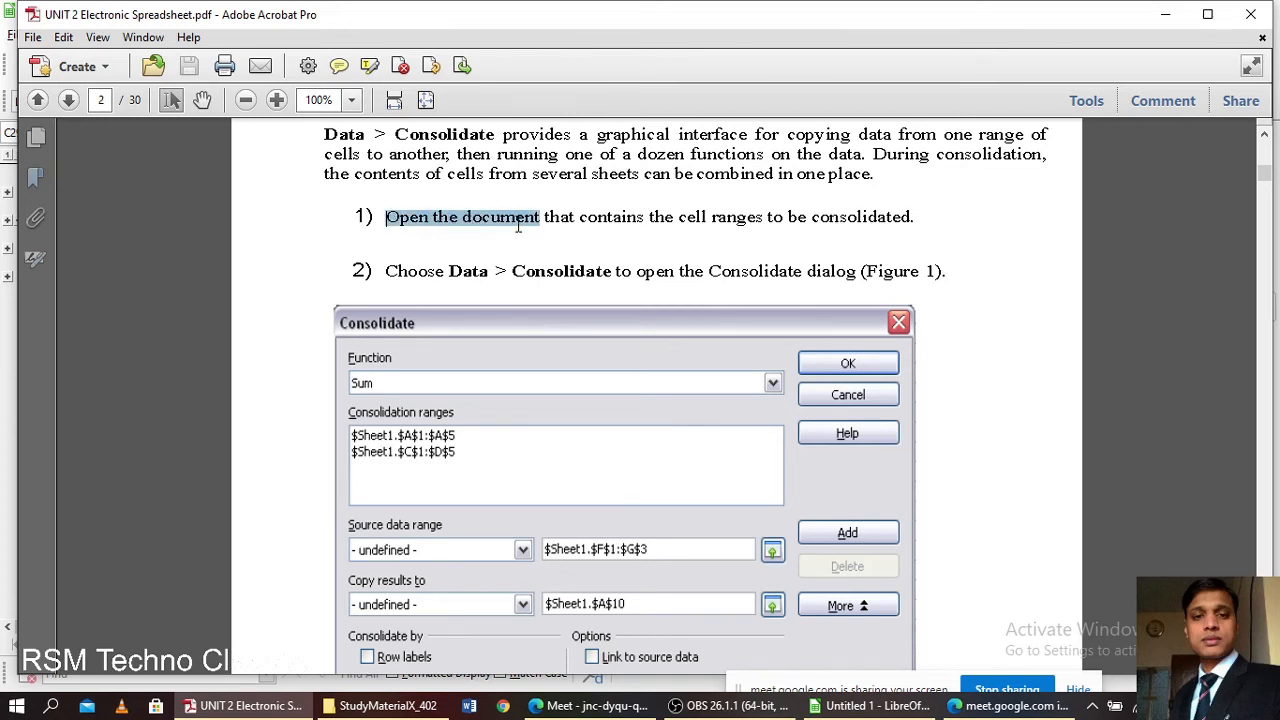
click(665, 221)
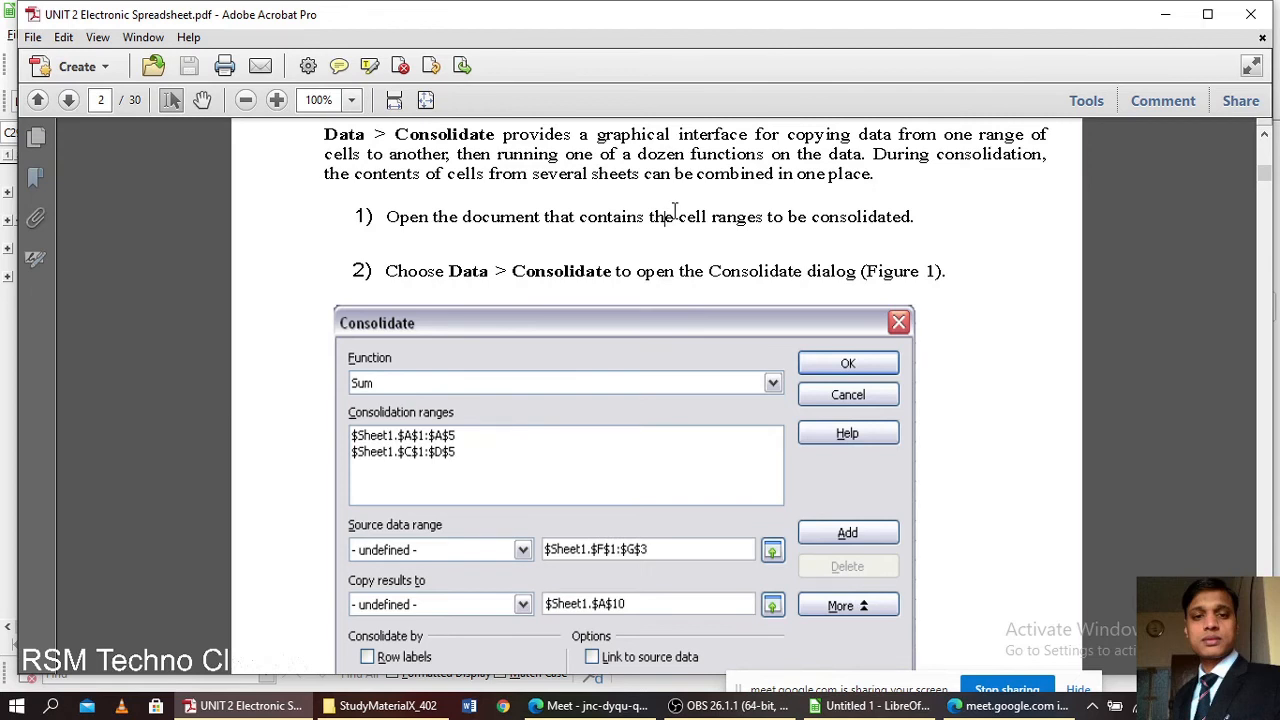
scroll(778, 600, down, 1)
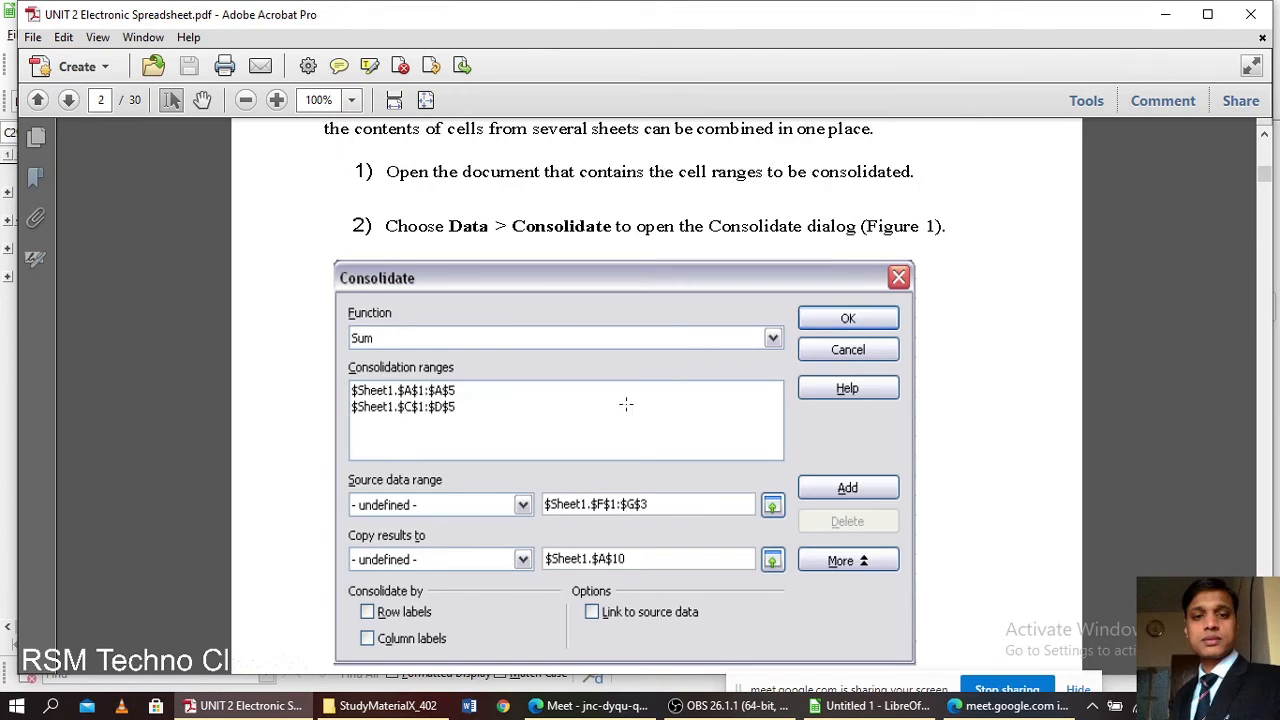
scroll(568, 444, up, 1)
scroll(564, 447, down, 1)
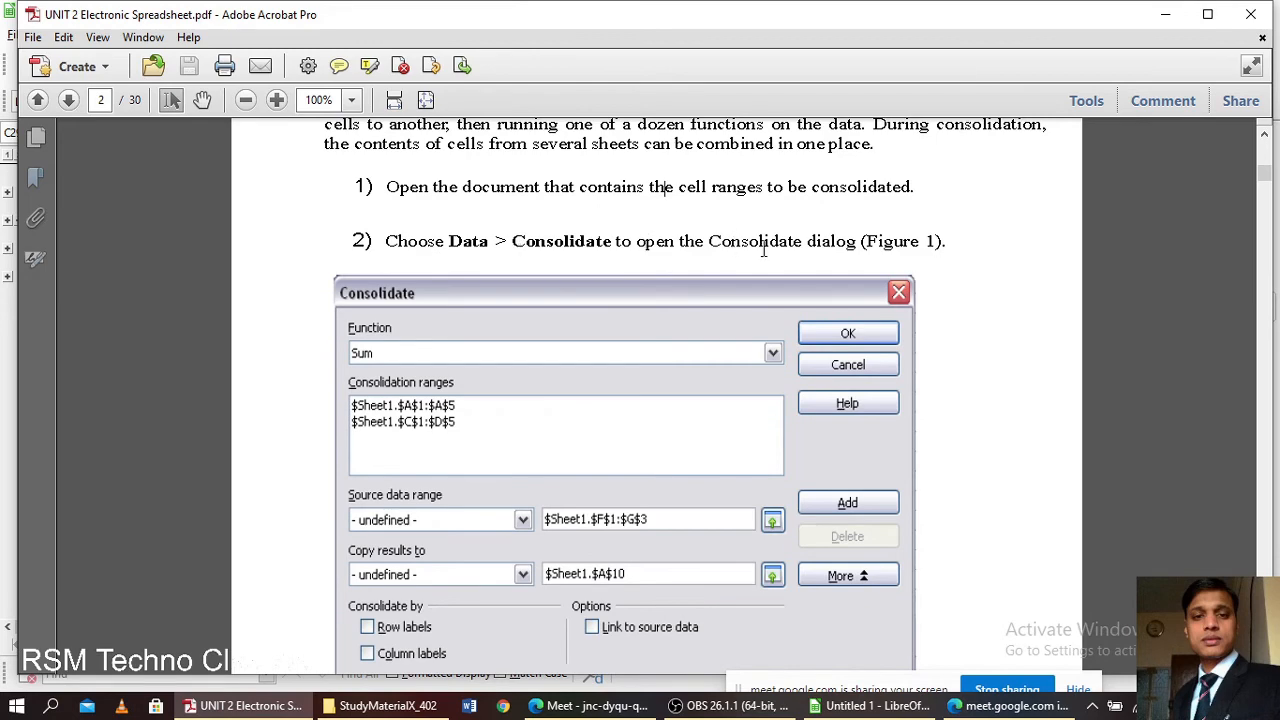
- Read the Consolidate options in Figure 1 and steps 3 to 6 on adding source ranges and choosing the target
scroll(700, 300, down, 2)
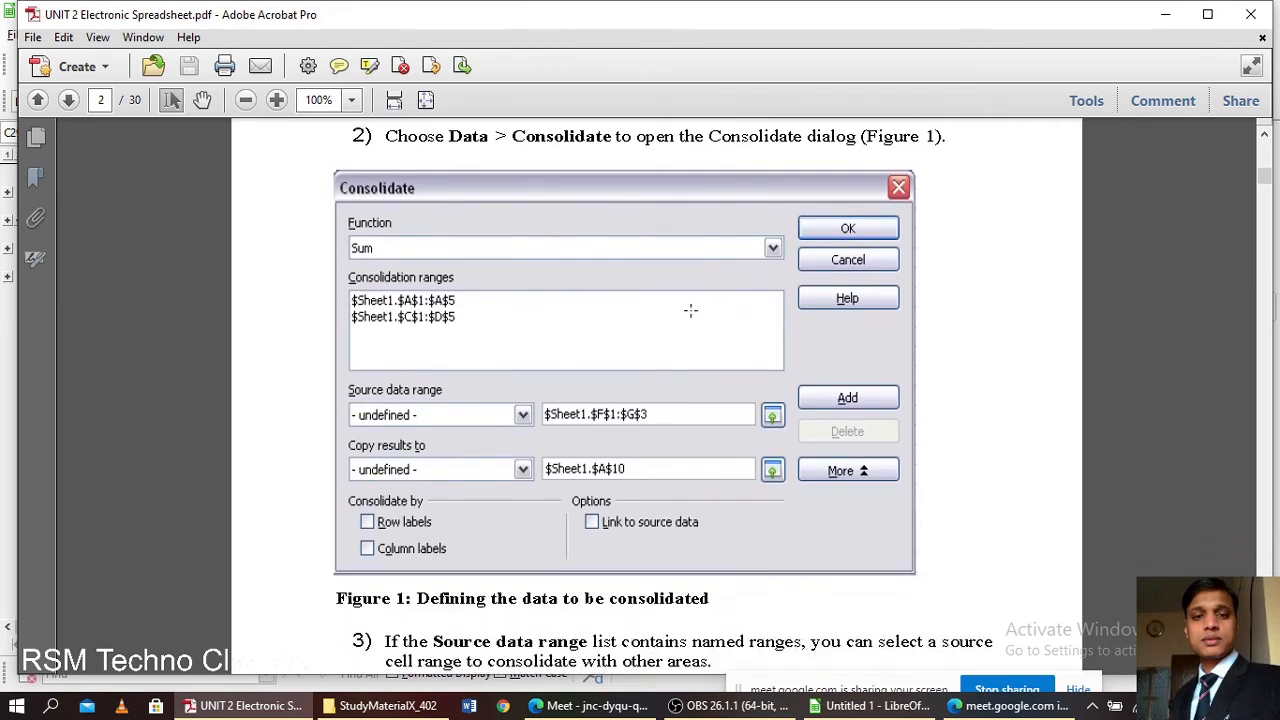
scroll(520, 275, down, 1)
scroll(510, 260, down, 1)
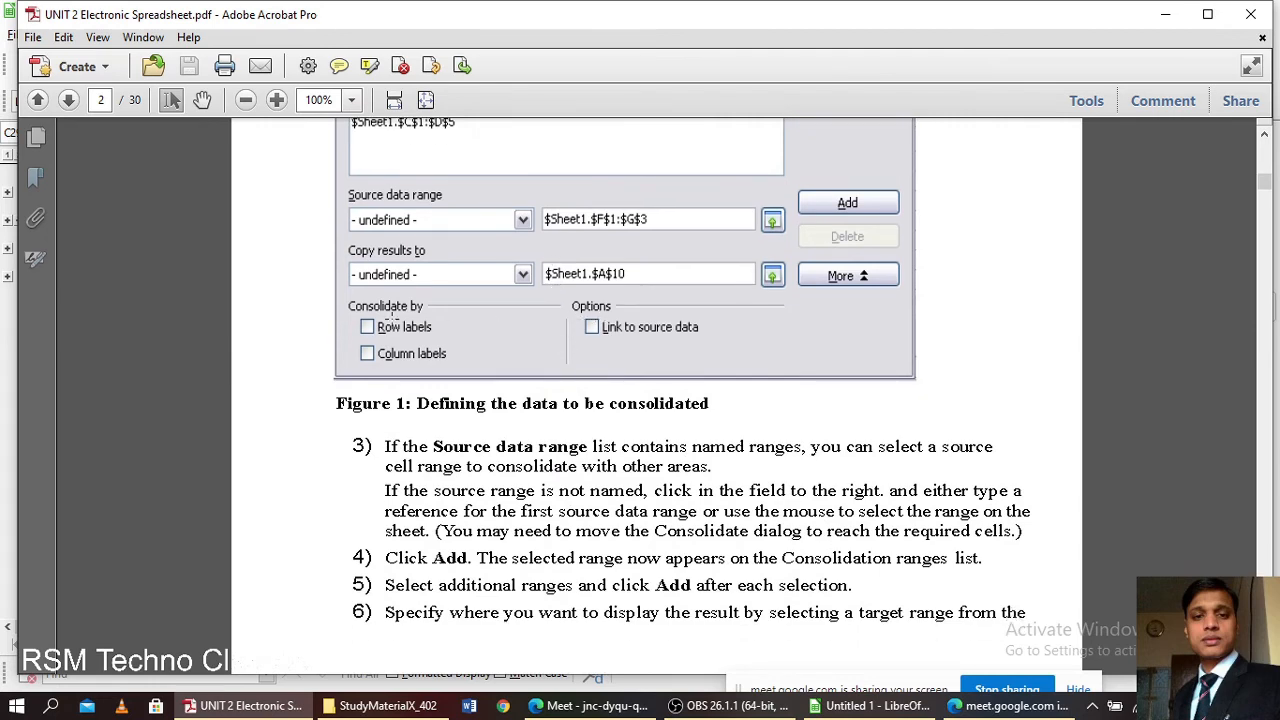
scroll(535, 317, down, 10)
scroll(535, 317, up, 9)
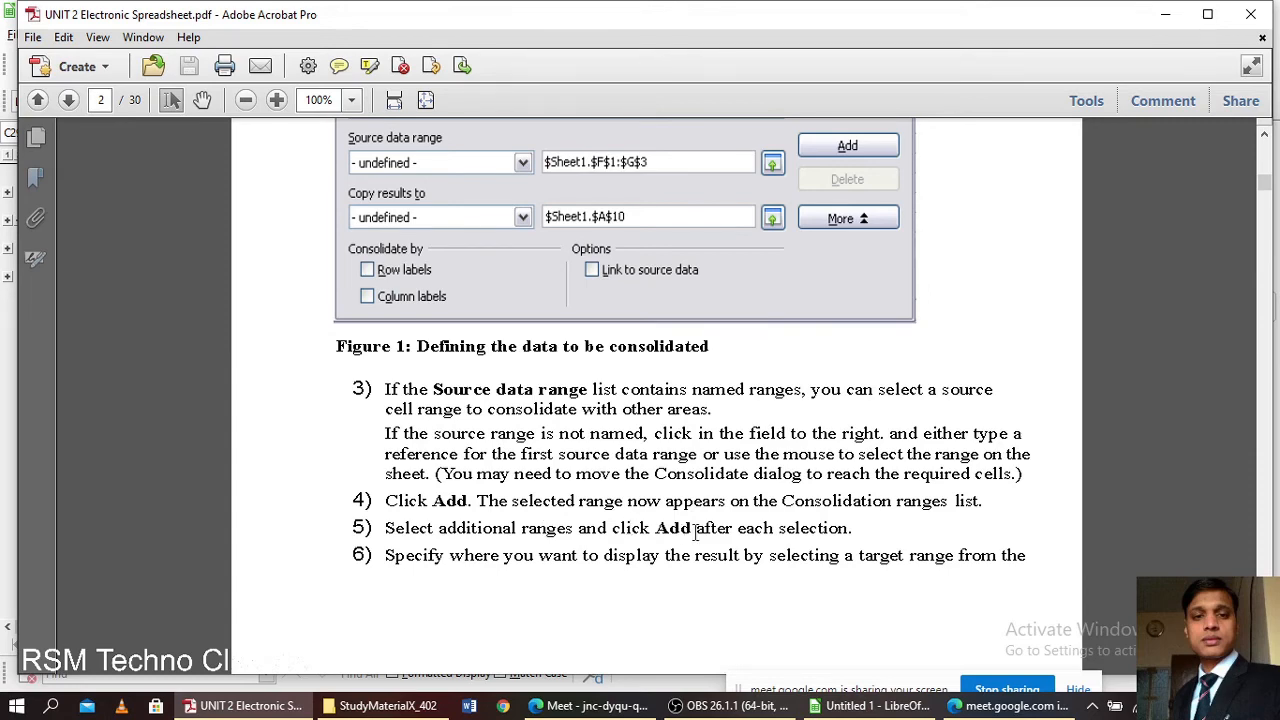
scroll(810, 538, down, 10)
scroll(688, 388, up, 10)
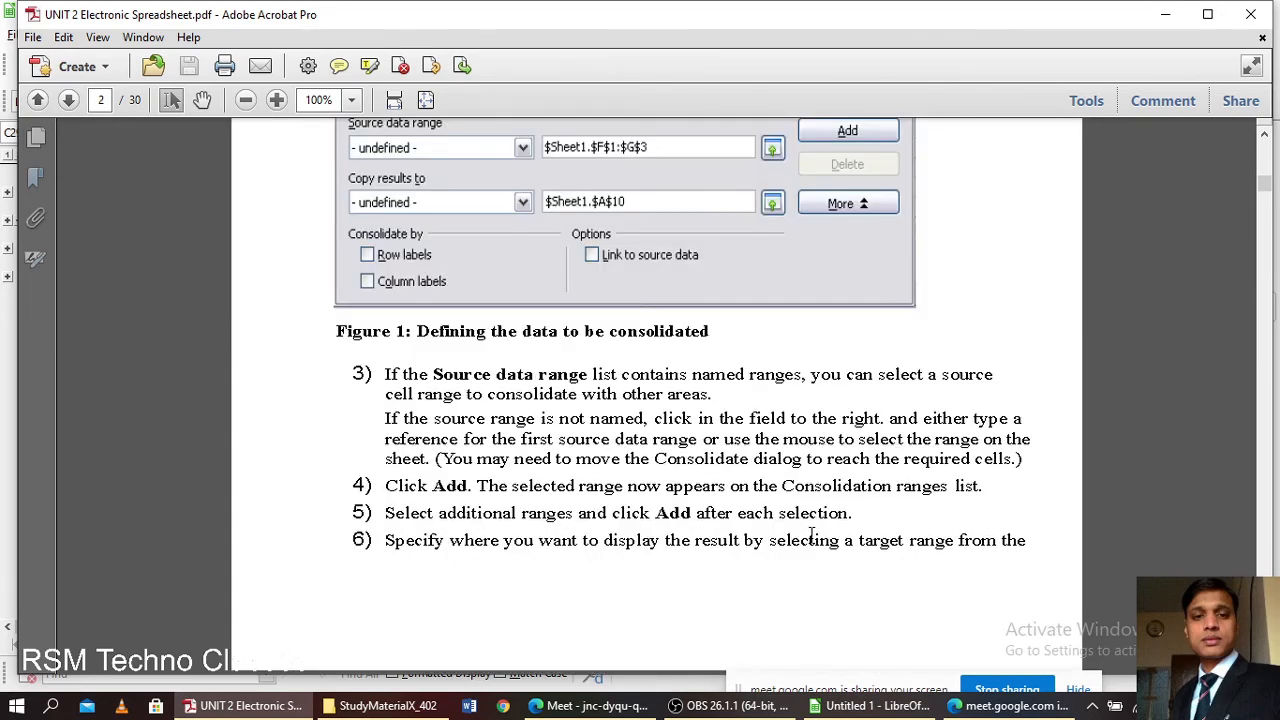
- Switch to LibreOffice Calc, view the 2016 sheet, and expand the Computer and nested Lab detail rows in Consolidated Sheet
scroll(688, 388, up, 1)
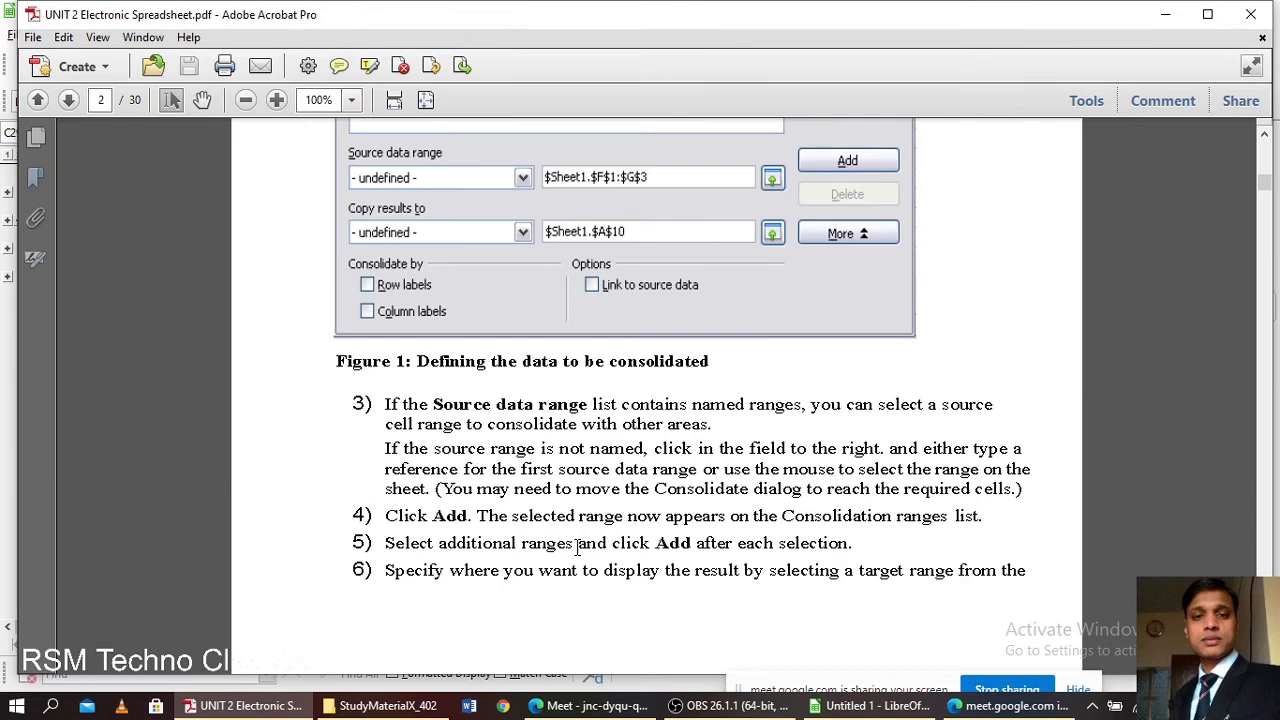
click(868, 705)
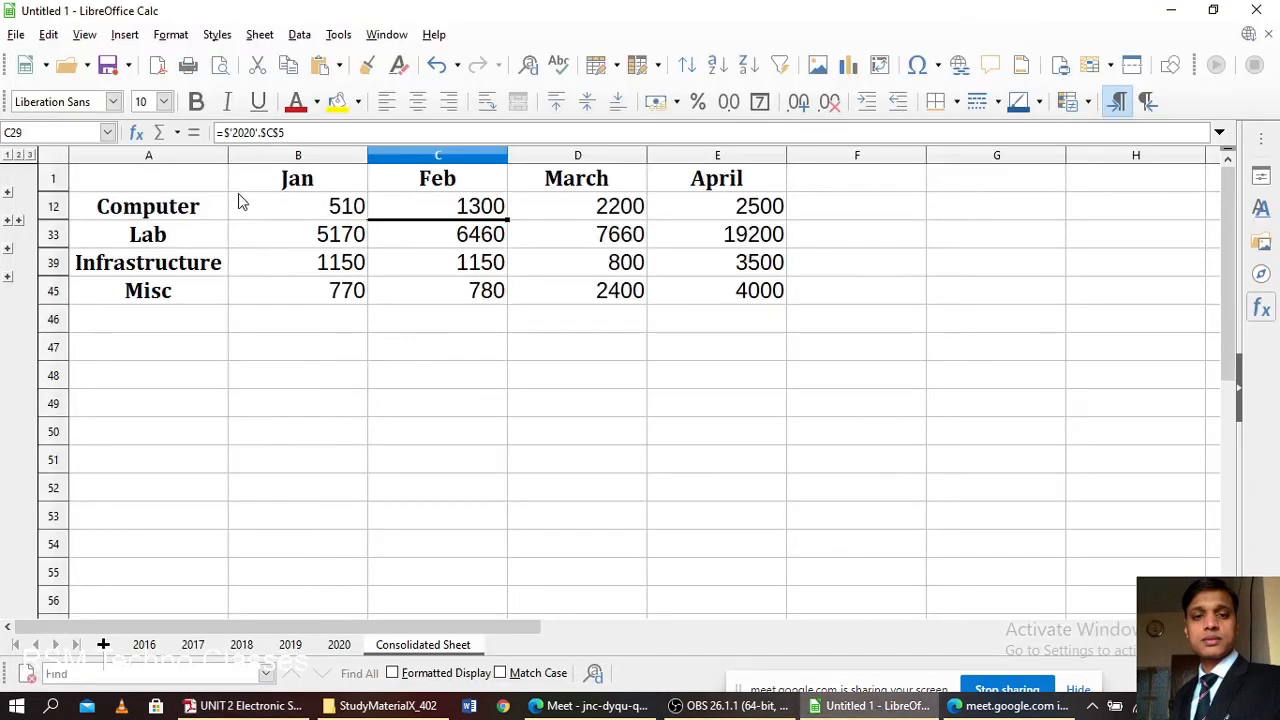
click(150, 646)
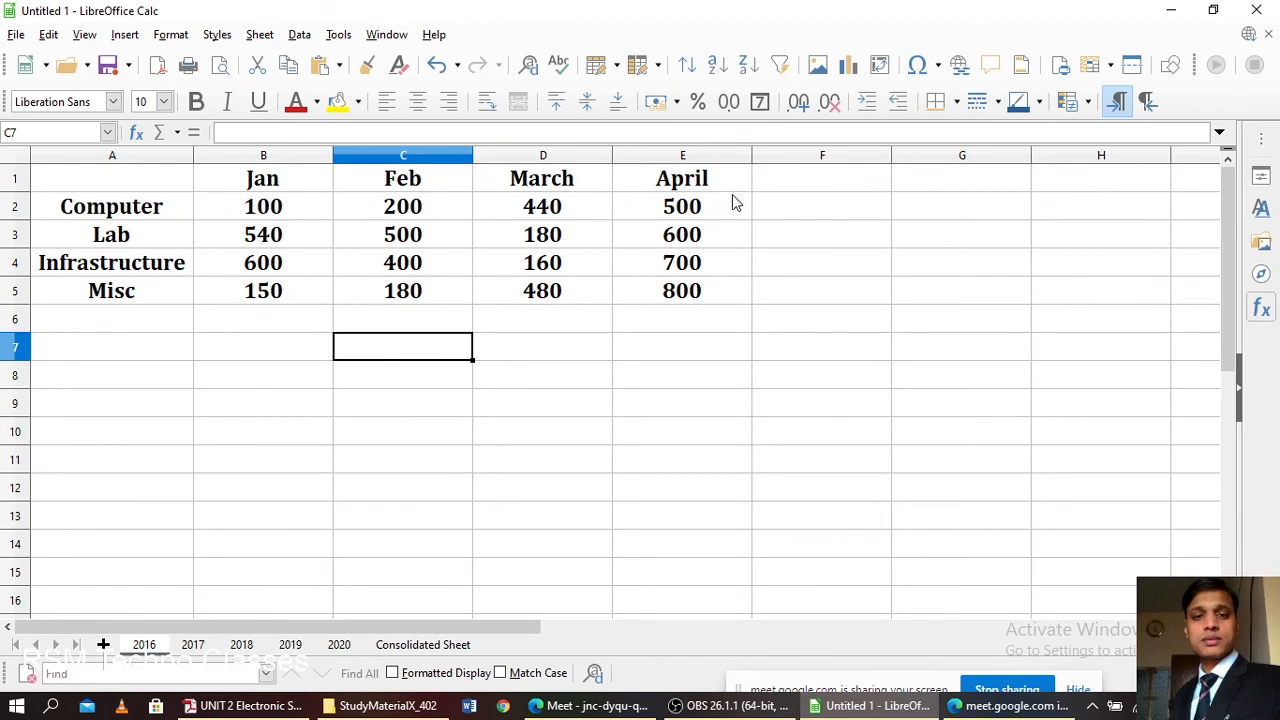
click(428, 645)
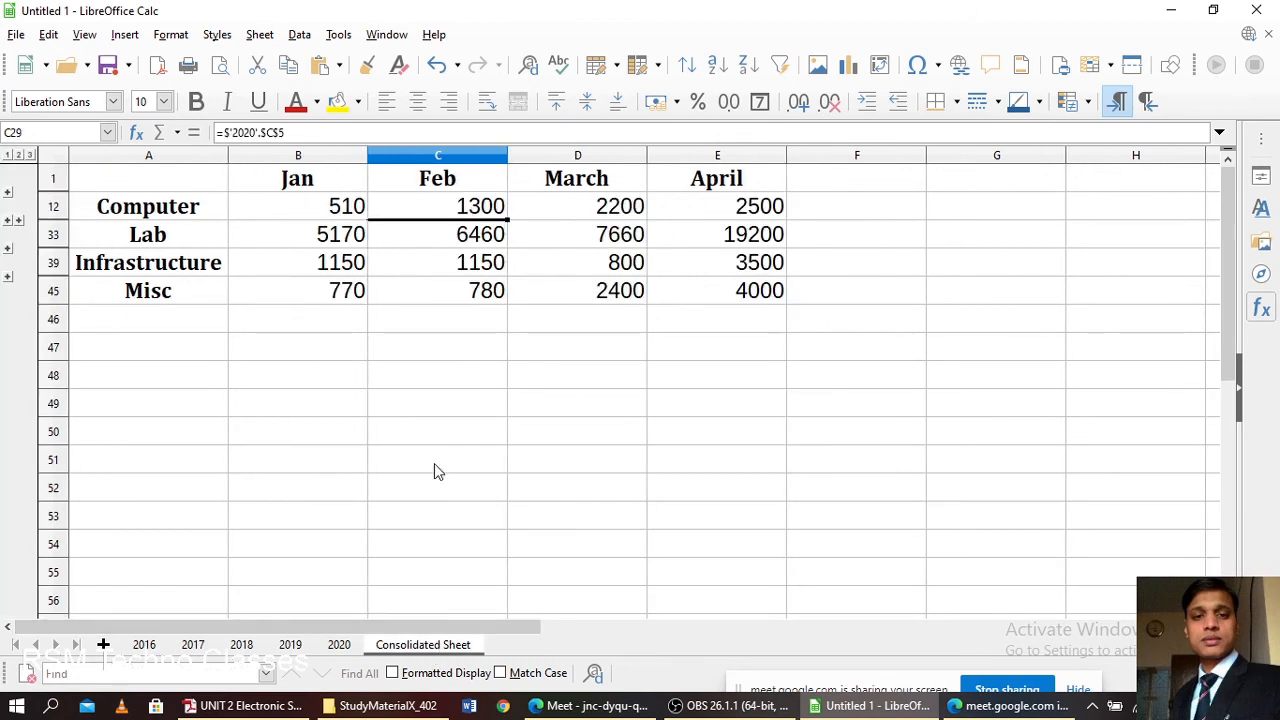
click(8, 191)
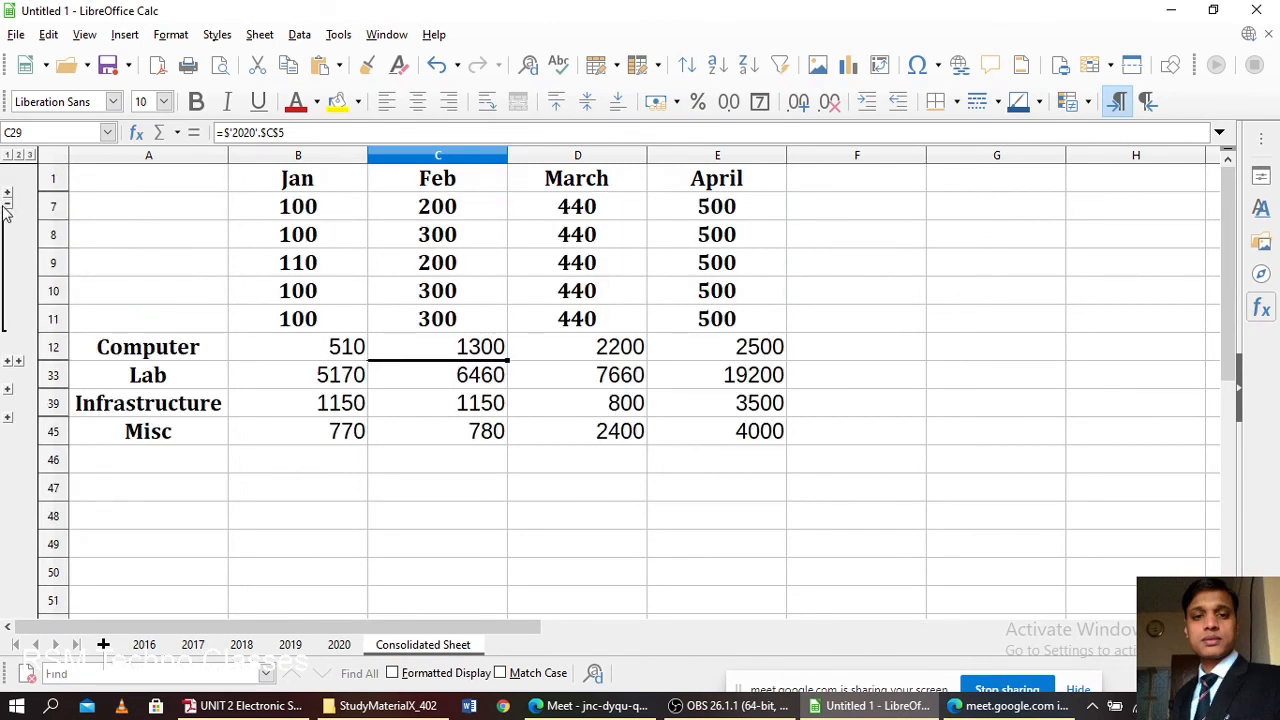
click(12, 361)
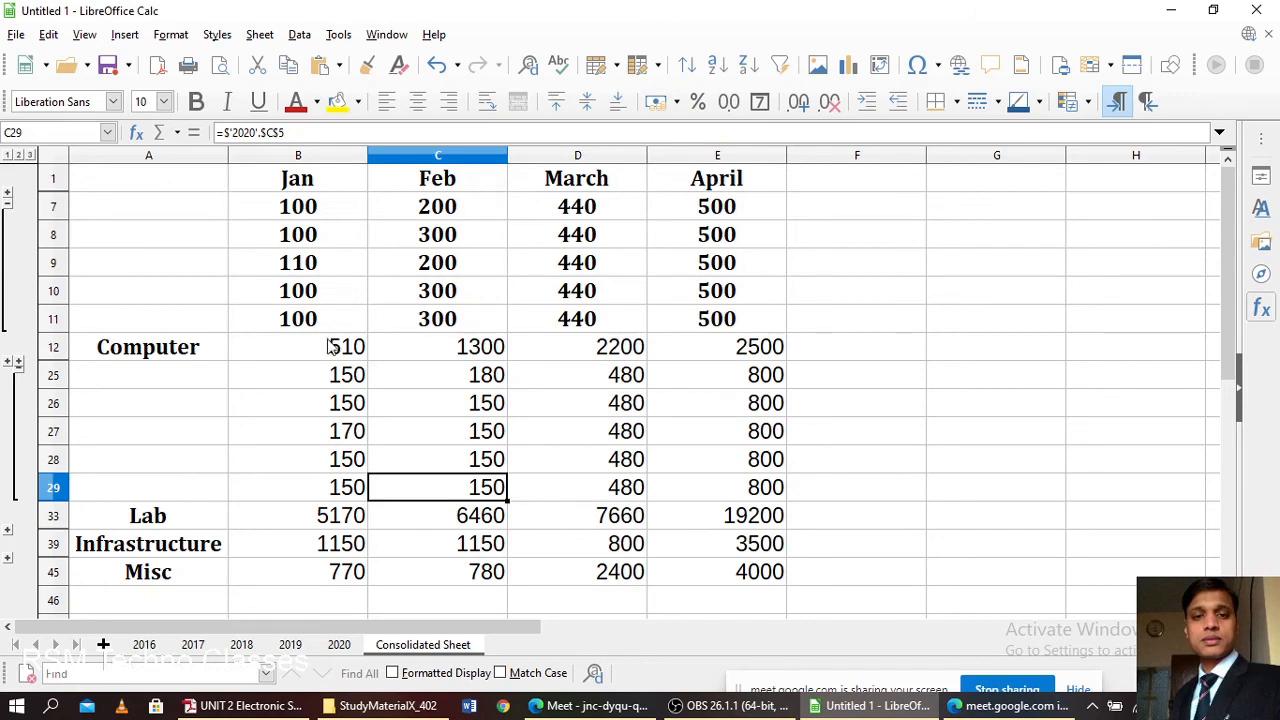
- Switch to the UNIT 2 PDF in Adobe Acrobat, read steps 6 and 7 on the target range and function, and check the Google Meet window
click(247, 712)
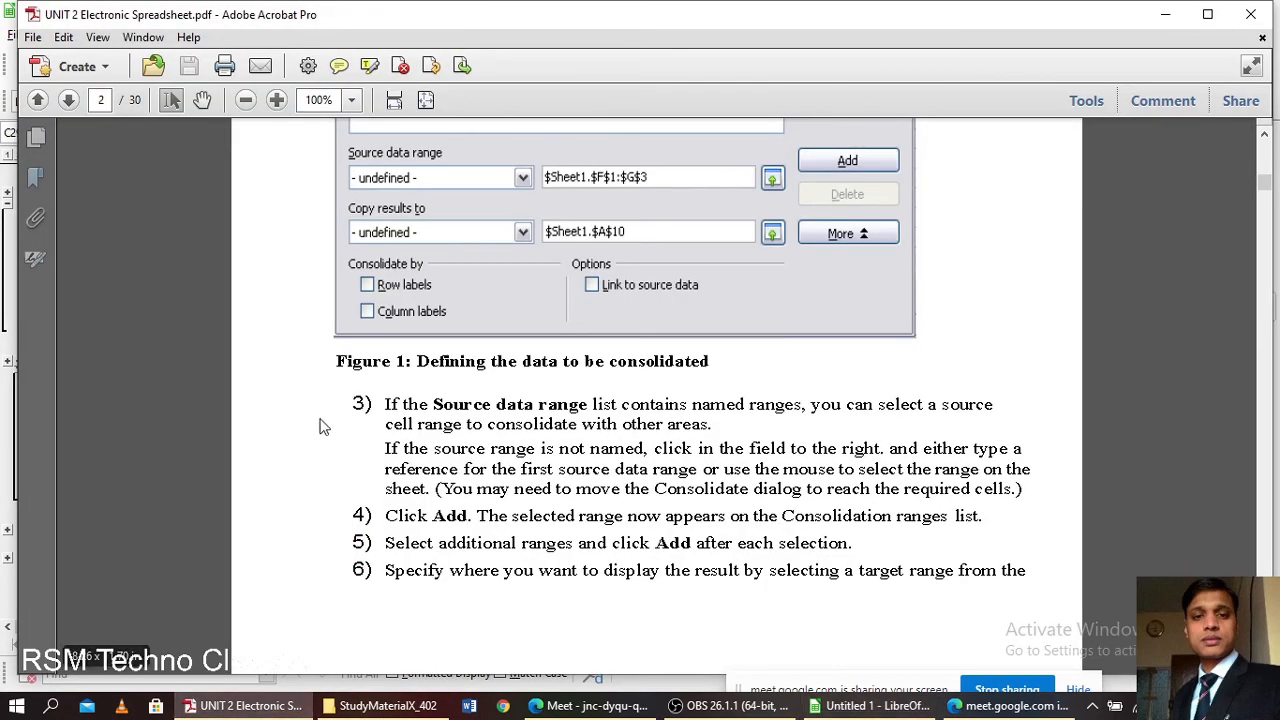
scroll(282, 386, down, 5)
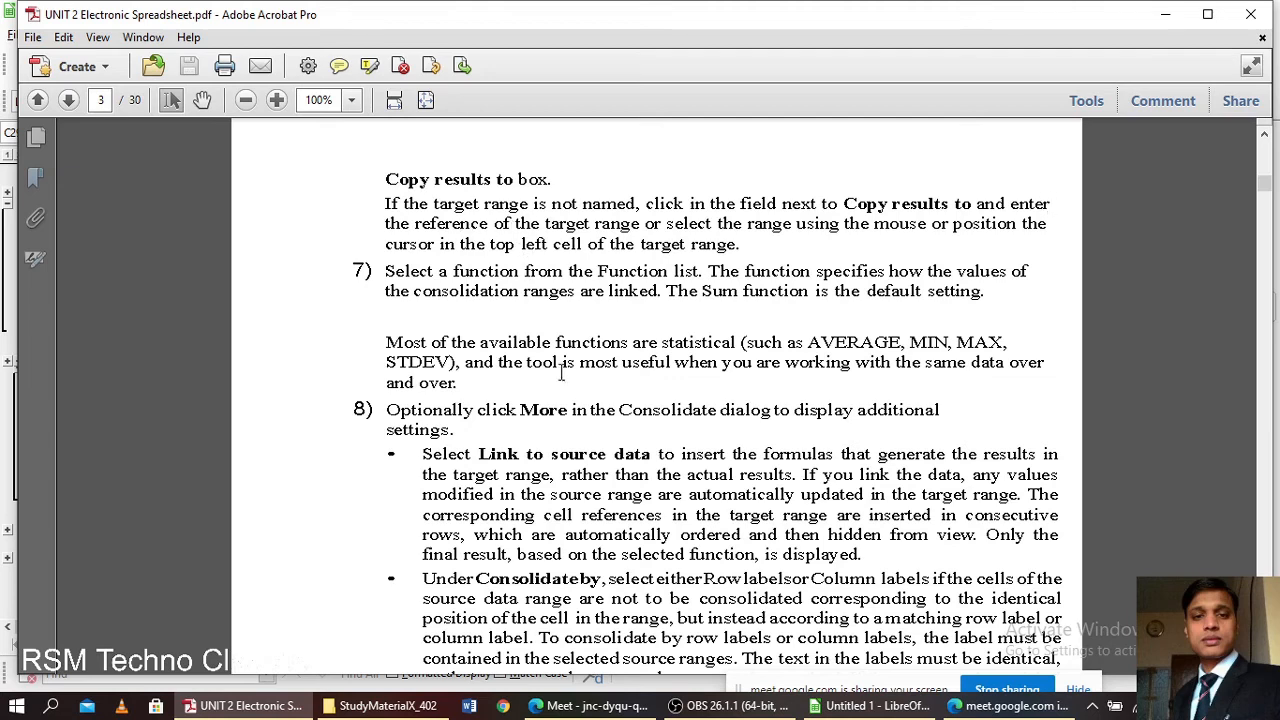
click(607, 710)
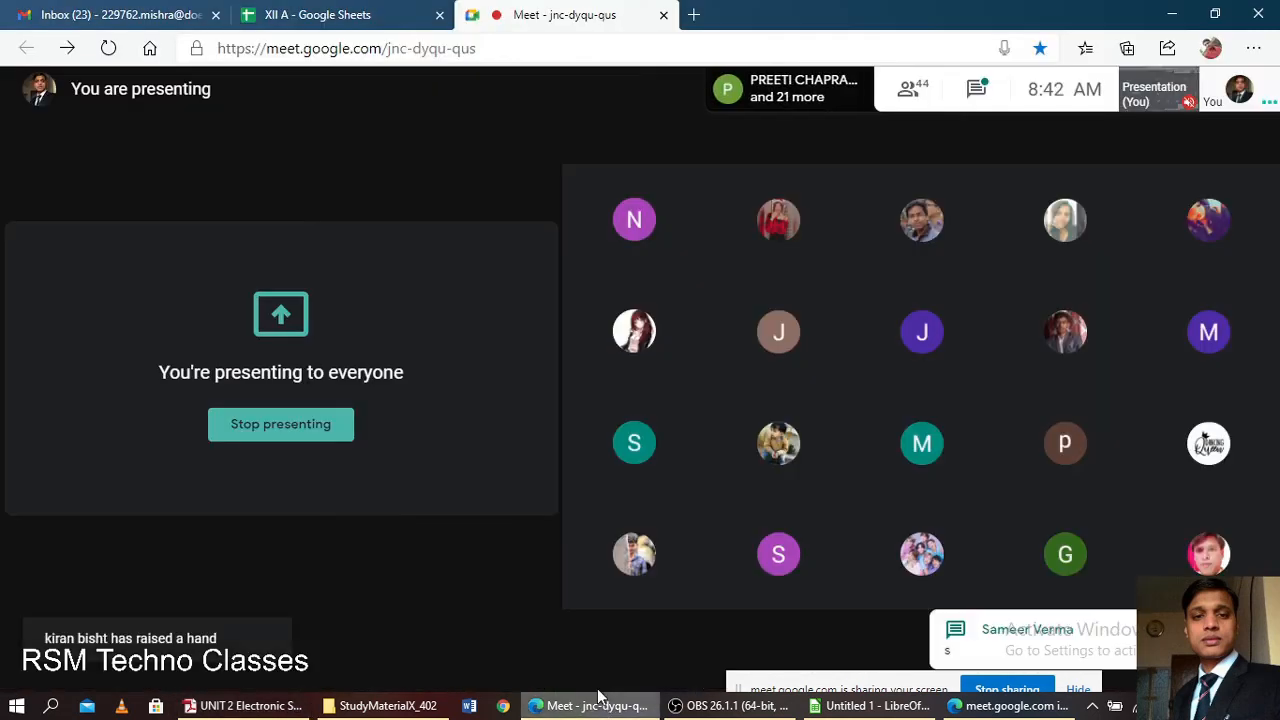
click(237, 712)
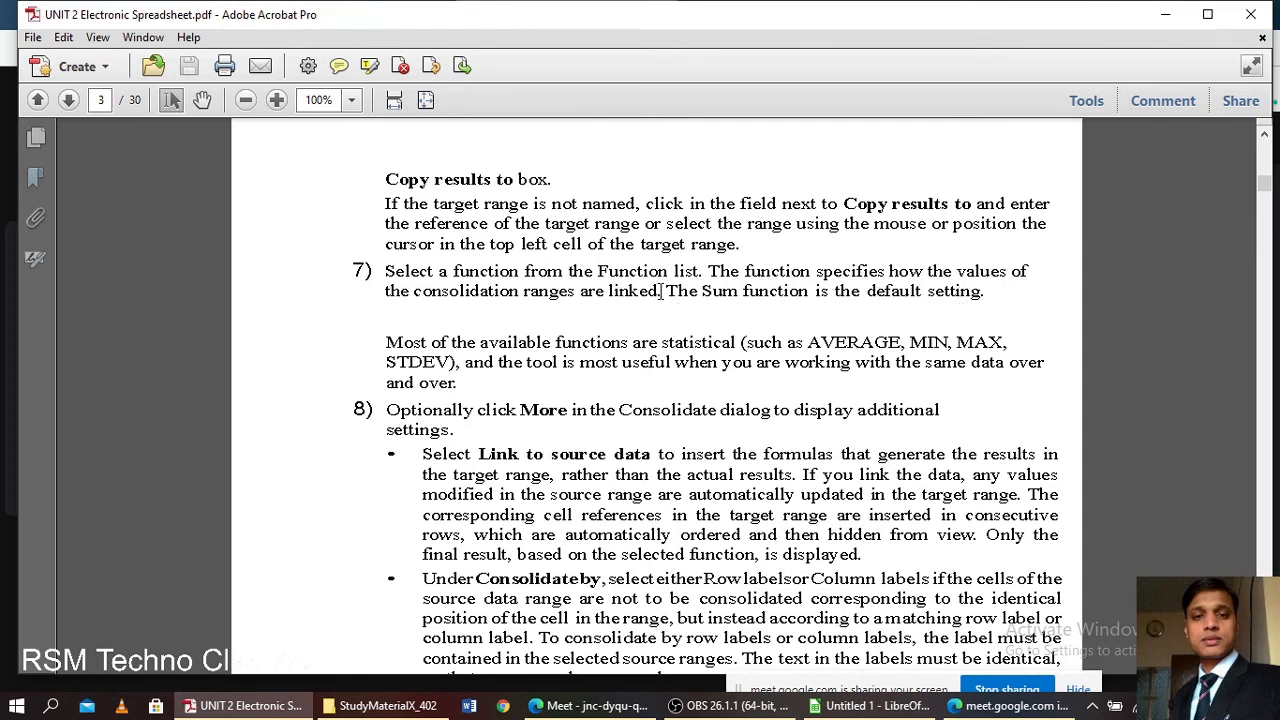
drag(658, 291, 988, 292)
click(940, 305)
- Return to LibreOffice Calc and collapse all expanded source-detail rows in Consolidated Sheet so only the category rows show
click(870, 706)
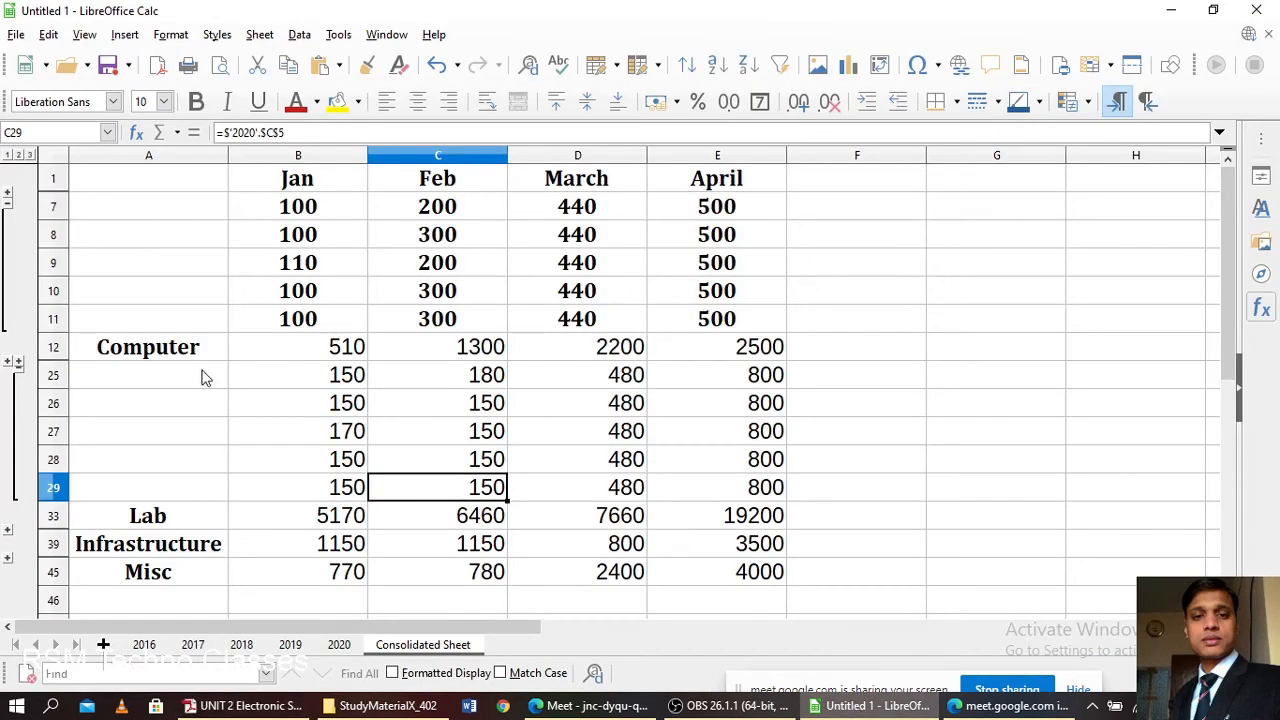
click(9, 363)
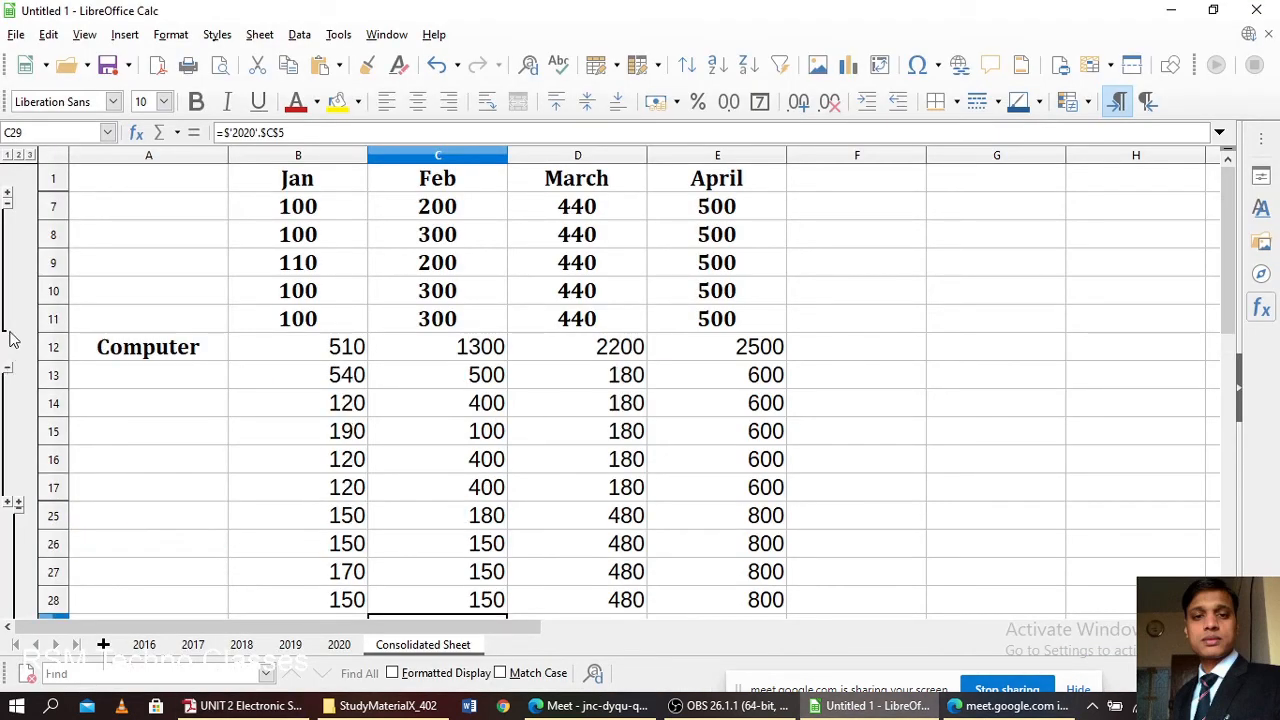
click(9, 367)
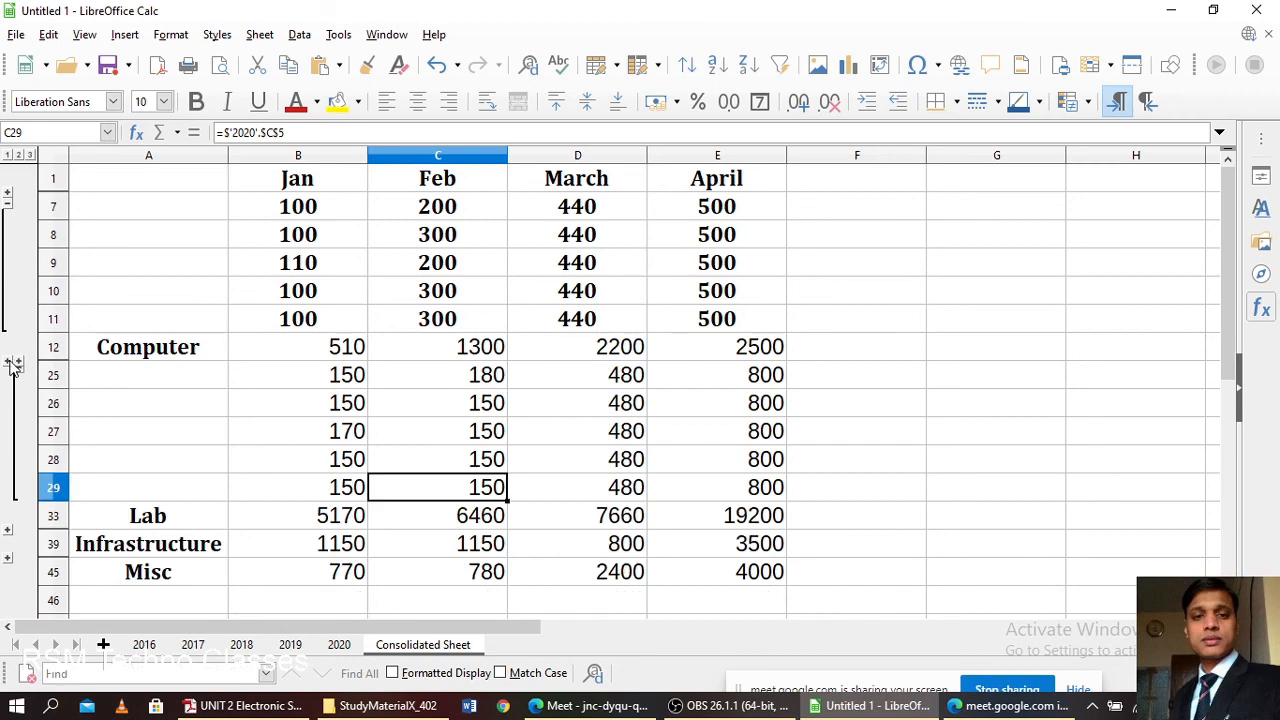
click(10, 197)
click(9, 348)
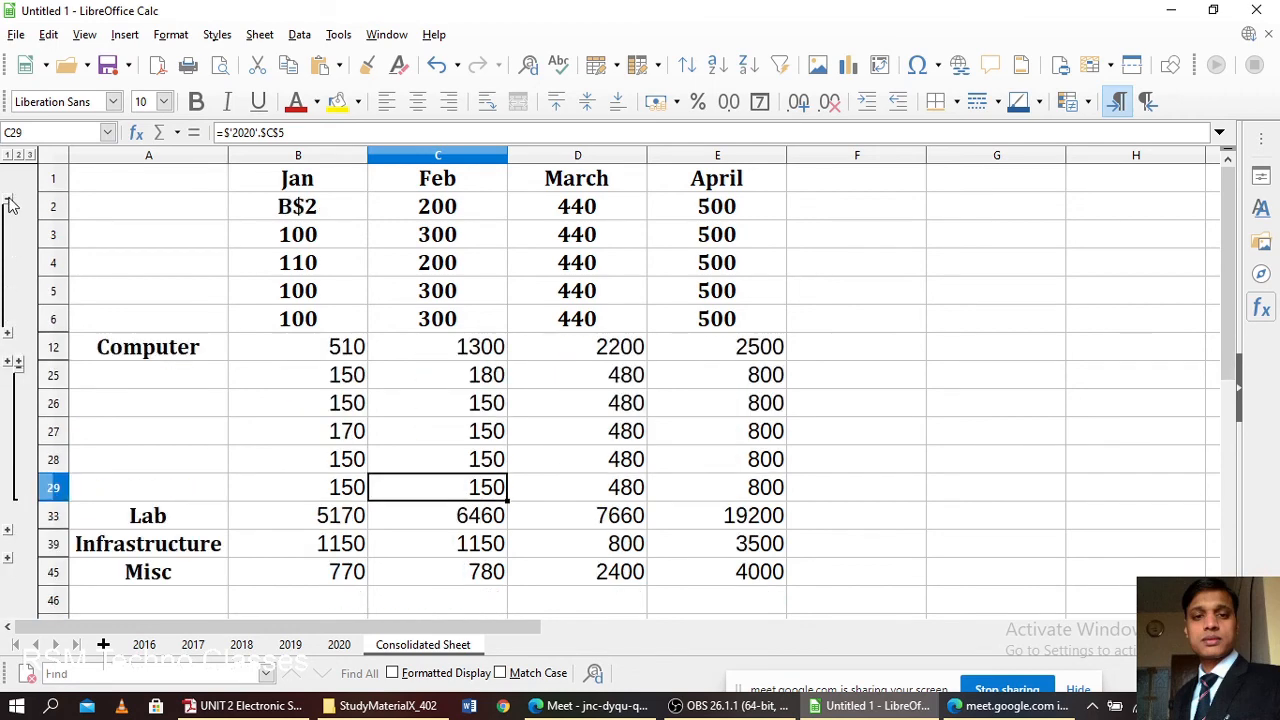
click(9, 200)
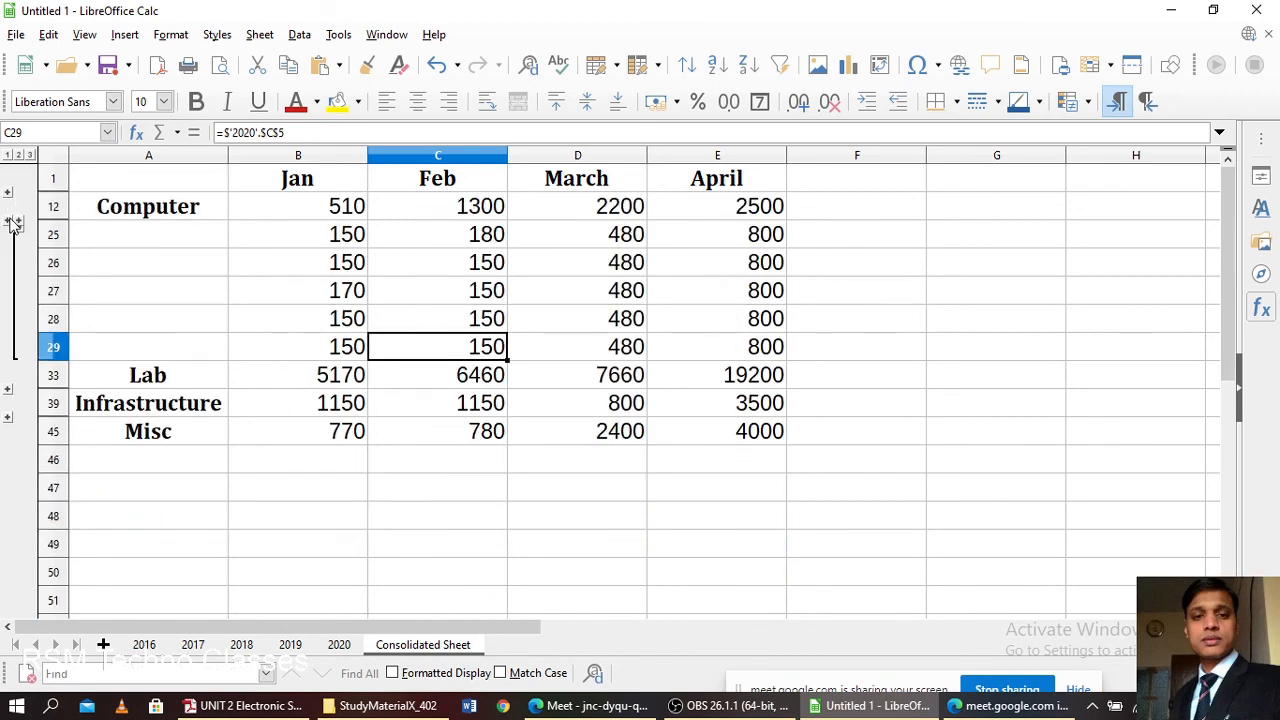
click(14, 222)
click(12, 226)
click(18, 224)
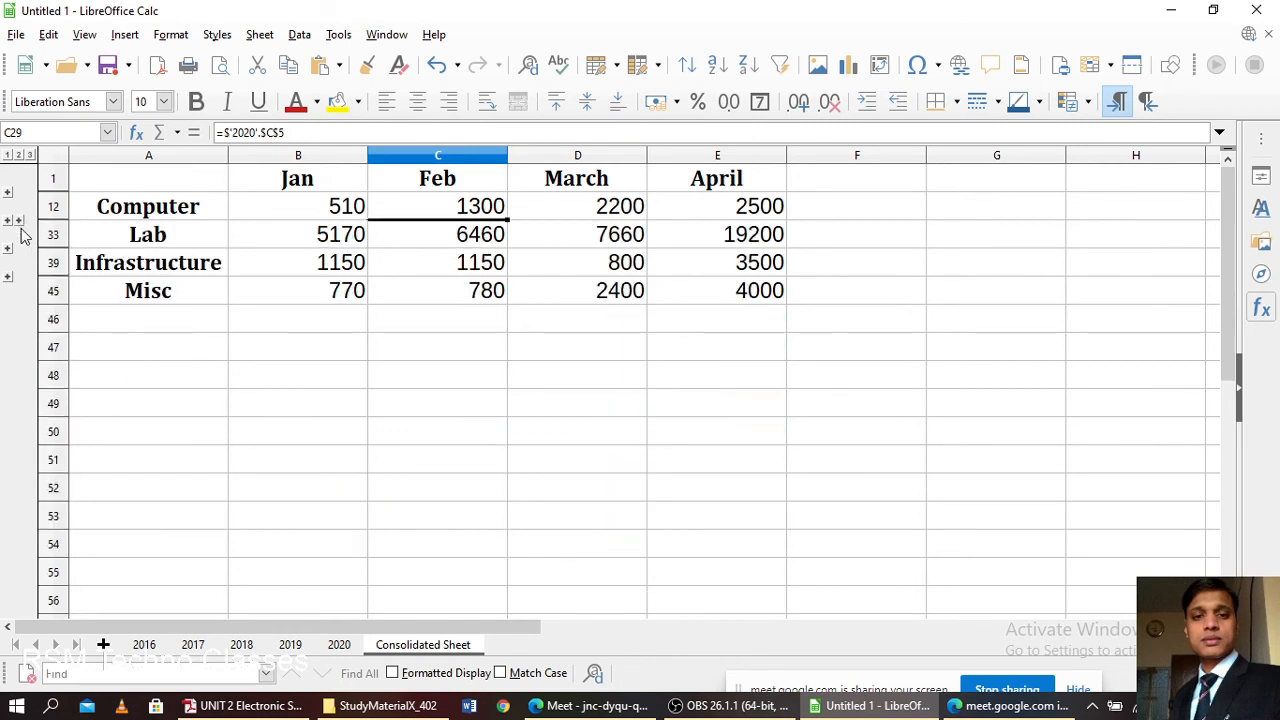
- Consolidate the listed 2016–2020 ranges with the Max function, keeping cell B7 of Consolidated Sheet as the target
click(300, 34)
click(491, 328)
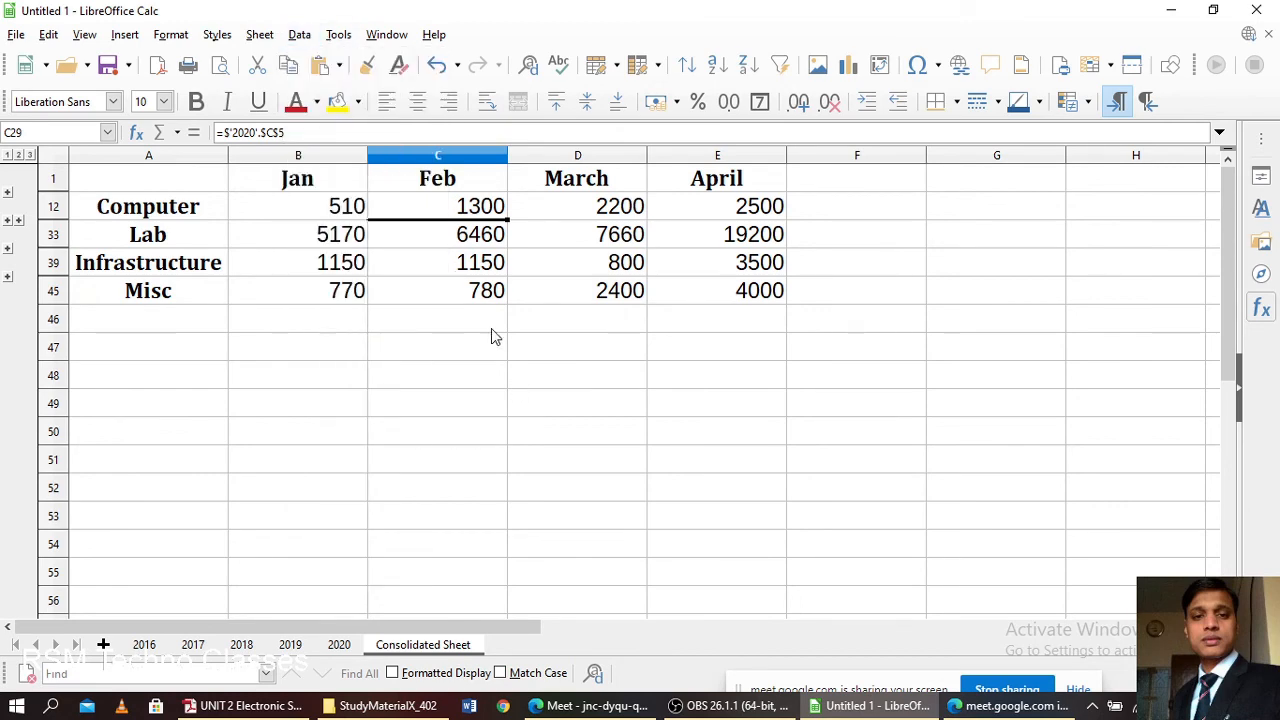
click(318, 210)
click(300, 34)
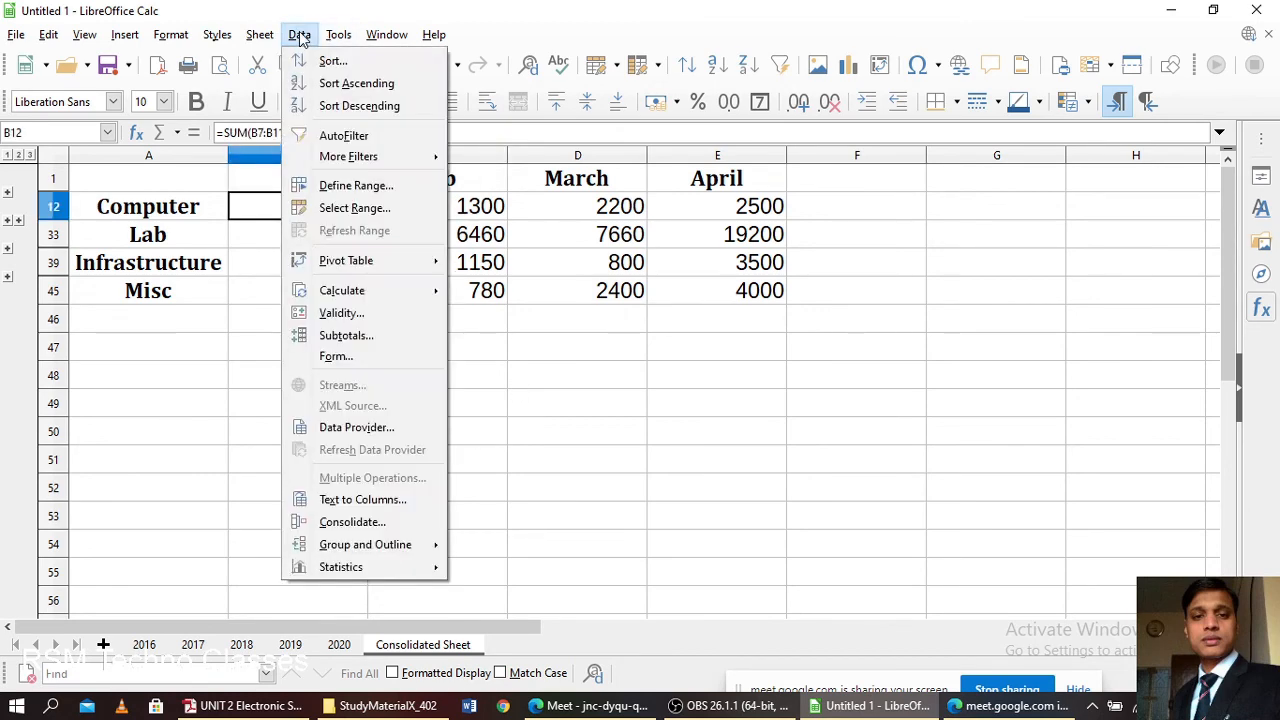
click(380, 521)
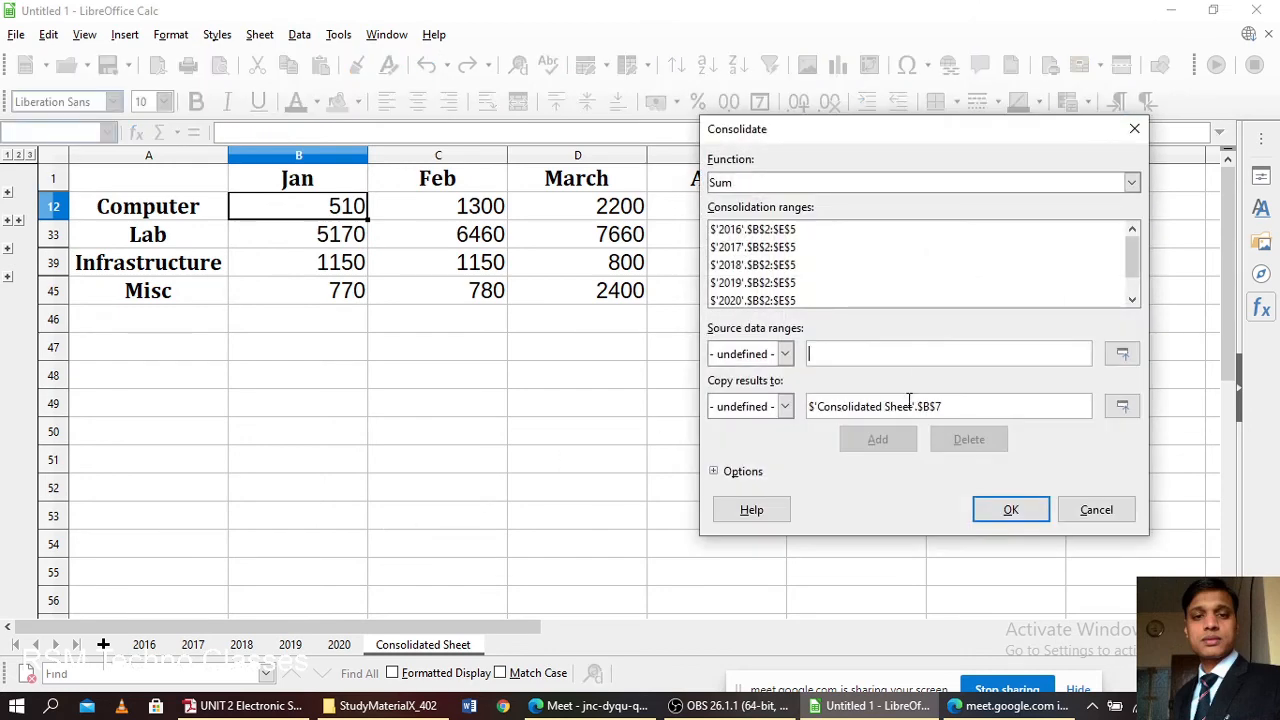
click(1131, 182)
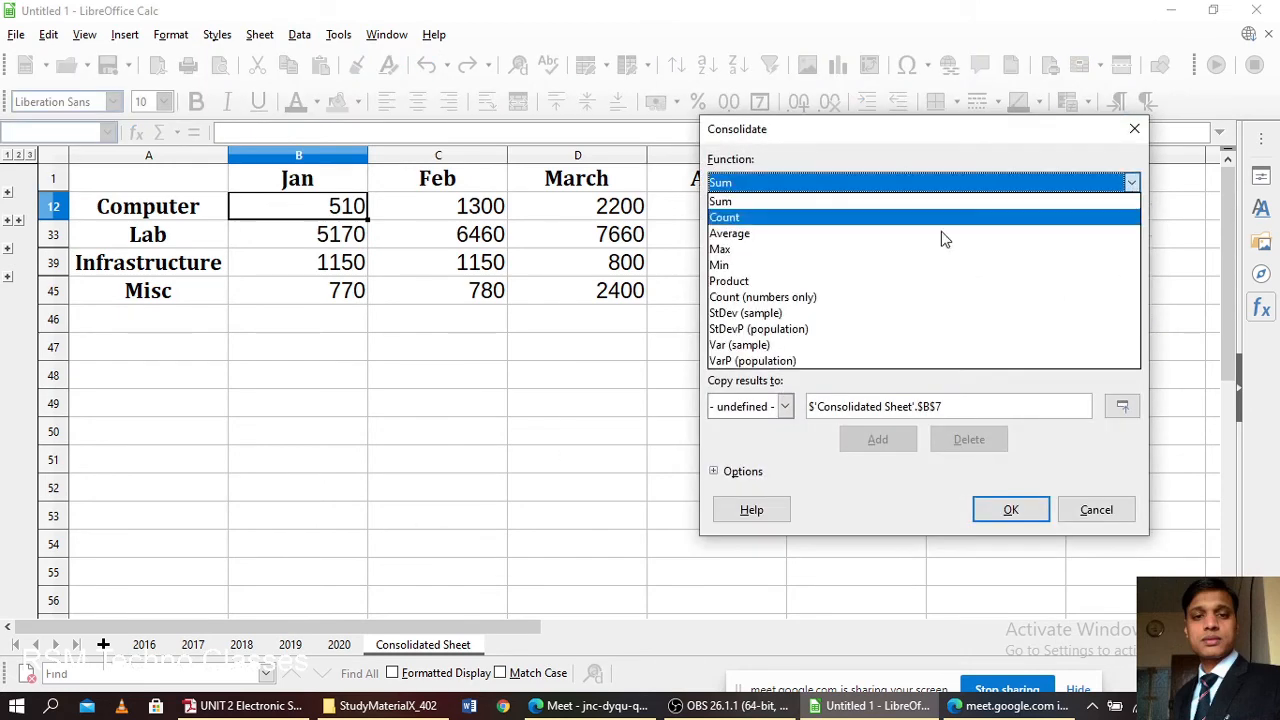
click(804, 250)
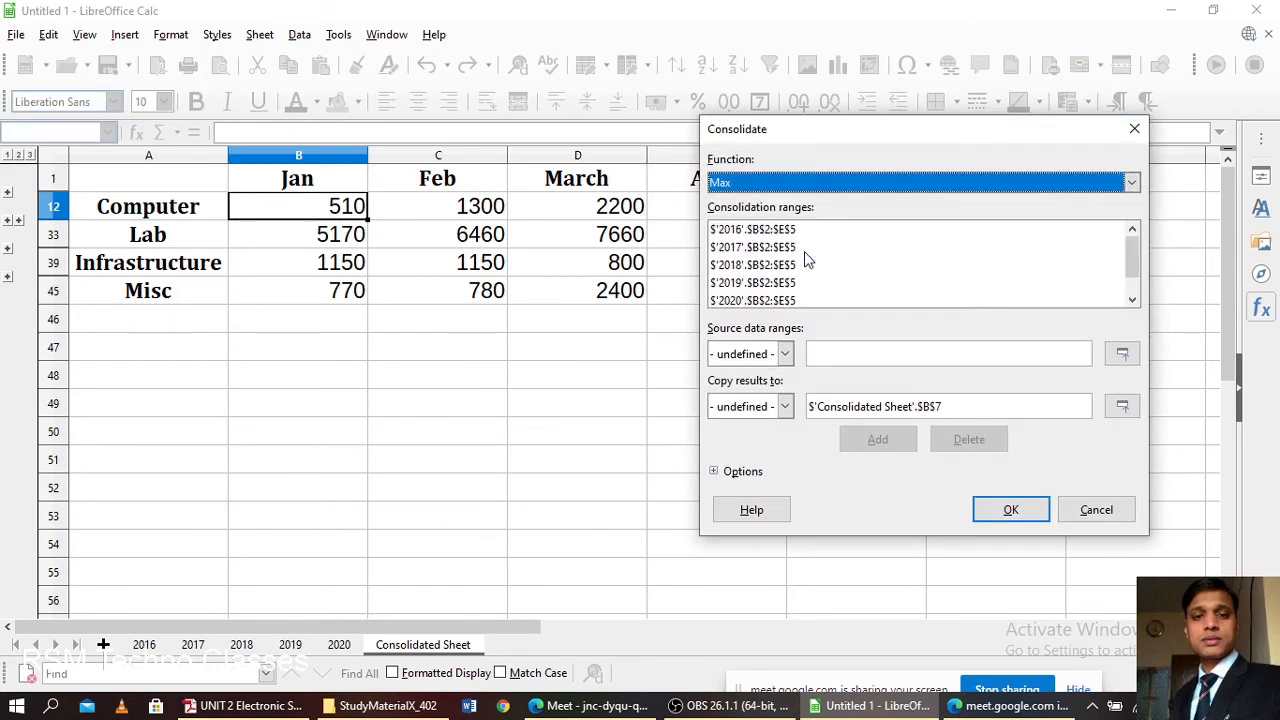
click(1010, 510)
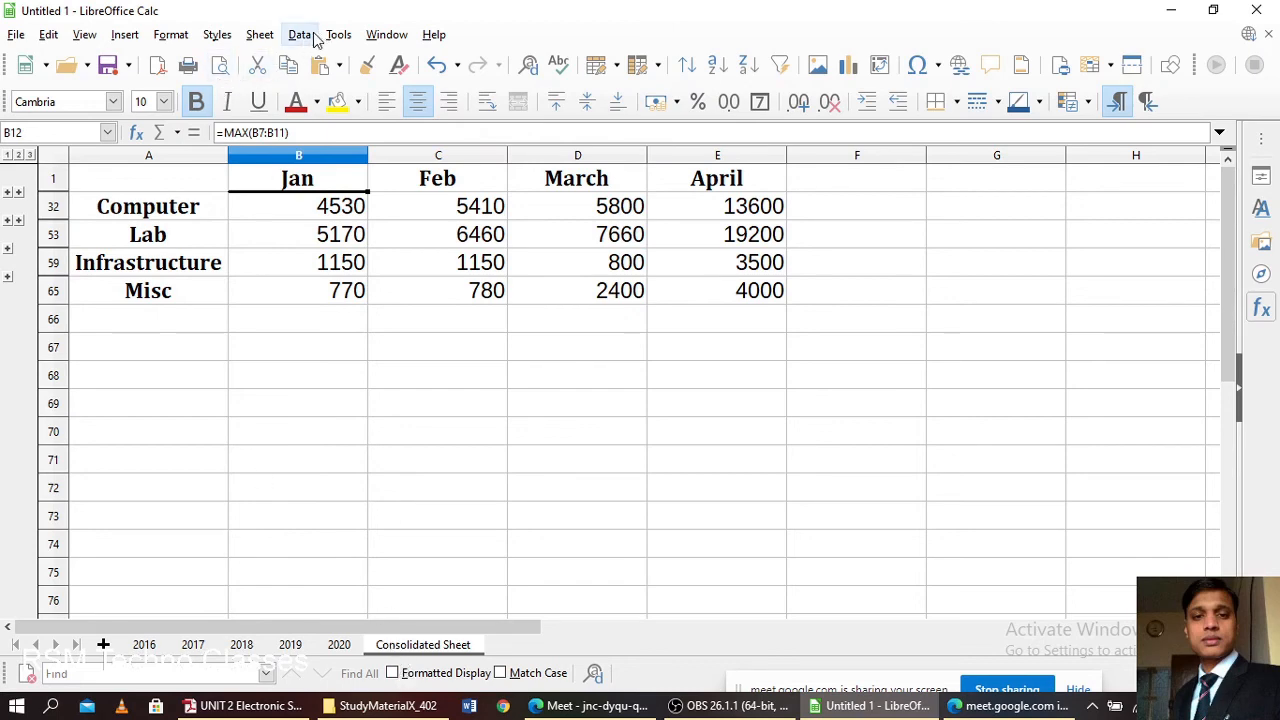
- Run Consolidate again on the same ranges and target with the function changed to Average
click(300, 34)
click(410, 523)
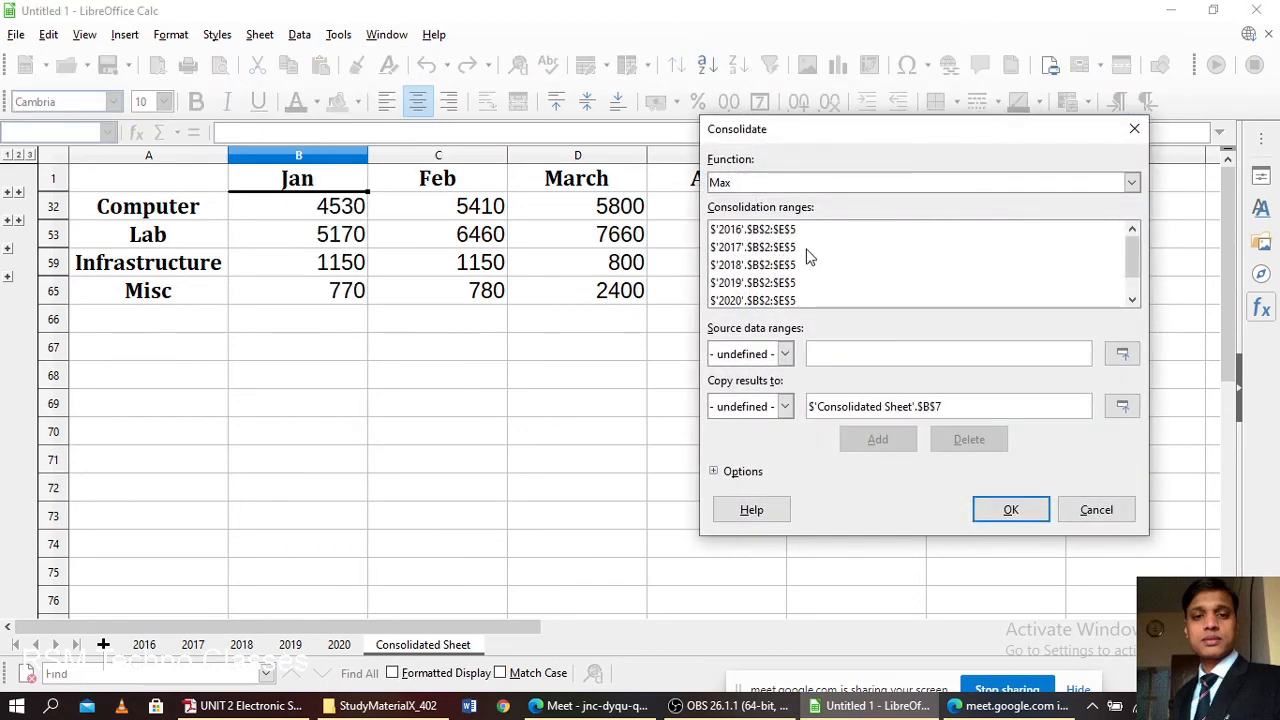
click(962, 186)
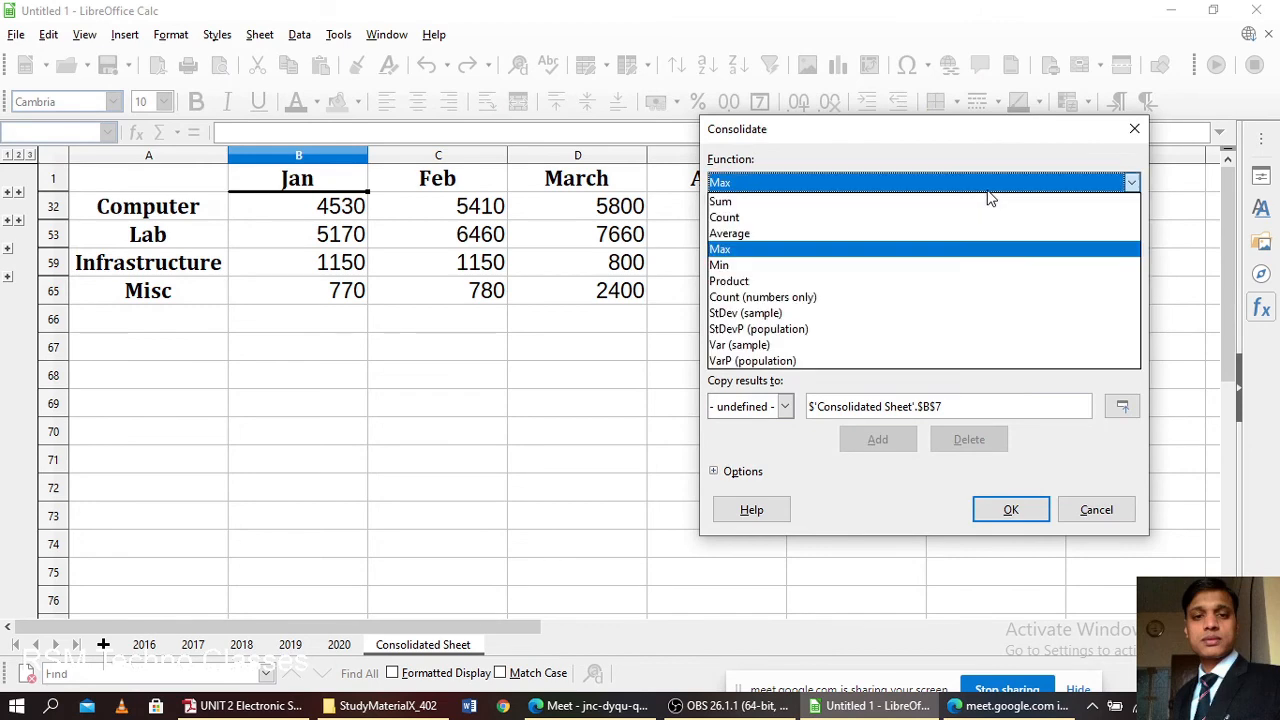
click(826, 240)
click(980, 509)
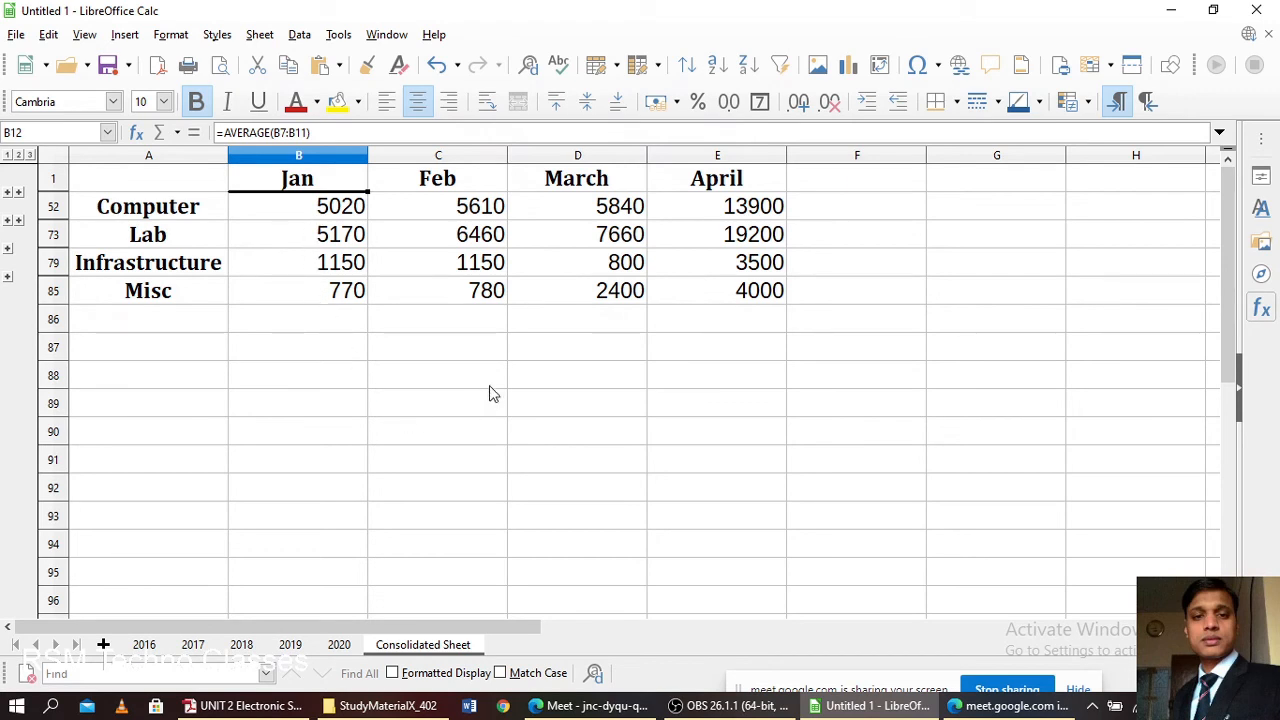
- Look through the 2016 to 2020 sheets in turn and compare their figures with Consolidated Sheet
click(147, 645)
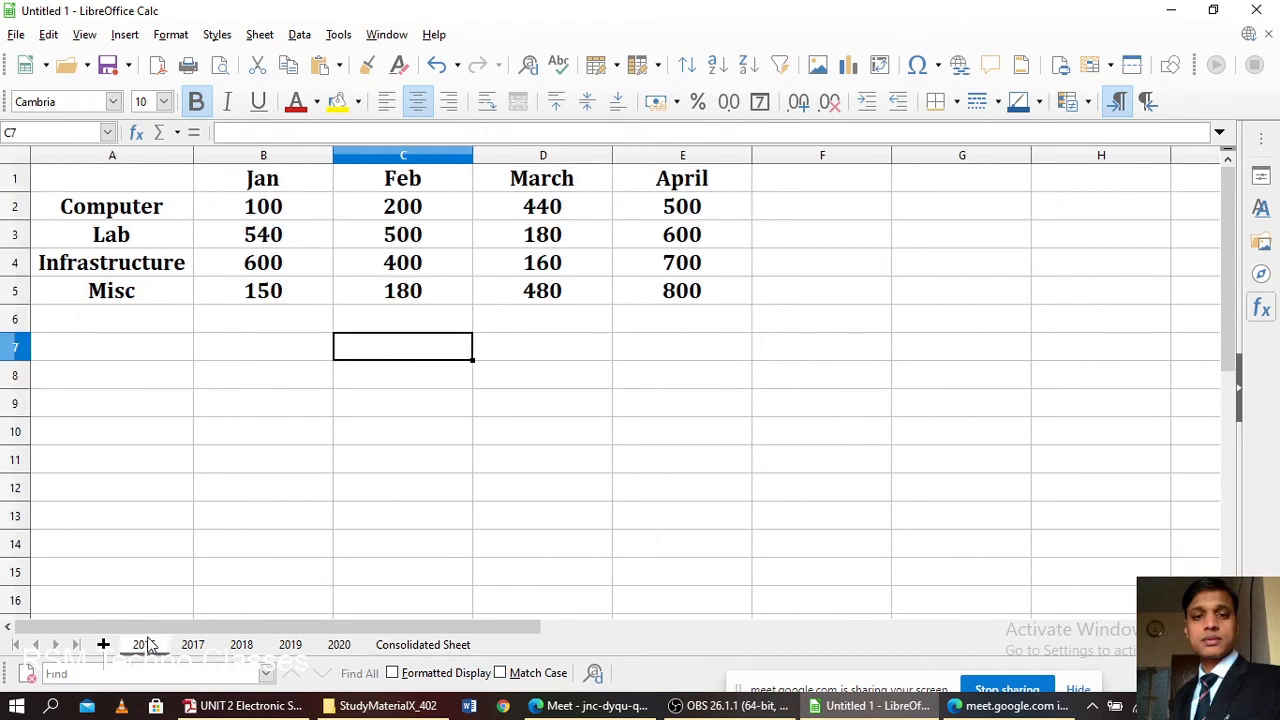
click(195, 646)
click(250, 647)
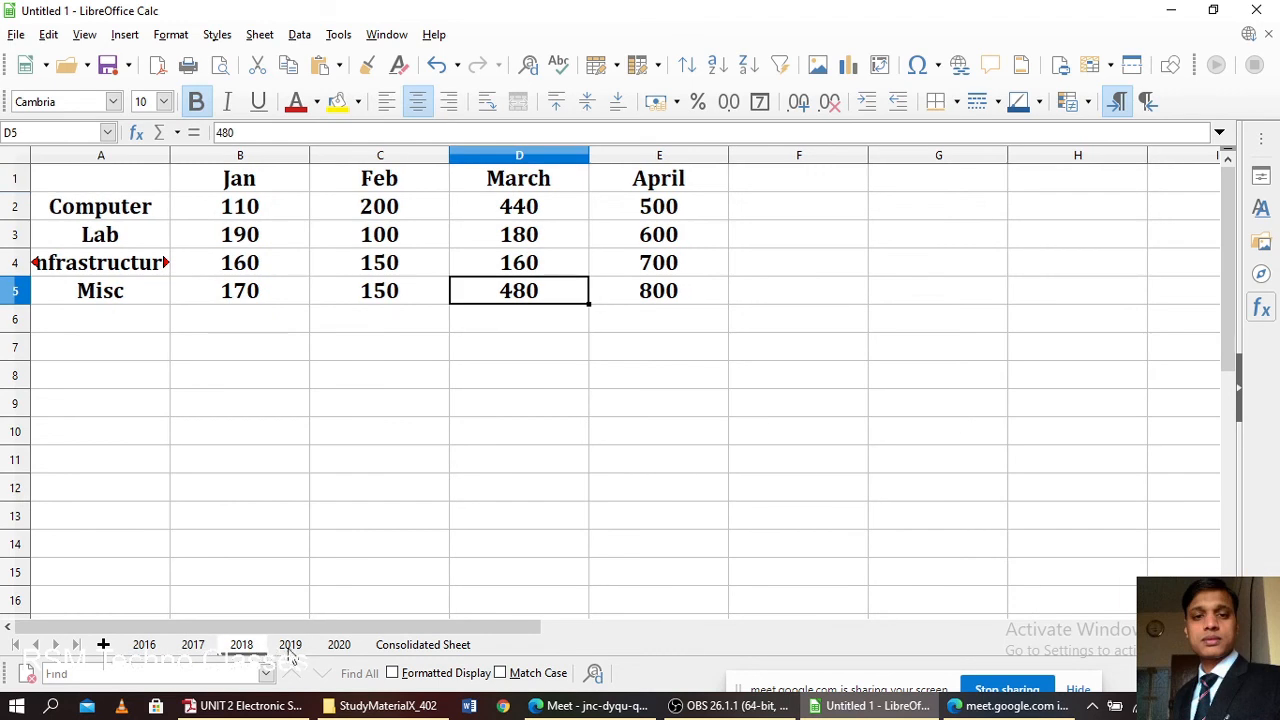
click(292, 648)
click(350, 648)
click(413, 648)
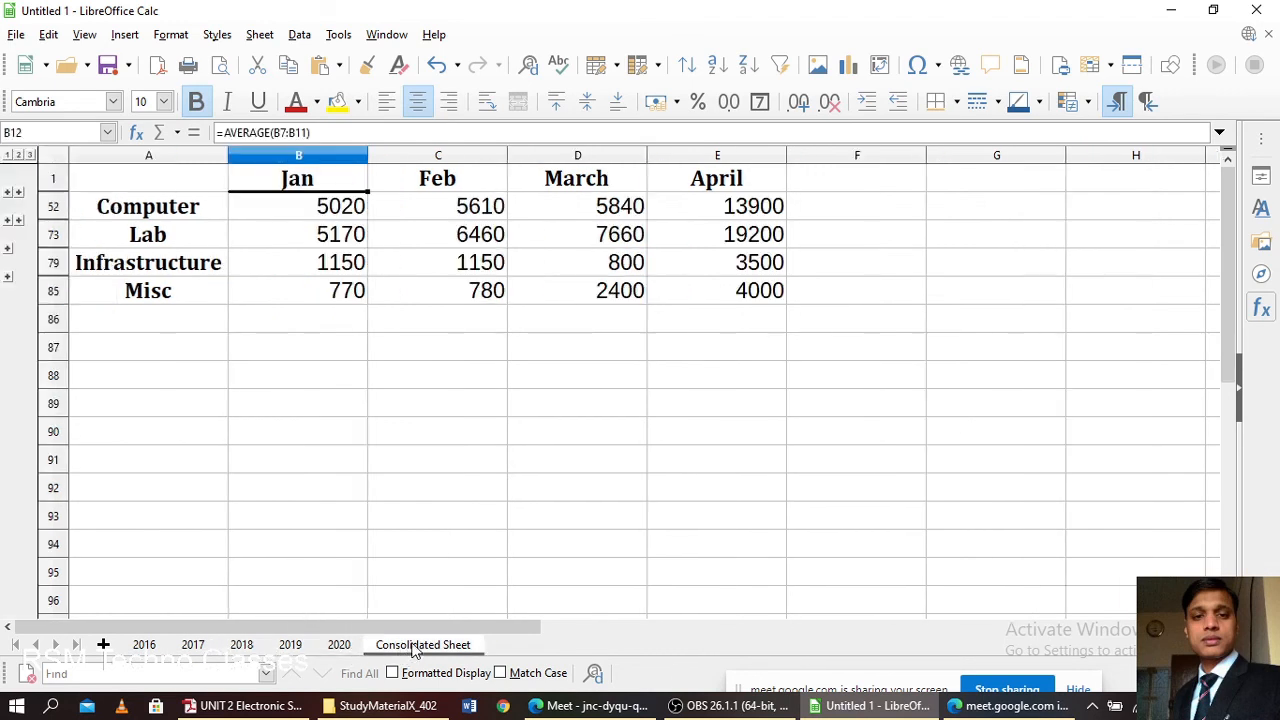
click(380, 555)
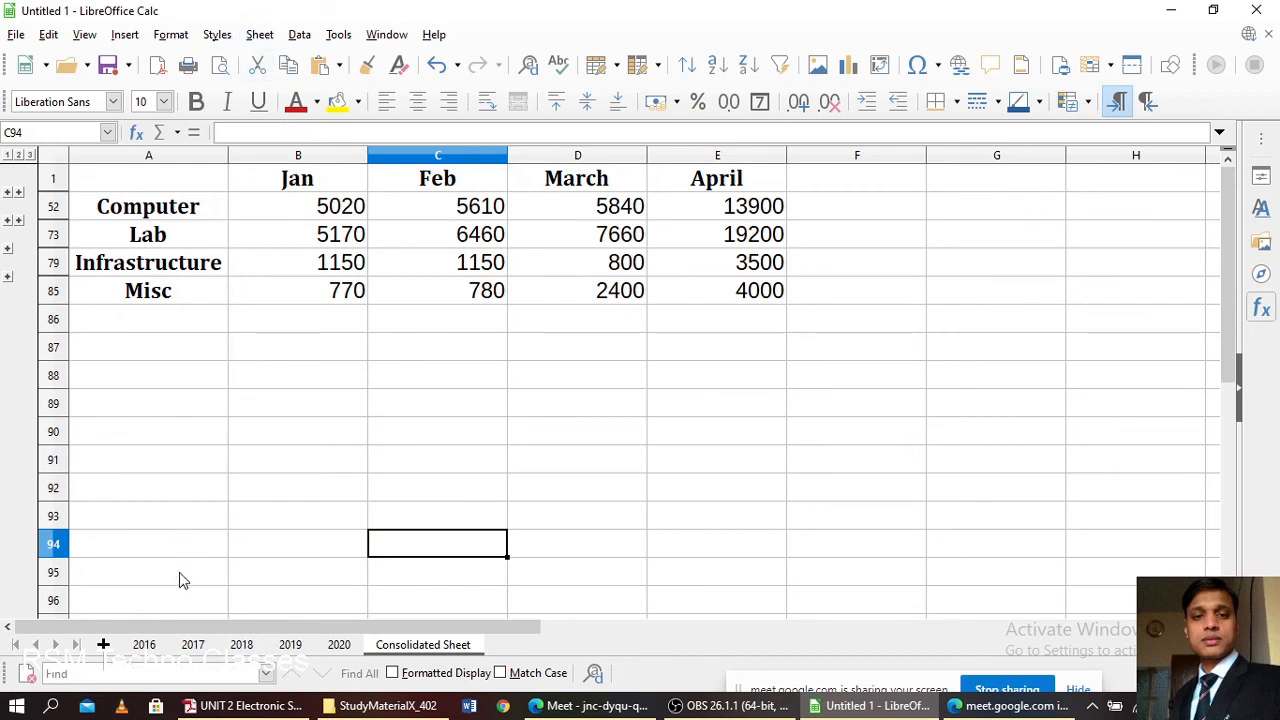
- View the 2016 sheet, switch to the UNIT 2 PDF, and read the notes on statistical functions and Link to source data
click(144, 646)
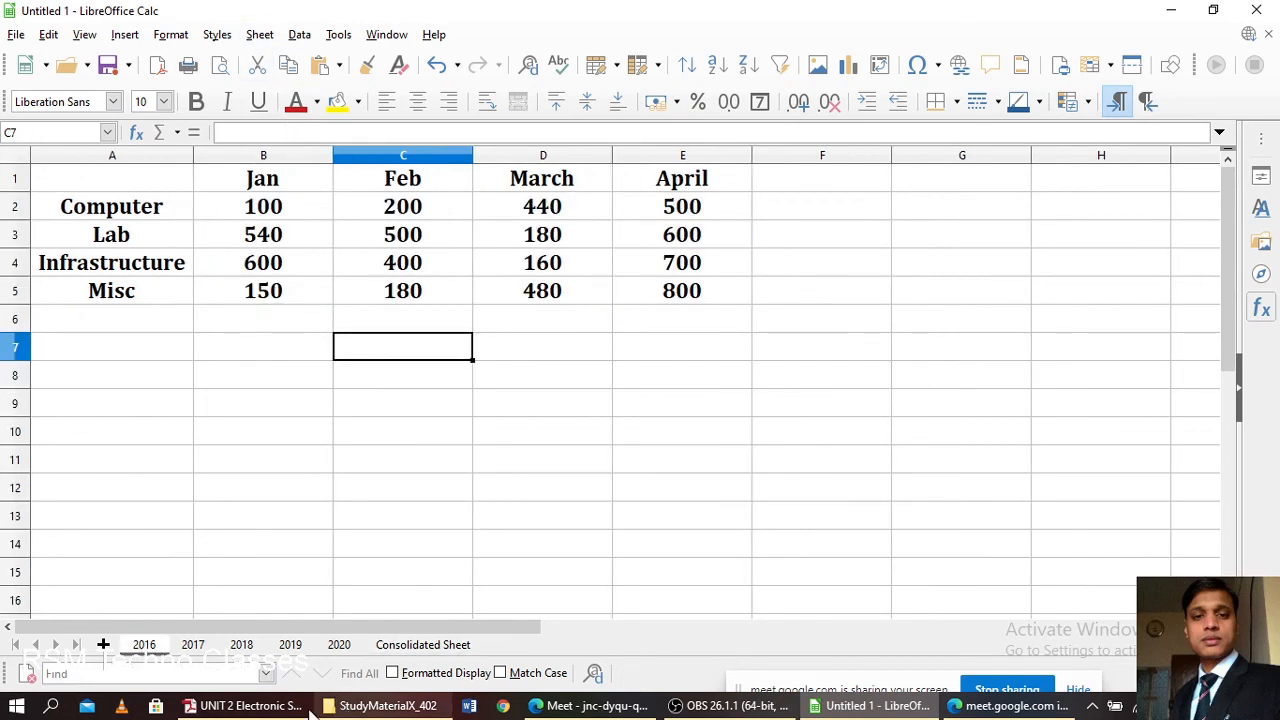
click(250, 640)
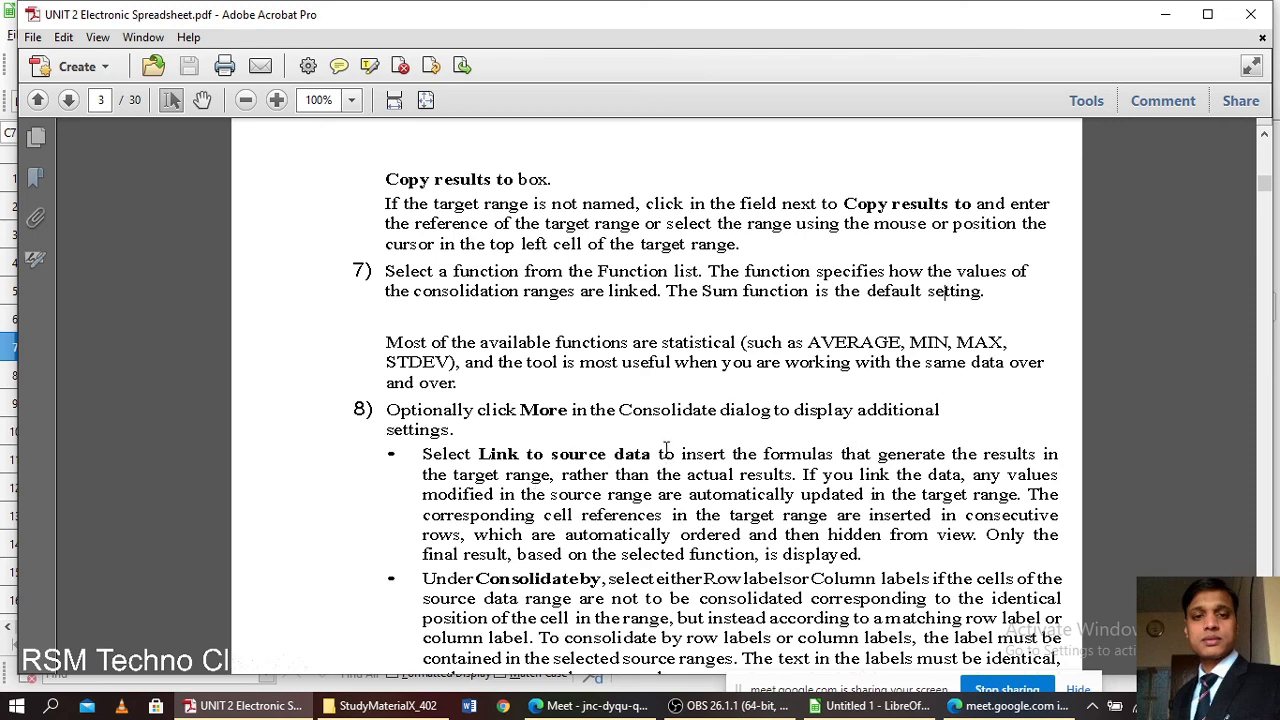
scroll(660, 443, down, 1)
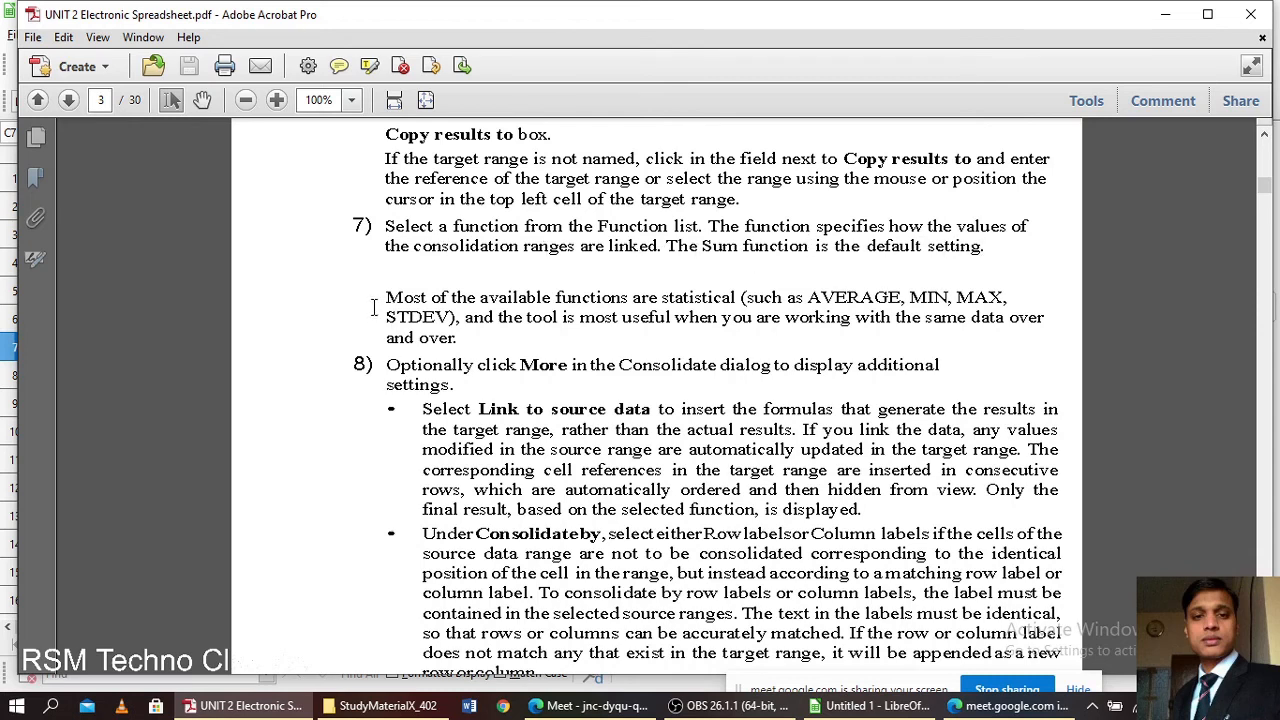
drag(374, 307, 740, 300)
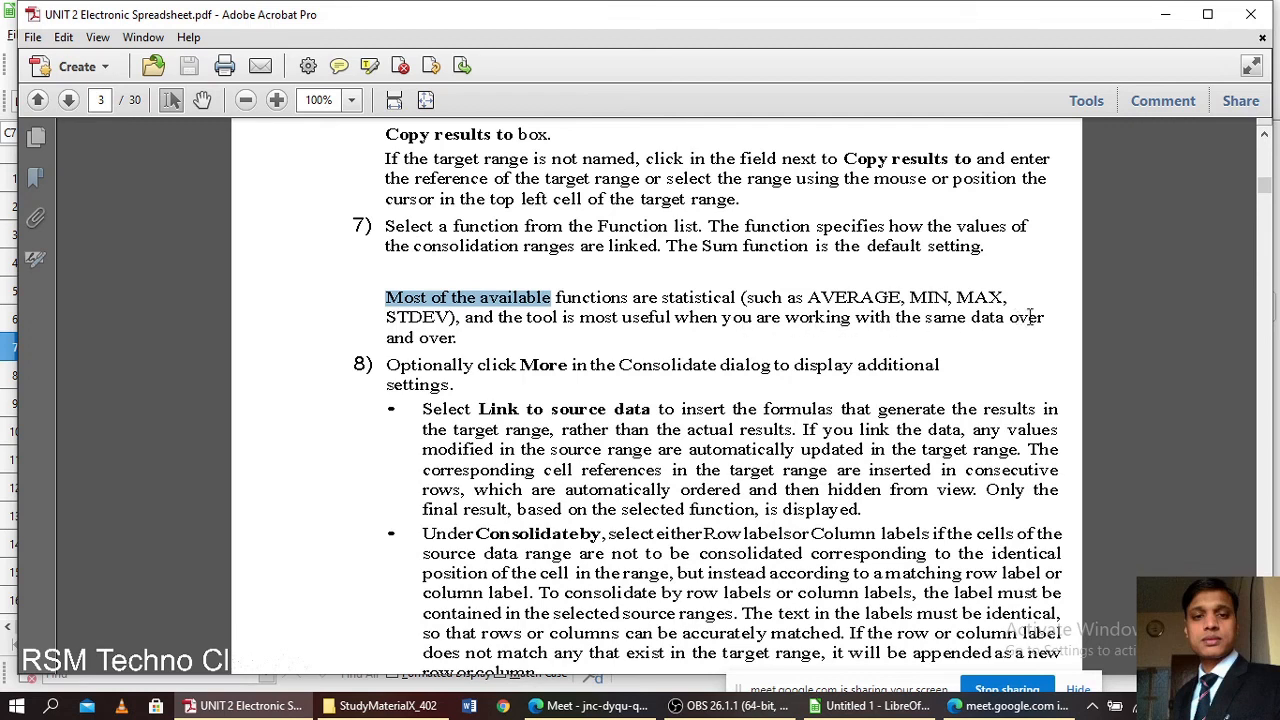
scroll(432, 328, down, 3)
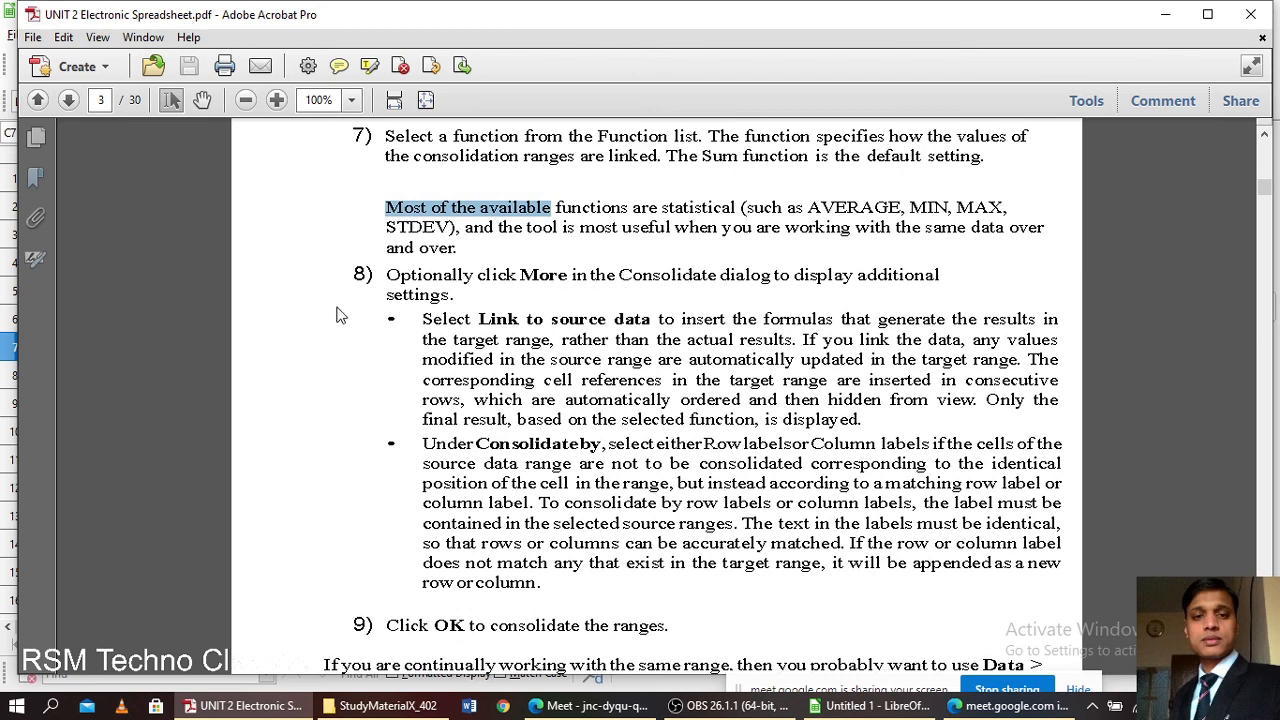
drag(423, 320, 643, 321)
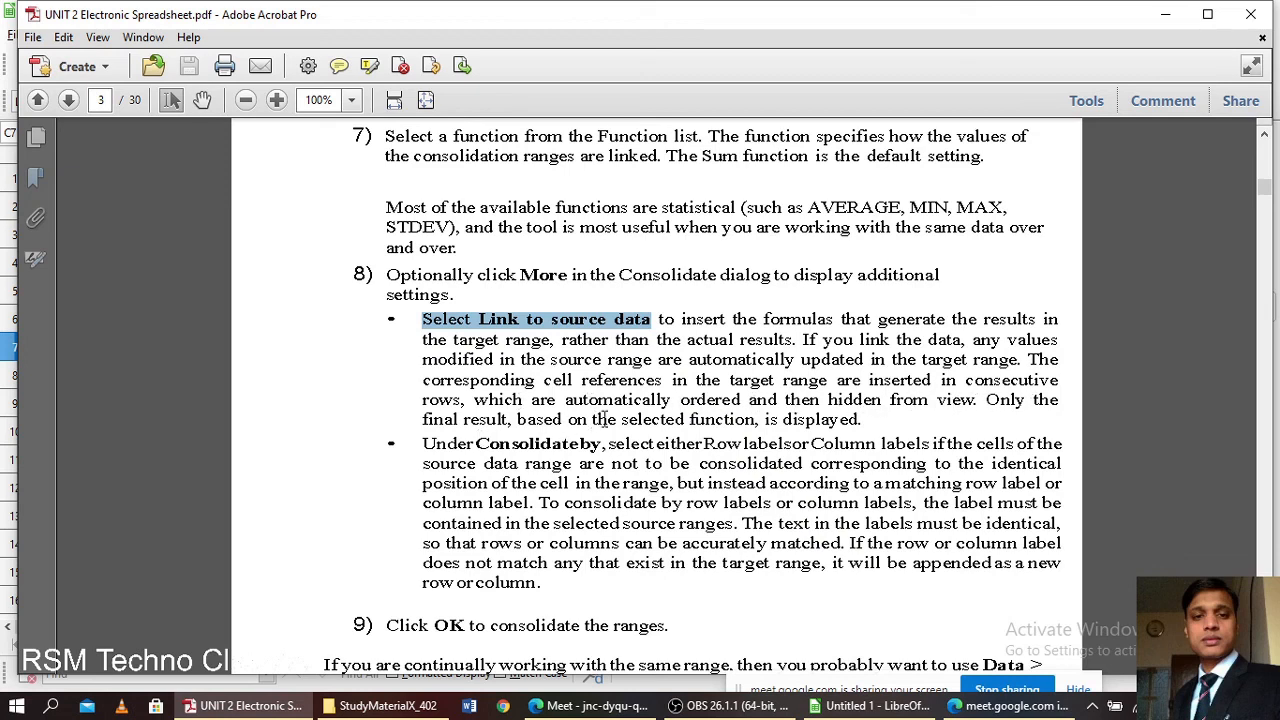
- Read the PDF notes on Link to source data, Consolidate by labels and naming a range, highlighting the phrase "Link to source data"
scroll(822, 430, down, 1)
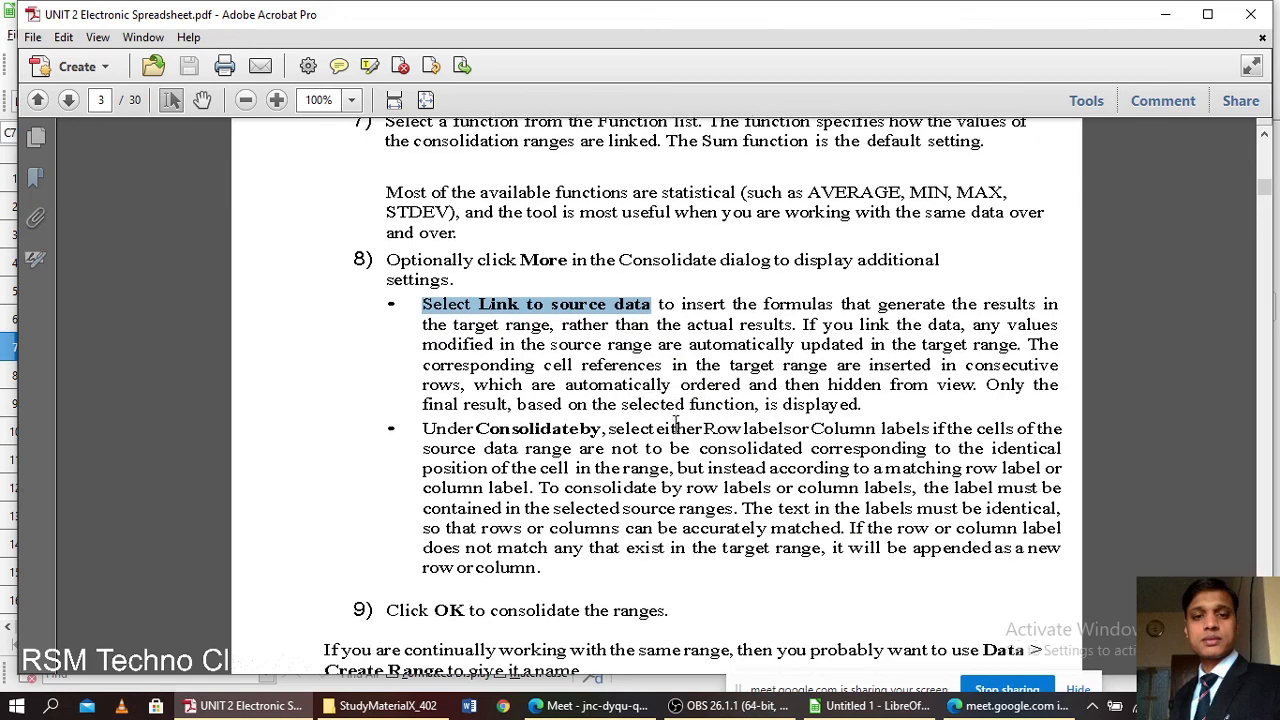
click(505, 277)
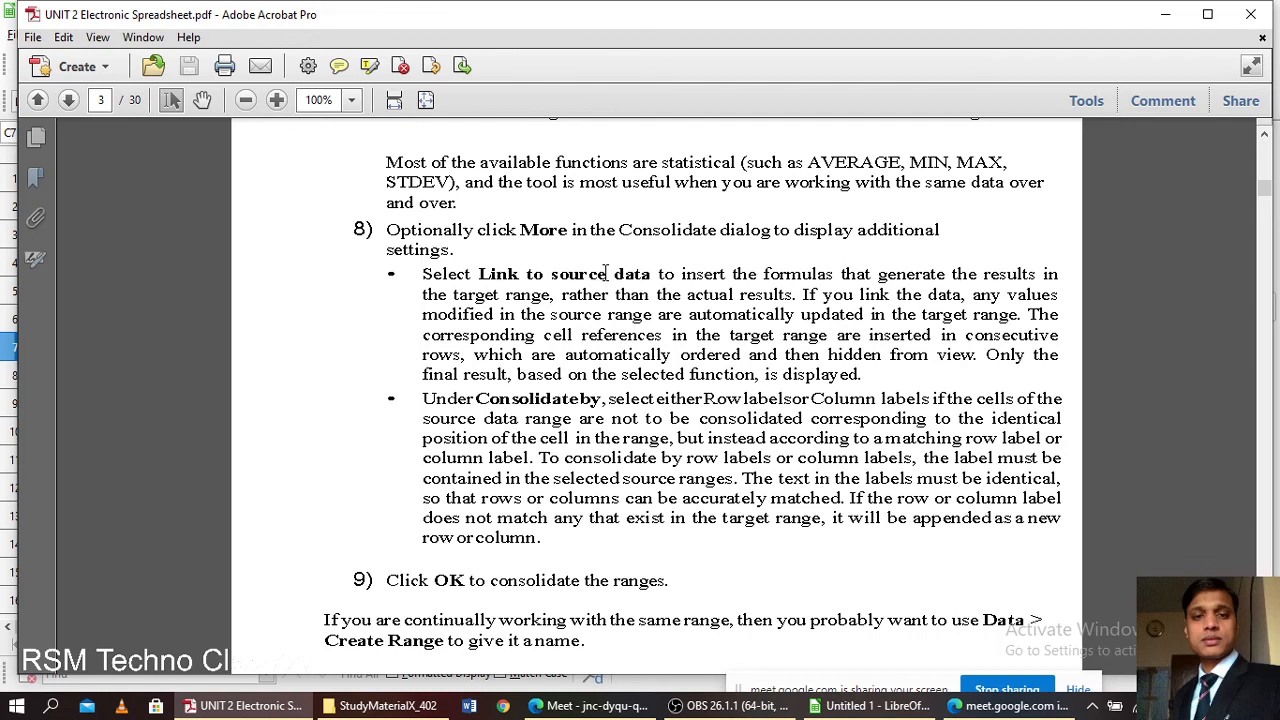
scroll(546, 300, down, 1)
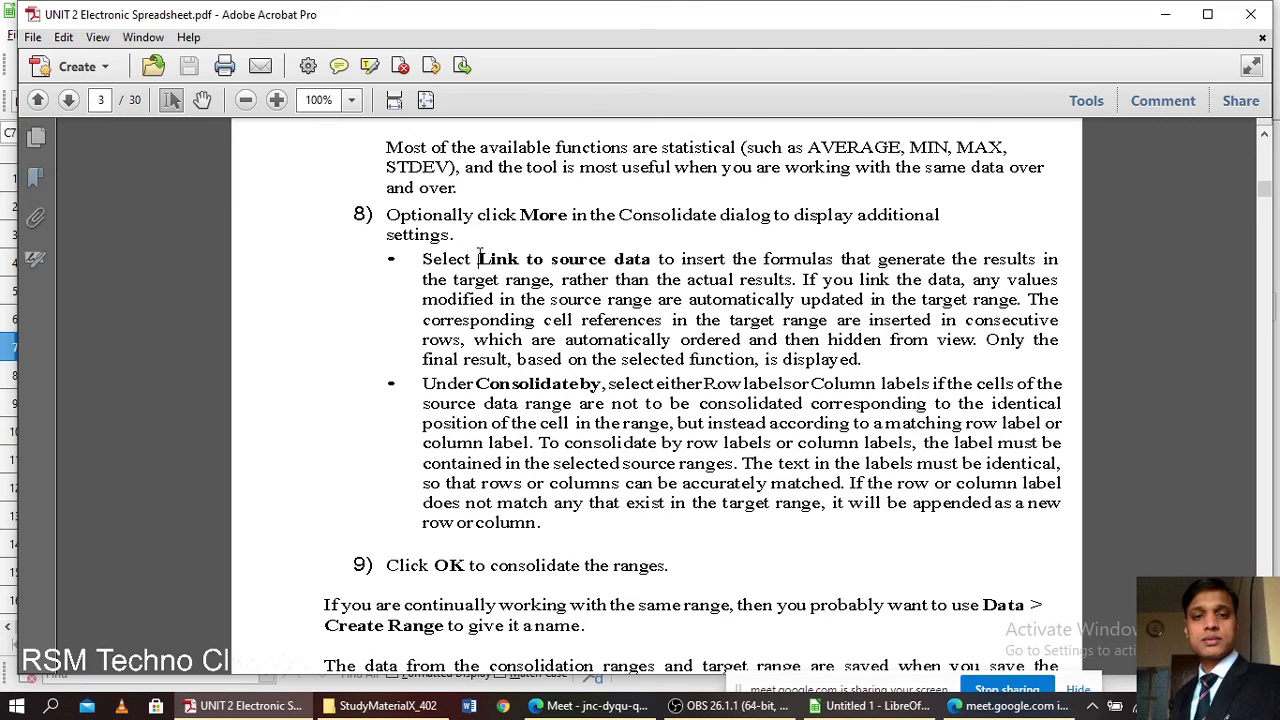
drag(479, 257, 653, 268)
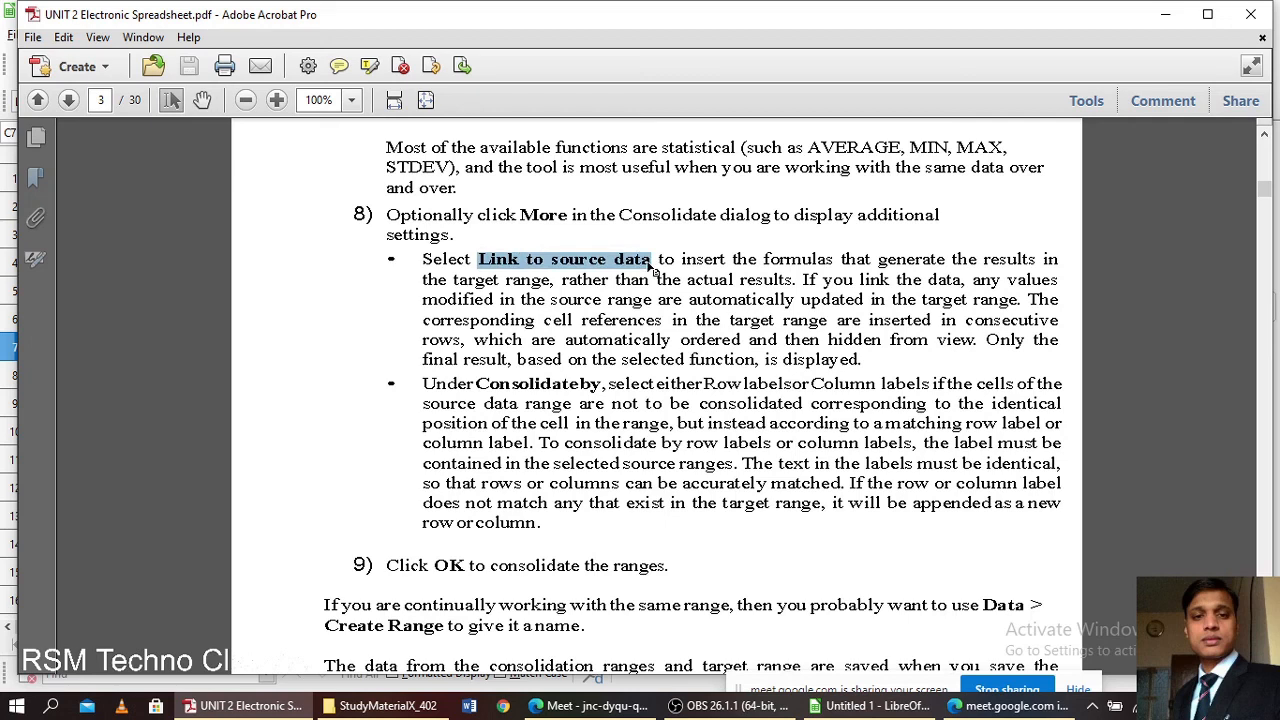
scroll(585, 288, down, 2)
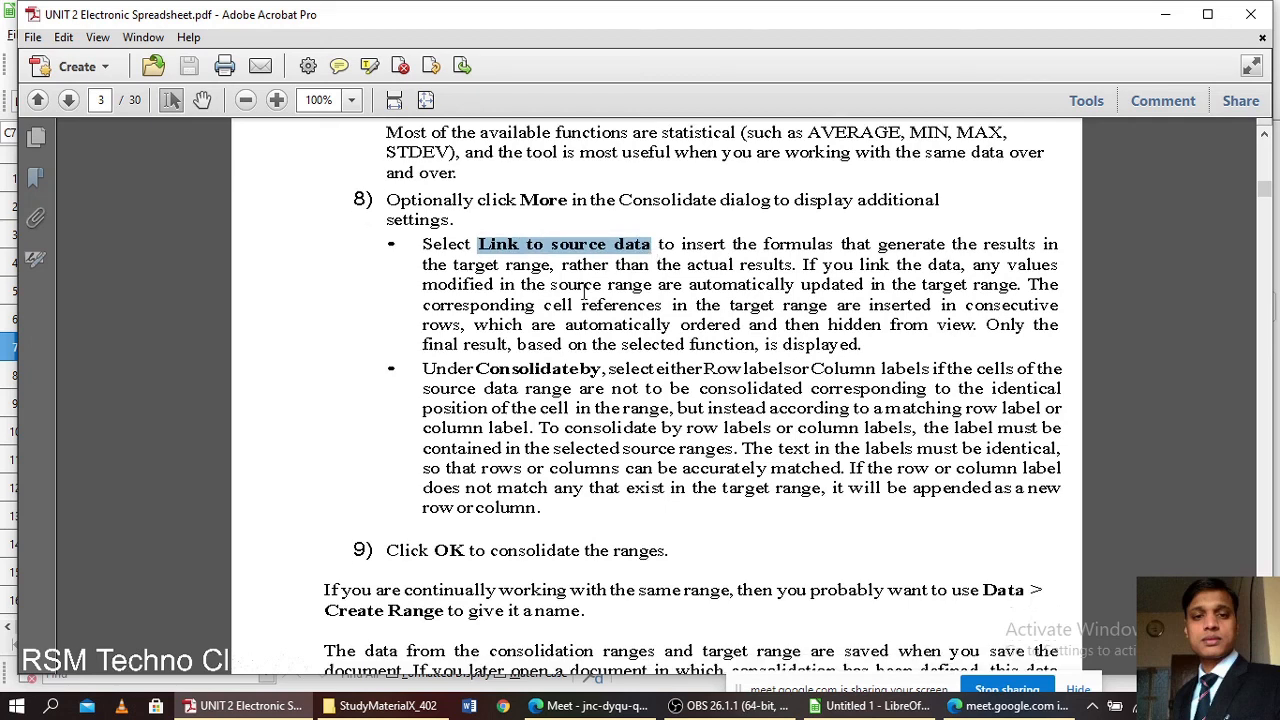
scroll(585, 288, down, 2)
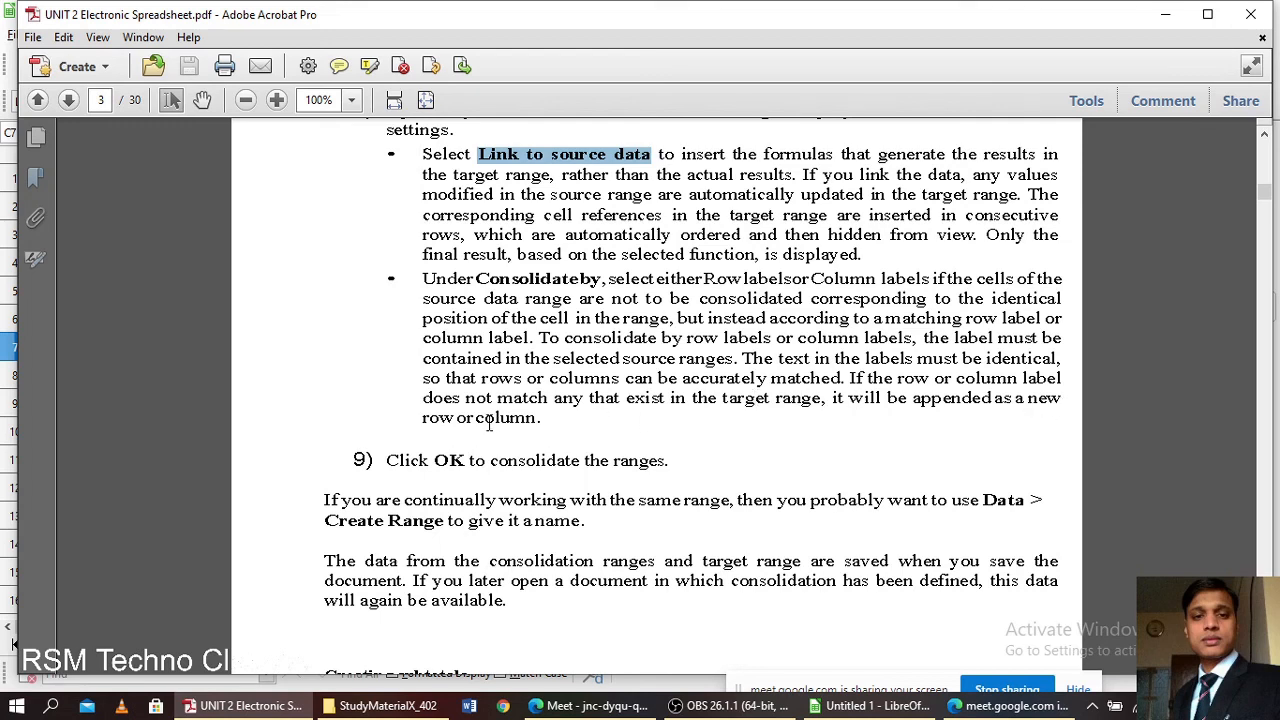
scroll(447, 500, down, 1)
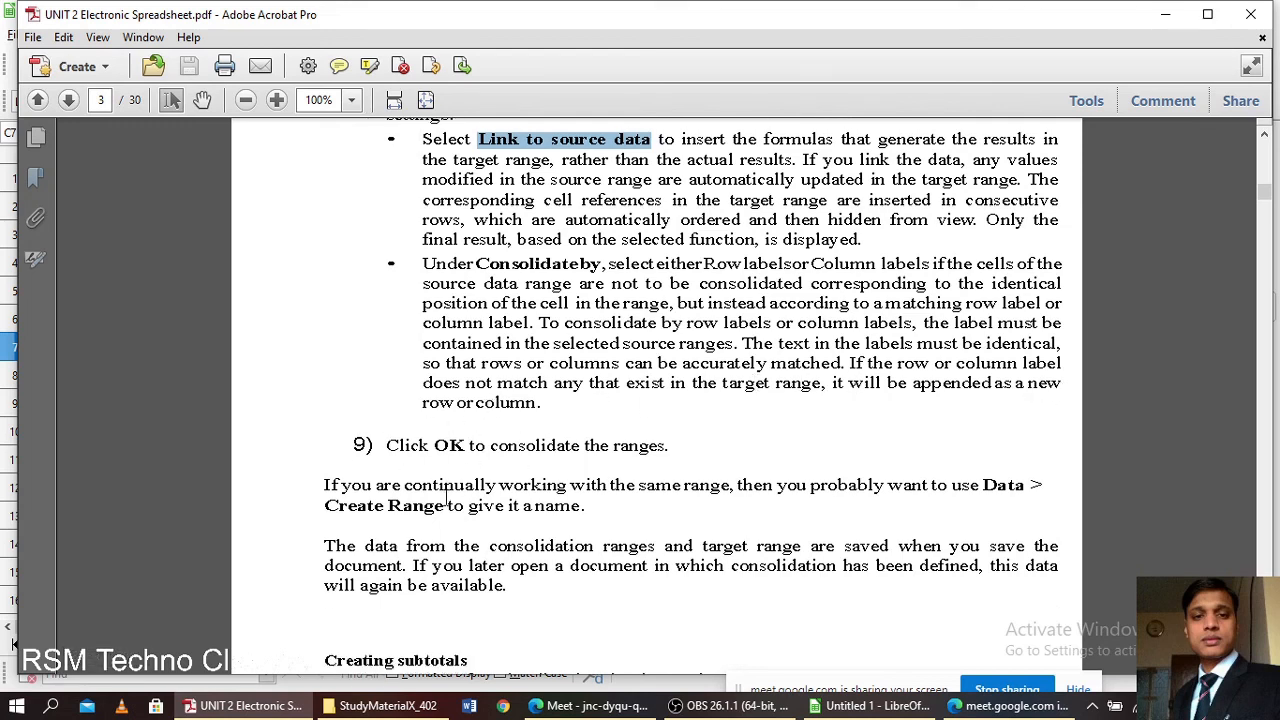
scroll(447, 500, down, 3)
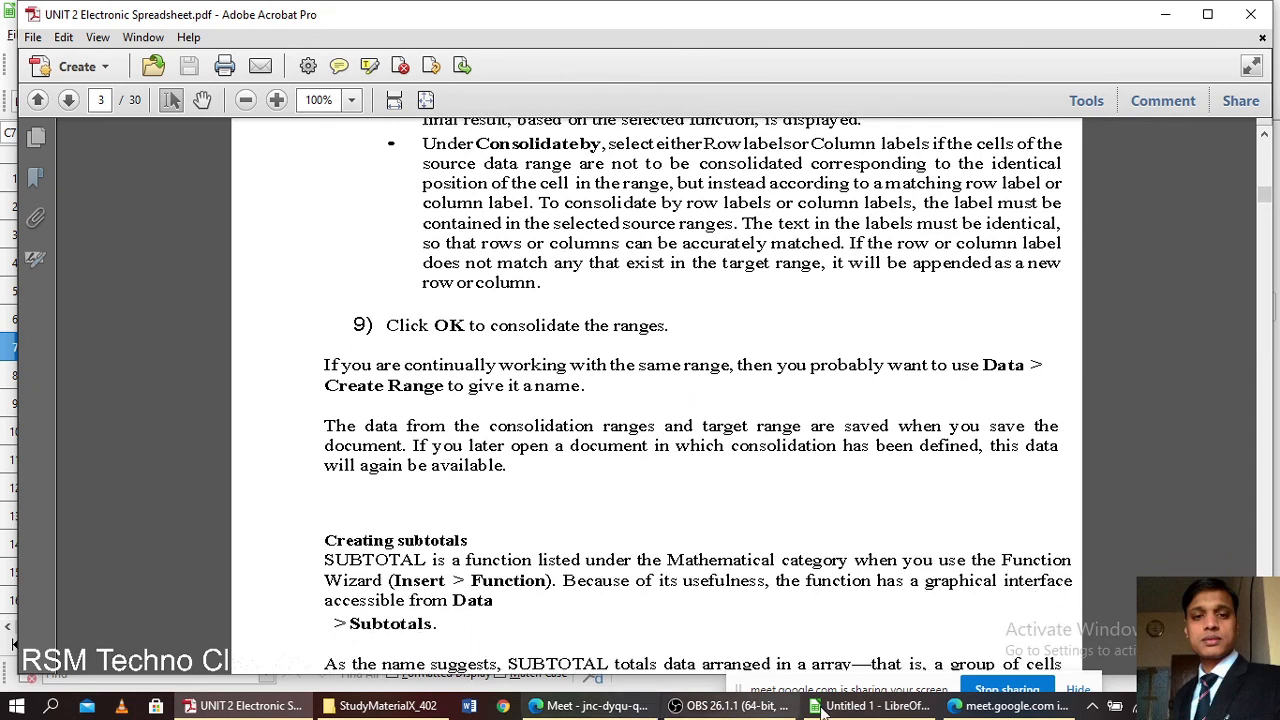
- Switch to LibreOffice Calc and compare the Jan Computer value on the 2016, 2017 and 2018 sheets with Consolidated Sheet
click(820, 706)
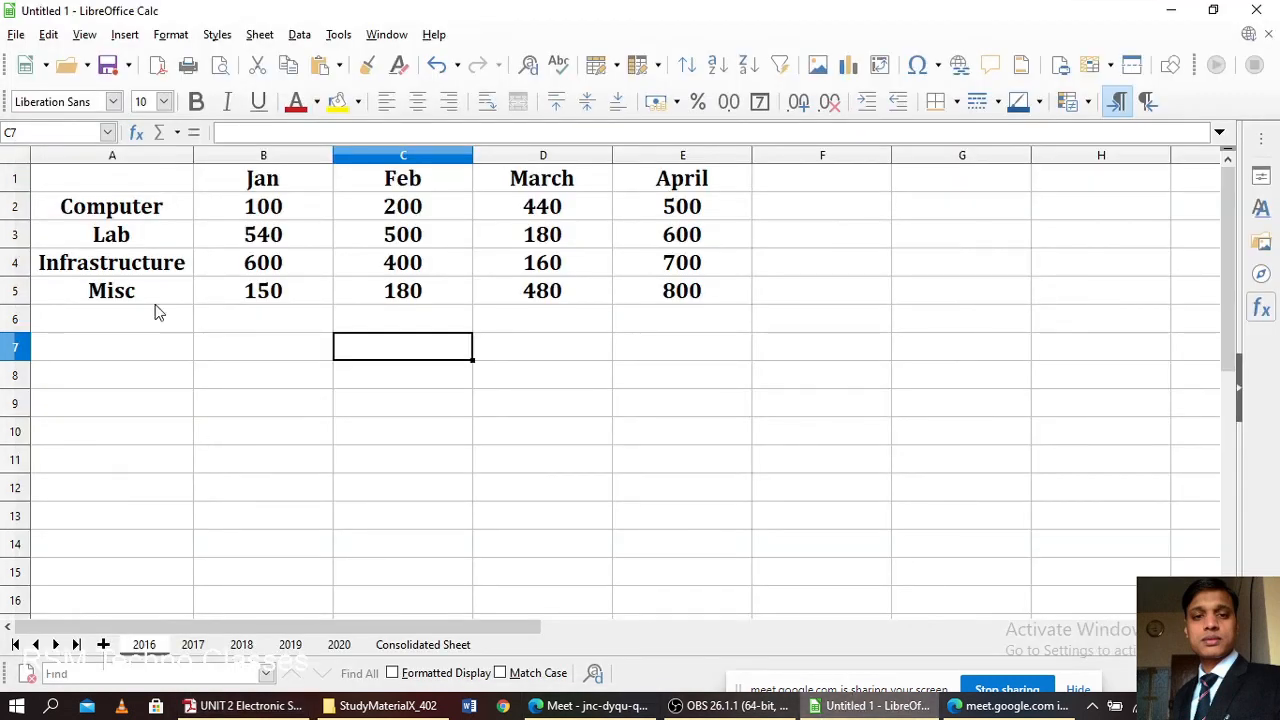
click(428, 646)
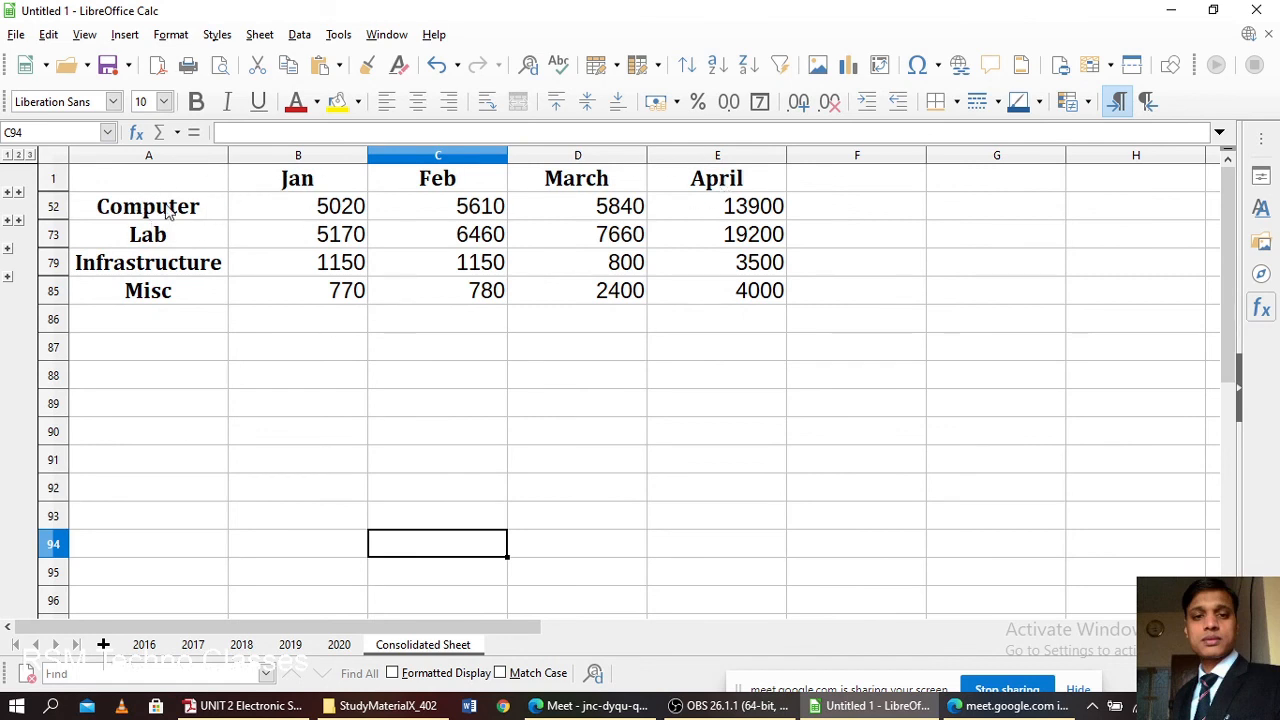
click(146, 646)
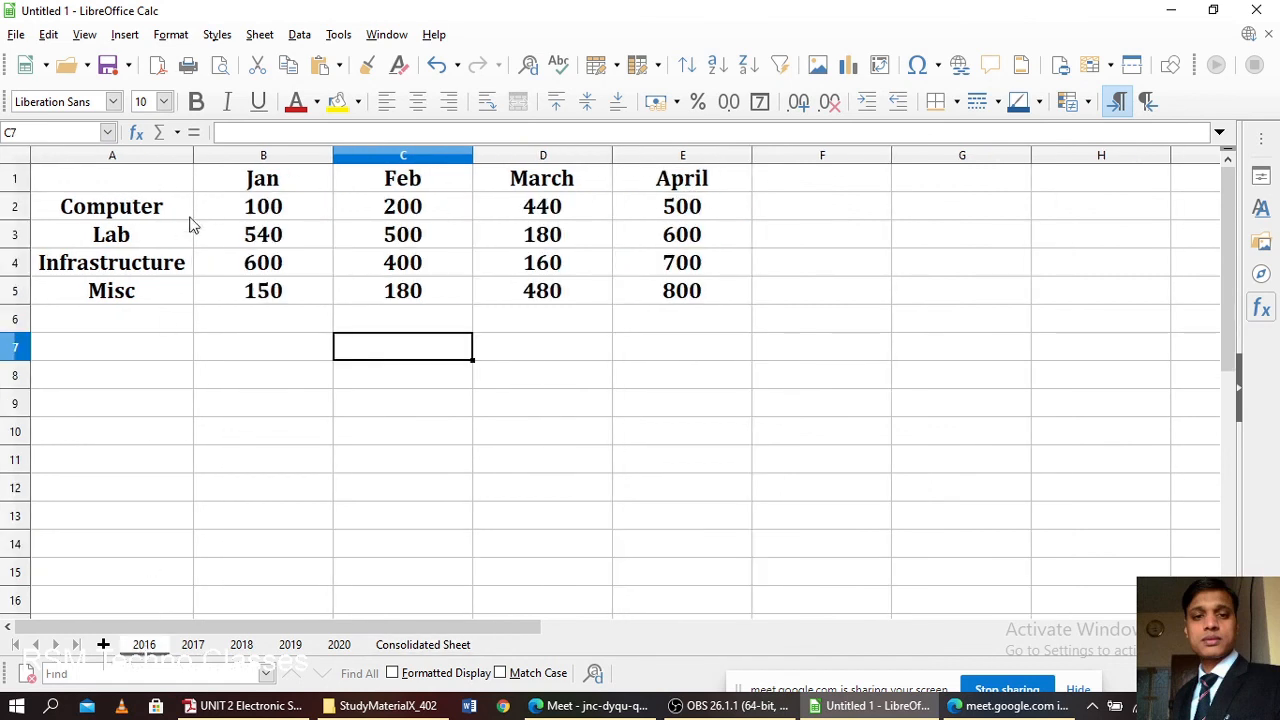
click(273, 208)
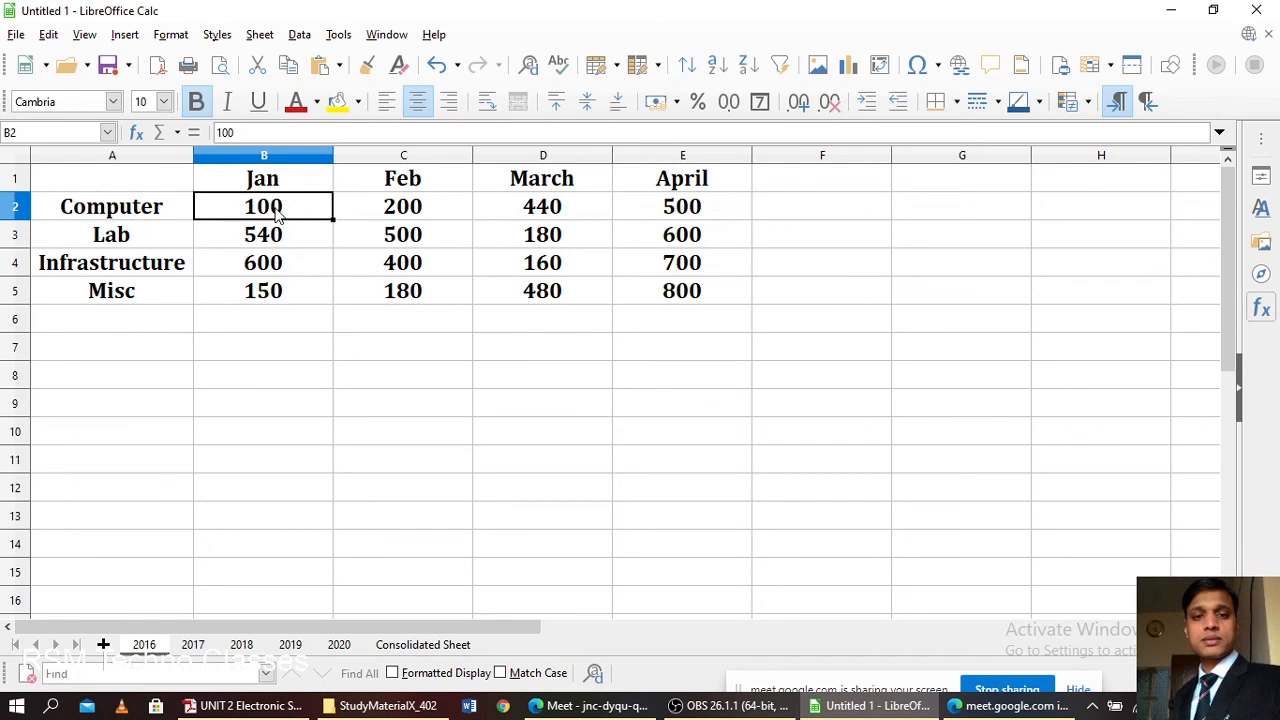
click(425, 645)
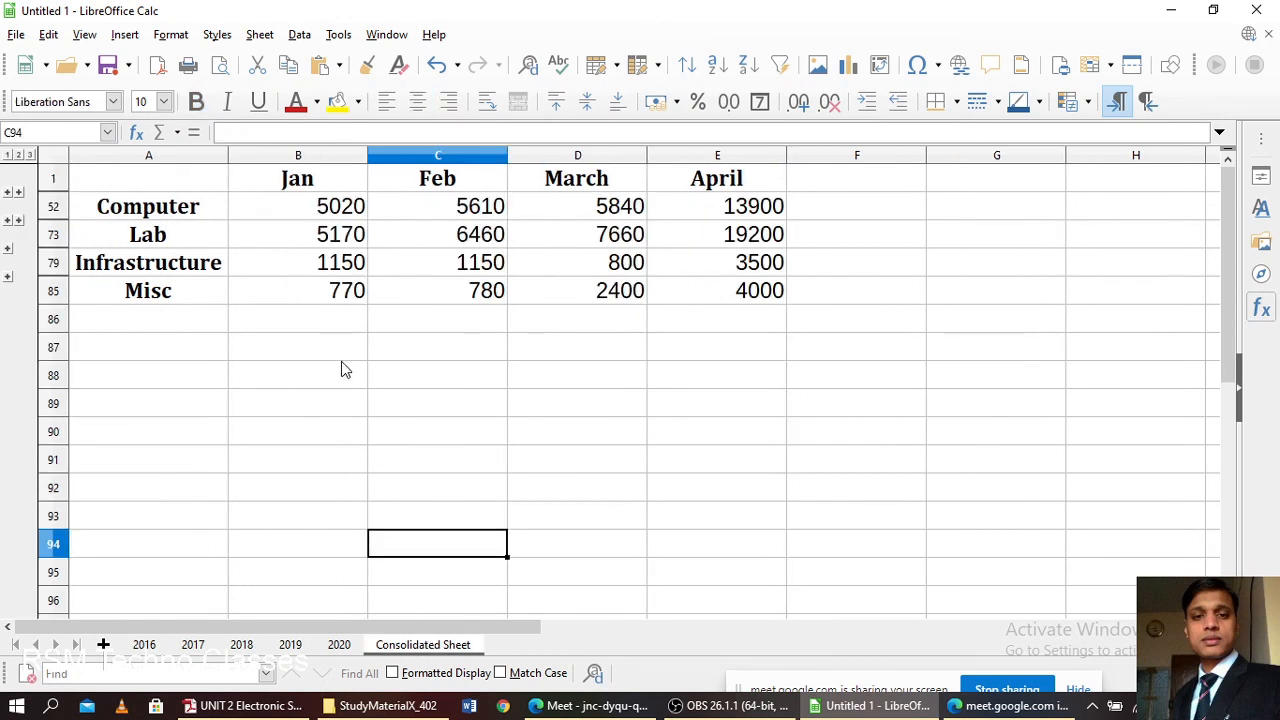
click(311, 211)
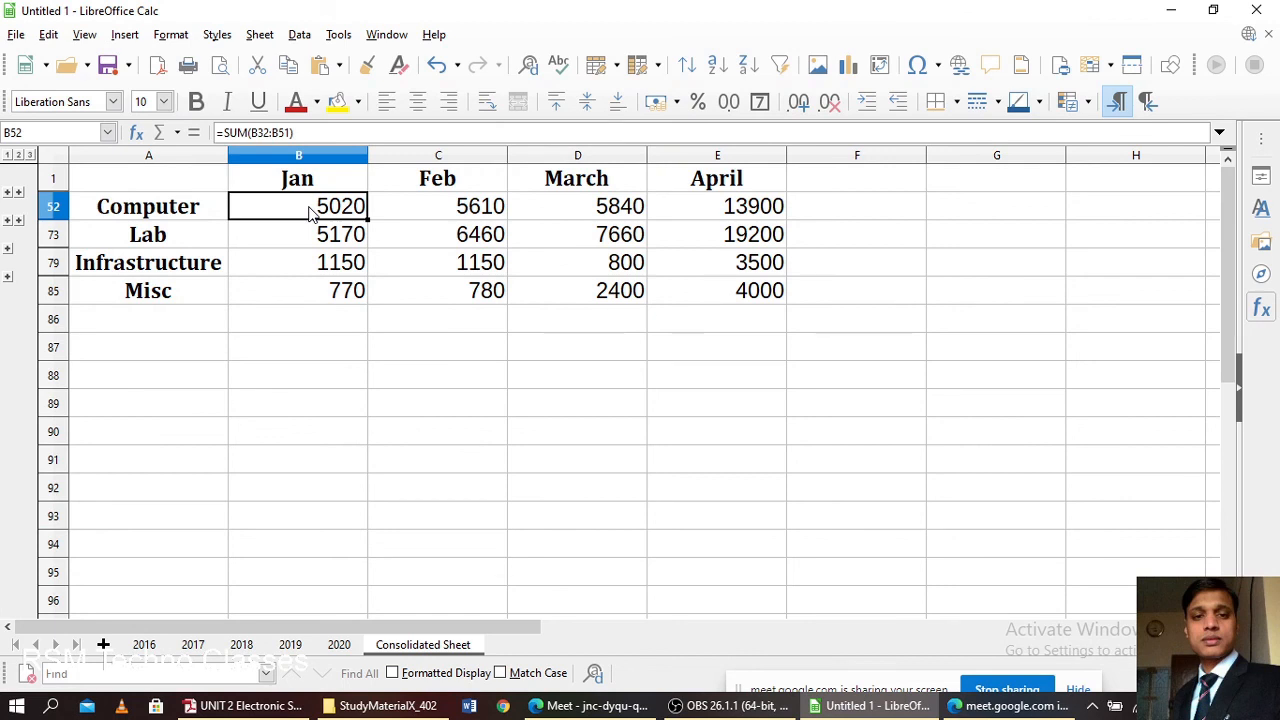
click(144, 645)
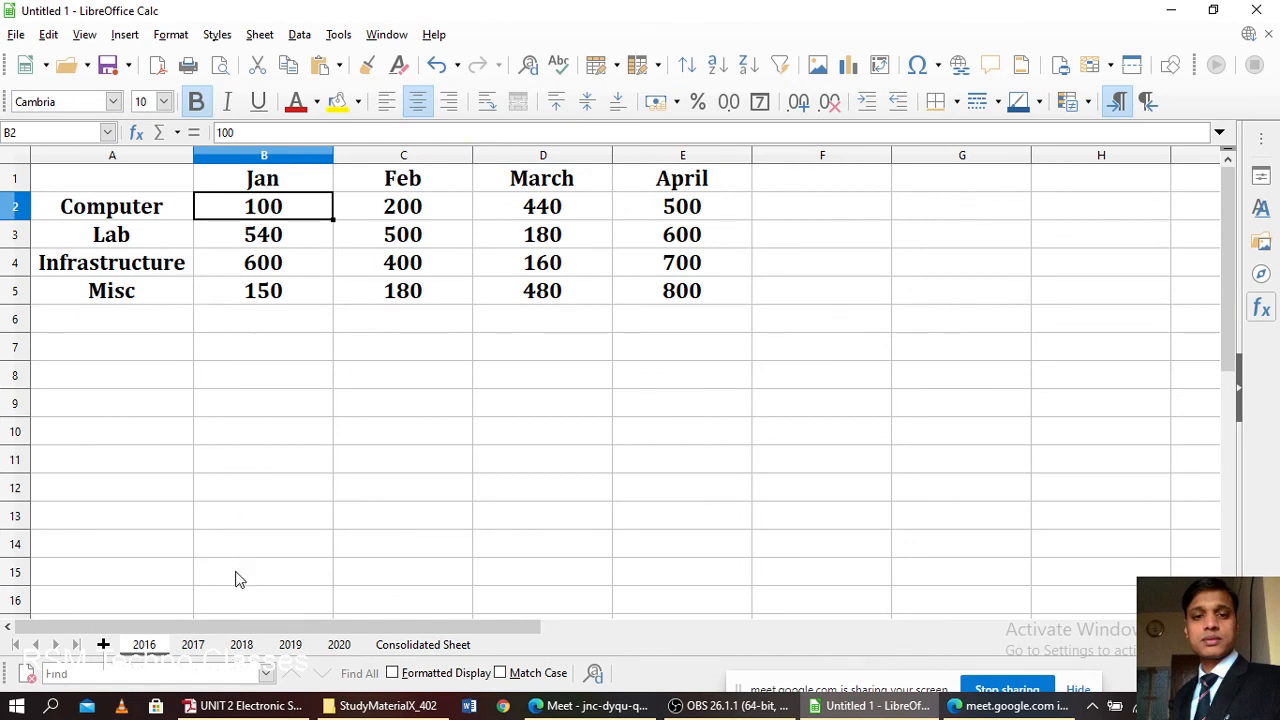
click(197, 648)
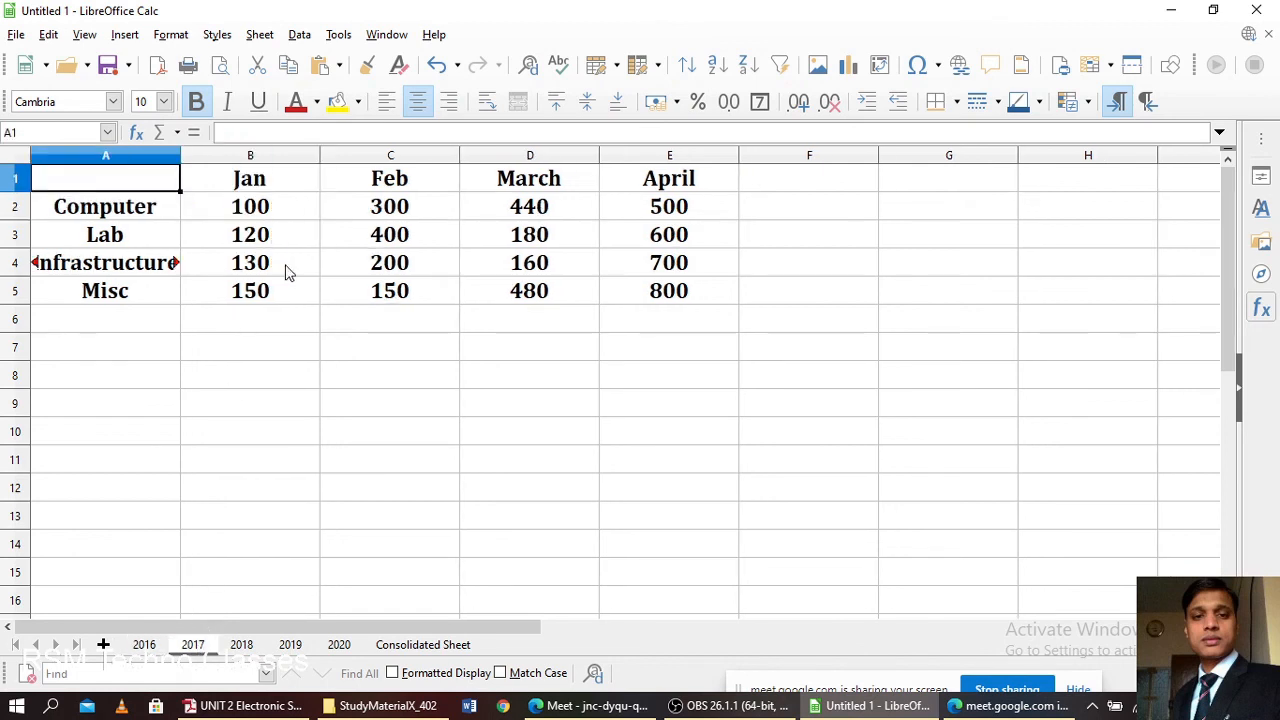
click(241, 648)
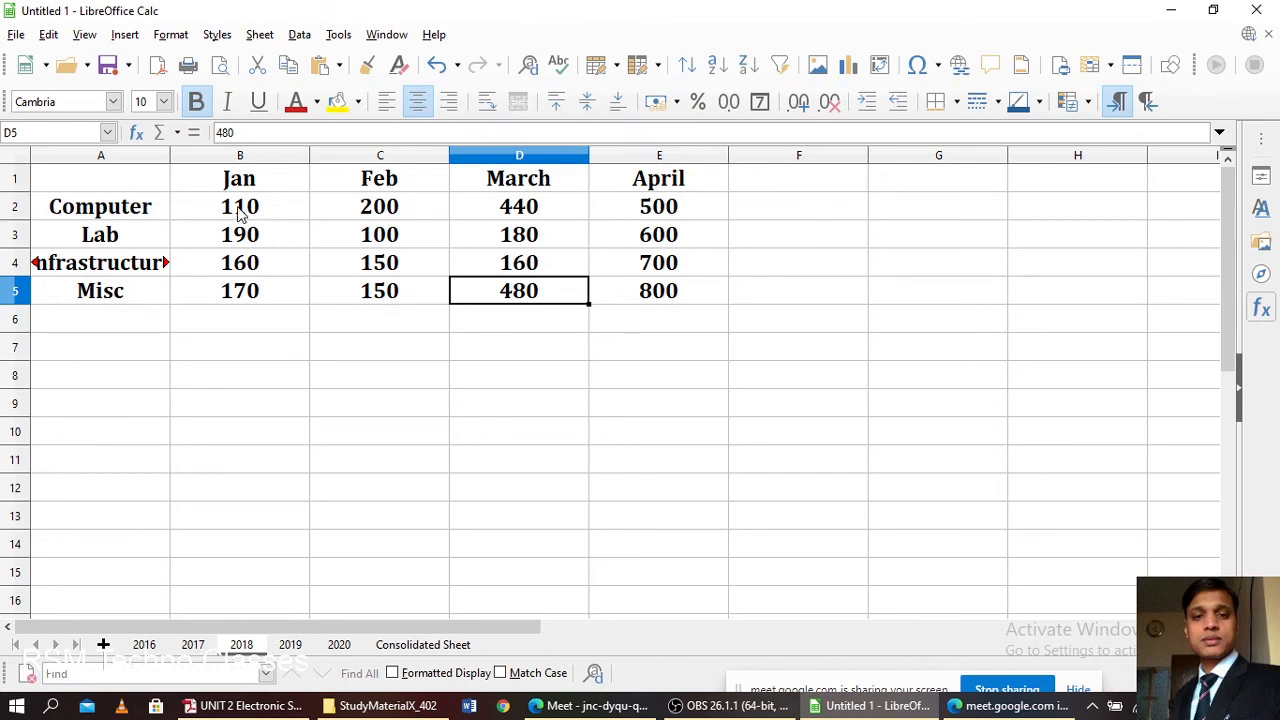
- Read the UNIT 2 PDF note on saving consolidation ranges and the target range, and view Consolidated Sheet in LibreOffice Calc
click(273, 708)
scroll(393, 467, down, 1)
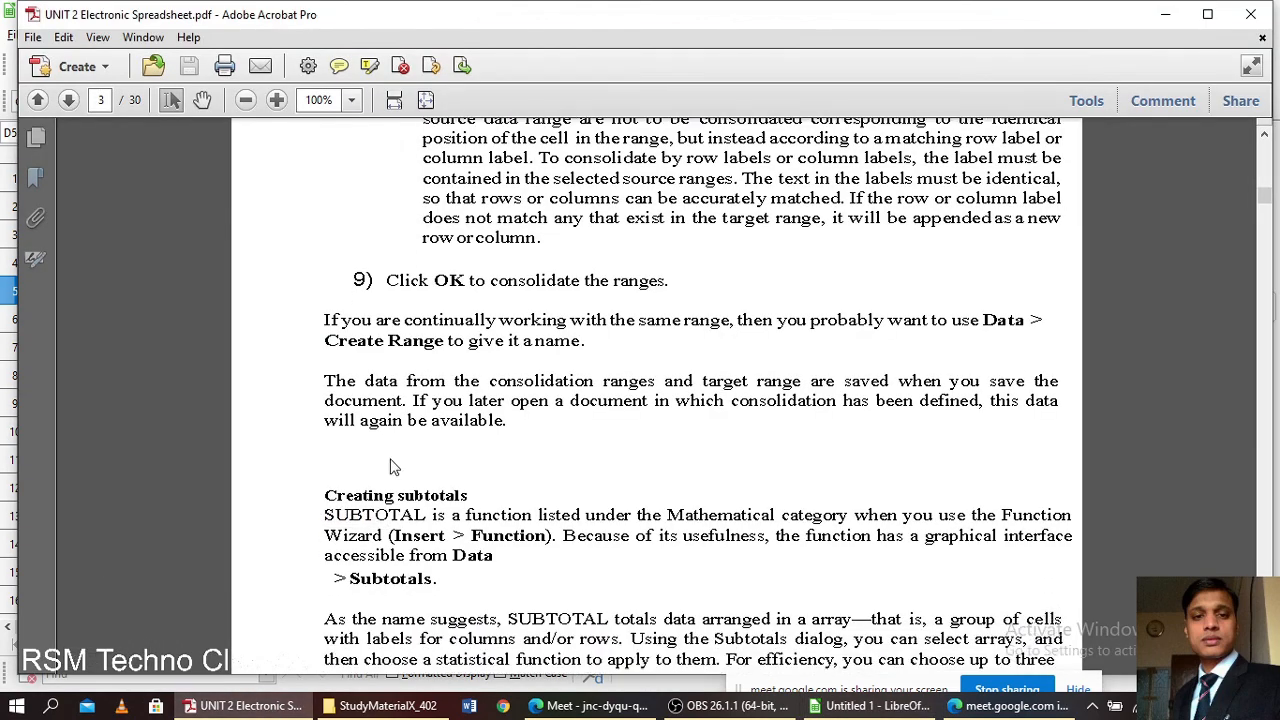
scroll(393, 467, down, 1)
scroll(345, 355, down, 1)
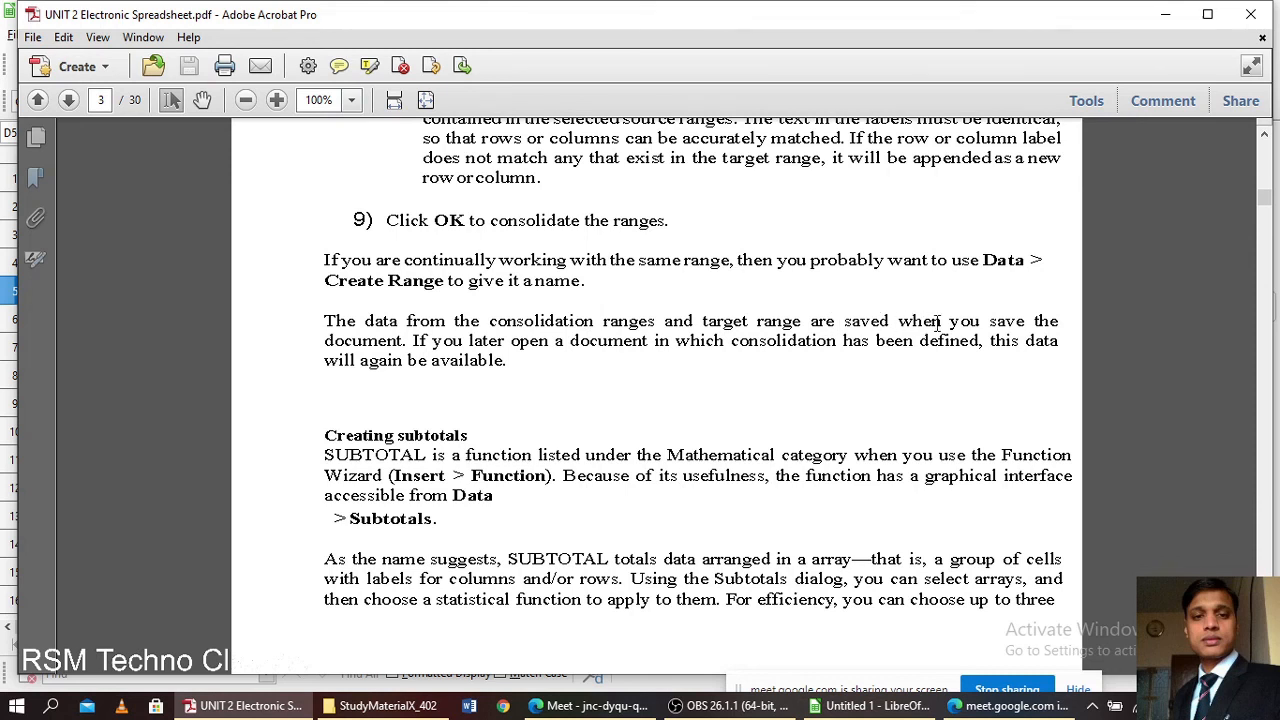
drag(489, 321, 613, 316)
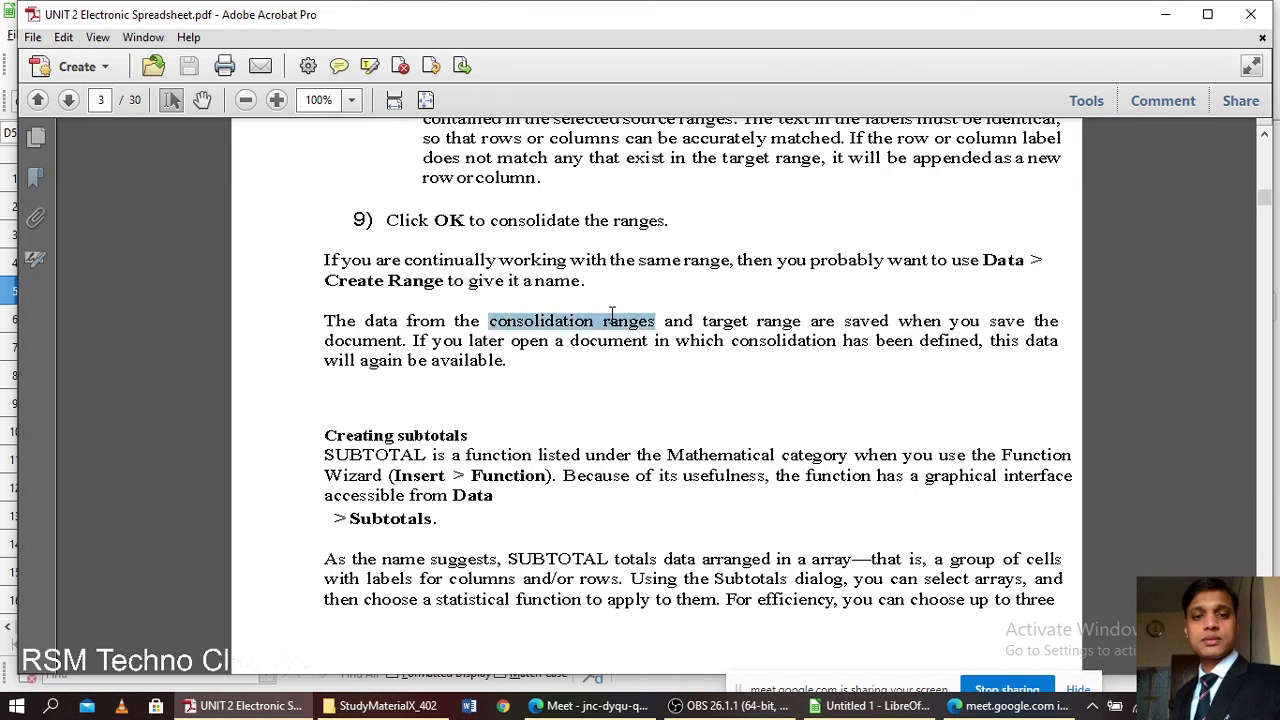
drag(704, 321, 768, 319)
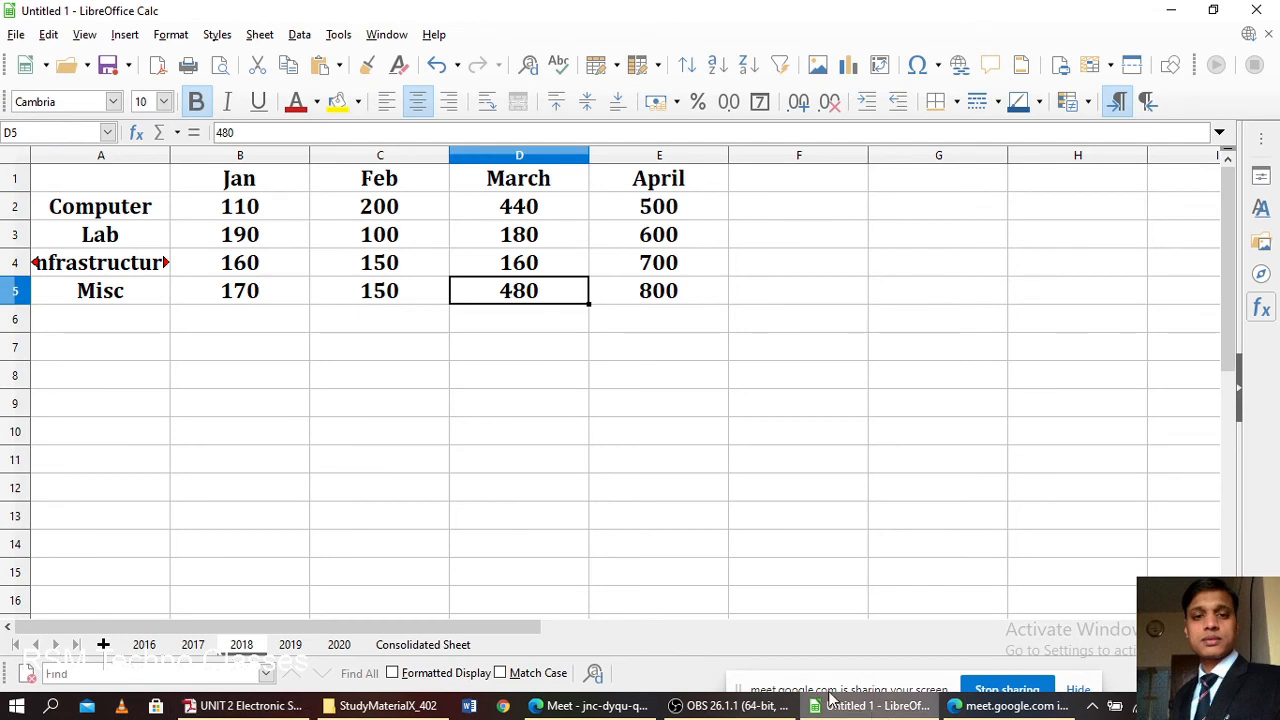
click(870, 705)
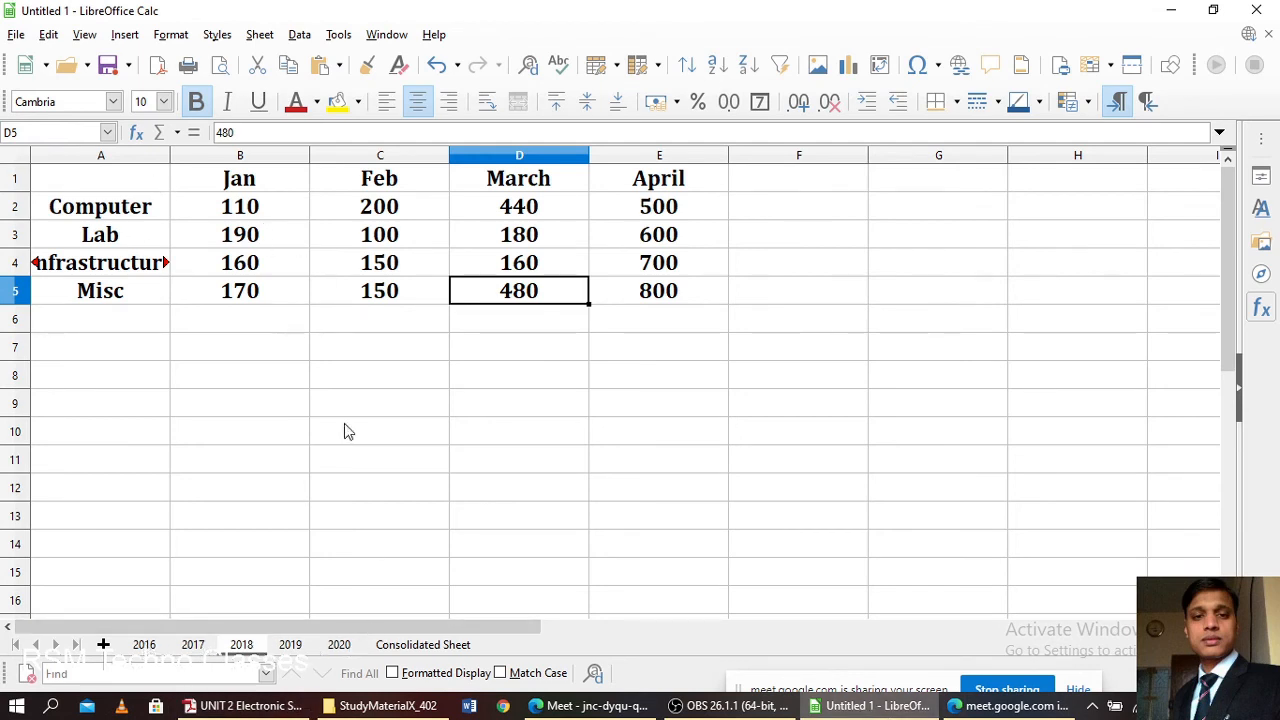
click(421, 645)
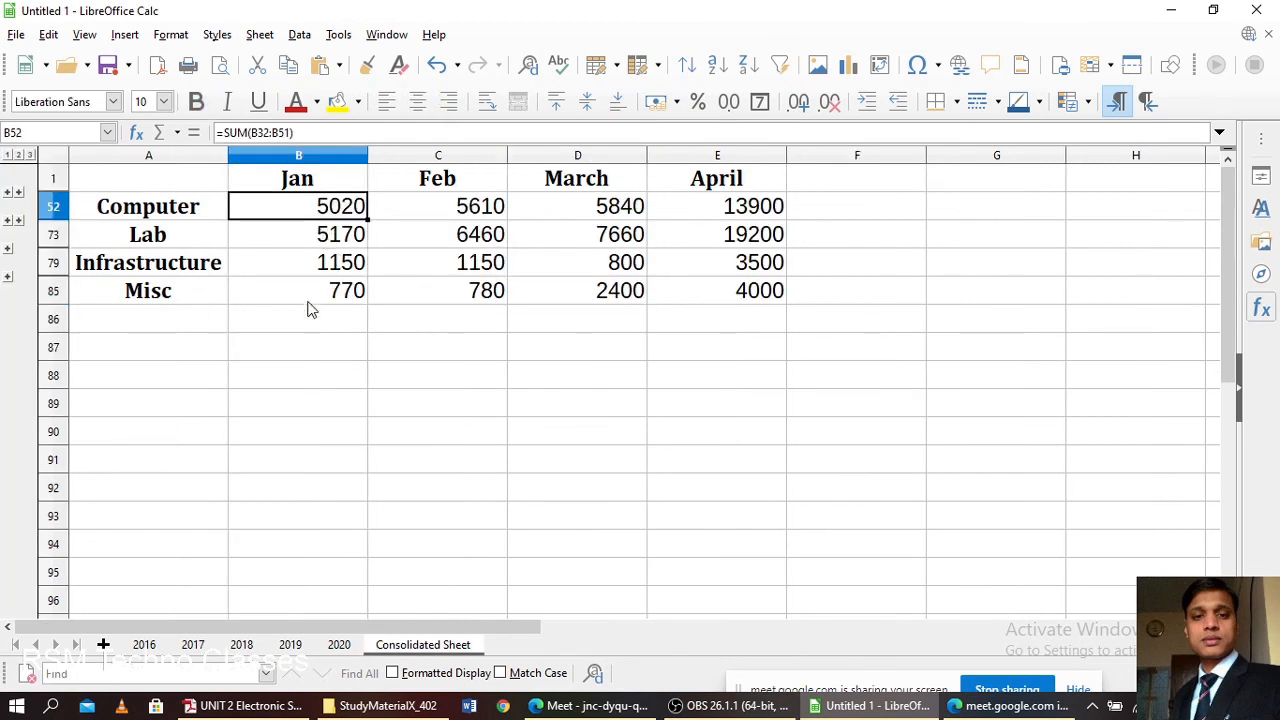
- Look over the Creating subtotals section in the UNIT 2 PDF and return to Consolidated Sheet in LibreOffice Calc
mouse_move(733, 708)
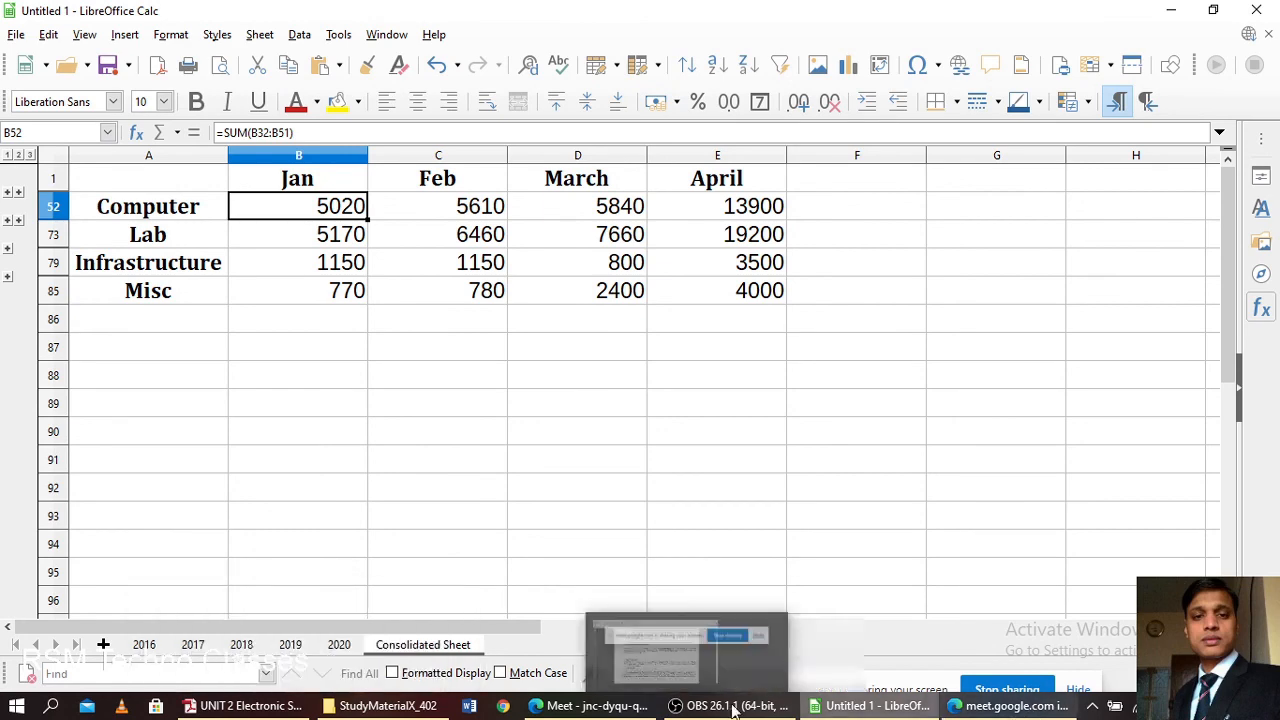
click(245, 706)
scroll(307, 433, down, 1)
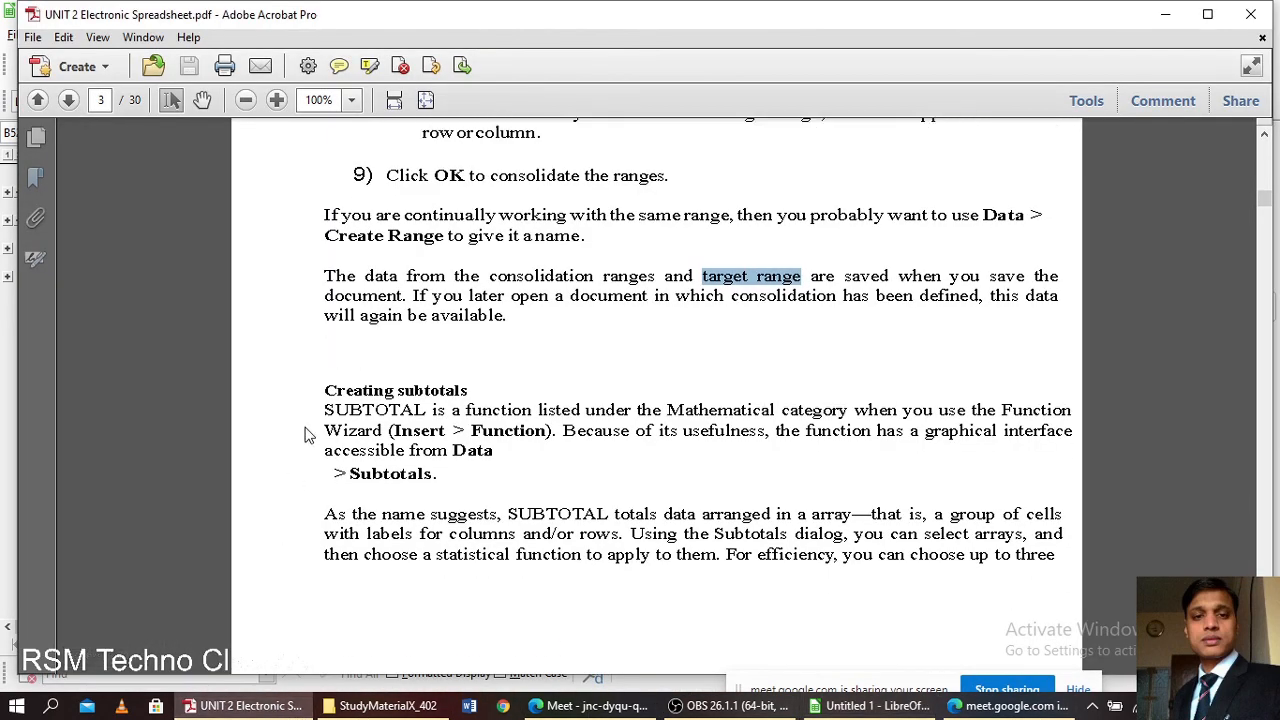
scroll(308, 435, down, 4)
scroll(308, 358, up, 2)
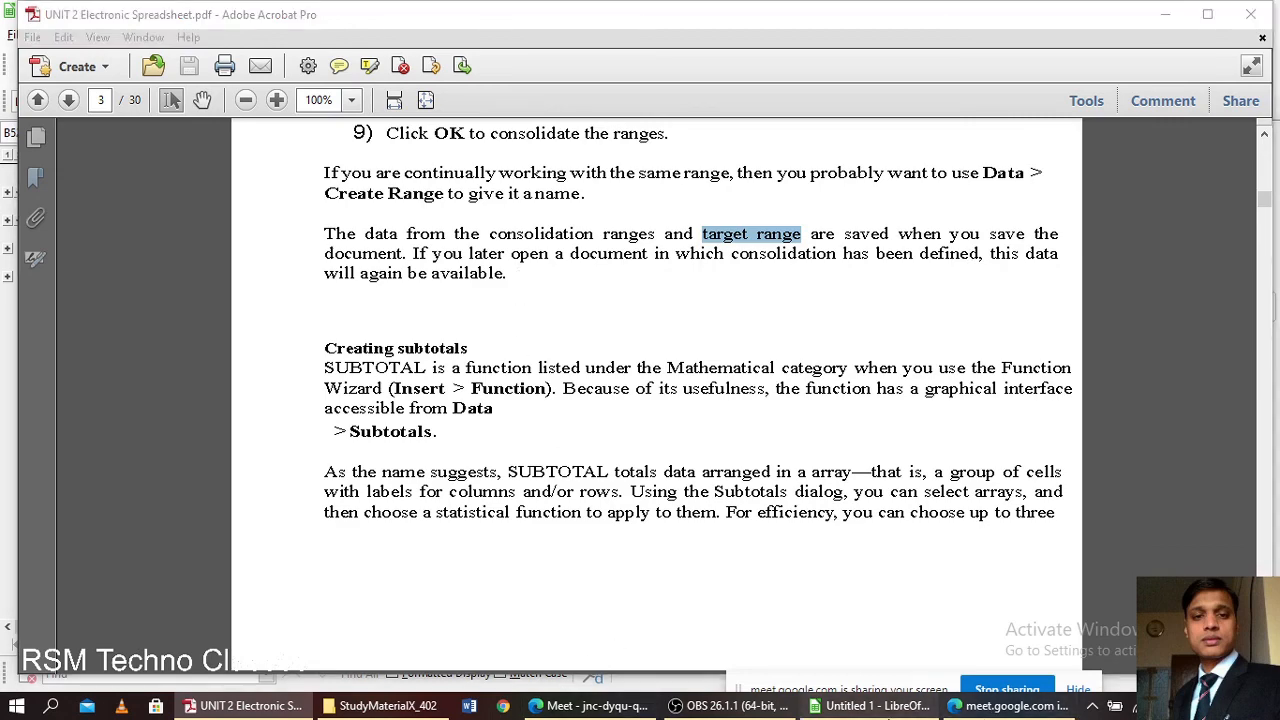
click(870, 705)
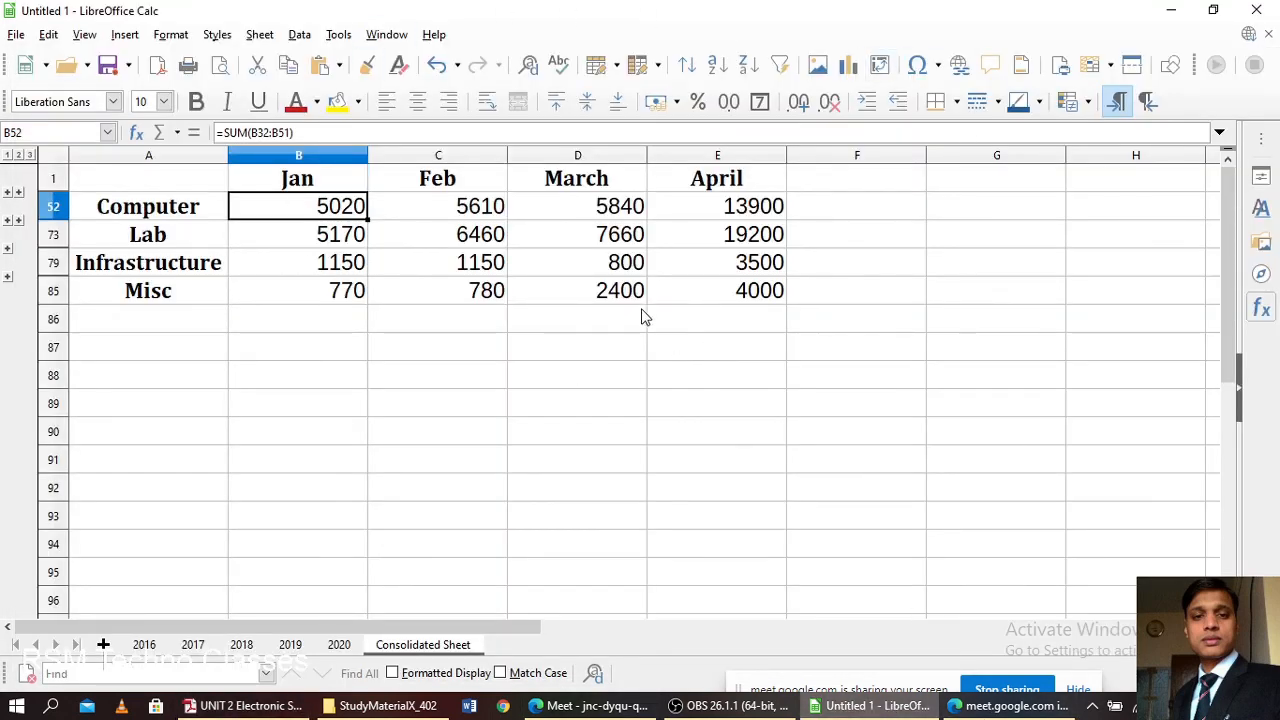